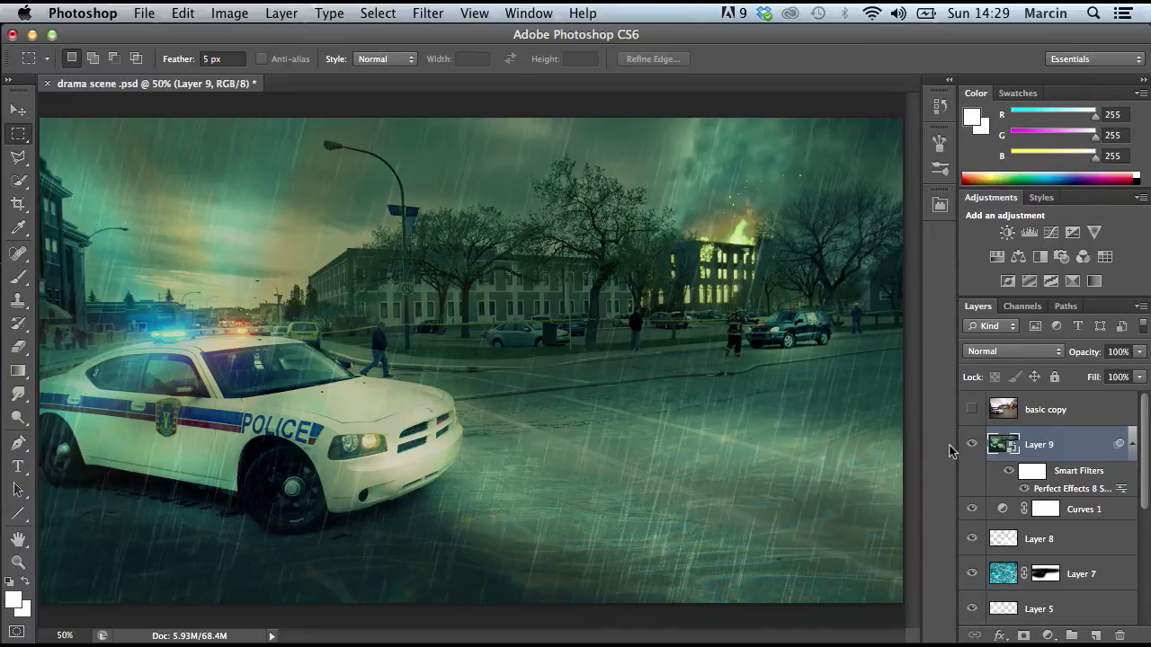
# Compare the finished scene with the original photo by showing and hiding the "basic copy" layer
pyautogui.click(971, 409)
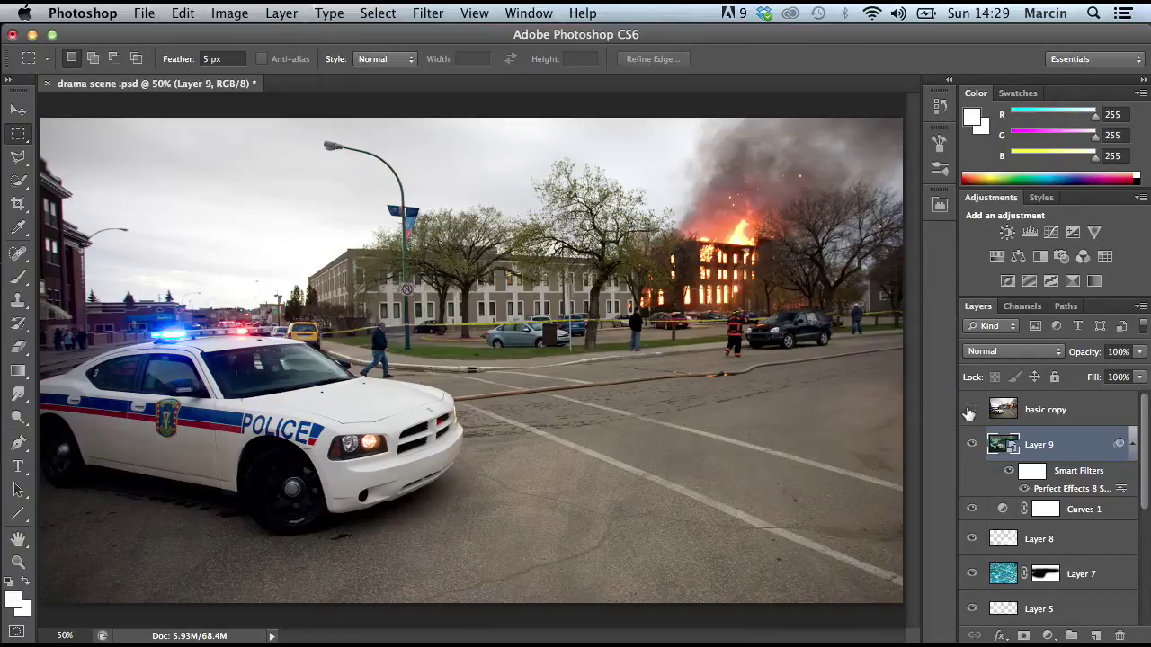
pyautogui.click(971, 410)
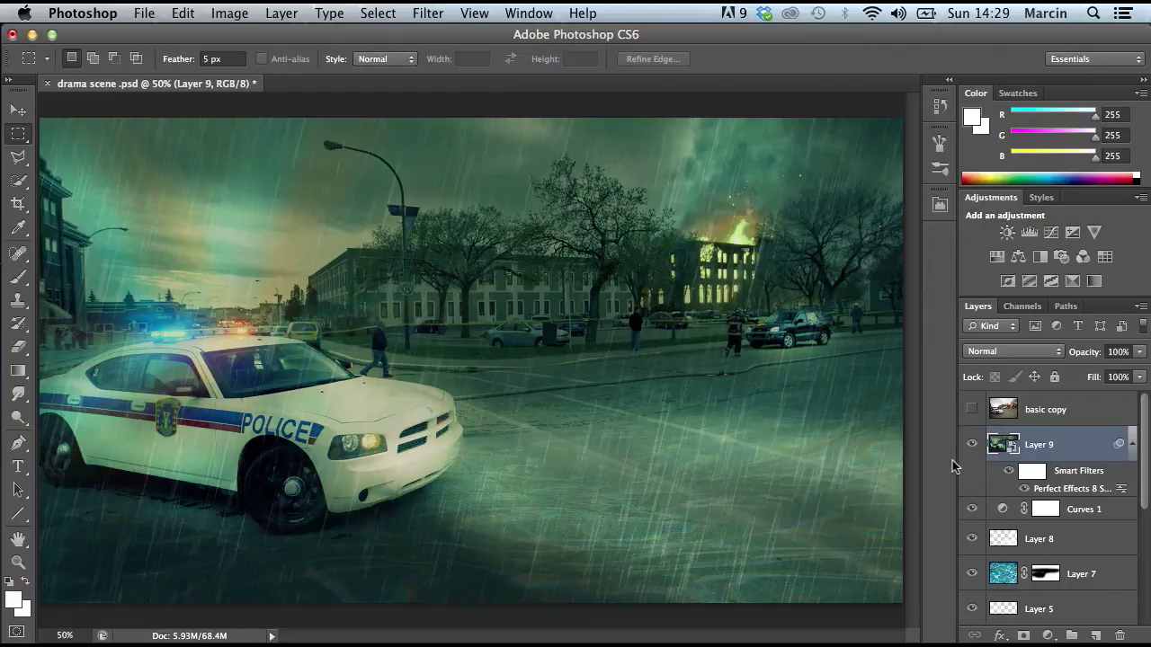
pyautogui.click(971, 411)
pyautogui.click(971, 411)
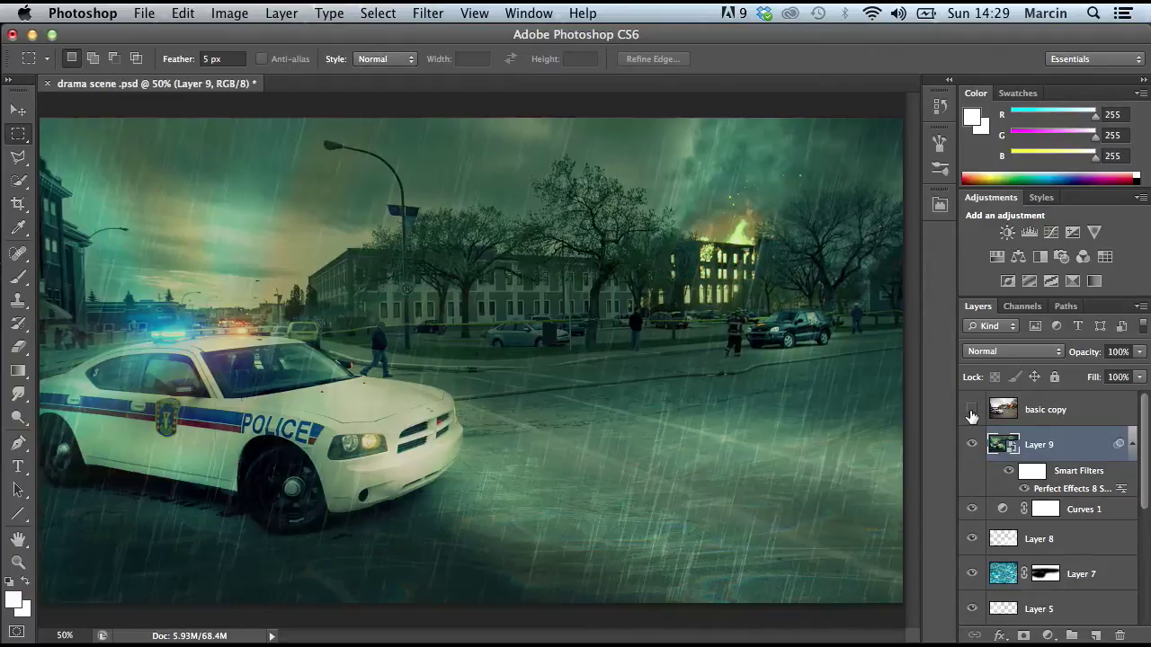
# Delete all layers and groups from "basic copy" down to "shadows & highlights", keeping only "basic" and Background
pyautogui.click(1070, 421)
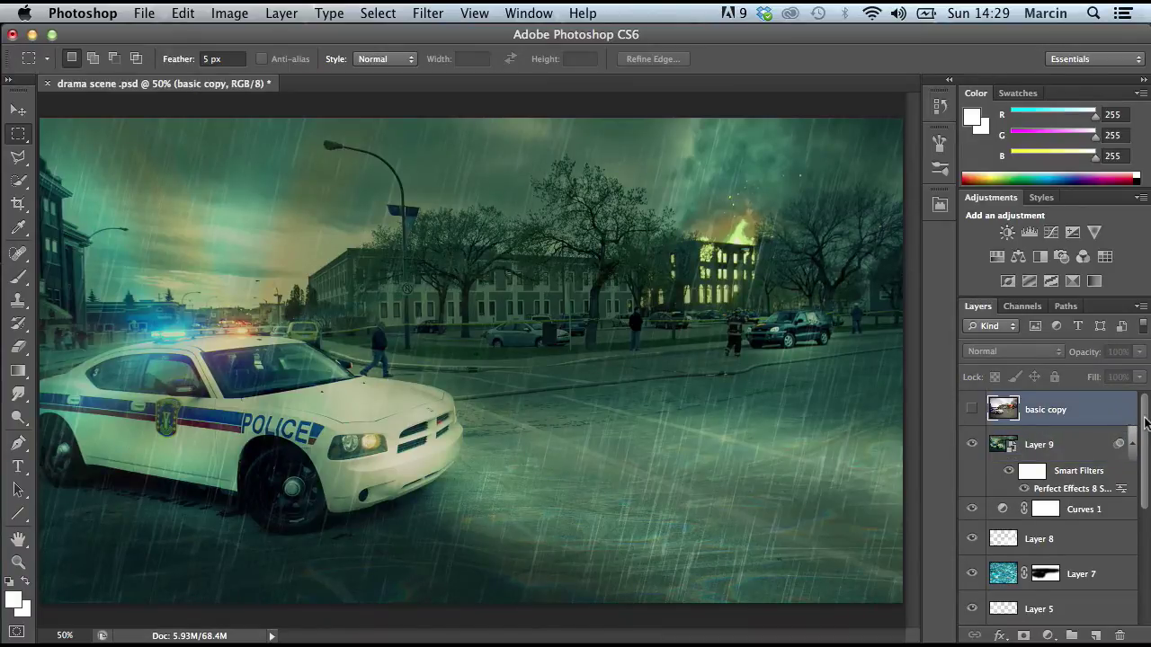
pyautogui.scroll(-5, 1124, 450)
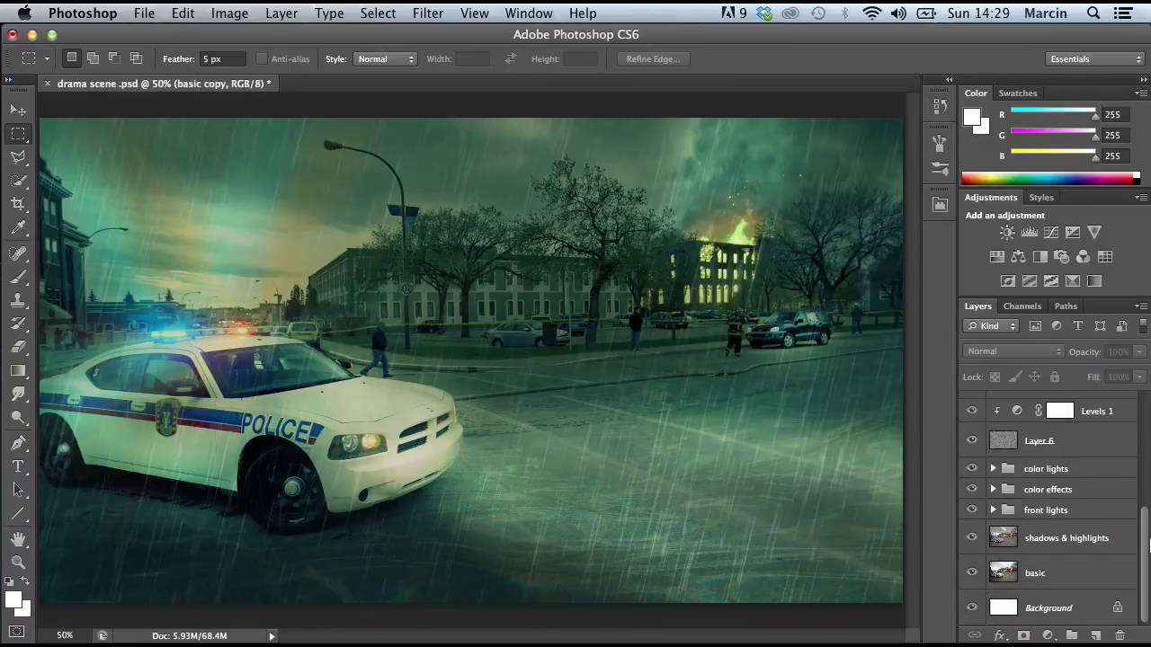
pyautogui.keyDown('shift'); pyautogui.click(1068, 551); pyautogui.keyUp('shift')
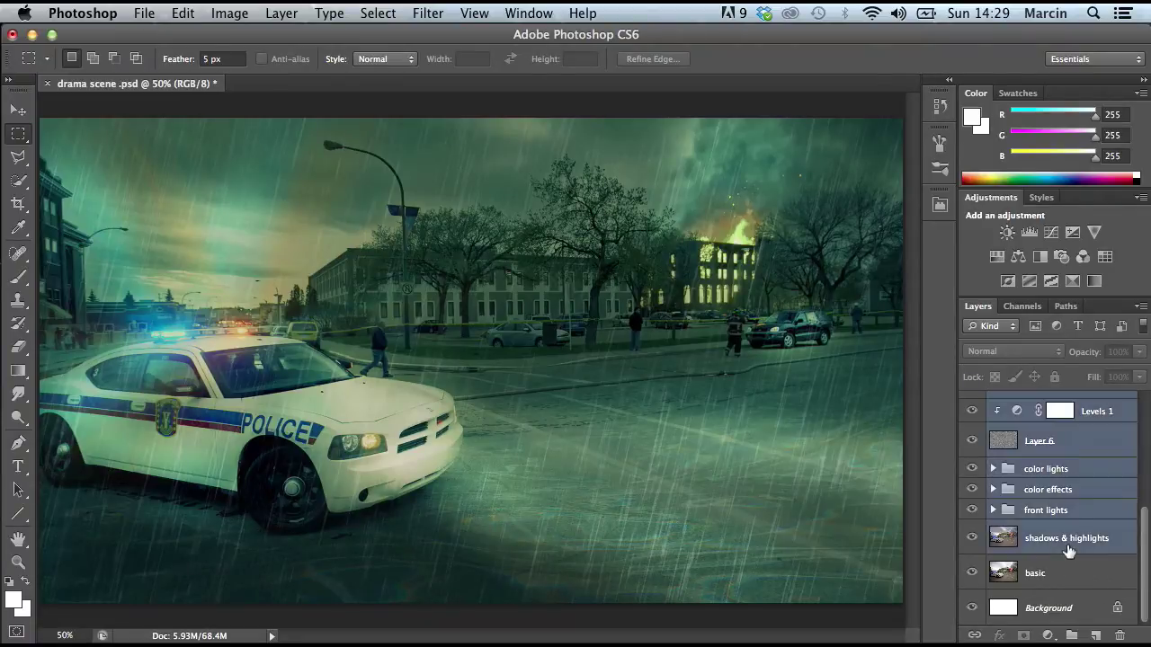
pyautogui.rightClick(1079, 469)
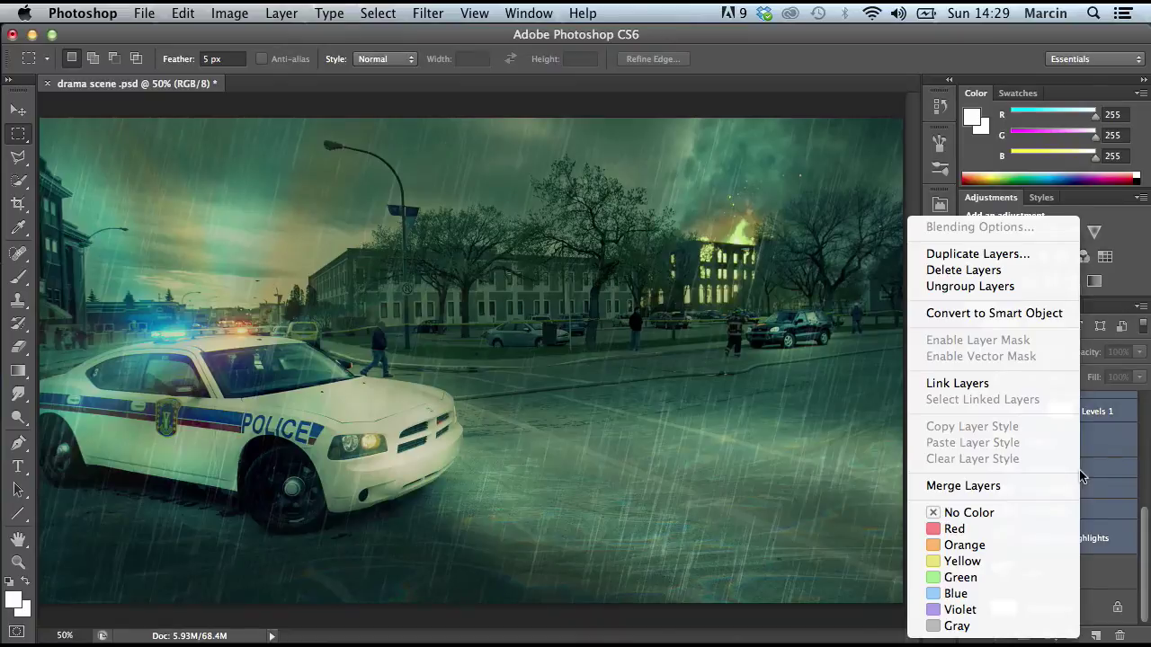
pyautogui.click(1007, 271)
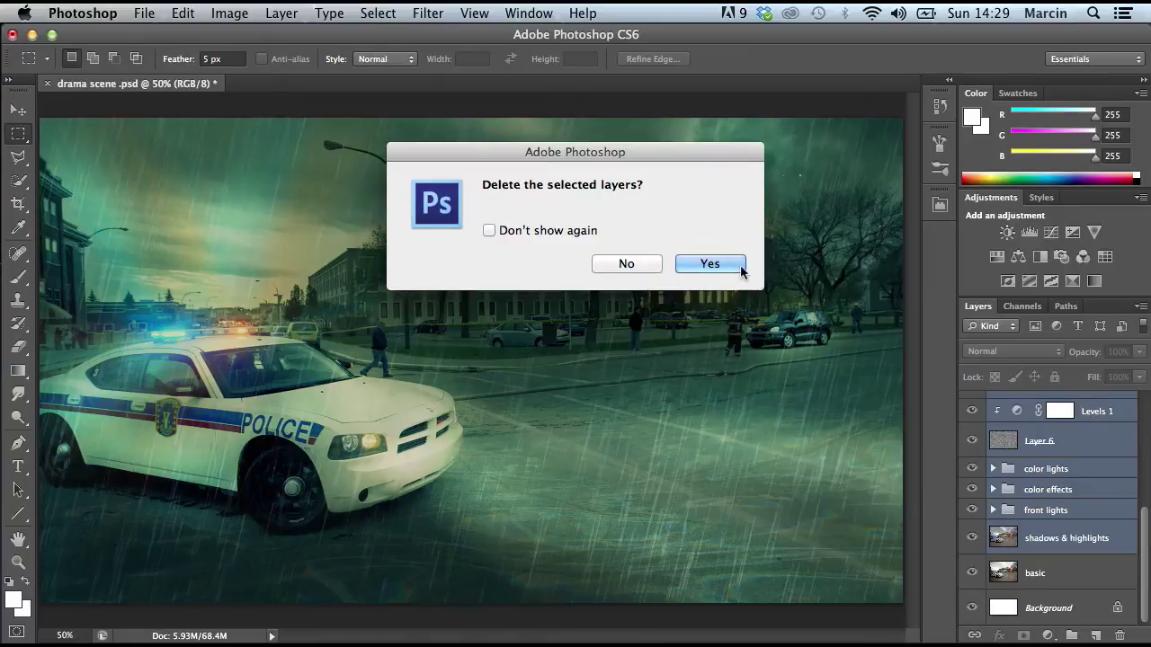
pyautogui.click(743, 271)
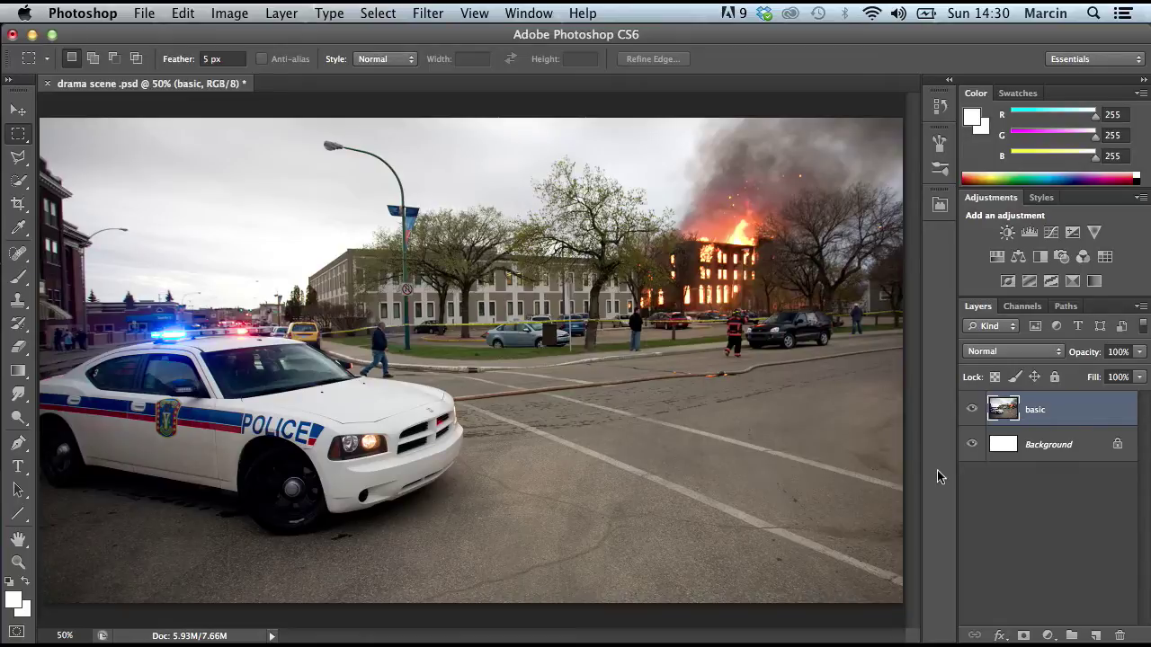
# Duplicate the "basic" layer within the same document under the name "shadows and highlighs"
pyautogui.rightClick(1061, 403)
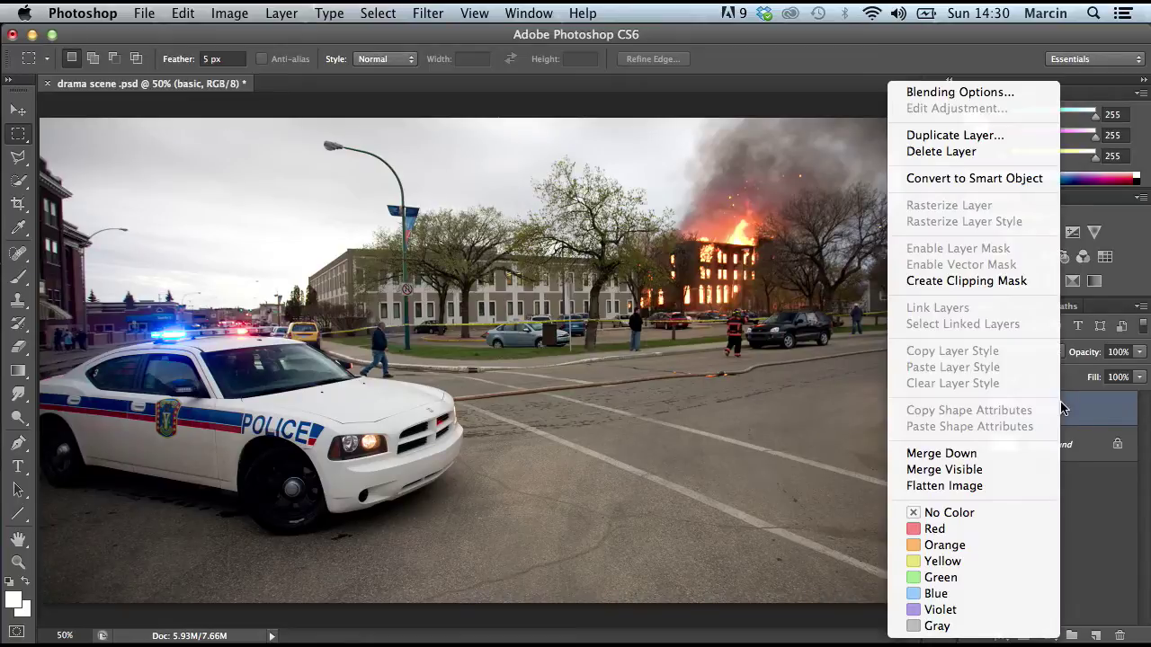
pyautogui.click(960, 136)
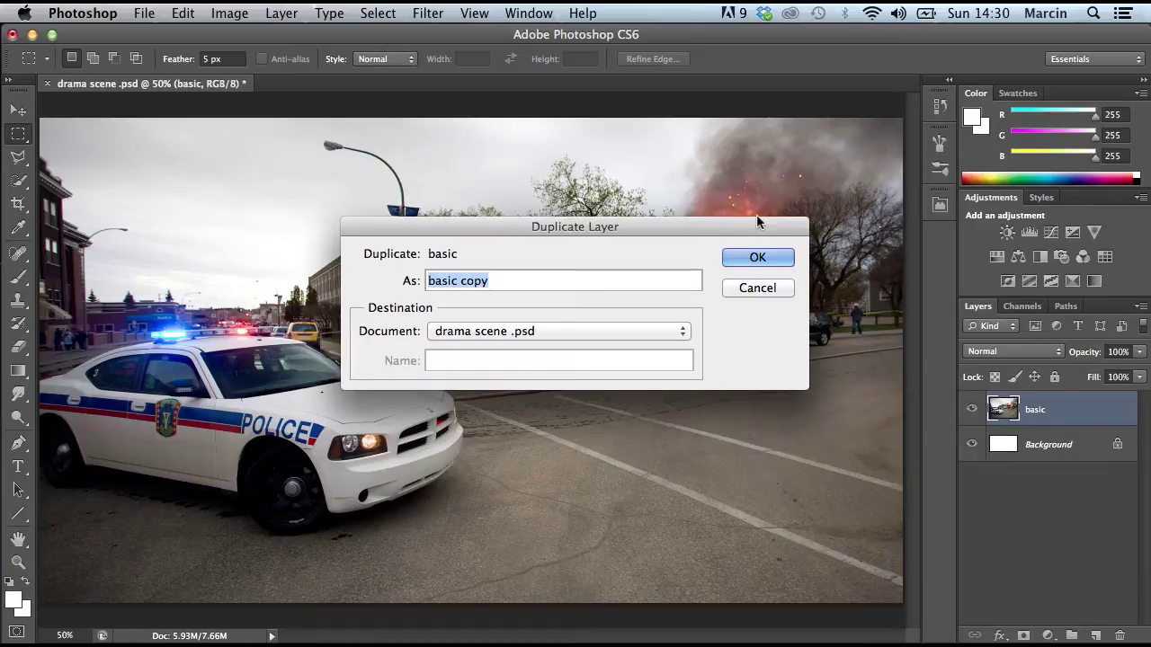
pyautogui.write('shadows and')
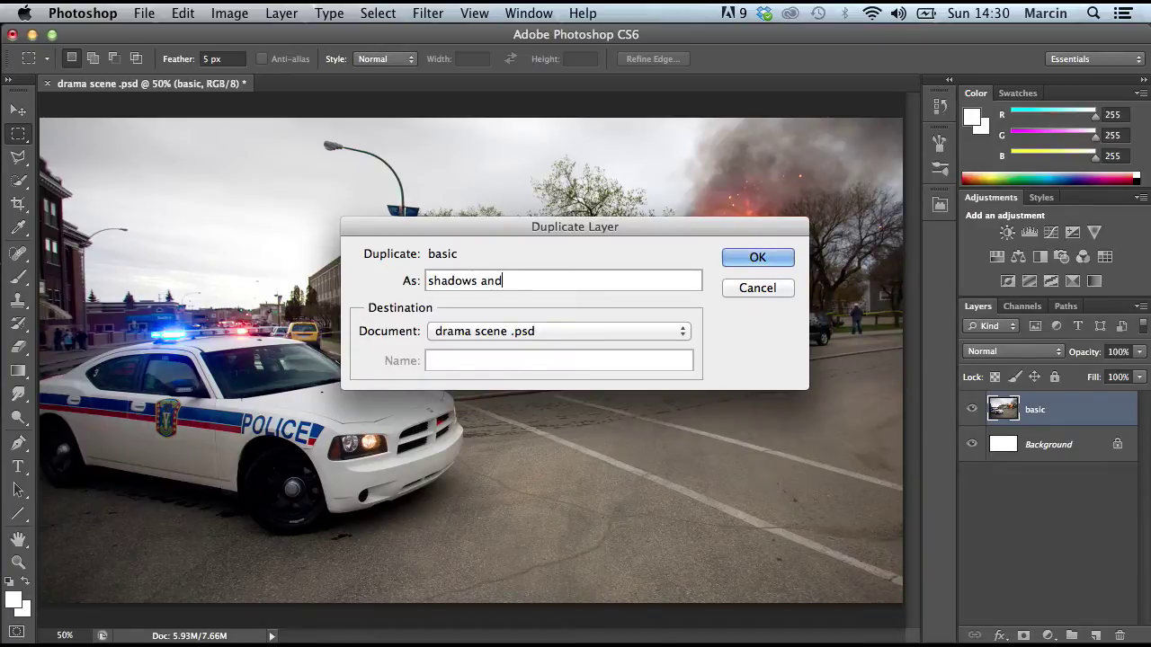
pyautogui.write(' highlighs')
pyautogui.click(772, 261)
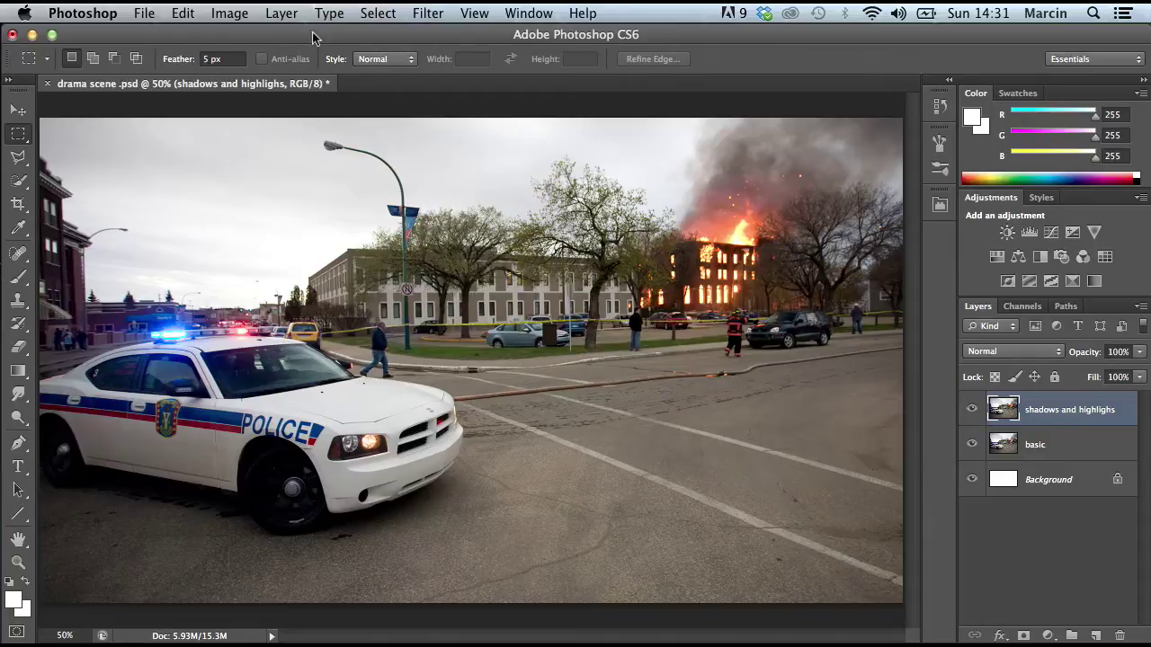
# Start a Shadows/Highlights adjustment on the duplicate with all options shown, setting Shadows Amount to 25% and Tonal Width to 40%
pyautogui.click(218, 15)
pyautogui.moveTo(261, 71)
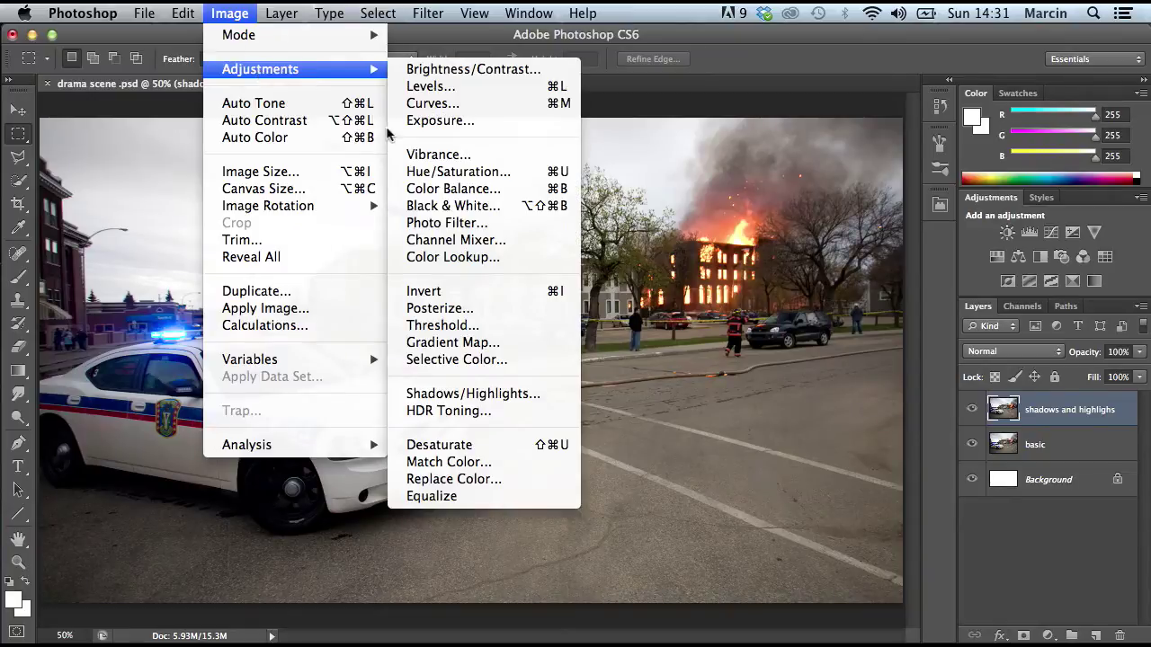
pyautogui.click(476, 394)
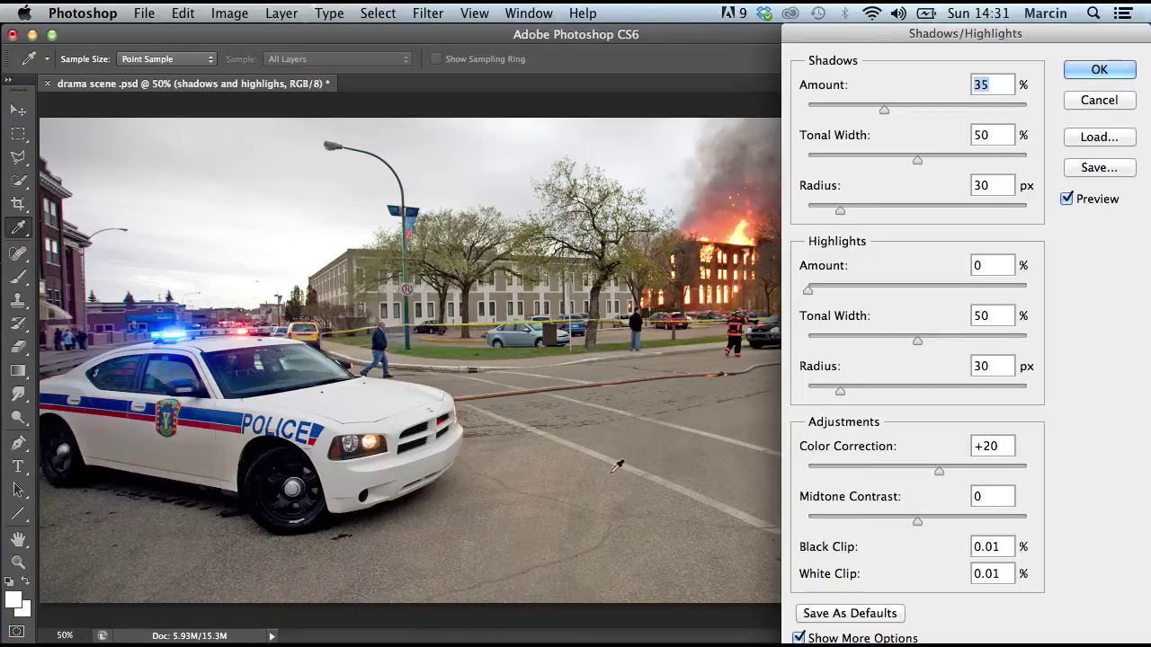
pyautogui.click(798, 638)
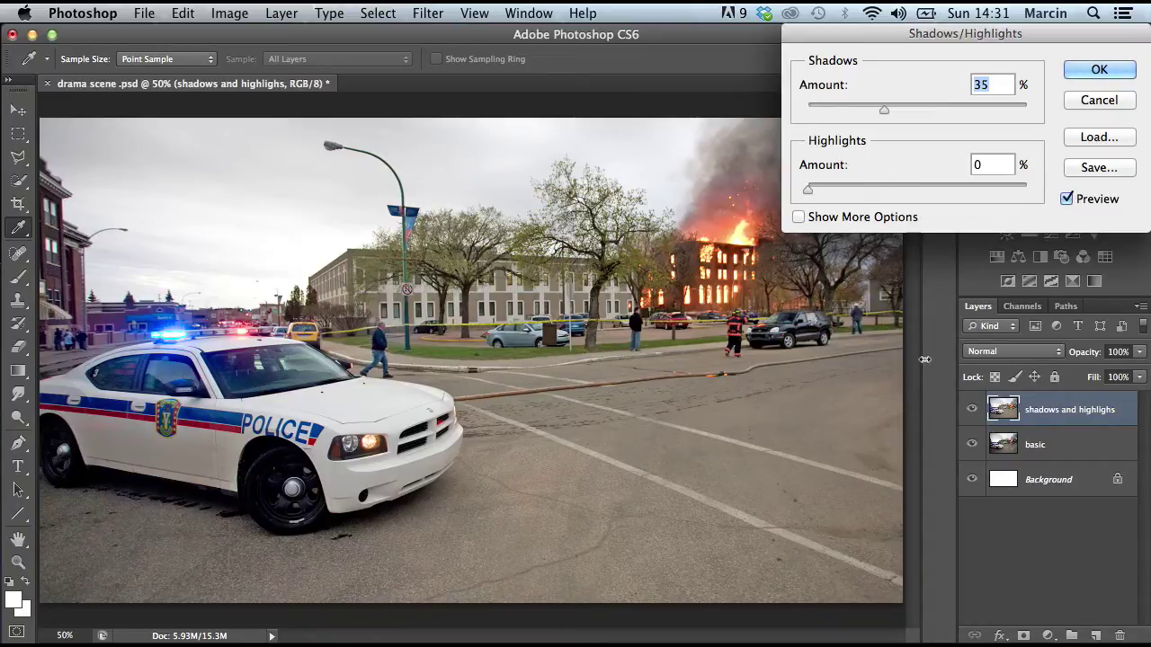
pyautogui.click(797, 217)
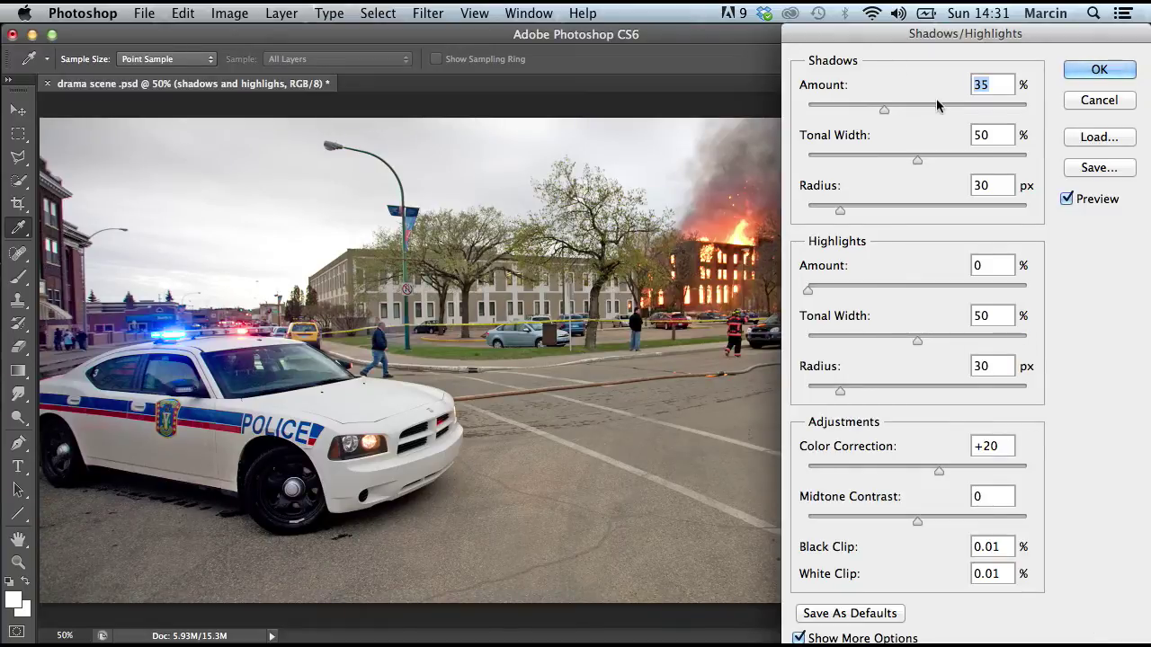
pyautogui.click(846, 106)
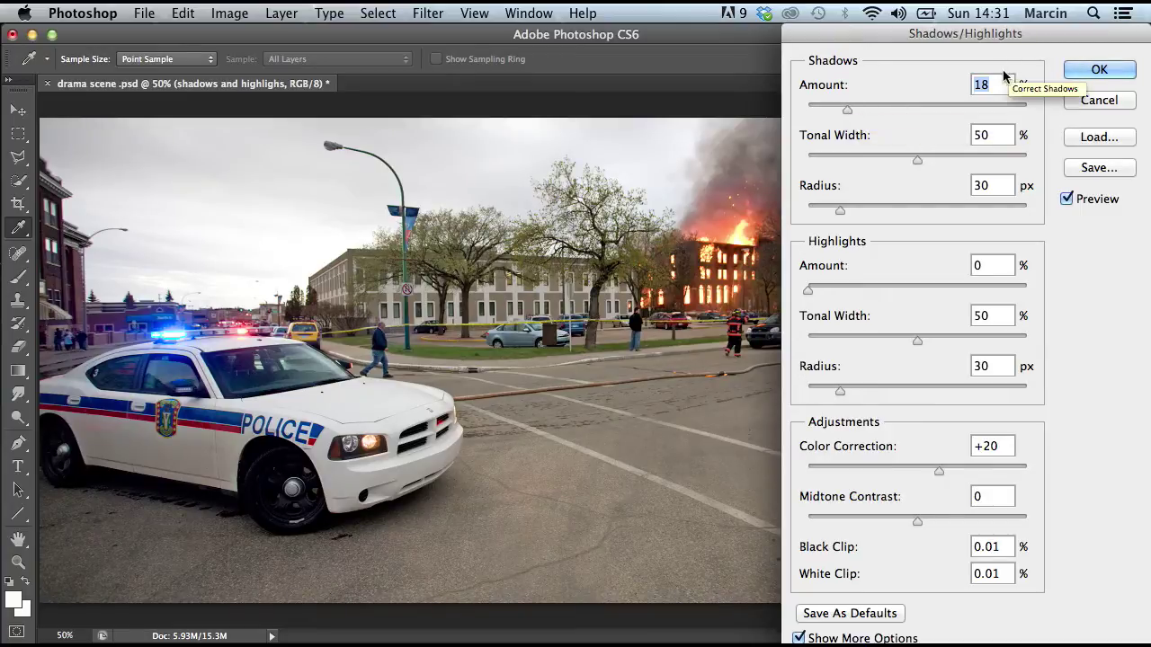
pyautogui.write('20')
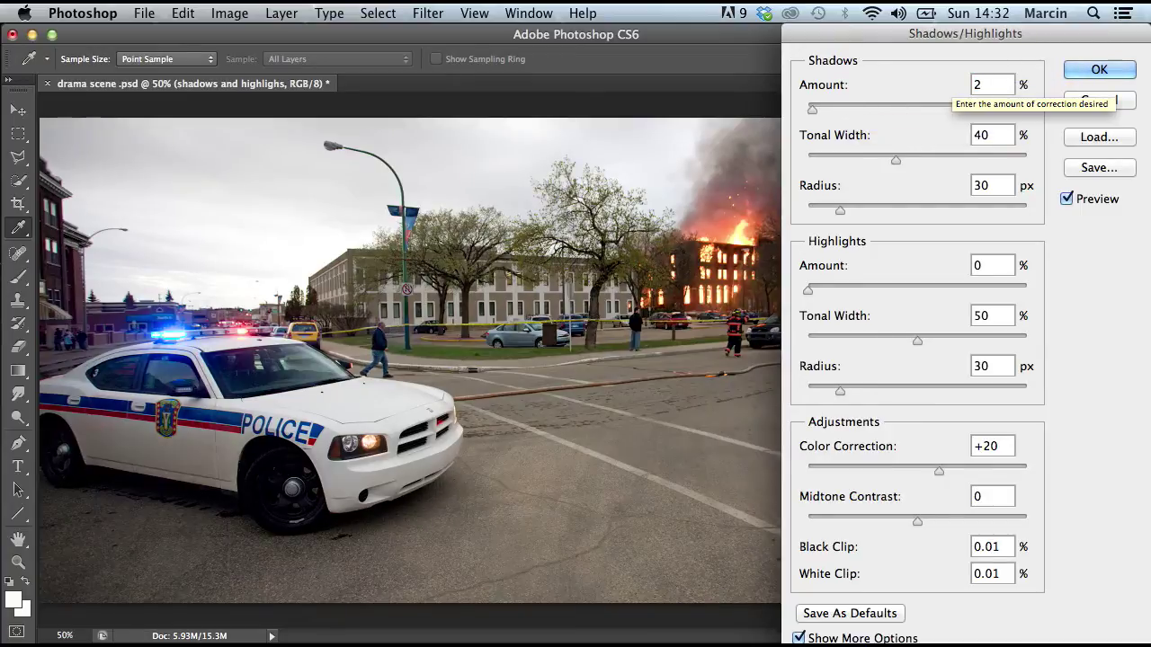
pyautogui.write('5')
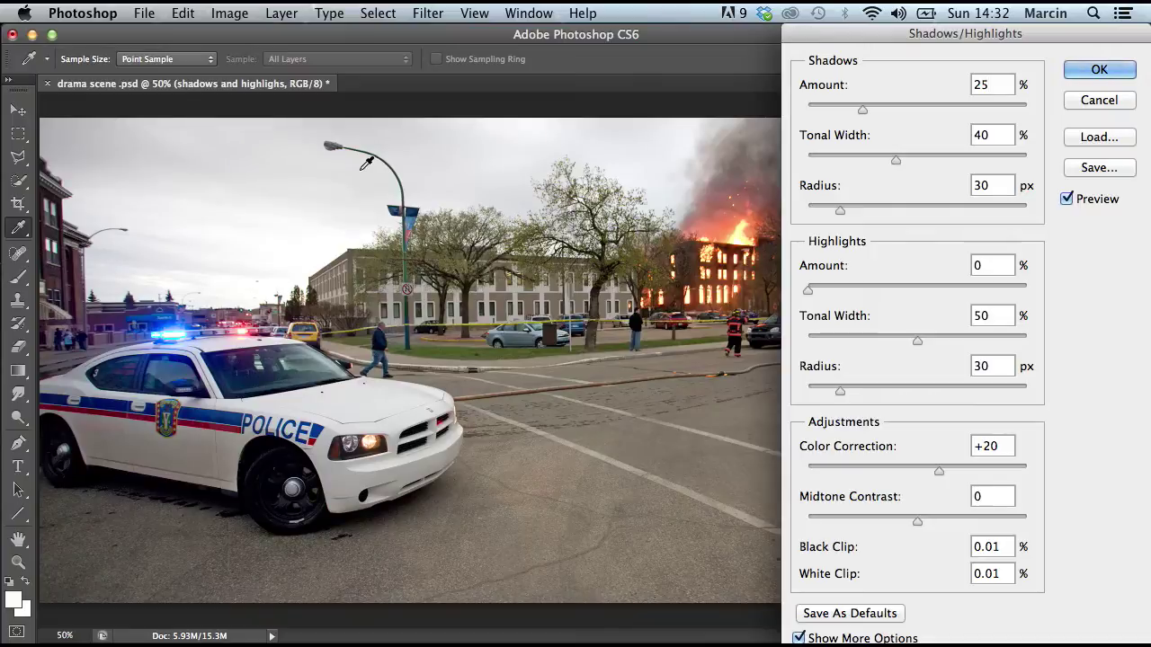
# Set the Highlights Amount to 75%, apply the adjustment, and compare the layer with the original by toggling its visibility
pyautogui.moveTo(807, 290); pyautogui.dragTo(962, 293)
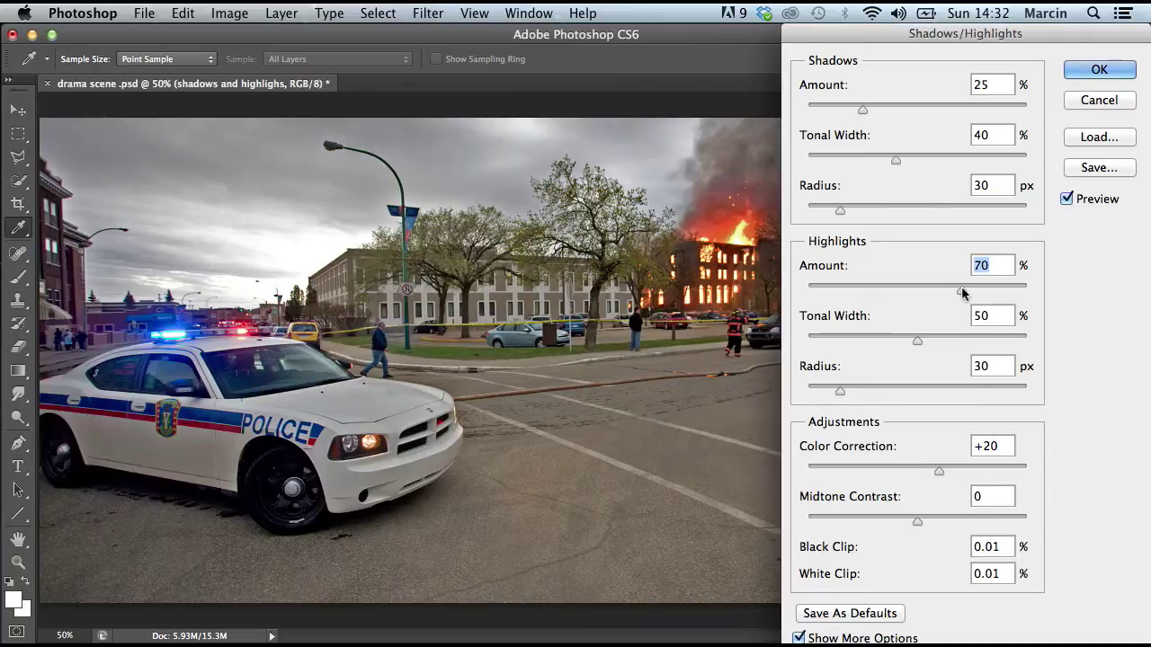
pyautogui.moveTo(970, 292); pyautogui.dragTo(974, 292)
pyautogui.moveTo(973, 292); pyautogui.dragTo(983, 292)
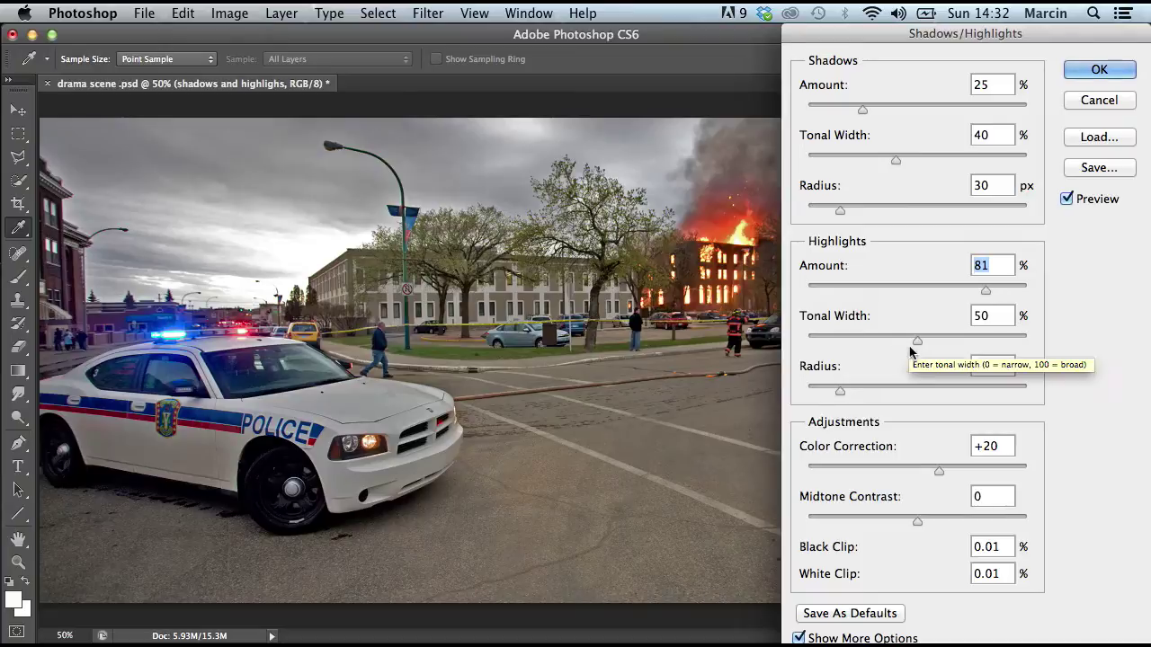
pyautogui.write('75')
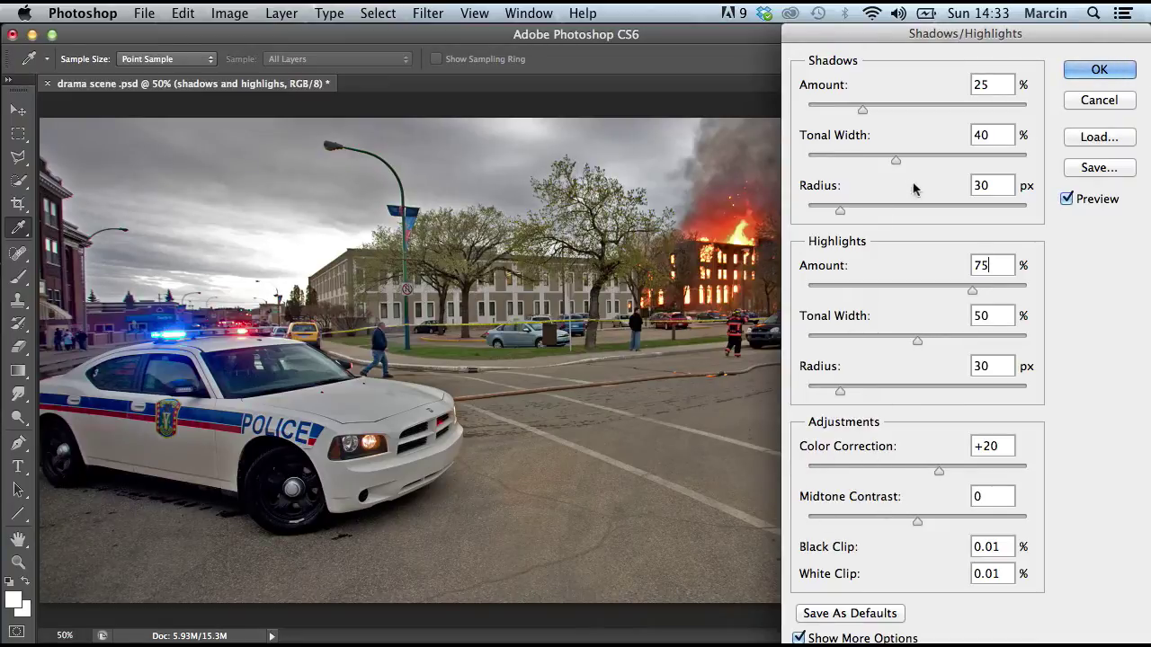
pyautogui.click(1099, 69)
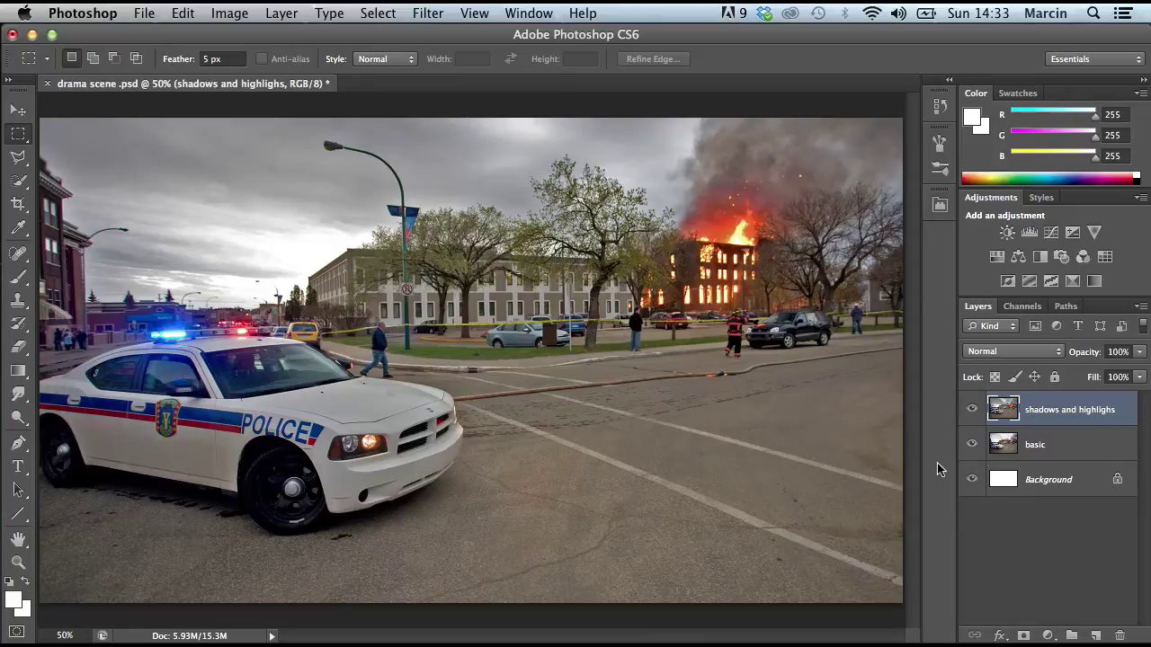
pyautogui.click(971, 411)
pyautogui.click(970, 411)
# Add a Hue/Saturation adjustment layer above the image with Saturation -40 and Lightness -50
pyautogui.click(1049, 635)
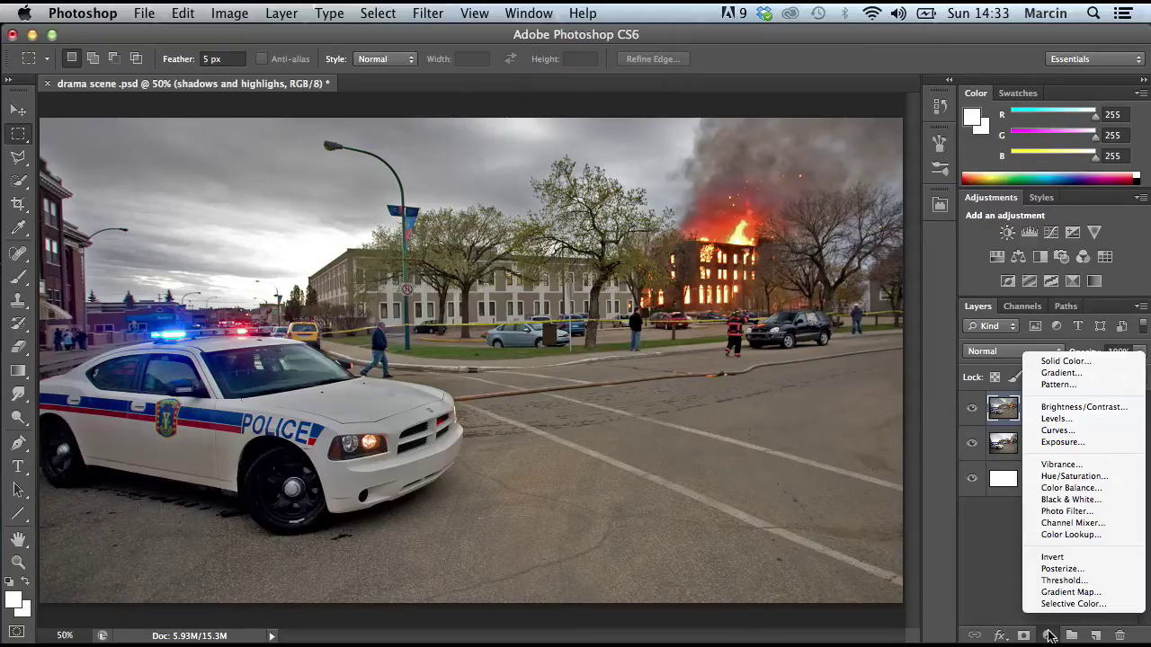
pyautogui.click(1073, 476)
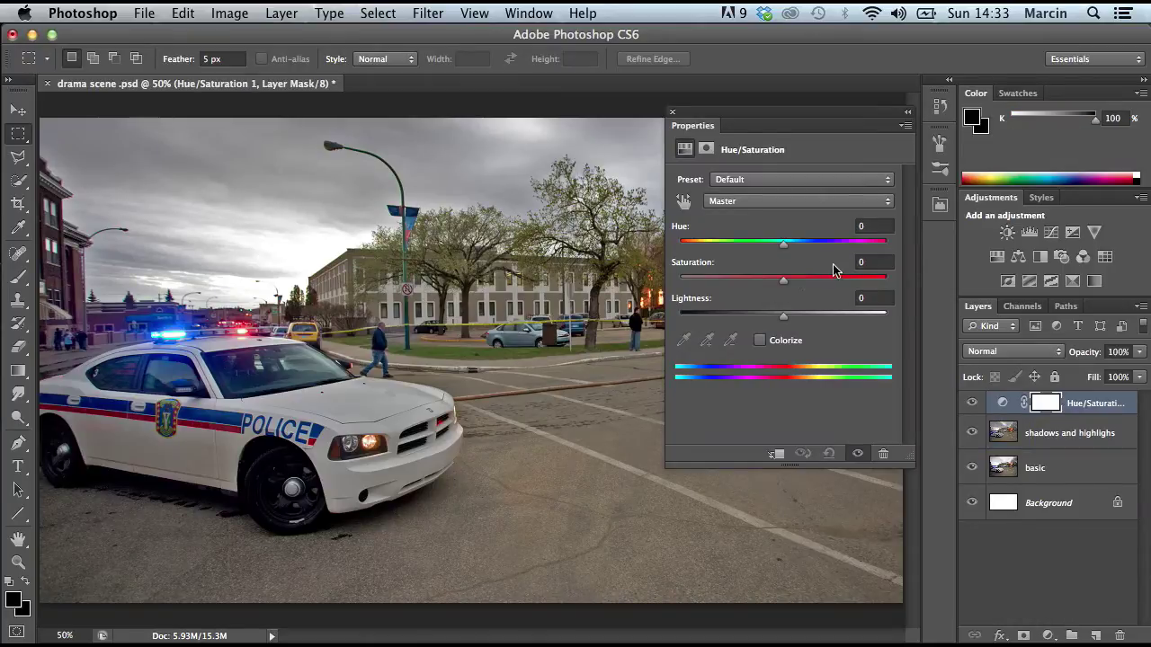
pyautogui.click(865, 263)
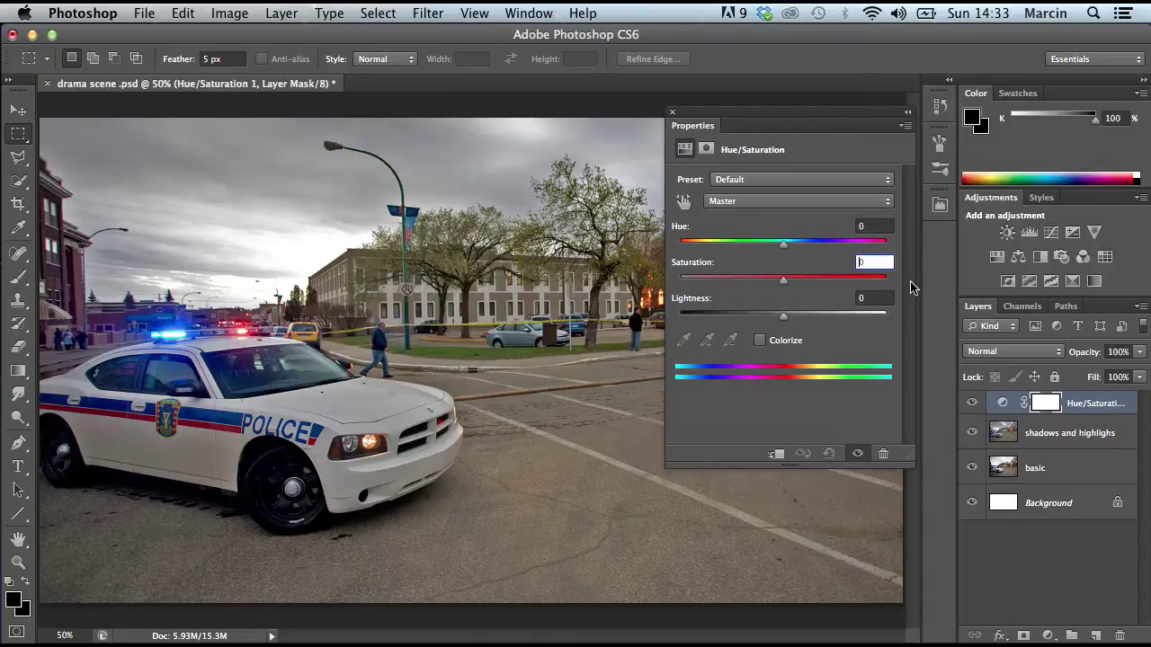
pyautogui.write('-40')
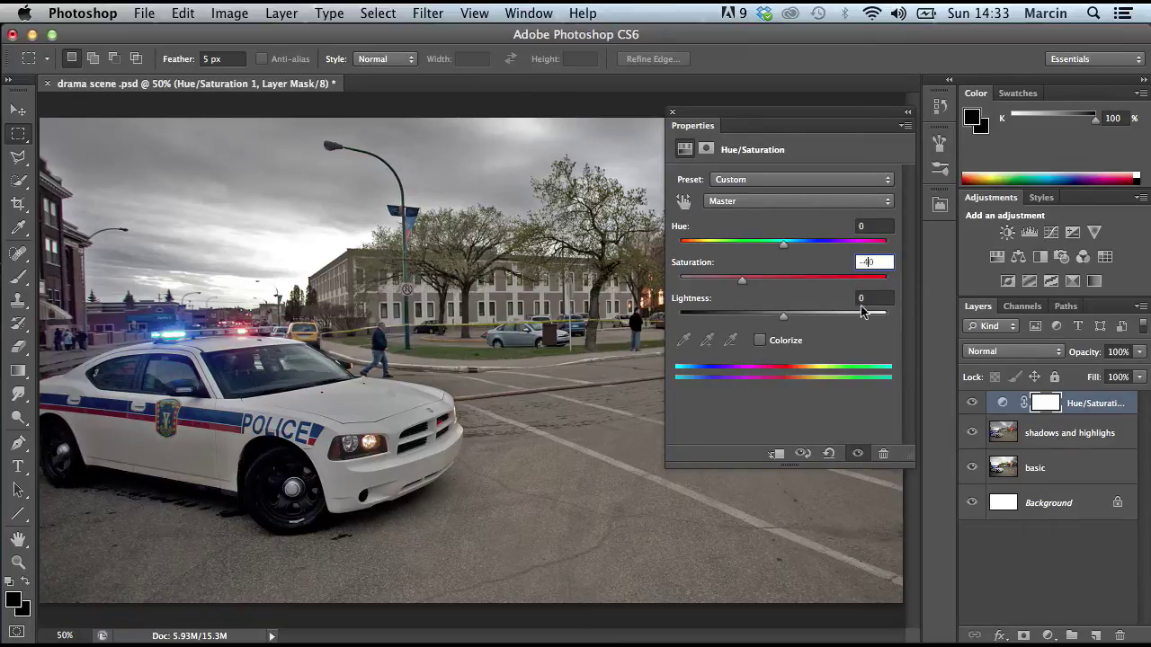
pyautogui.press('Tab')
pyautogui.write('-50')
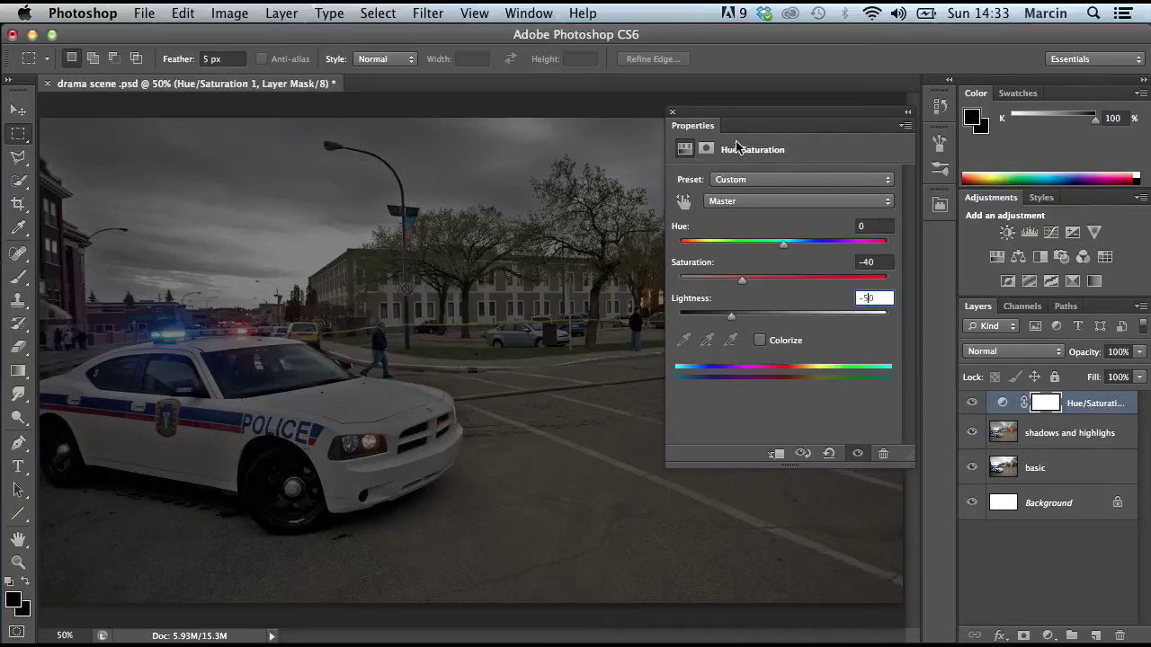
pyautogui.click(671, 112)
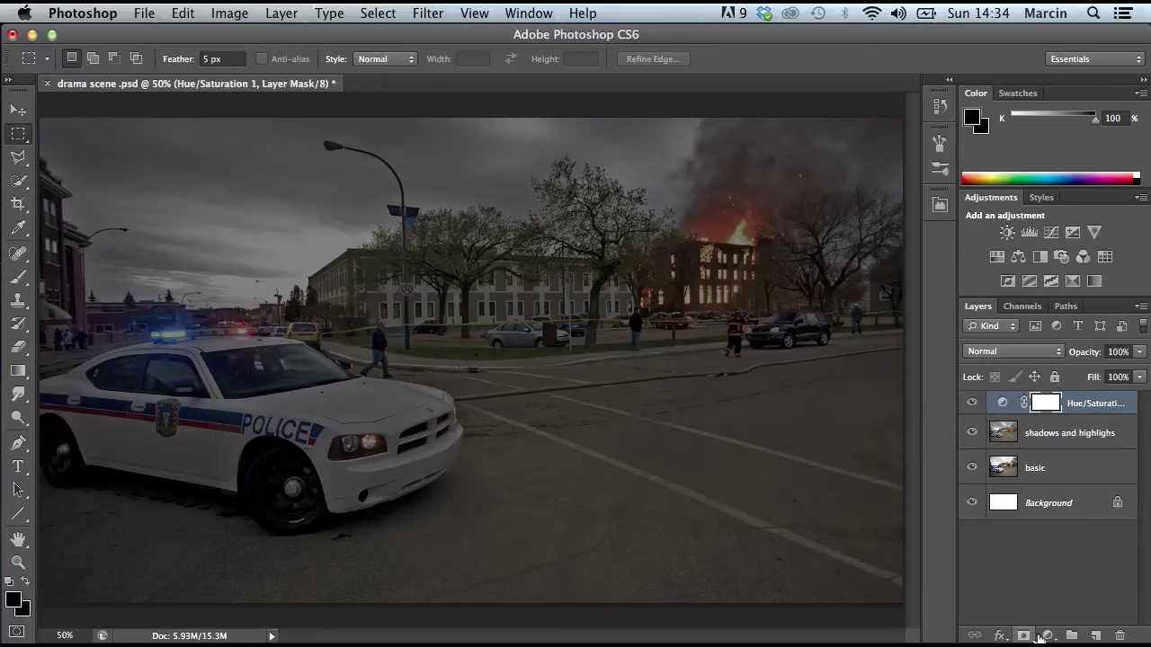
# Add a Gradient Map adjustment layer above the Hue/Saturation layer and load the Red, Green preset for editing
pyautogui.click(1048, 636)
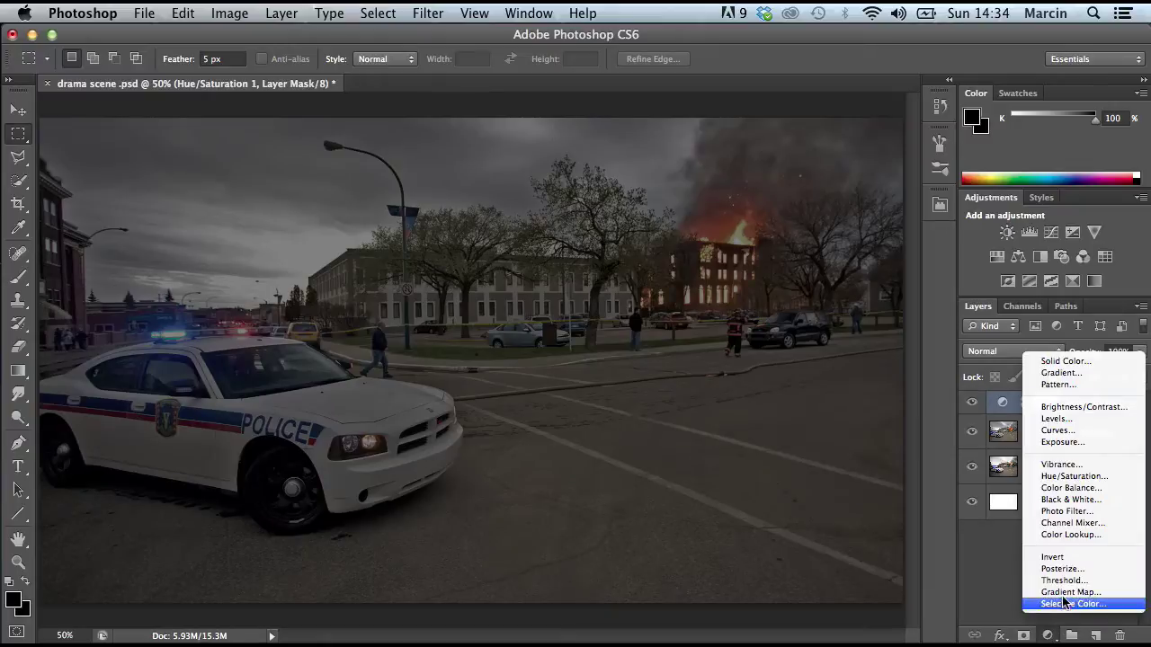
pyautogui.click(1068, 593)
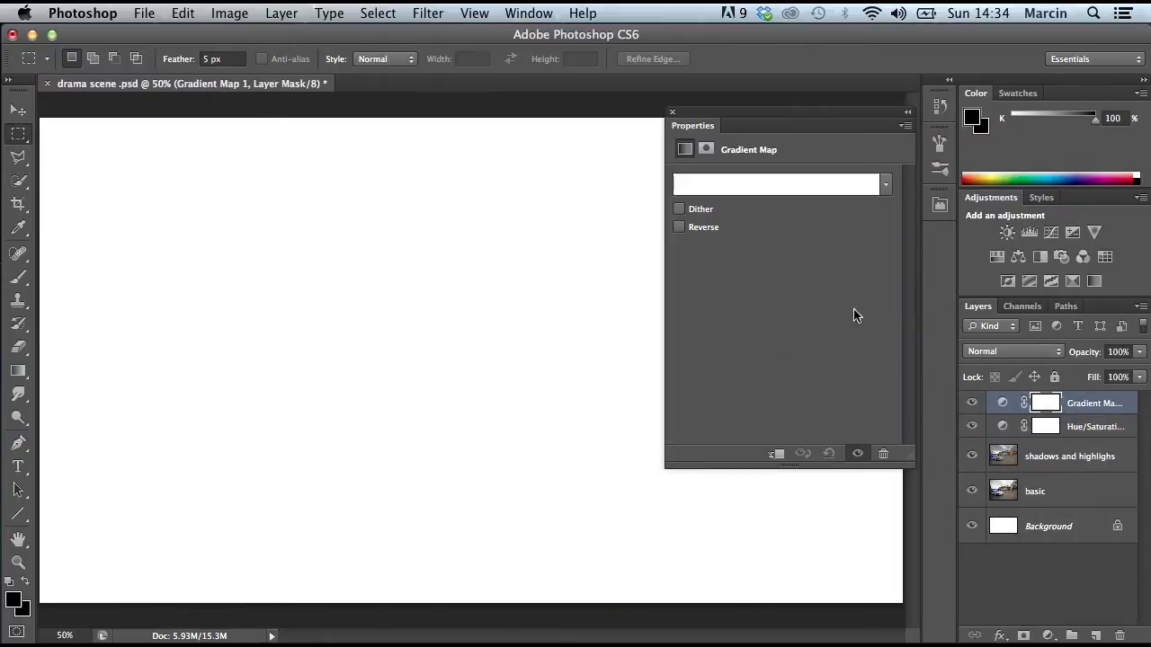
pyautogui.click(779, 187)
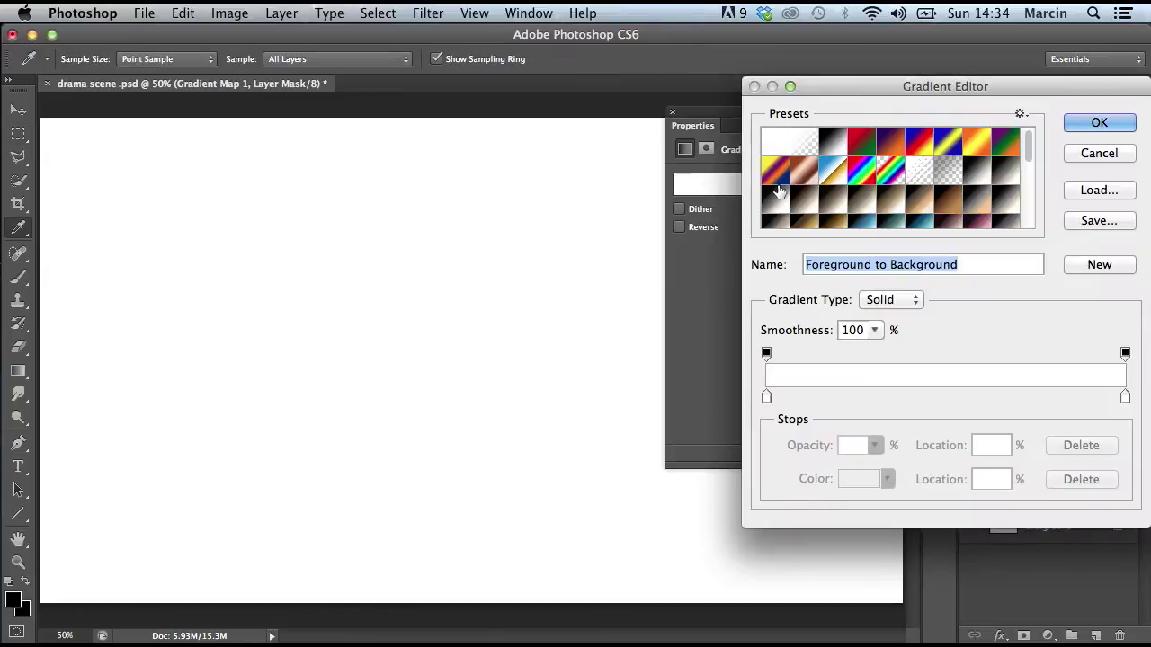
pyautogui.click(861, 148)
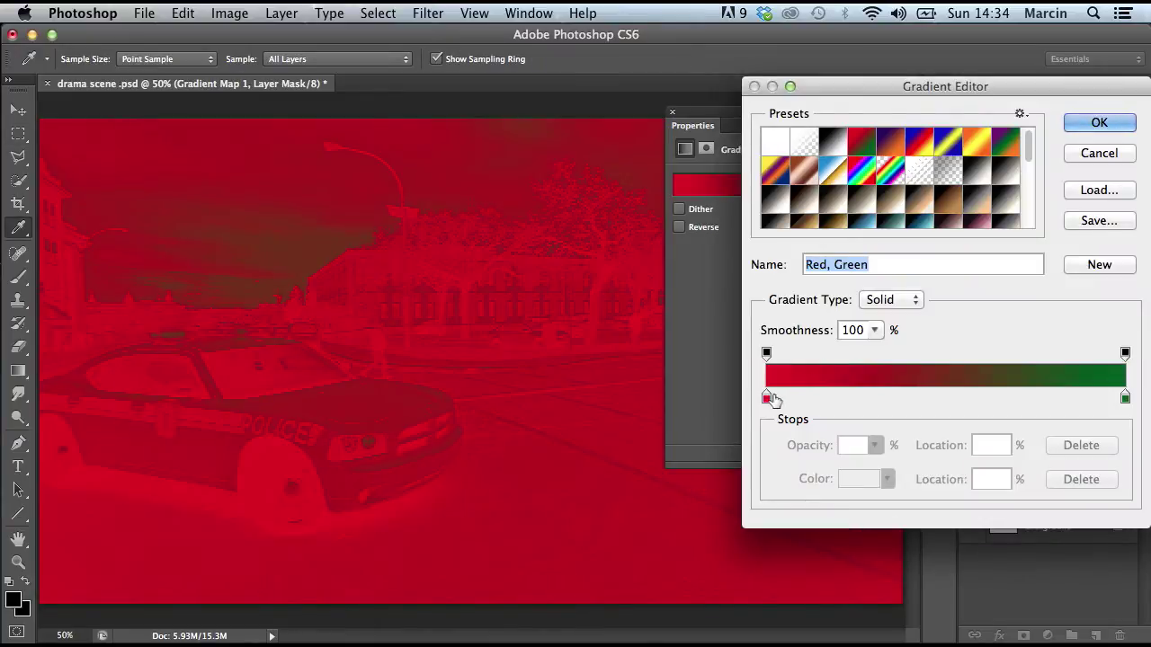
# Recolour the gradient's red starting stop to teal-blue, #0e89a8
pyautogui.click(766, 398)
pyautogui.click(767, 398)
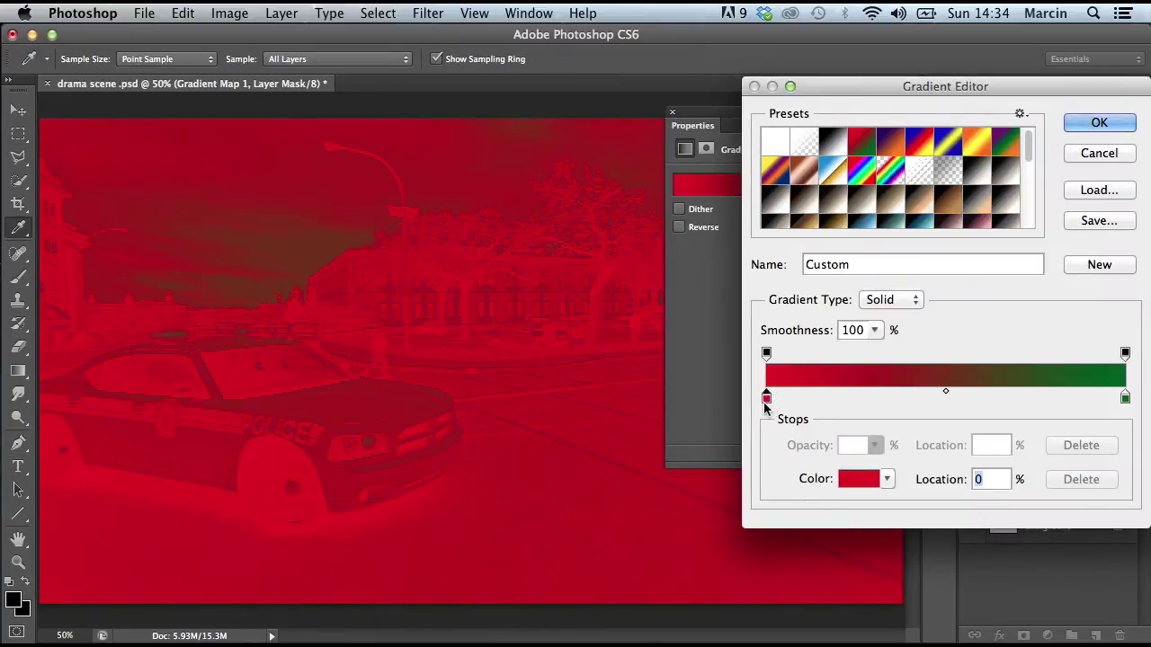
pyautogui.click(854, 479)
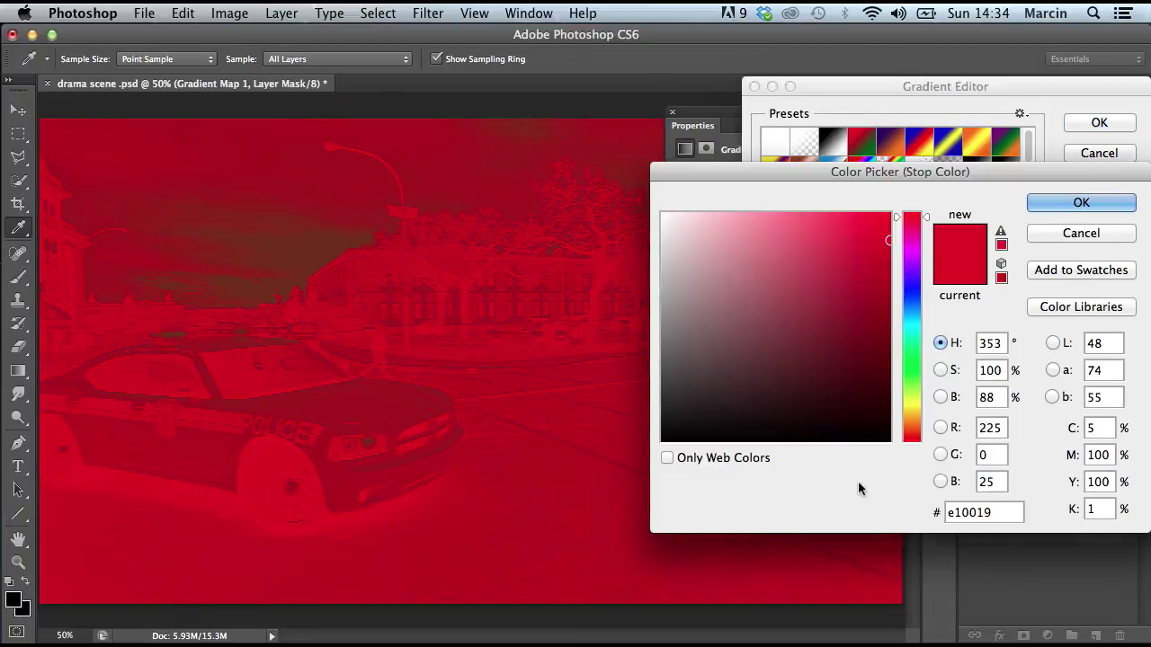
pyautogui.moveTo(913, 320); pyautogui.dragTo(914, 314)
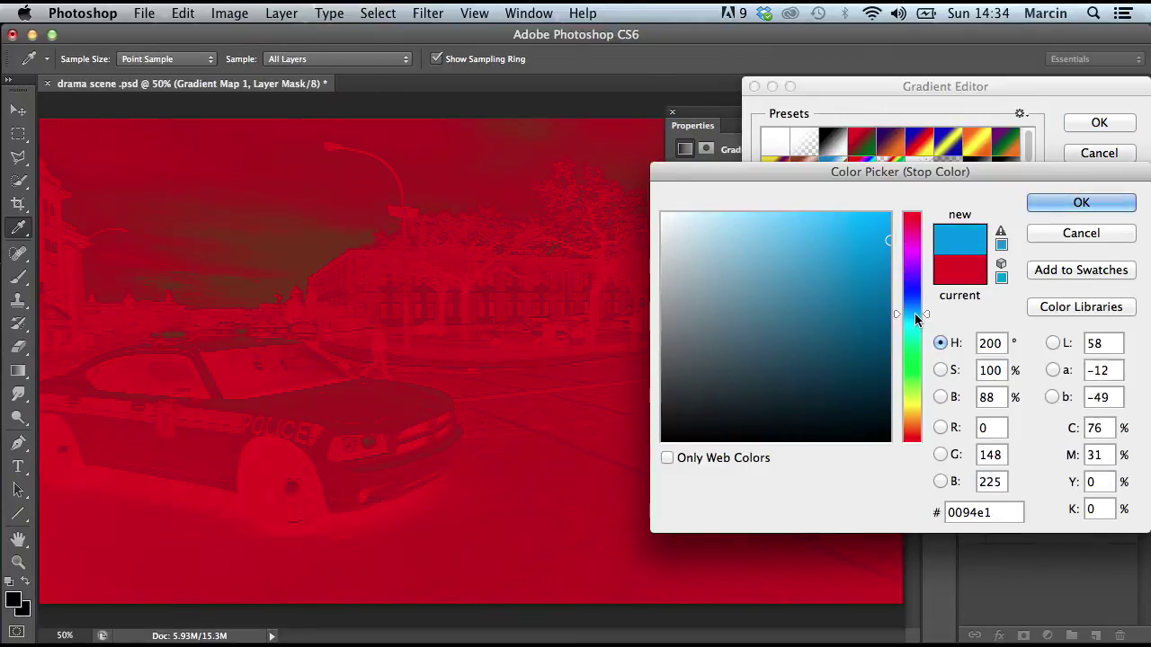
pyautogui.click(876, 299)
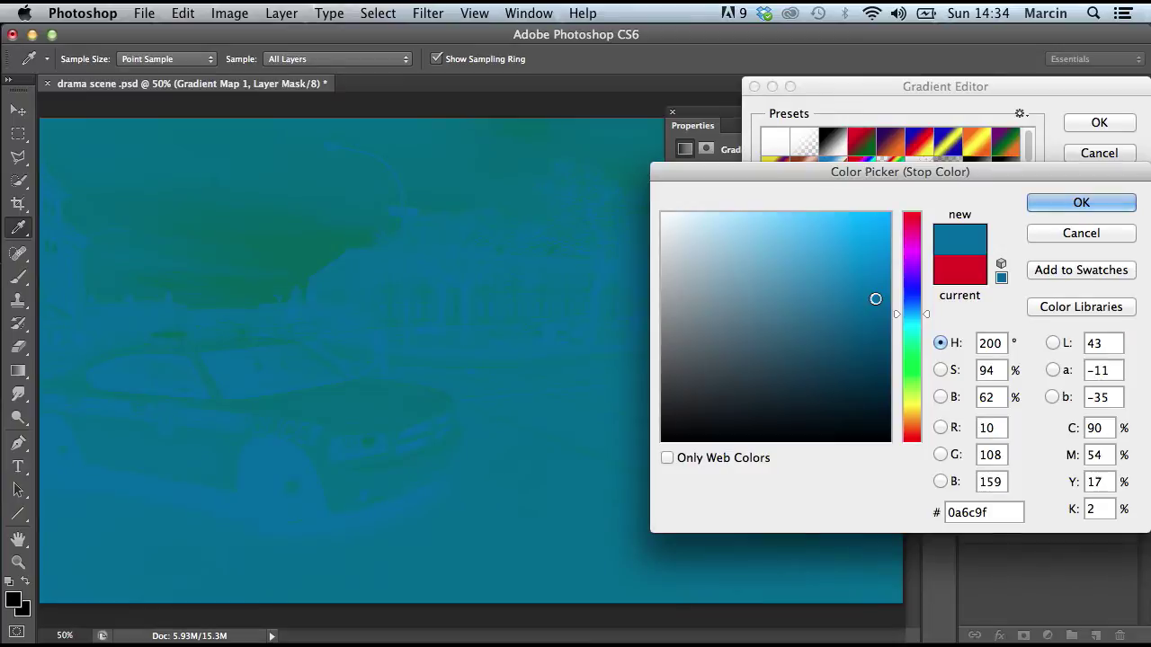
pyautogui.moveTo(873, 295); pyautogui.dragTo(872, 286)
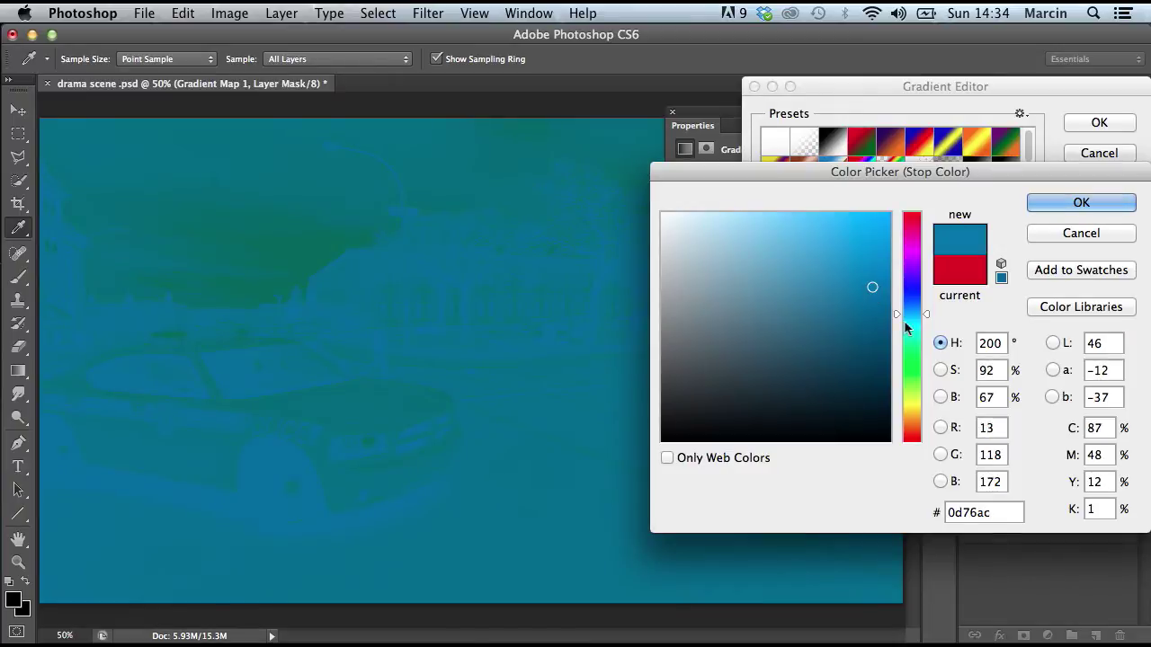
pyautogui.click(920, 319)
pyautogui.moveTo(921, 319); pyautogui.dragTo(920, 318)
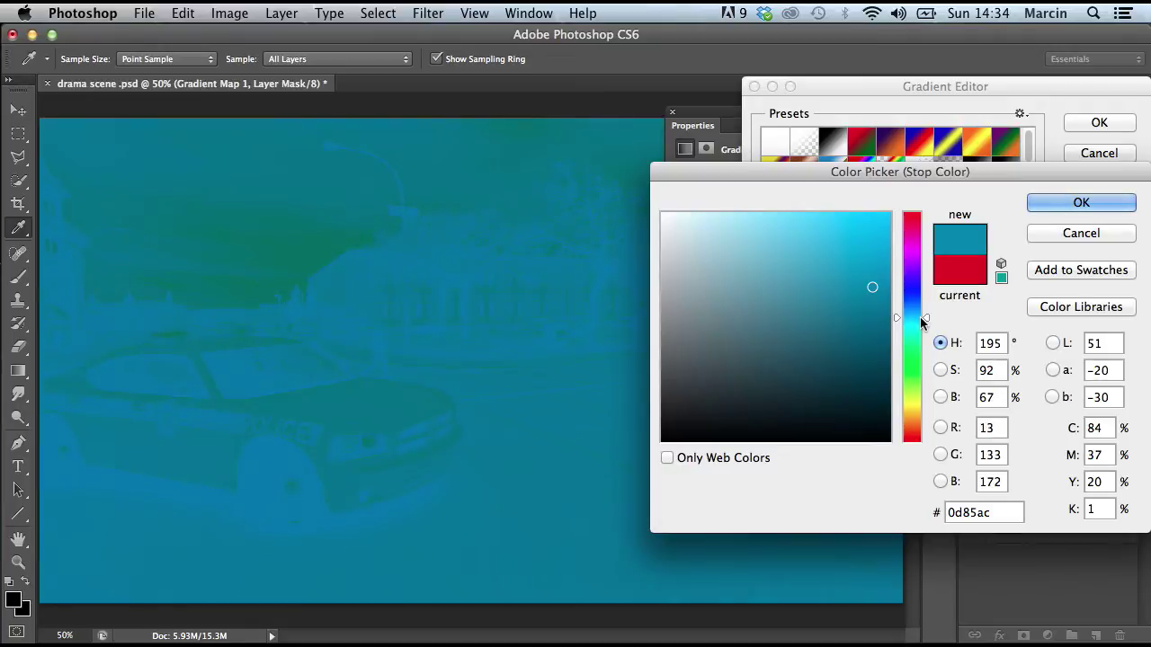
pyautogui.moveTo(921, 320); pyautogui.dragTo(922, 324)
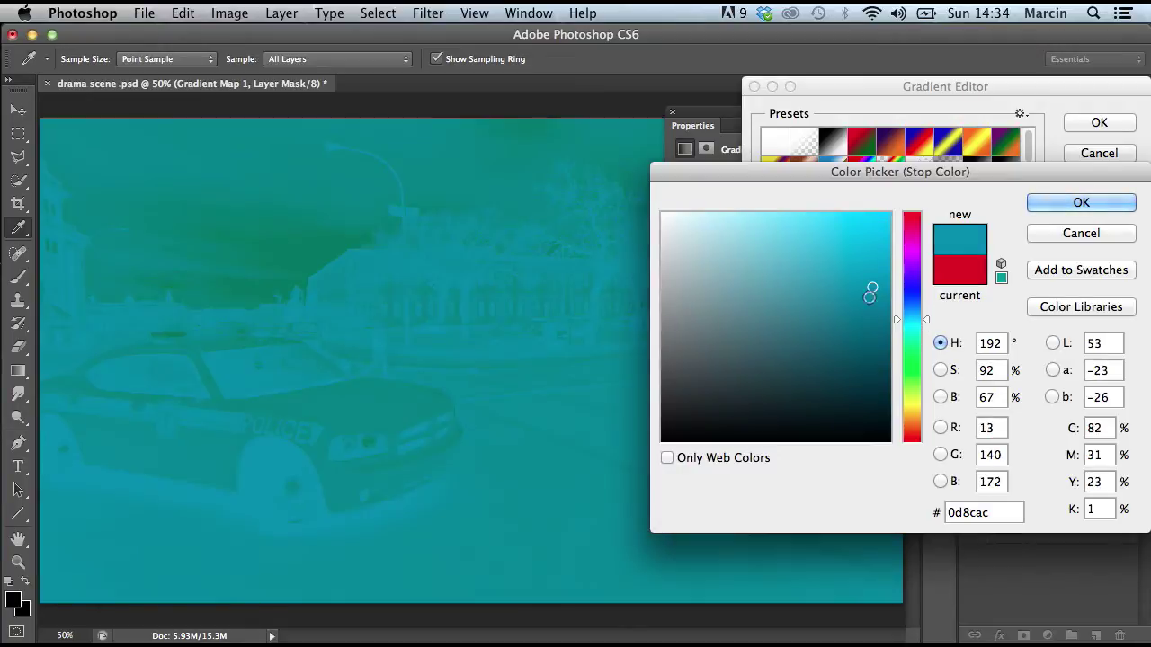
pyautogui.moveTo(869, 290); pyautogui.dragTo(860, 297)
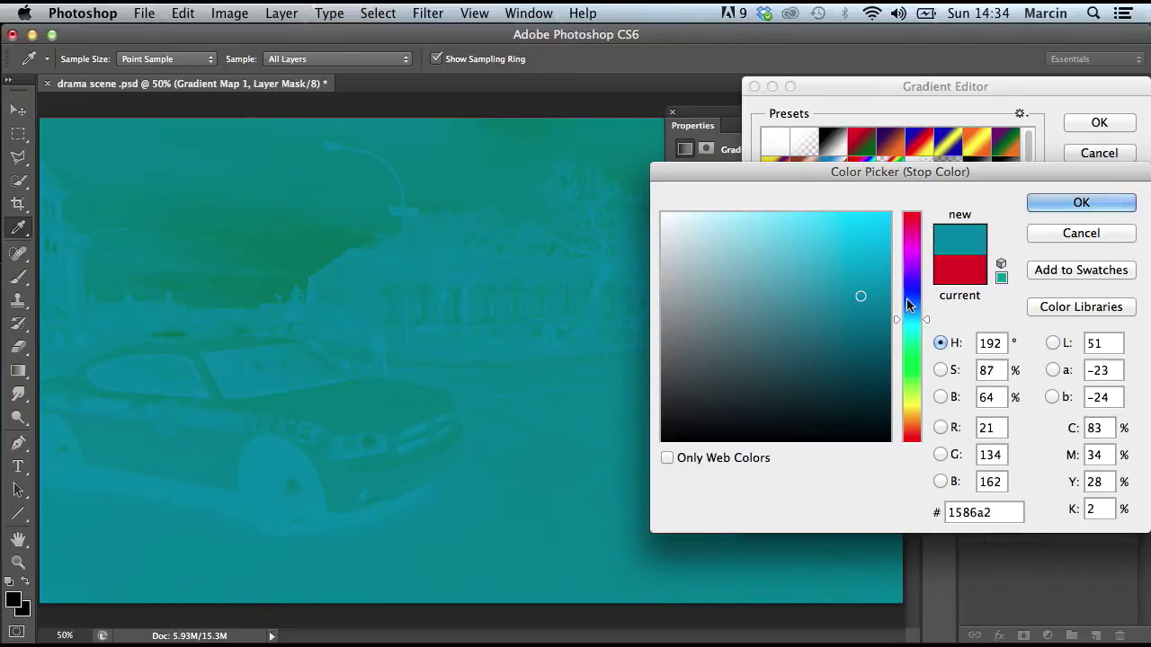
pyautogui.click(879, 288)
pyautogui.click(875, 290)
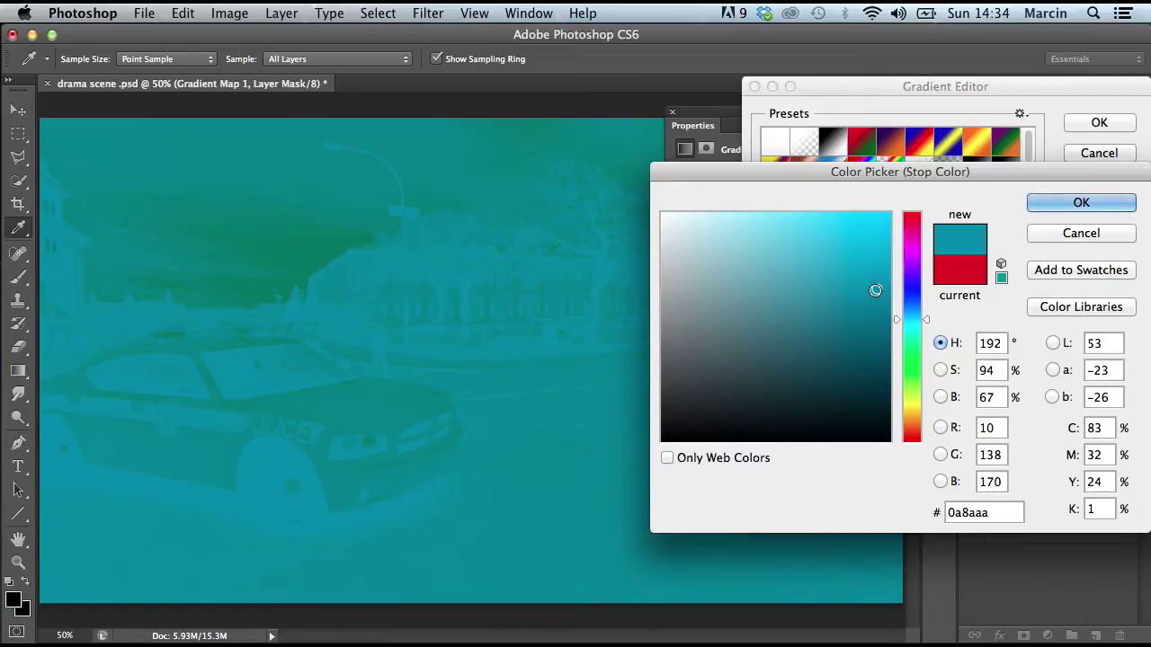
pyautogui.click(869, 290)
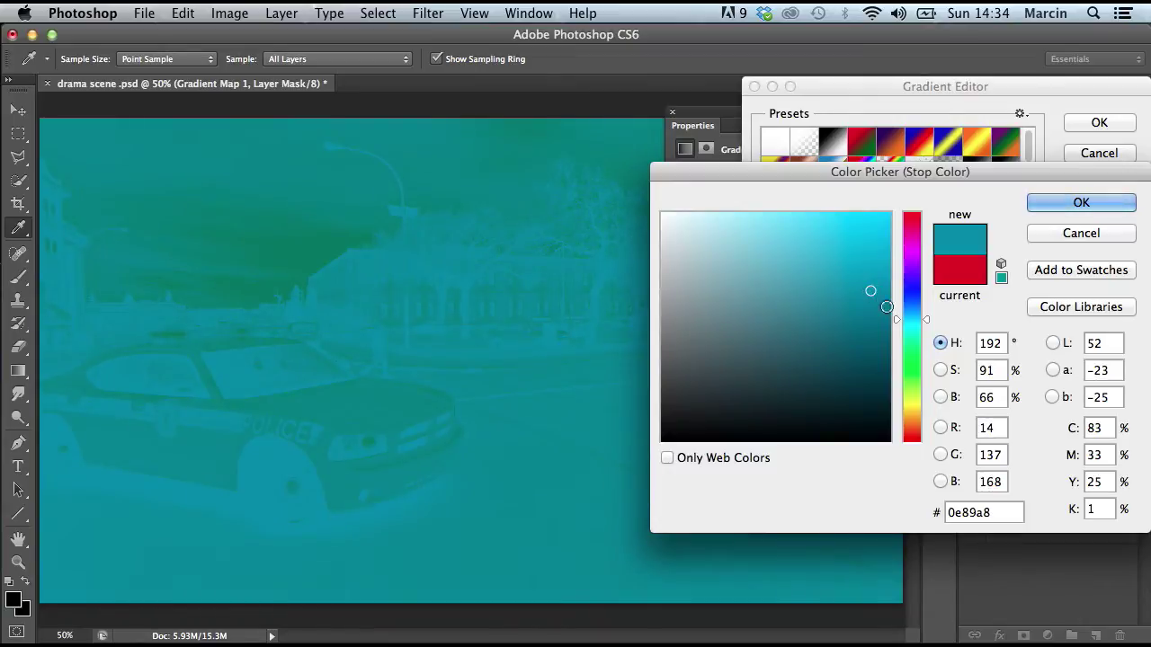
pyautogui.press('Return')
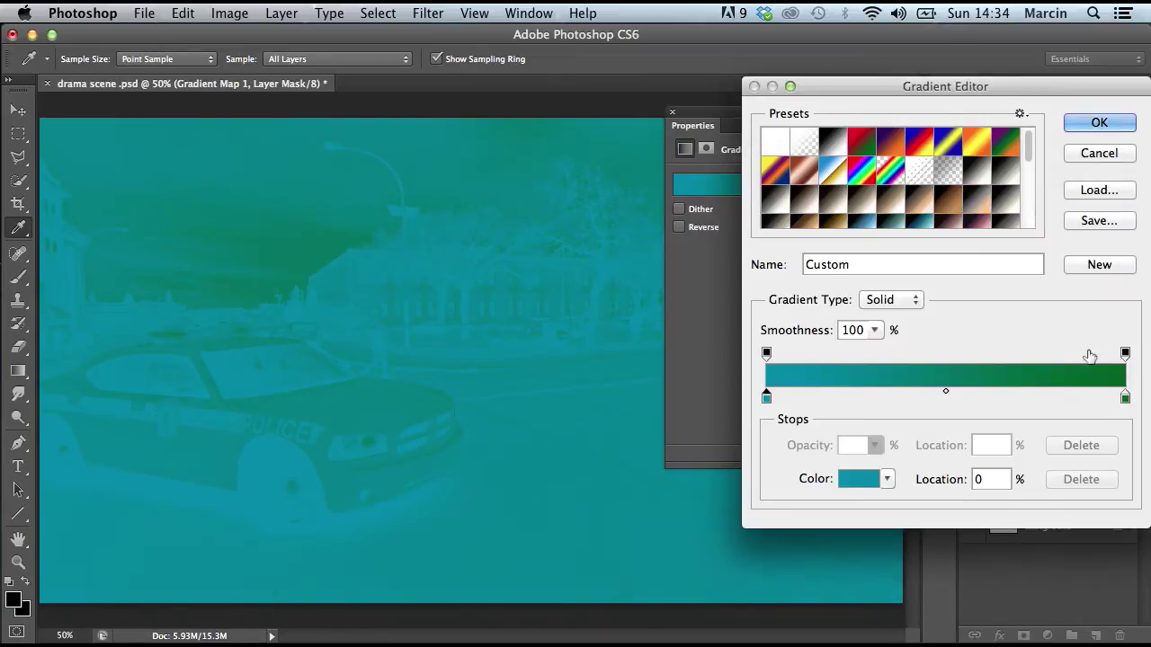
# Recolour the gradient's green end stop to golden yellow, #ddc312
pyautogui.click(1125, 399)
pyautogui.click(856, 480)
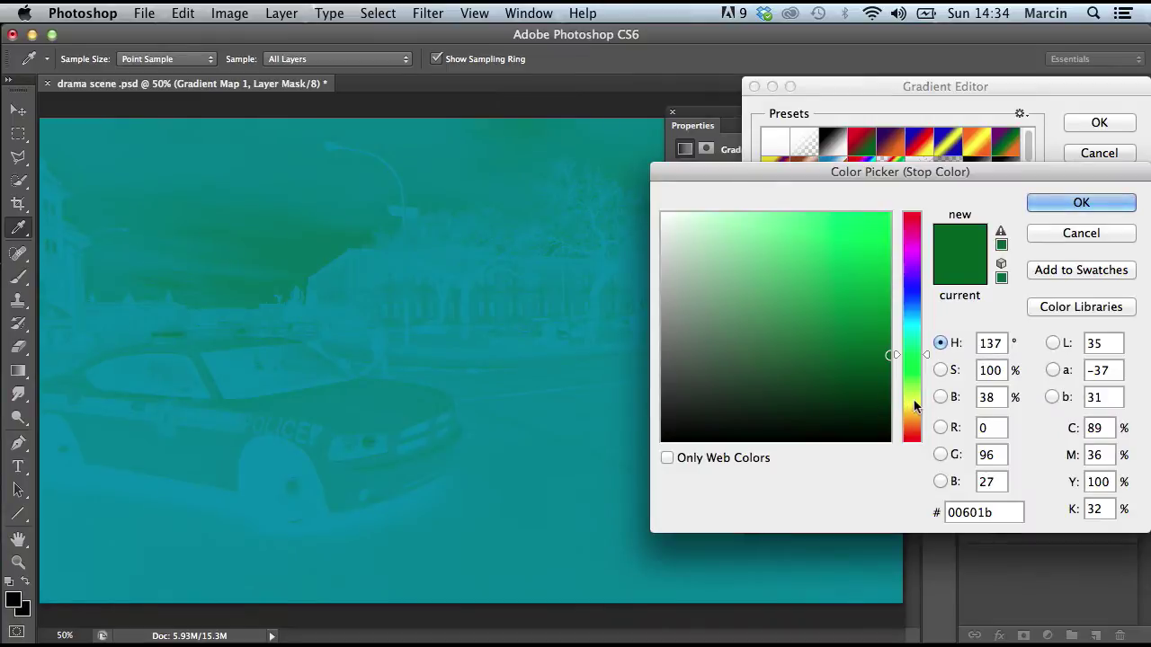
pyautogui.click(912, 400)
pyautogui.moveTo(873, 350); pyautogui.dragTo(870, 282)
pyautogui.moveTo(915, 401); pyautogui.dragTo(918, 407)
pyautogui.click(869, 236)
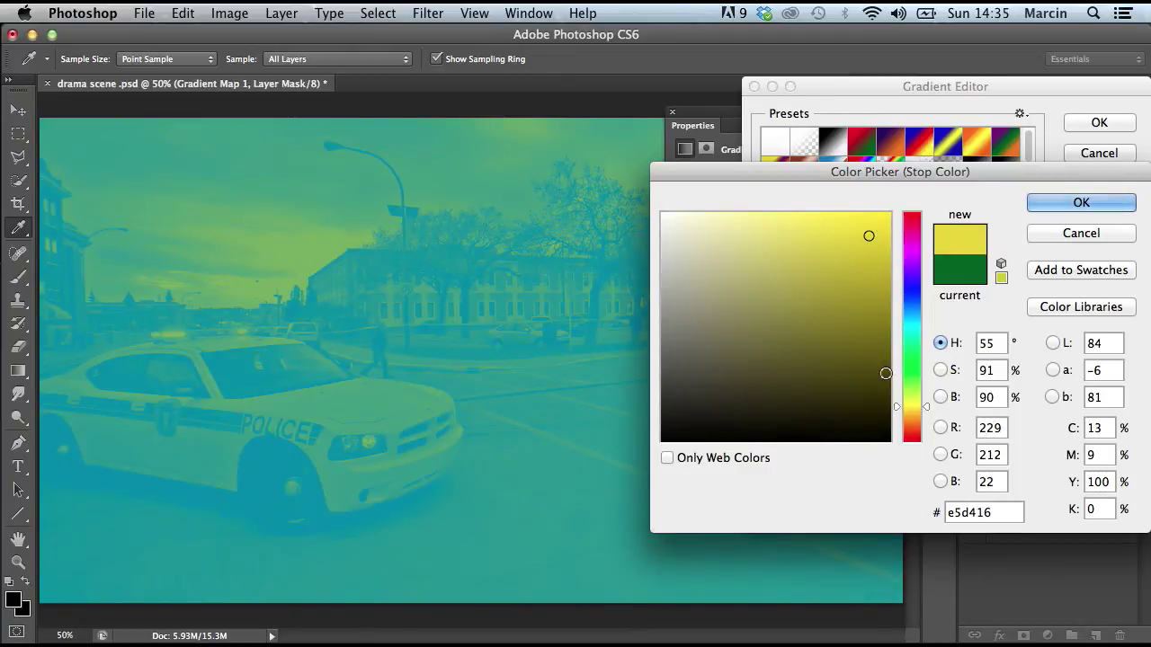
pyautogui.moveTo(922, 426); pyautogui.dragTo(920, 410)
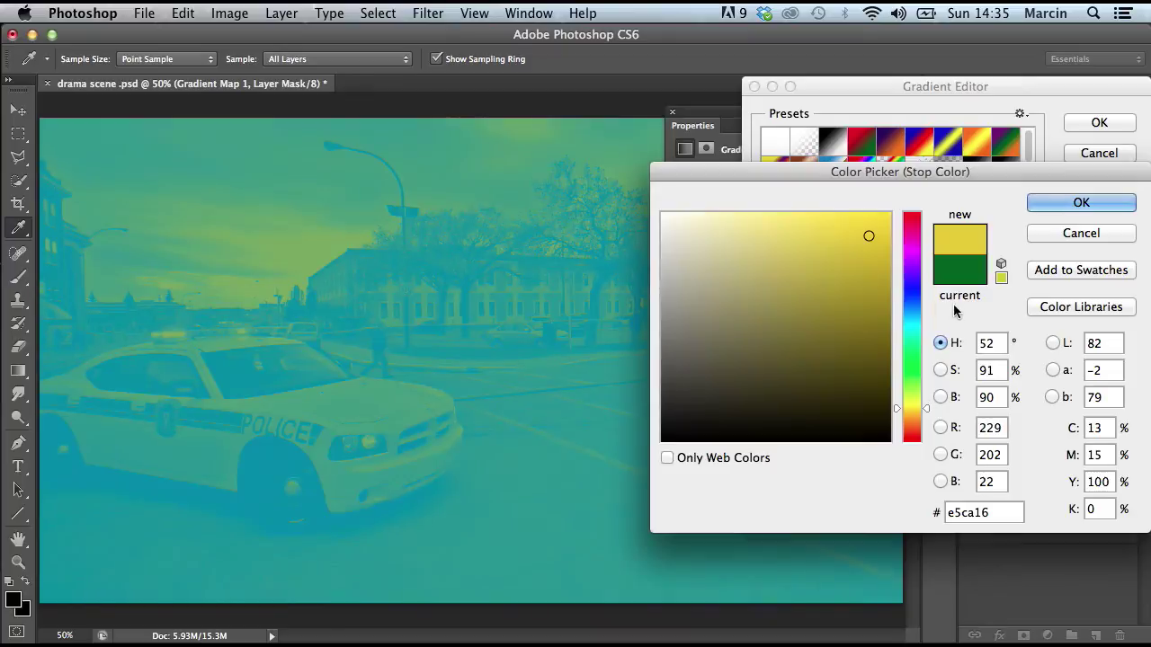
pyautogui.moveTo(869, 259); pyautogui.dragTo(872, 244)
pyautogui.click(1126, 200)
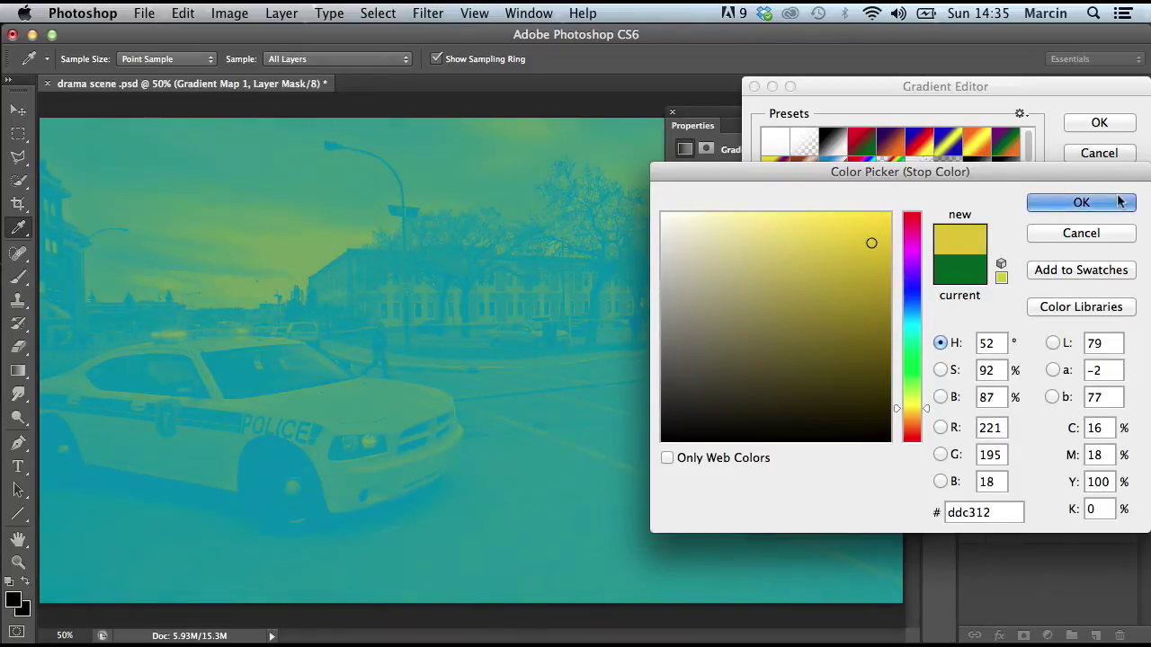
# Apply the teal-to-yellow gradient and set the Gradient Map layer's blend mode to Soft Light
pyautogui.click(1098, 122)
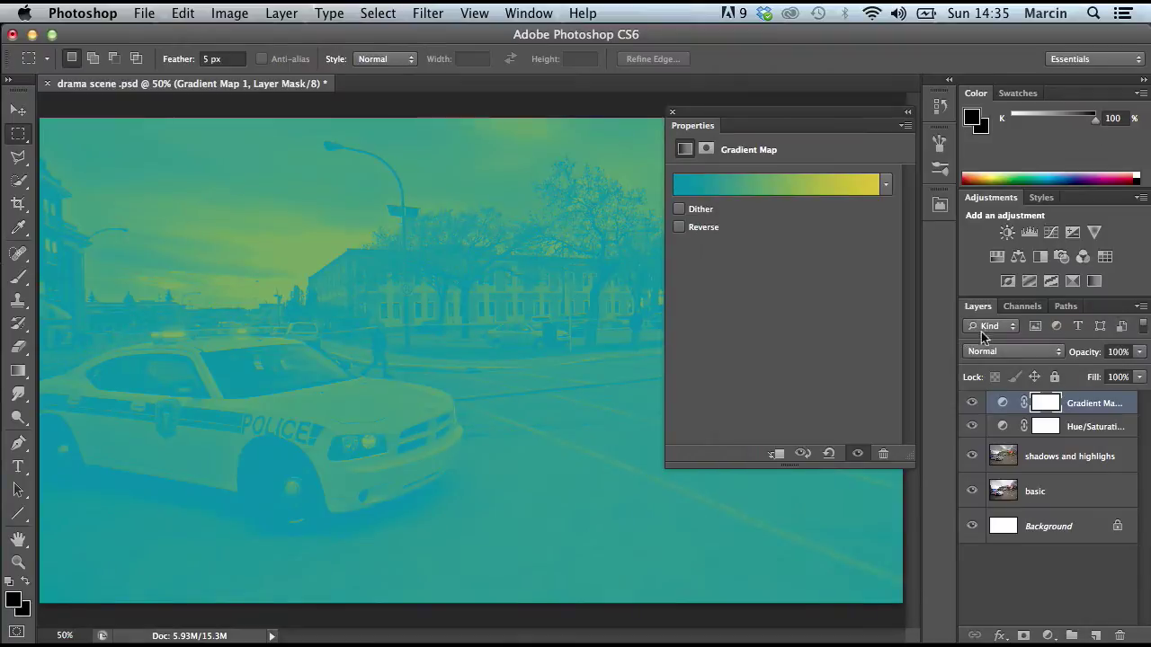
pyautogui.click(1019, 357)
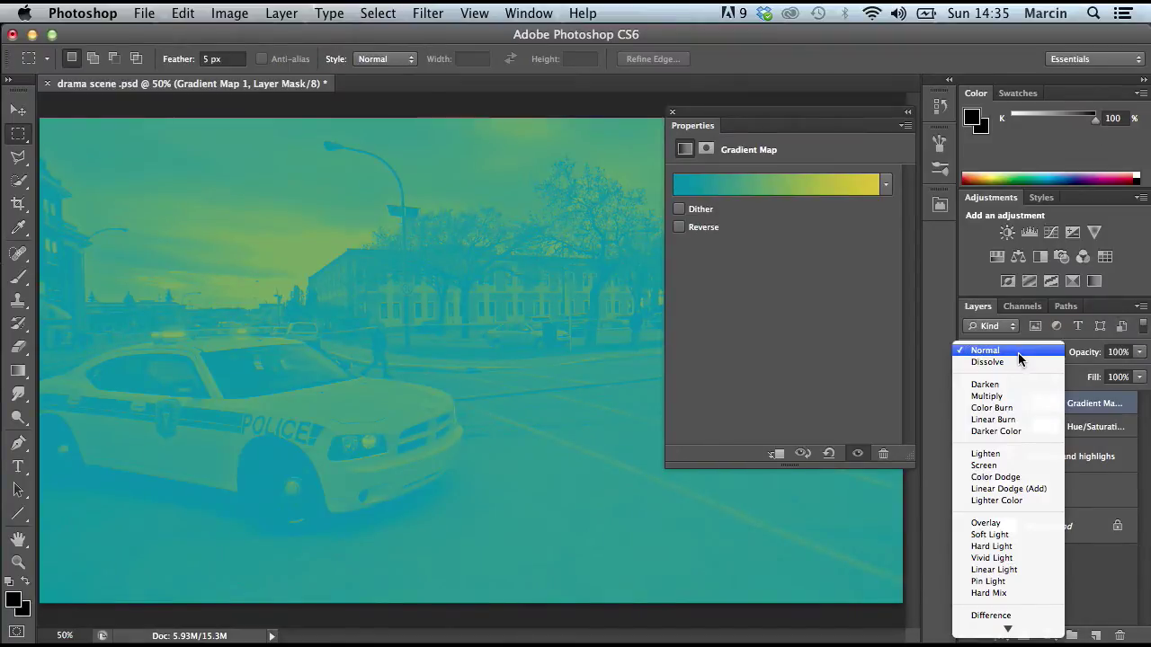
pyautogui.click(1019, 537)
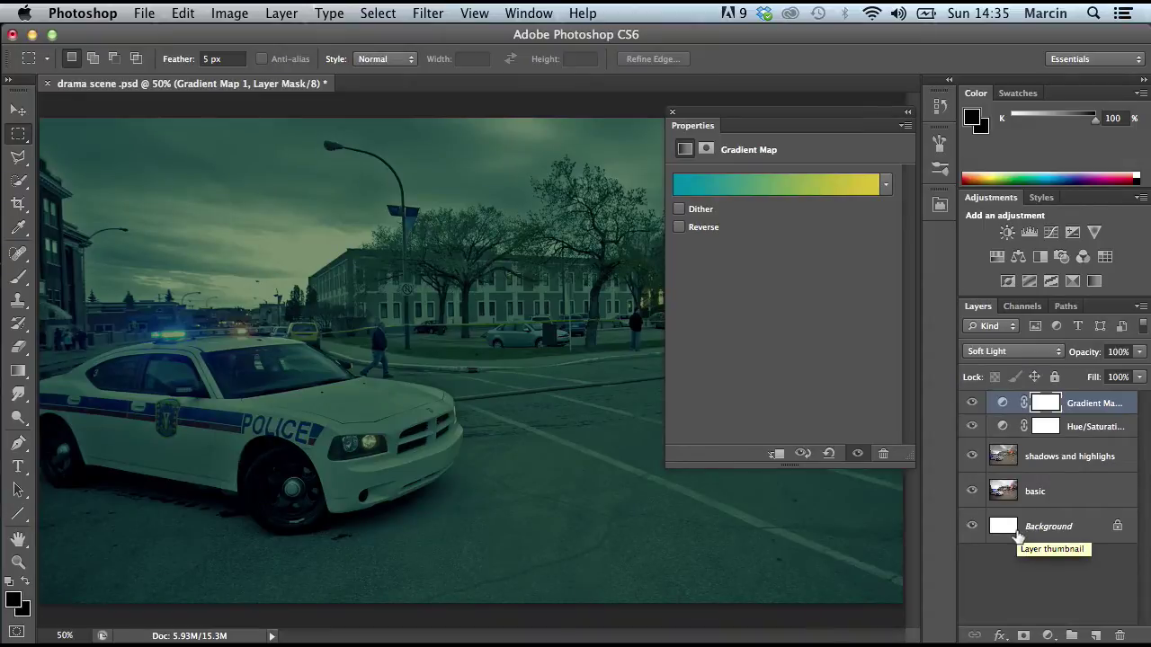
# Try the Overlay and Color blend modes on the Gradient Map layer, with Color at 50% opacity
pyautogui.click(1000, 353)
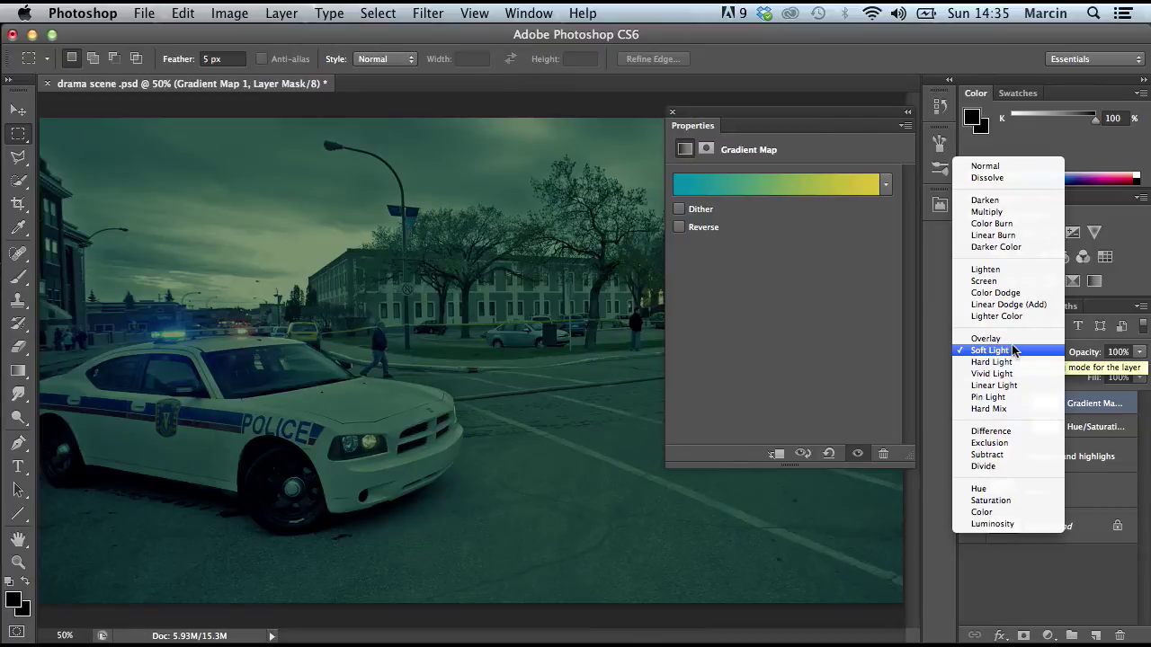
pyautogui.click(1012, 342)
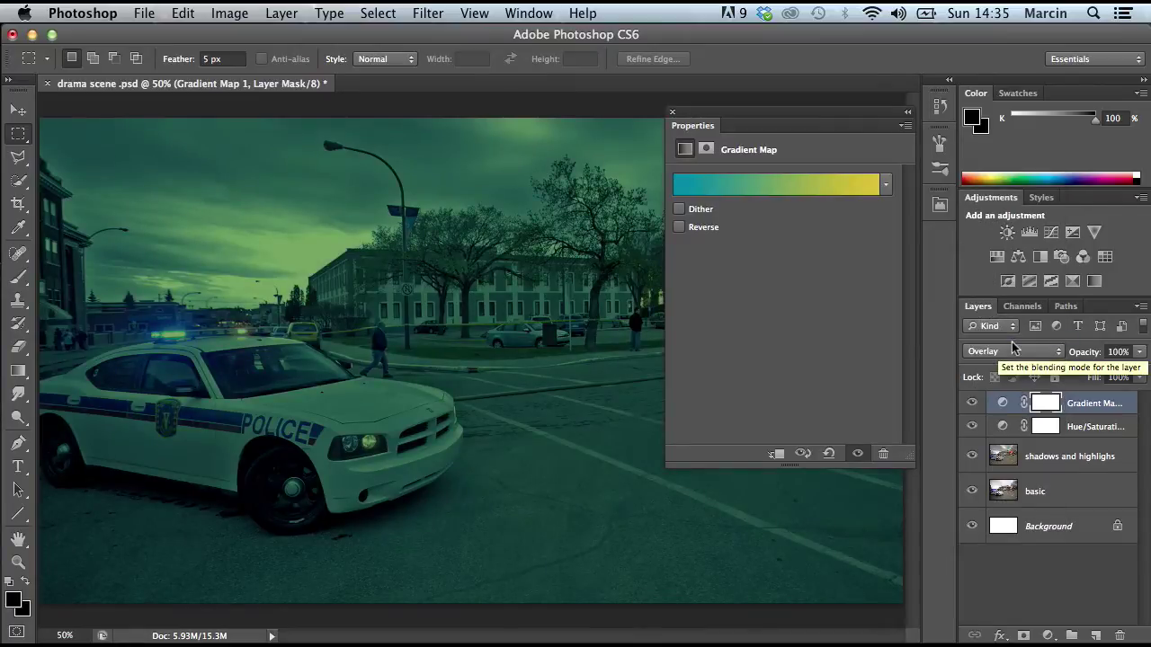
pyautogui.click(1011, 351)
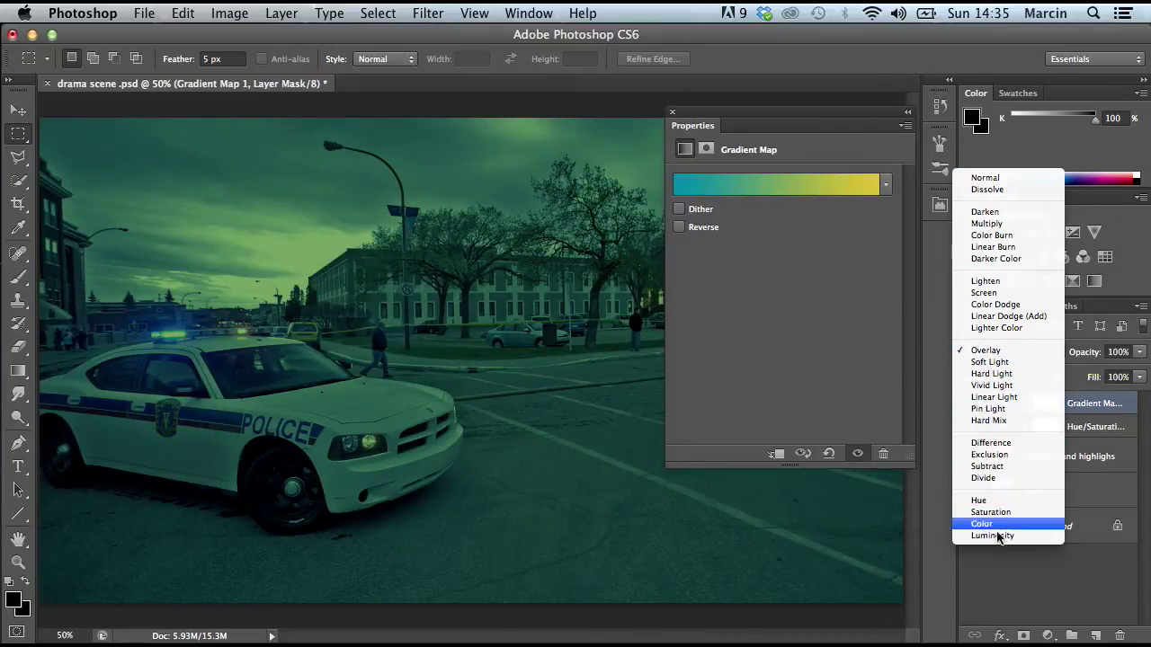
pyautogui.click(1003, 524)
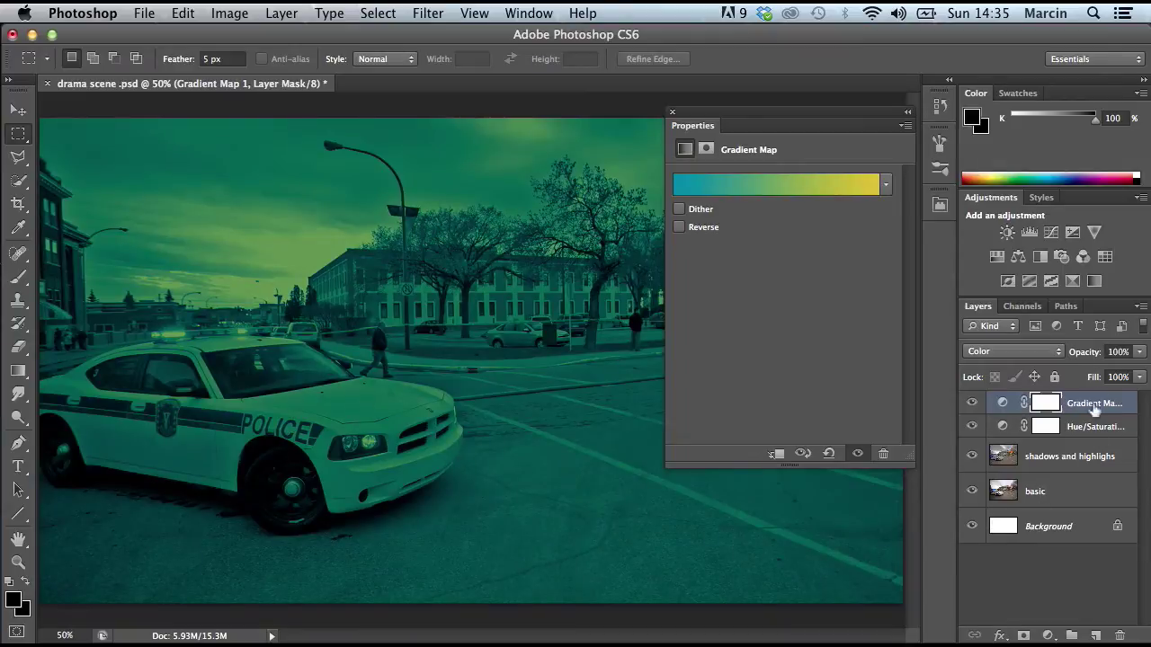
pyautogui.click(1087, 355)
pyautogui.write('50')
# Restore the Gradient Map layer to 100% opacity with Soft Light blending and close its properties
pyautogui.click(1139, 351)
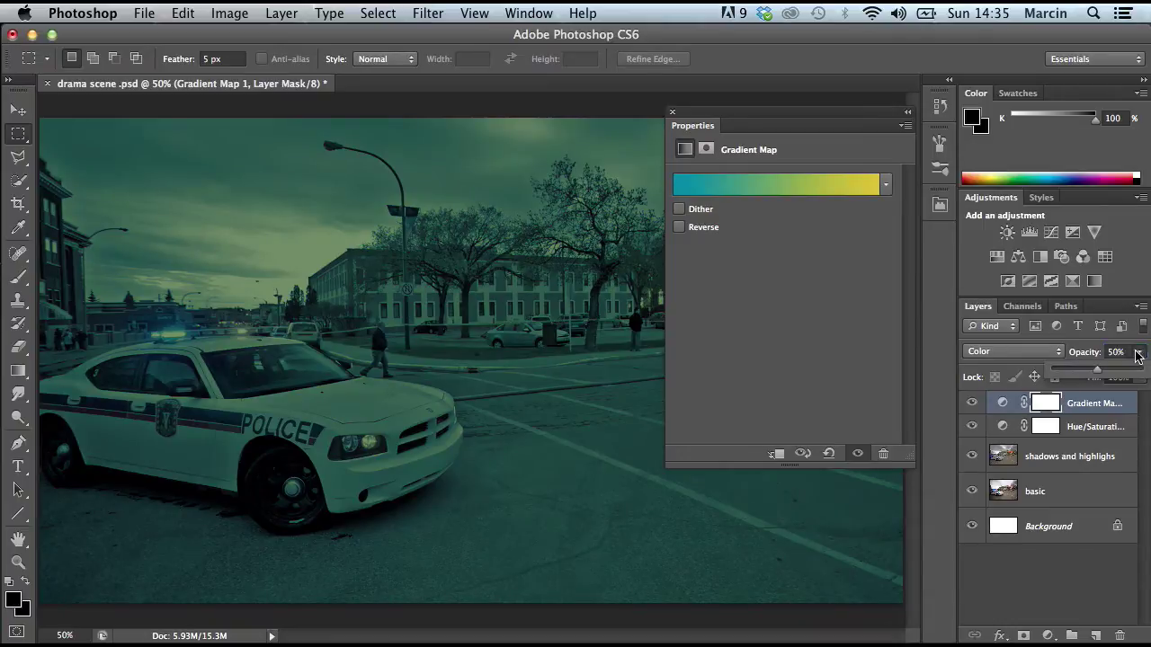
pyautogui.moveTo(1118, 369); pyautogui.dragTo(1143, 369)
pyautogui.click(1013, 352)
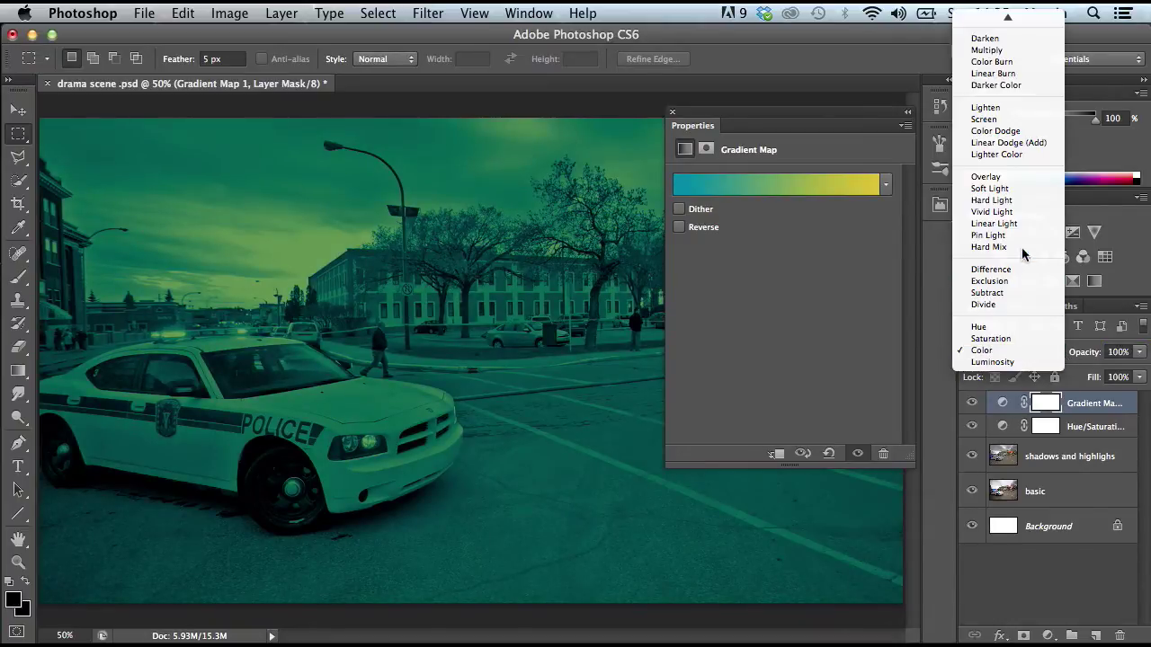
pyautogui.click(999, 188)
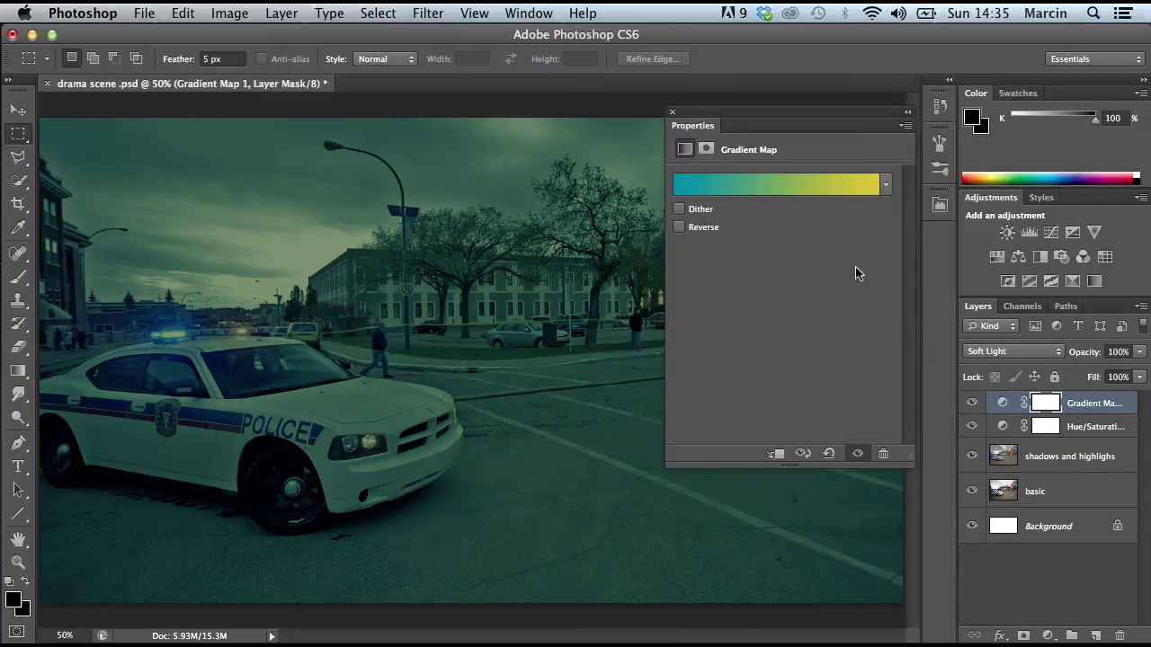
pyautogui.click(671, 112)
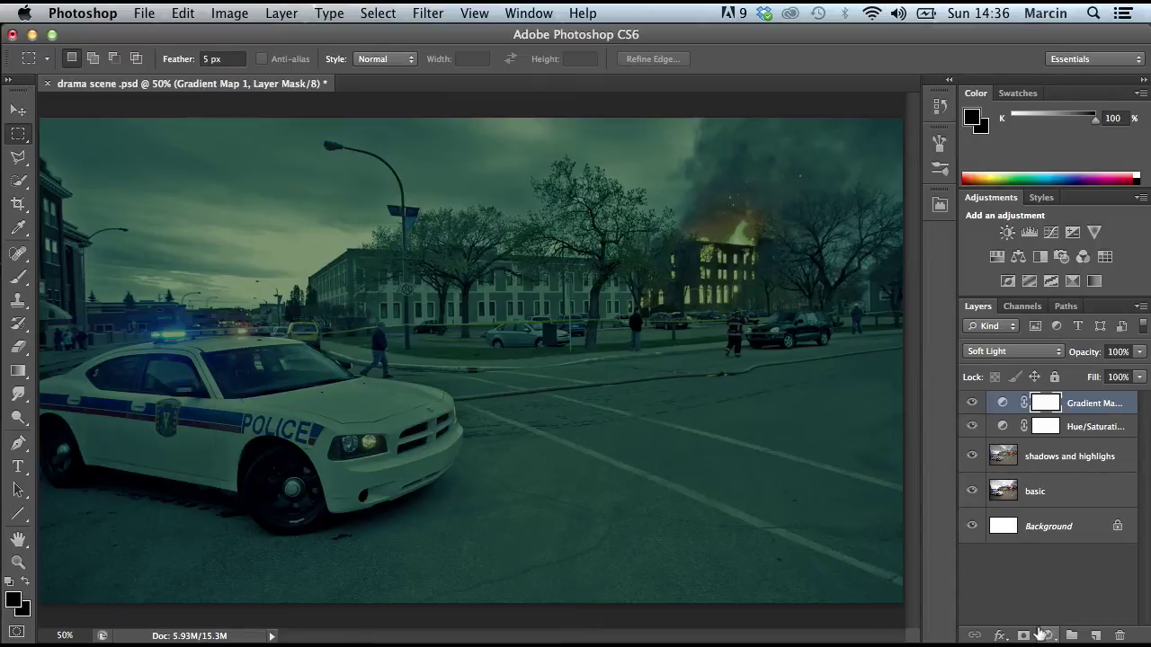
# Add a Curves adjustment layer on top with an S-curve, mapping input 51 to output 41 and input 170 to output 187
pyautogui.click(1047, 635)
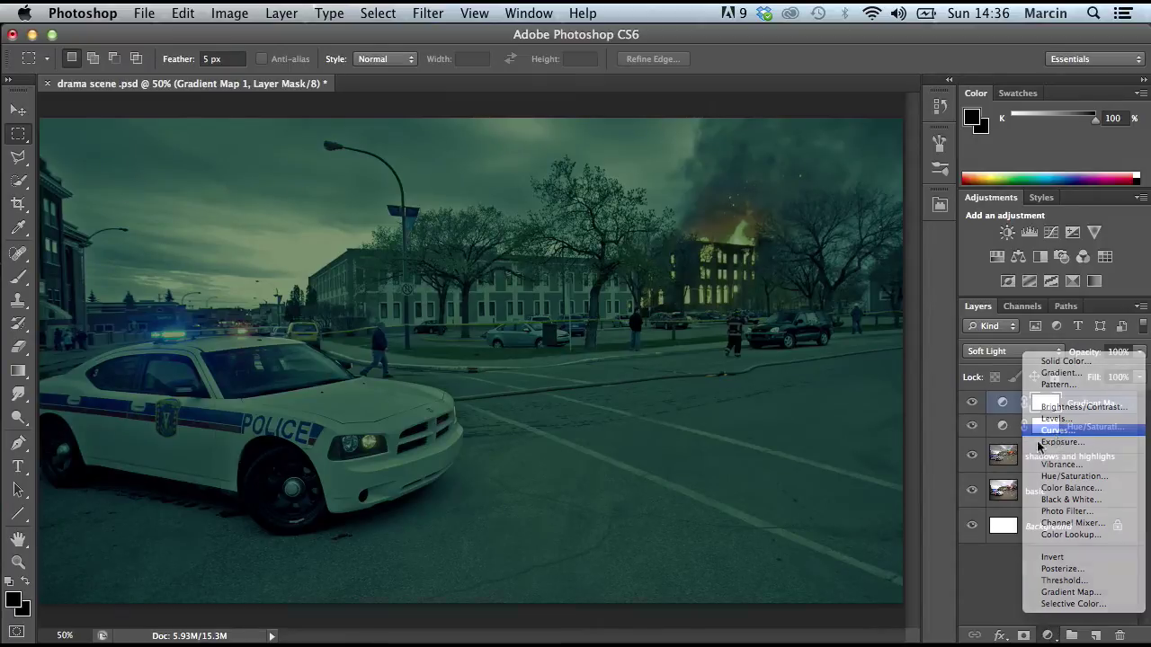
pyautogui.click(1057, 435)
pyautogui.moveTo(748, 357); pyautogui.dragTo(747, 364)
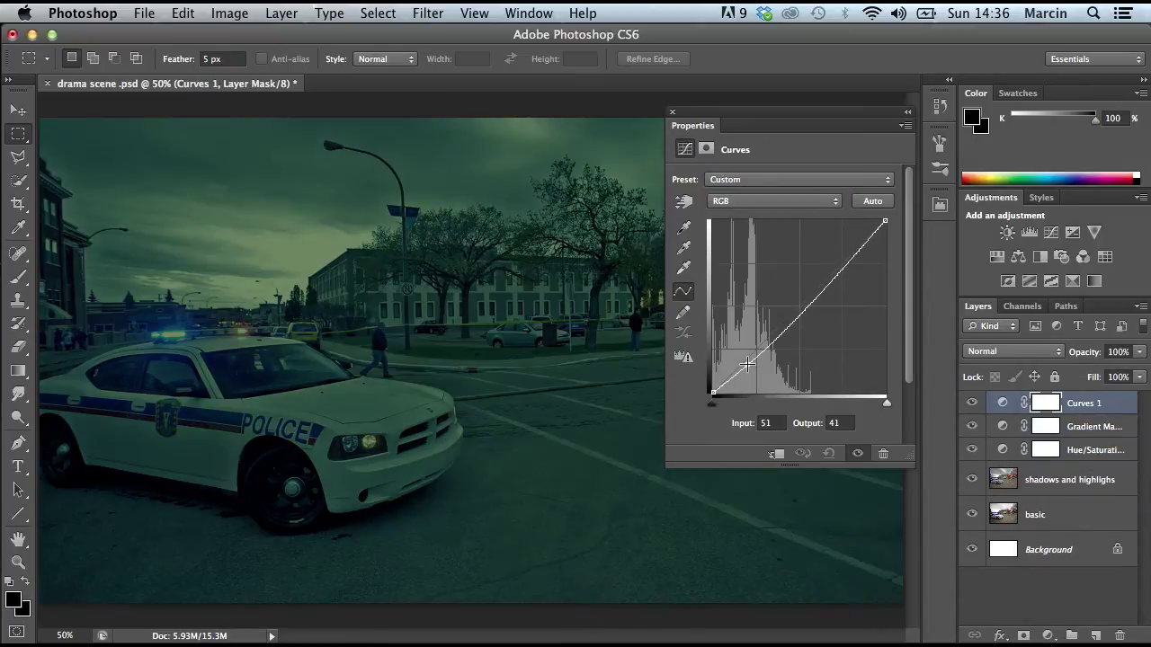
pyautogui.click(827, 266)
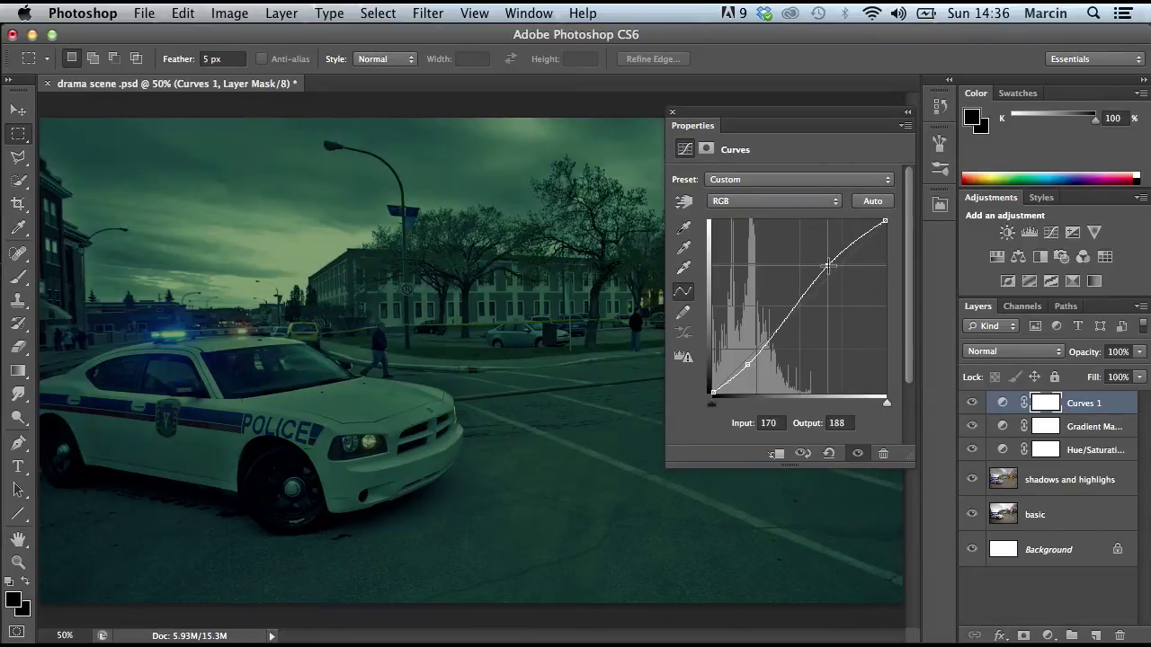
pyautogui.moveTo(829, 267); pyautogui.dragTo(828, 267)
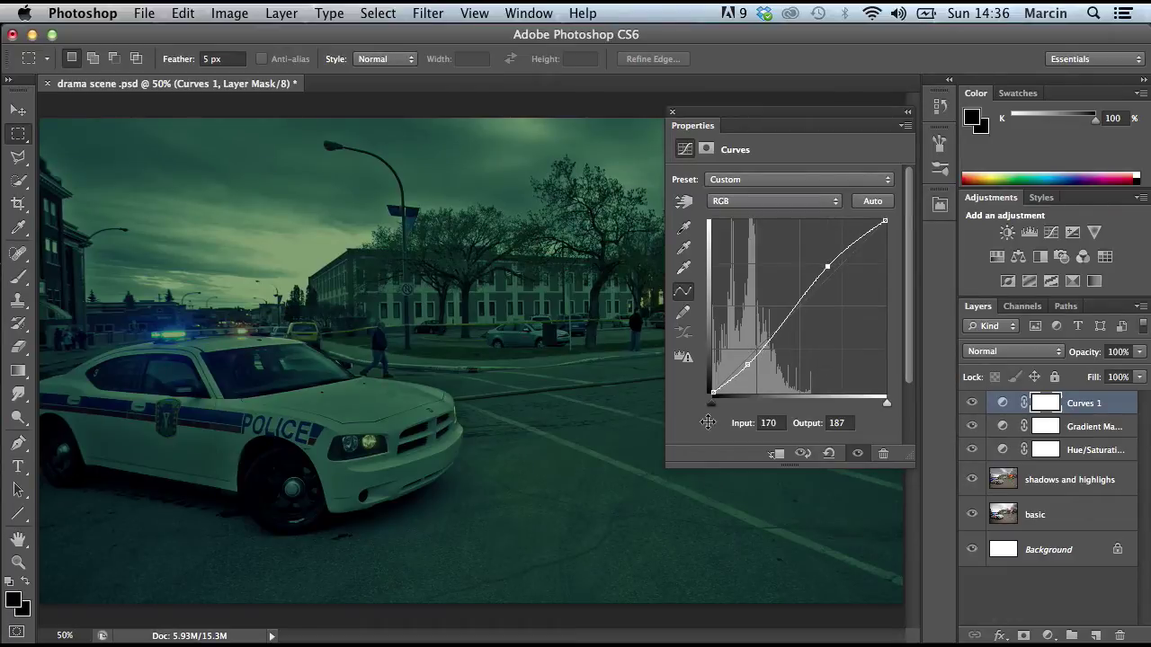
pyautogui.click(671, 114)
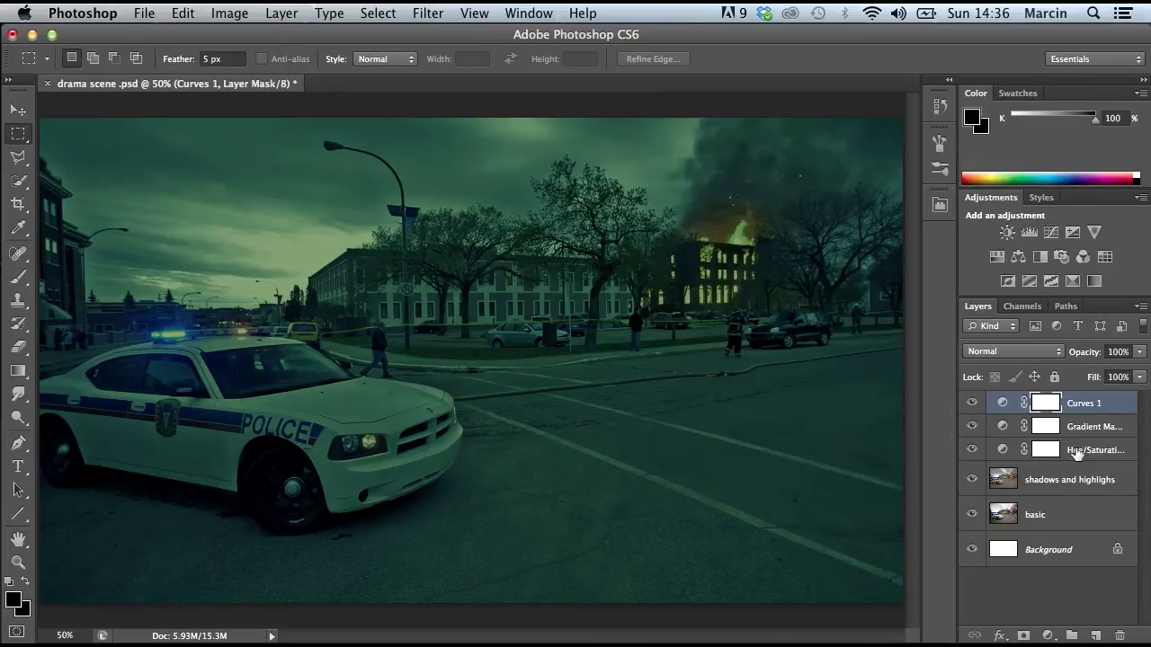
# Try a Lightness of -45 on the Hue/Saturation layer, then restore it to -50 and close its properties
pyautogui.click(1076, 453)
pyautogui.doubleClick(1046, 449)
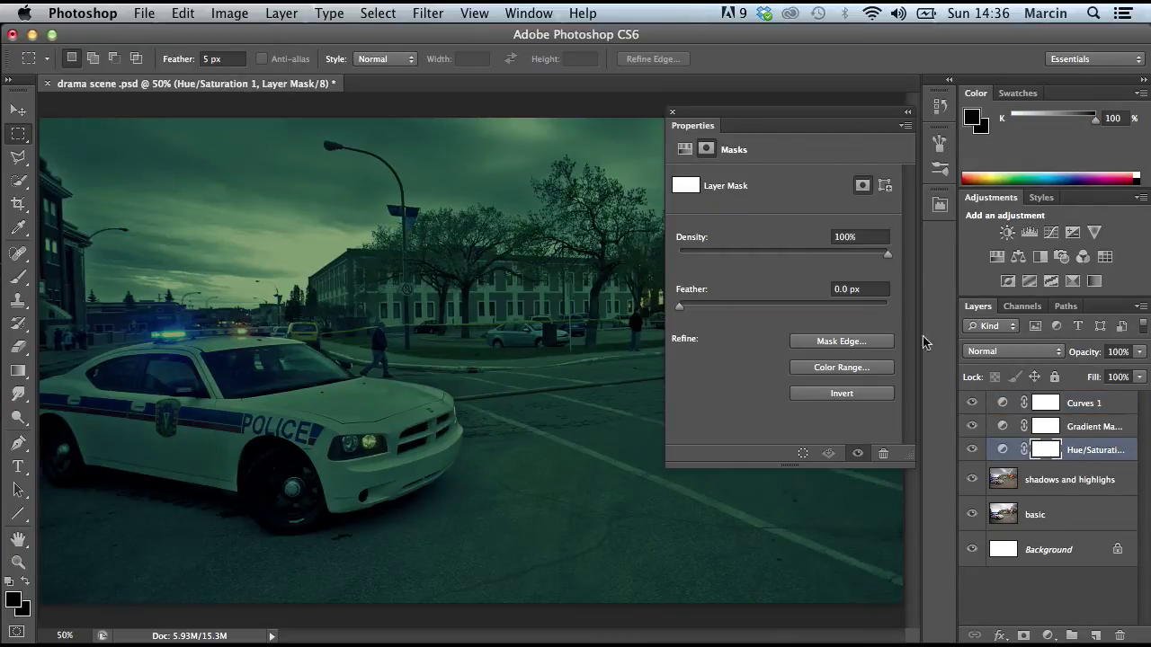
pyautogui.click(684, 149)
pyautogui.click(868, 298)
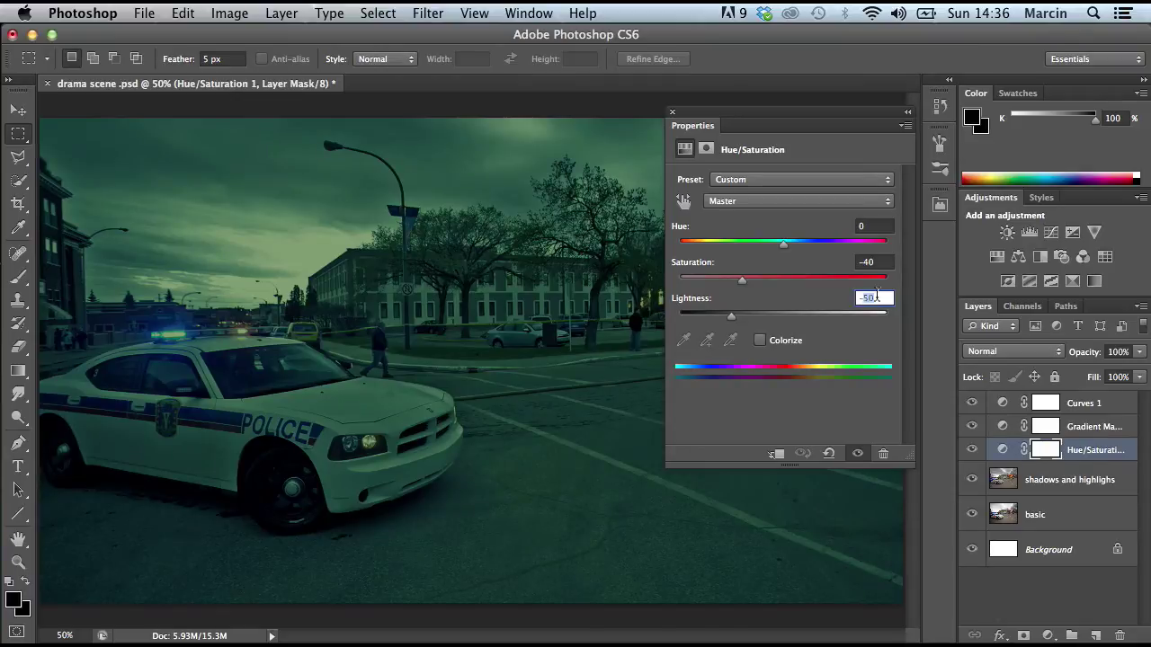
pyautogui.write('-45')
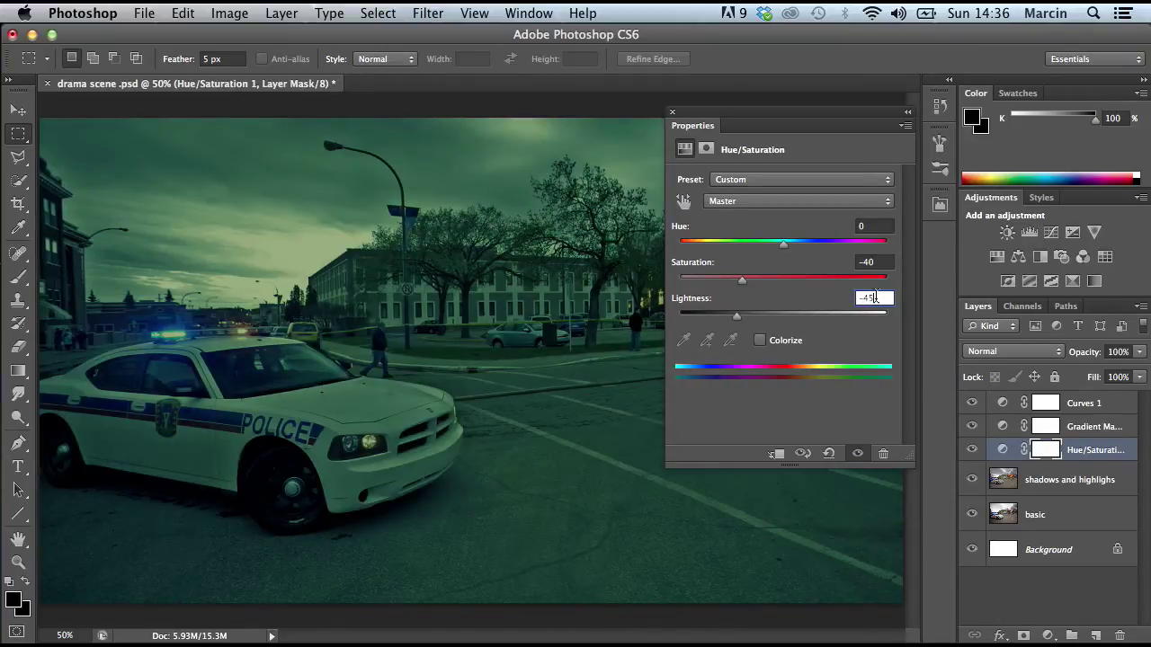
pyautogui.press('BackSpace')
pyautogui.press('BackSpace')
pyautogui.press('BackSpace')
pyautogui.write('-50')
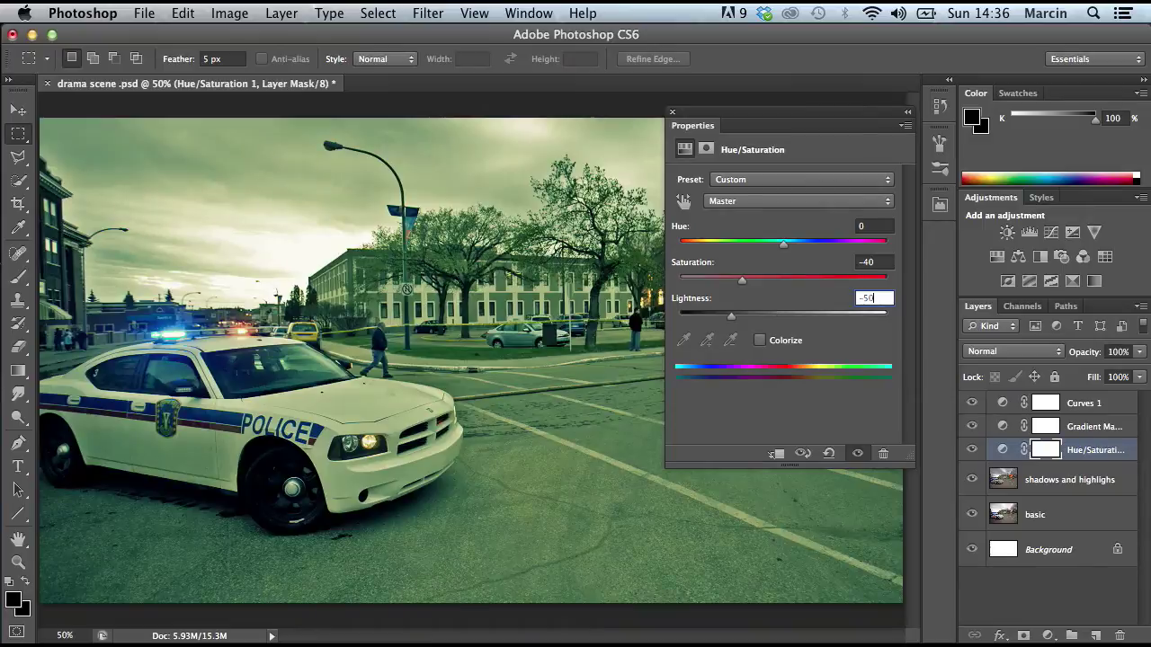
pyautogui.click(672, 113)
# Create a new empty layer above the Curves 1 layer and set the foreground color to black
pyautogui.click(1049, 402)
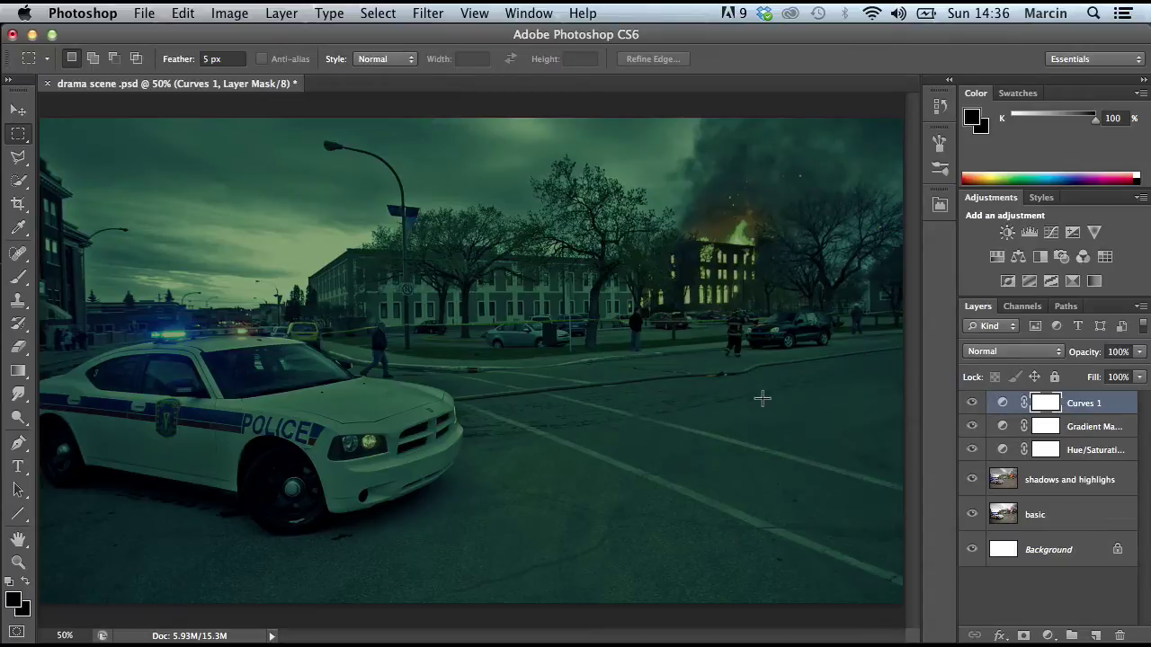
pyautogui.click(1096, 636)
pyautogui.press('x')
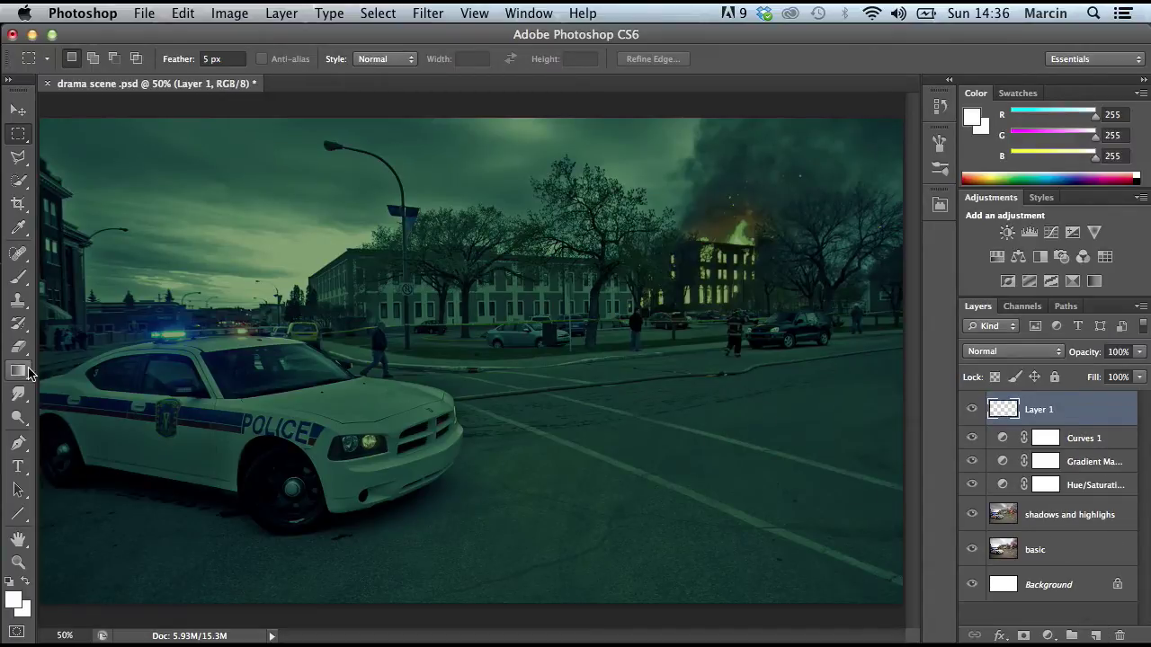
pyautogui.click(13, 600)
pyautogui.moveTo(710, 396); pyautogui.dragTo(597, 495)
pyautogui.click(1081, 202)
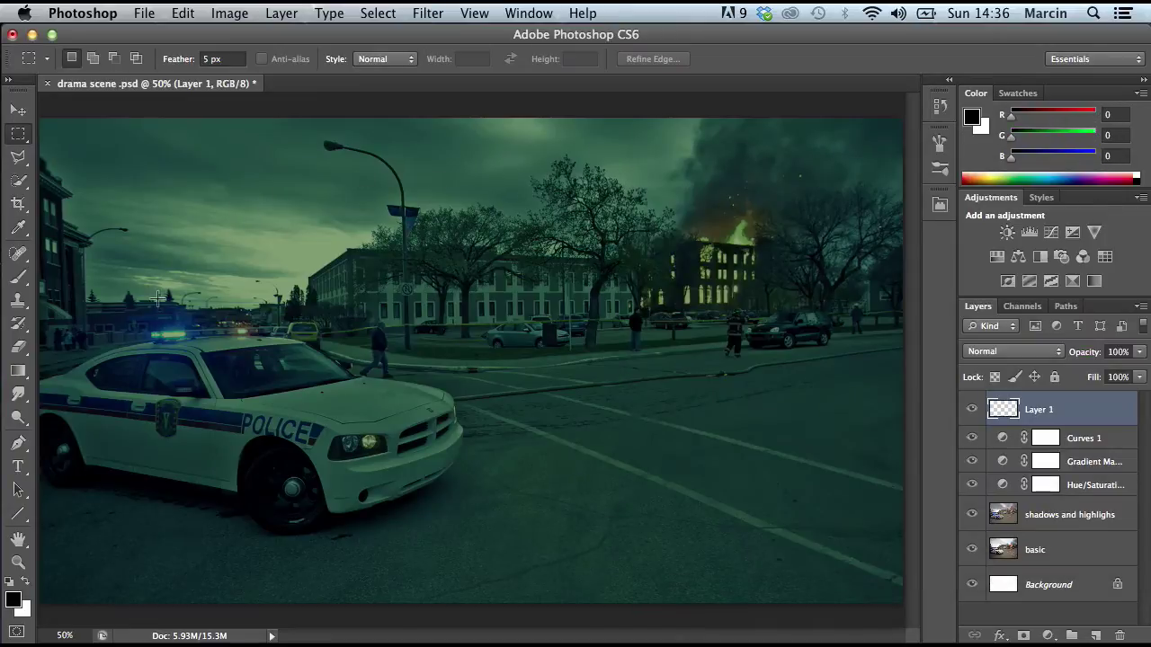
# Darken the road in the foreground with a soft black brush of 974 px, 0% hardness and 20% flow
pyautogui.click(18, 277)
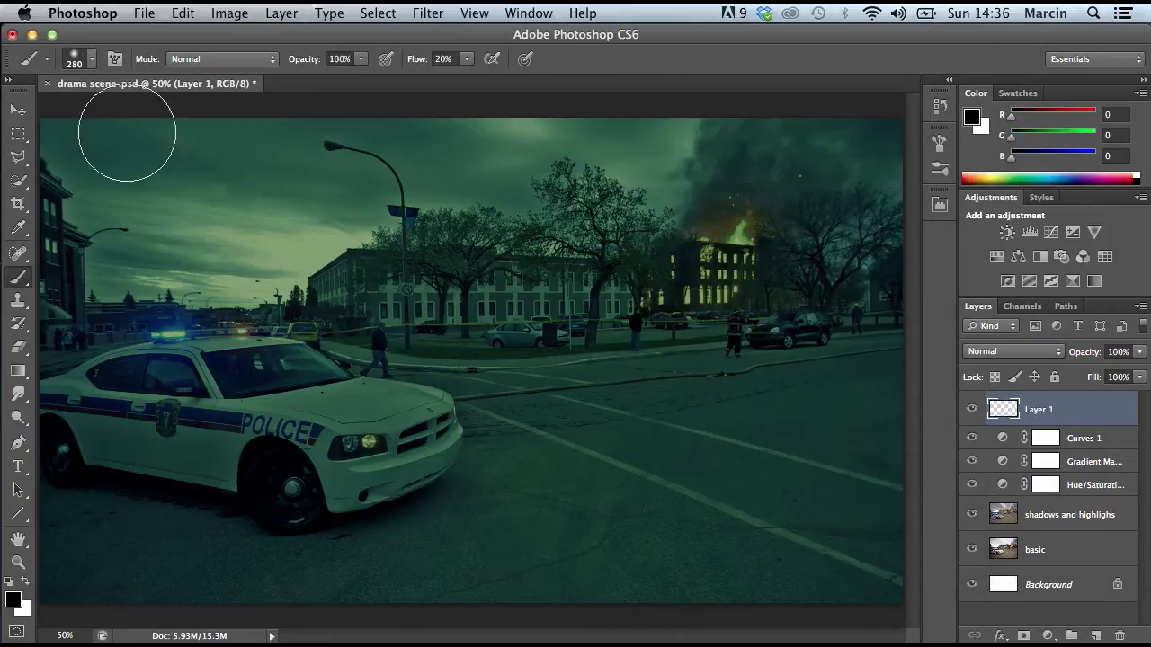
pyautogui.click(92, 59)
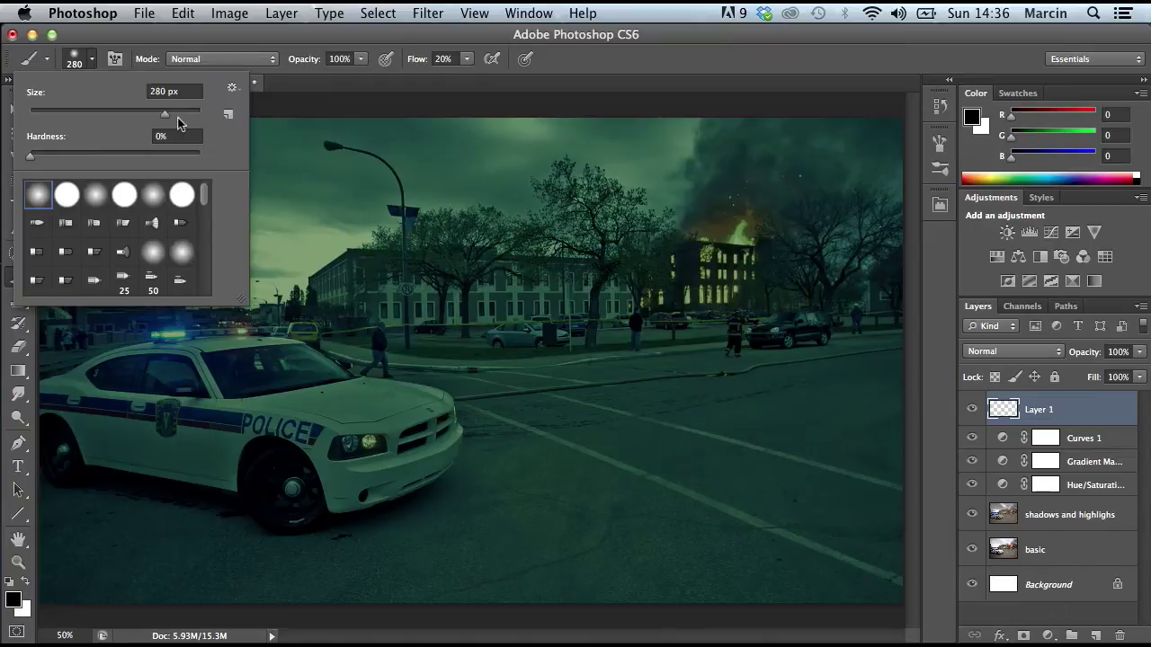
pyautogui.click(175, 112)
pyautogui.moveTo(176, 112); pyautogui.dragTo(186, 115)
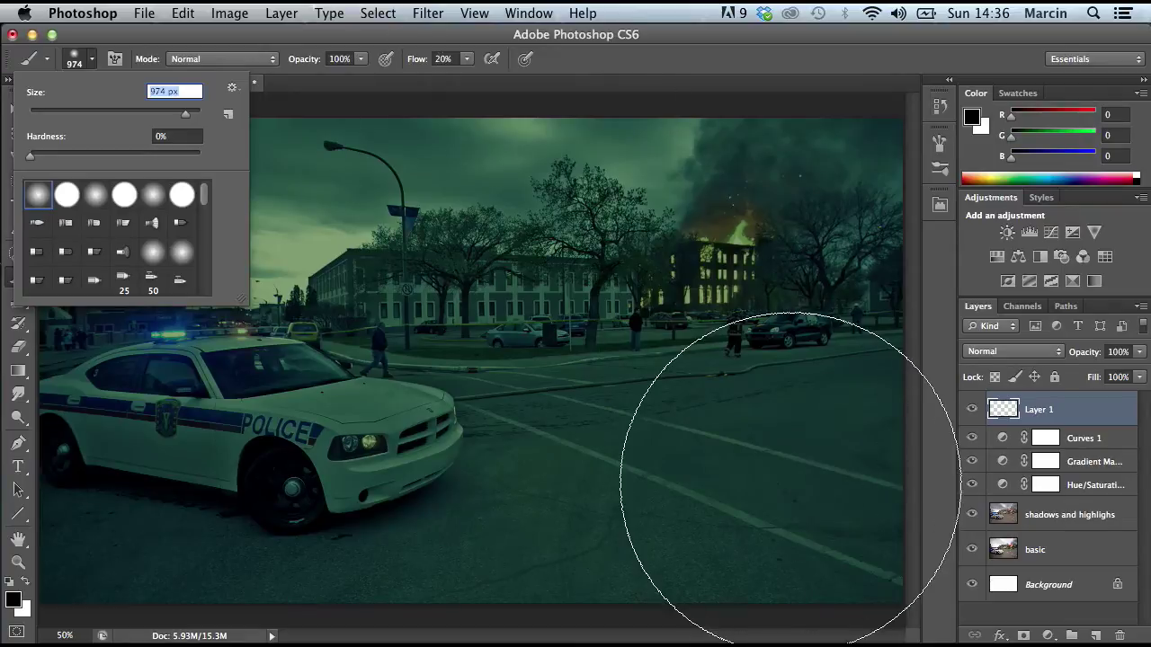
pyautogui.click(758, 481)
pyautogui.moveTo(579, 541)
pyautogui.mouseDown()
pyautogui.moveTo(486, 542)
pyautogui.moveTo(317, 568)
pyautogui.moveTo(266, 564)
pyautogui.moveTo(286, 554)
pyautogui.moveTo(90, 558)
pyautogui.moveTo(327, 595)
pyautogui.mouseUp()
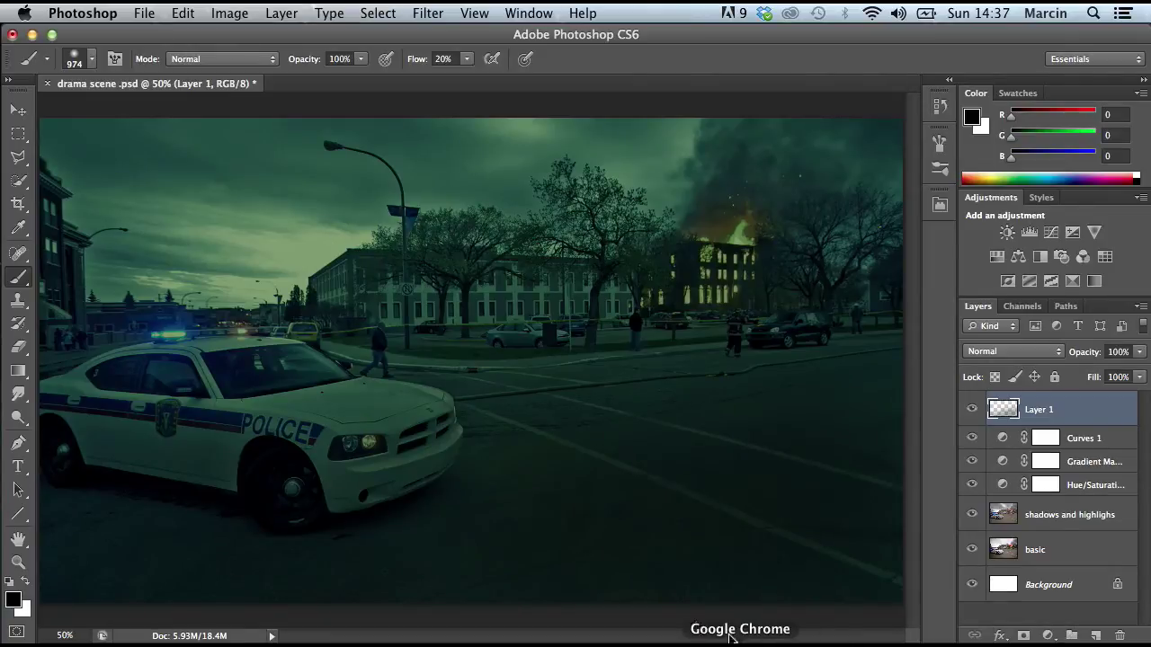
# Move the painted Layer 1 between Curves 1 and the Gradient Map layer, and compare the image with it hidden and shown
pyautogui.moveTo(1068, 415); pyautogui.dragTo(1076, 459)
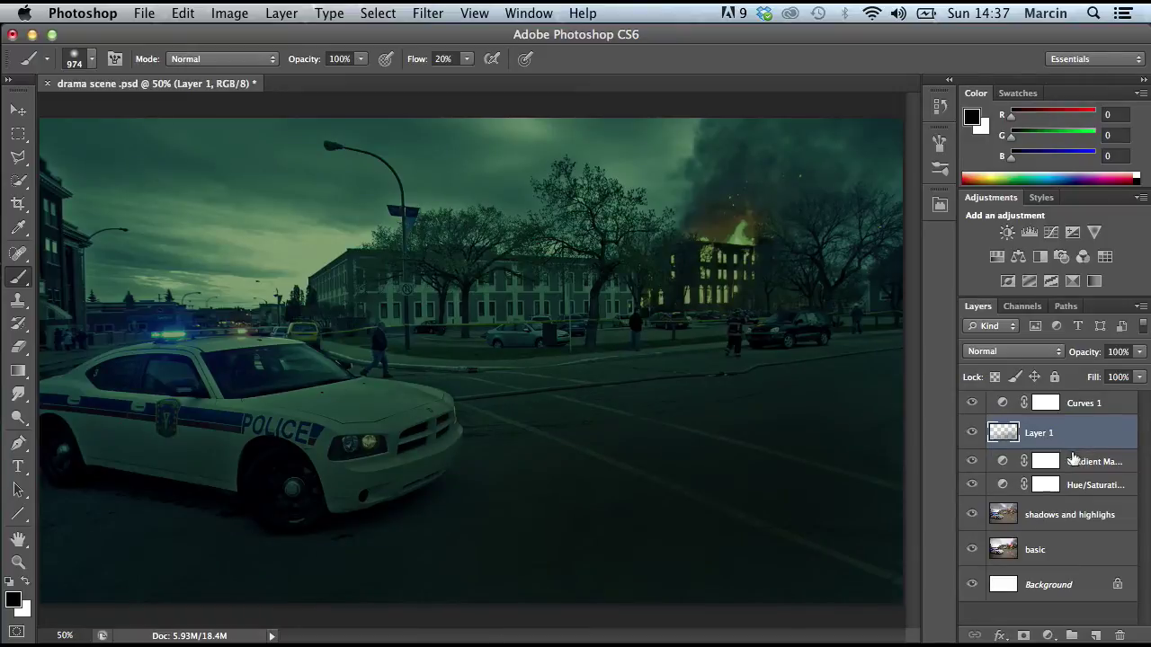
pyautogui.click(972, 434)
pyautogui.click(972, 434)
pyautogui.moveTo(1042, 433); pyautogui.dragTo(1072, 447)
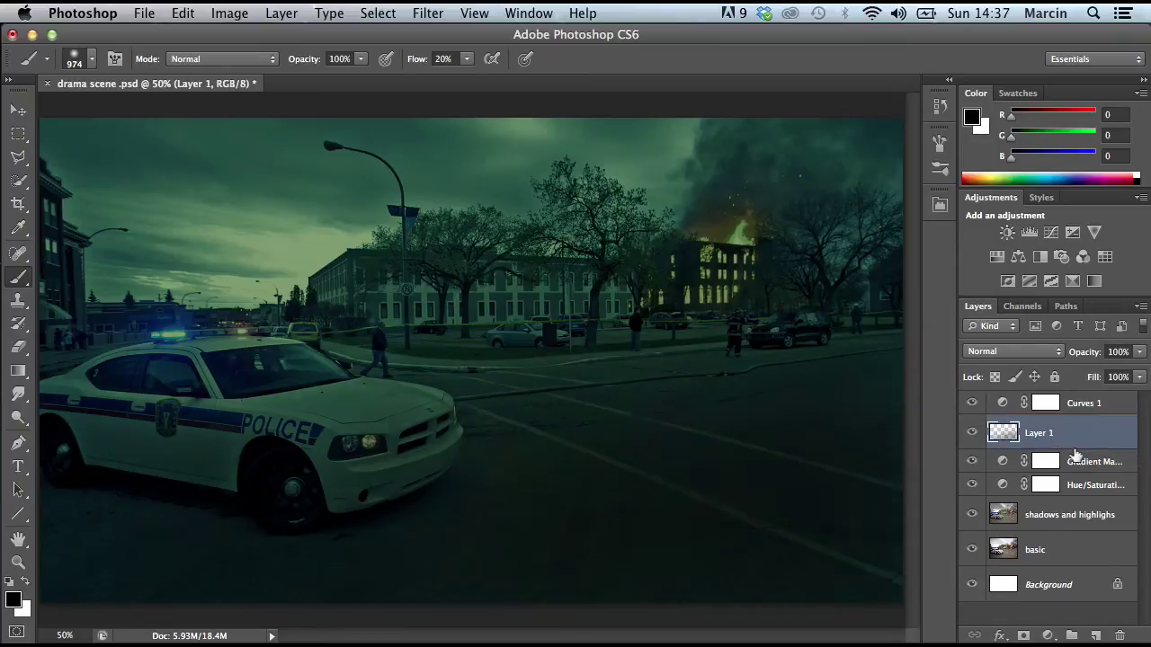
# Set the Curves 1 layer's opacity to 50% and check its effect on the image
pyautogui.click(1084, 403)
pyautogui.click(1120, 350)
pyautogui.write('50')
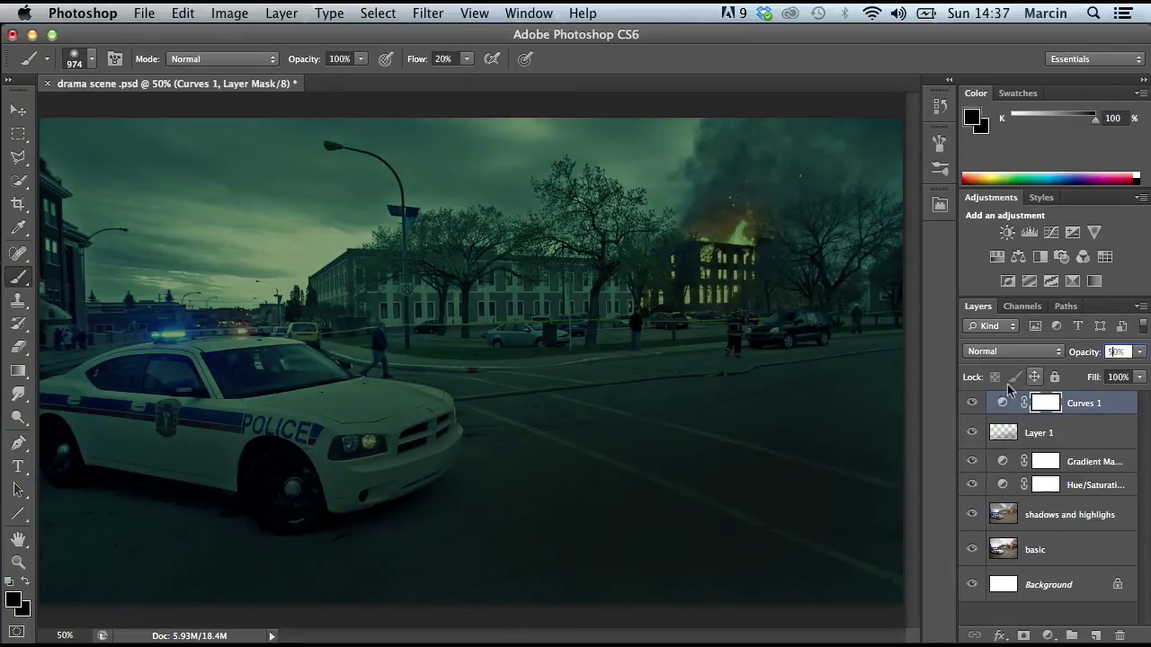
pyautogui.press('Return')
pyautogui.click(973, 403)
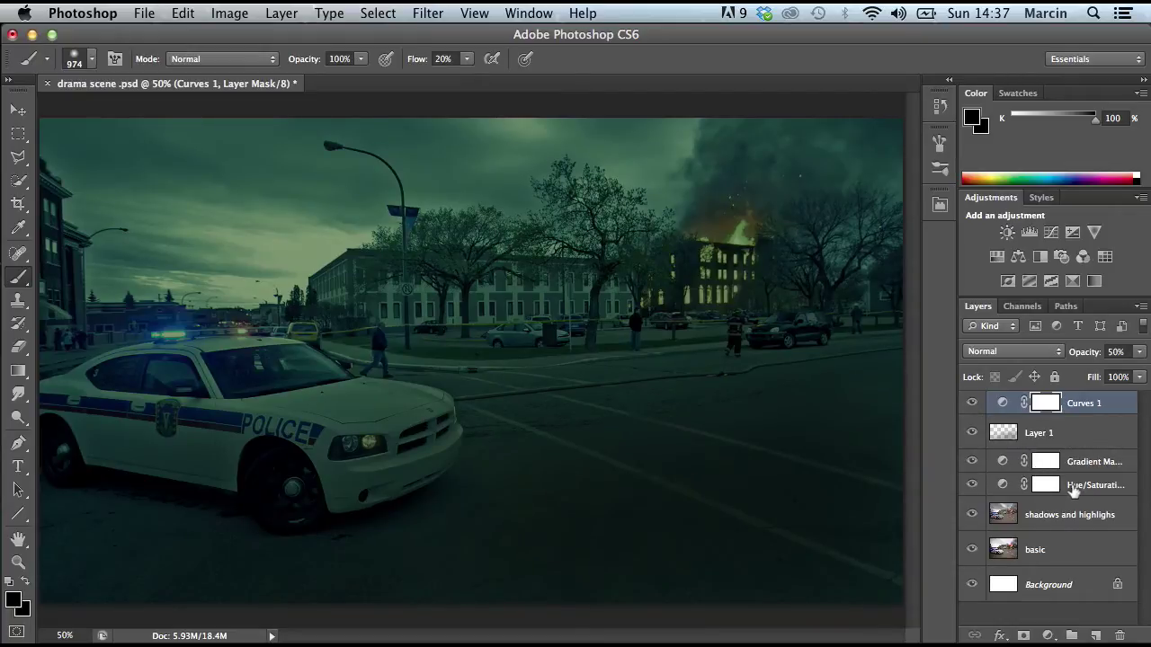
# Group the Curves 1, Layer 1, Gradient Map and Hue/Saturation layers together
pyautogui.click(26, 134)
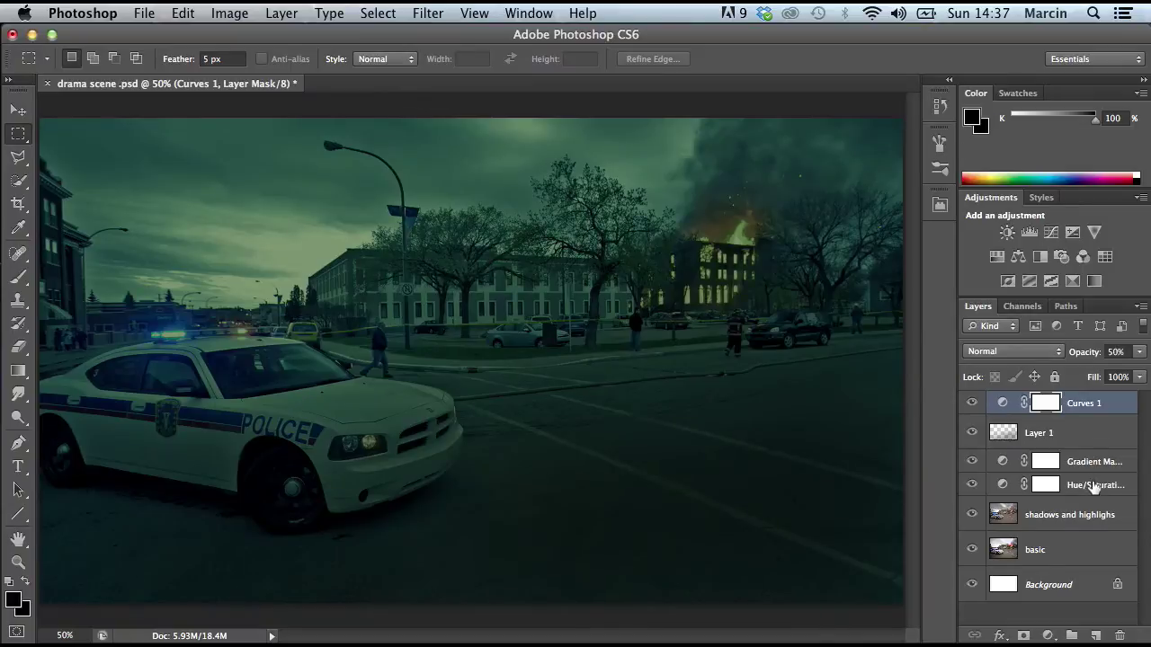
pyautogui.keyDown('shift'); pyautogui.click(1094, 486); pyautogui.keyUp('shift')
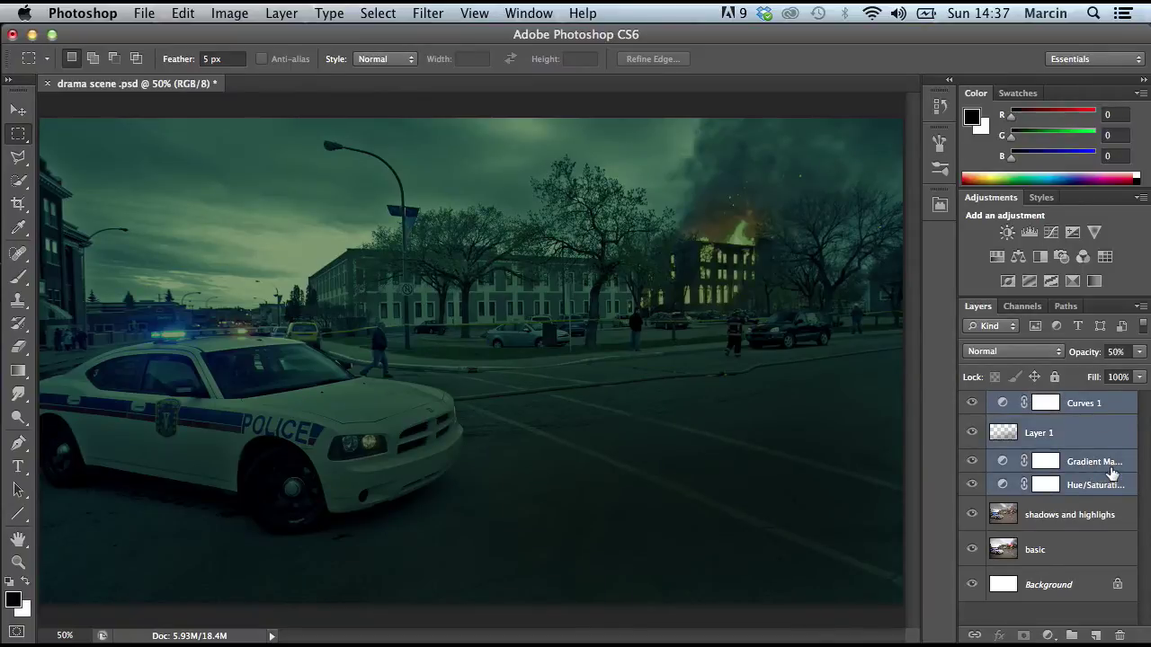
pyautogui.press('super+g')
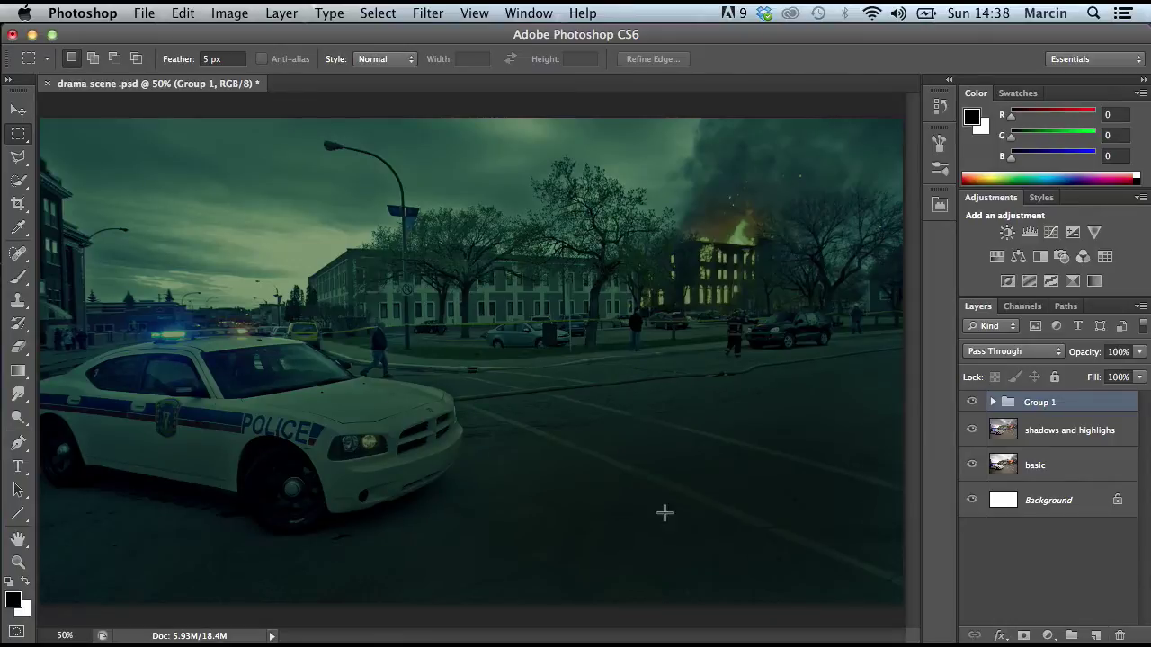
# Choose the Polygonal Lasso Tool and rename the new layer group as "color effects"
pyautogui.click(15, 162)
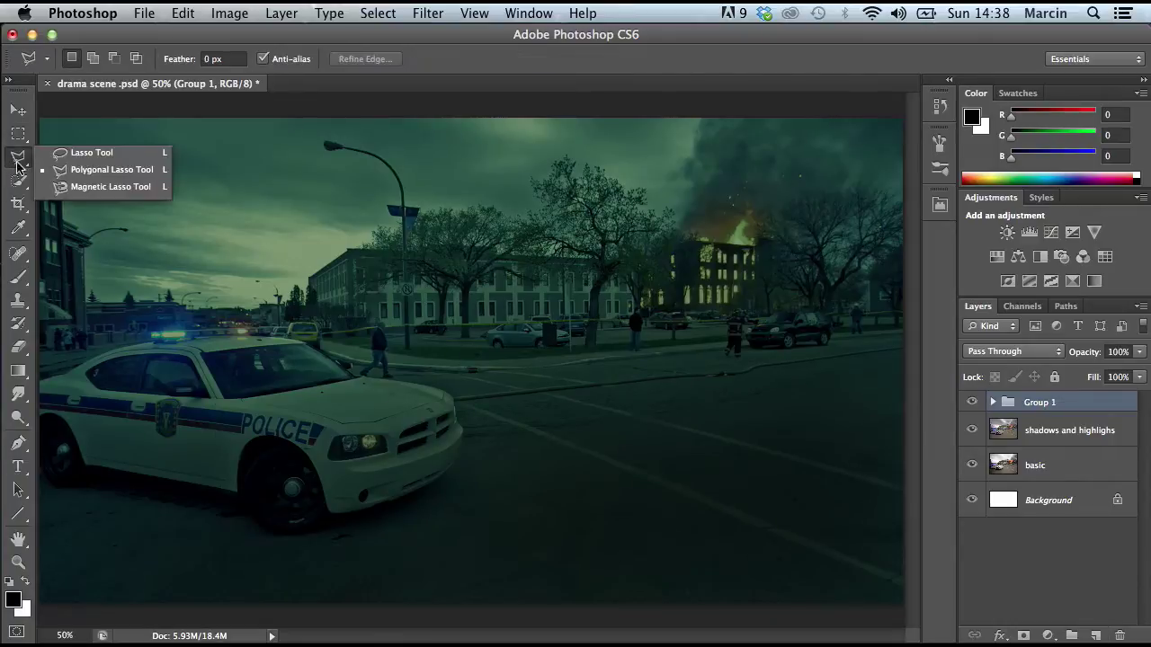
pyautogui.click(93, 172)
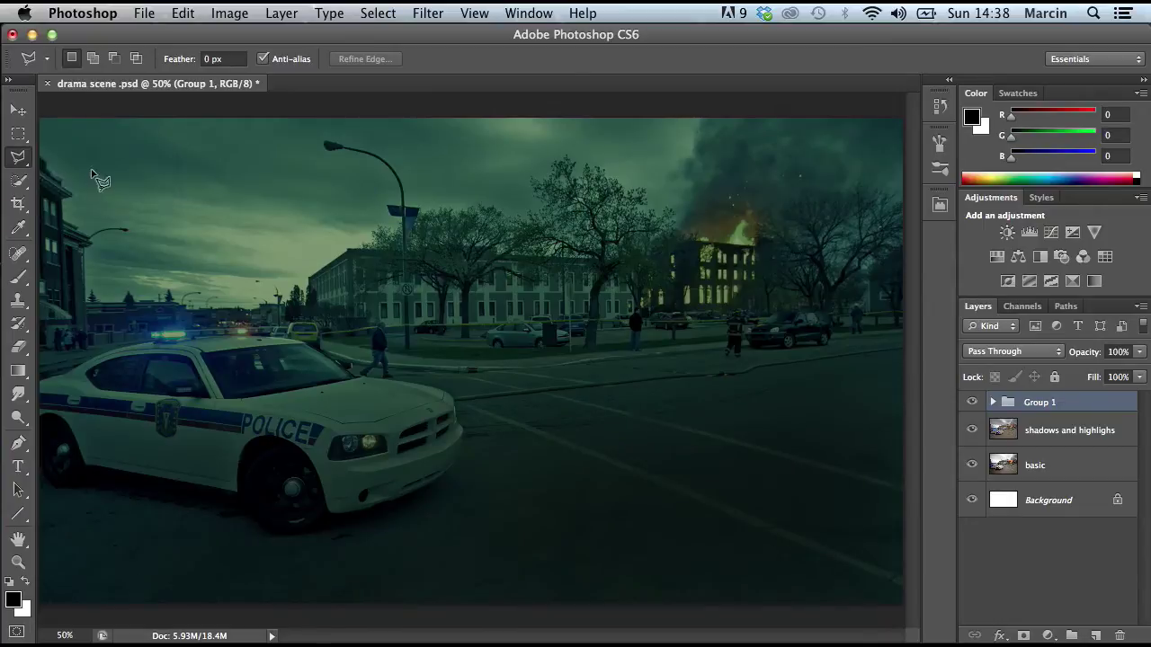
pyautogui.click(1088, 429)
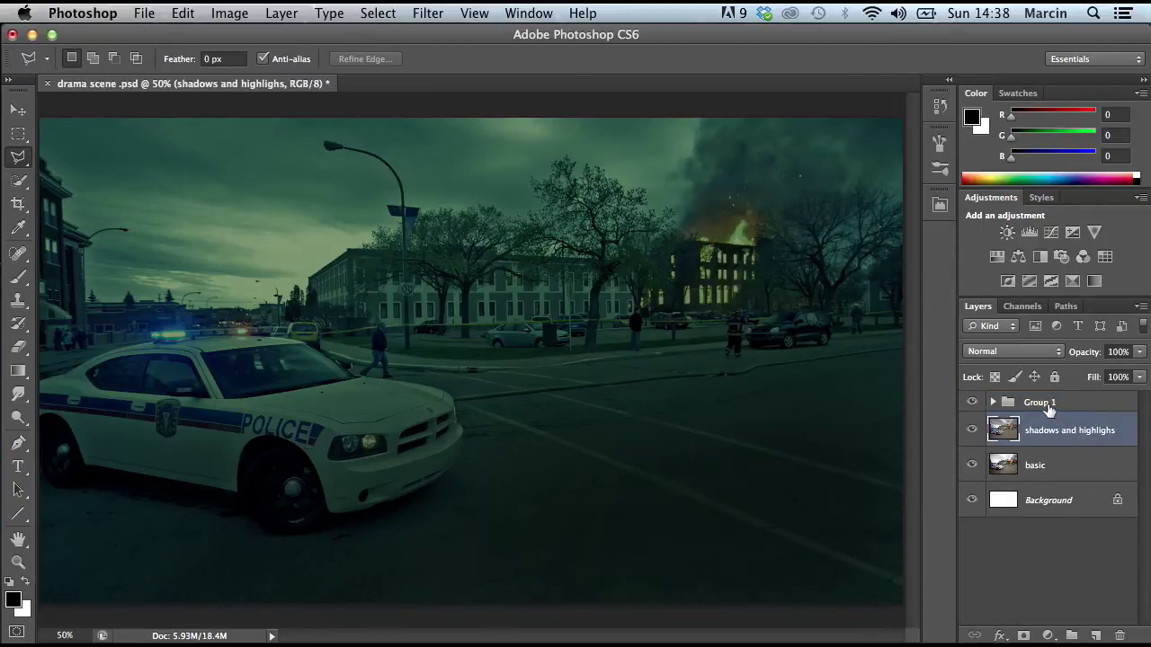
pyautogui.click(1054, 405)
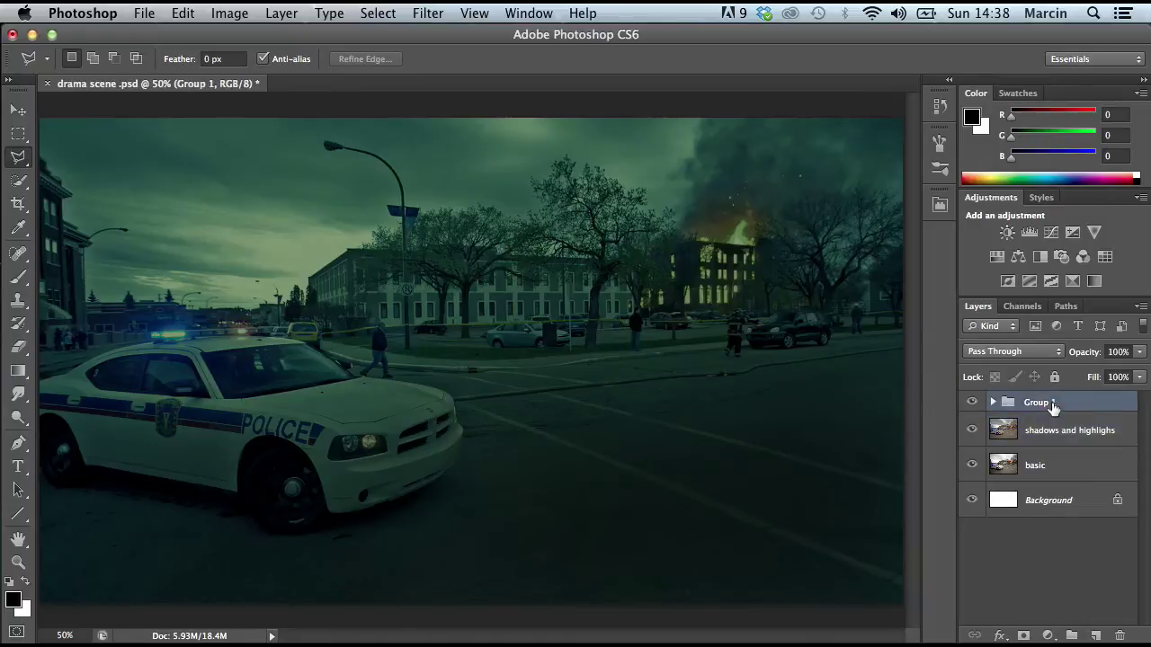
pyautogui.doubleClick(1053, 404)
pyautogui.write('co')
pyautogui.write('lor effects')
pyautogui.press('Return')
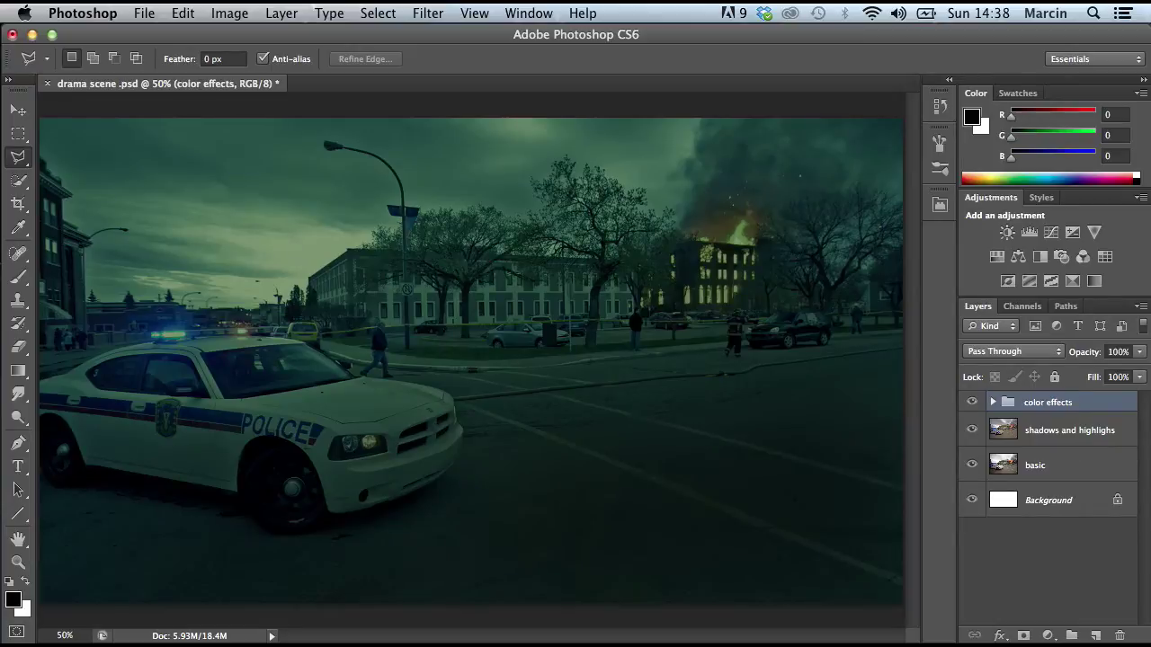
# On the "shadows and highlighs" layer, outline a polygonal light-beam selection fanning from the police car's headlight to the image's right and bottom edges
pyautogui.click(1045, 429)
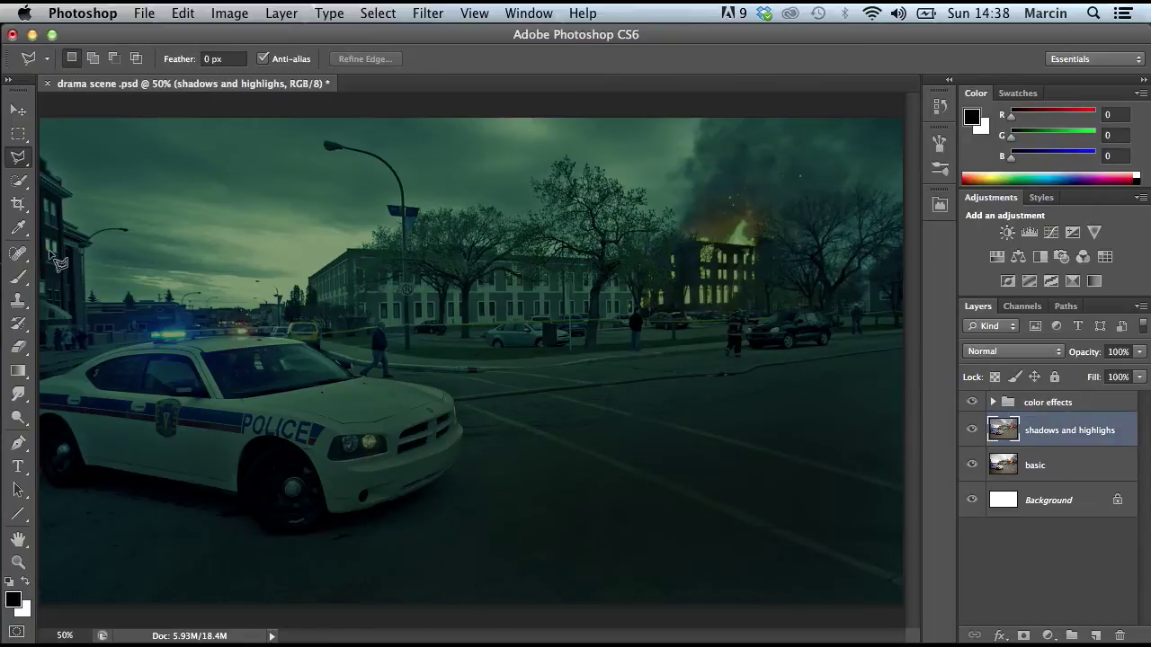
pyautogui.click(364, 444)
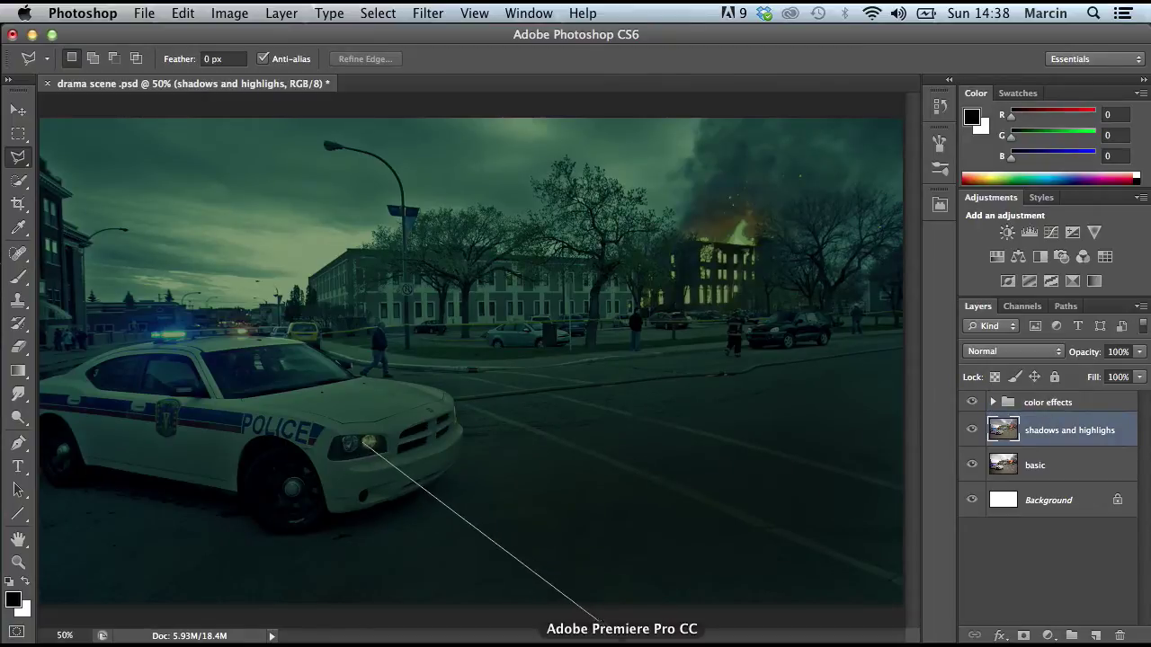
pyautogui.click(563, 613)
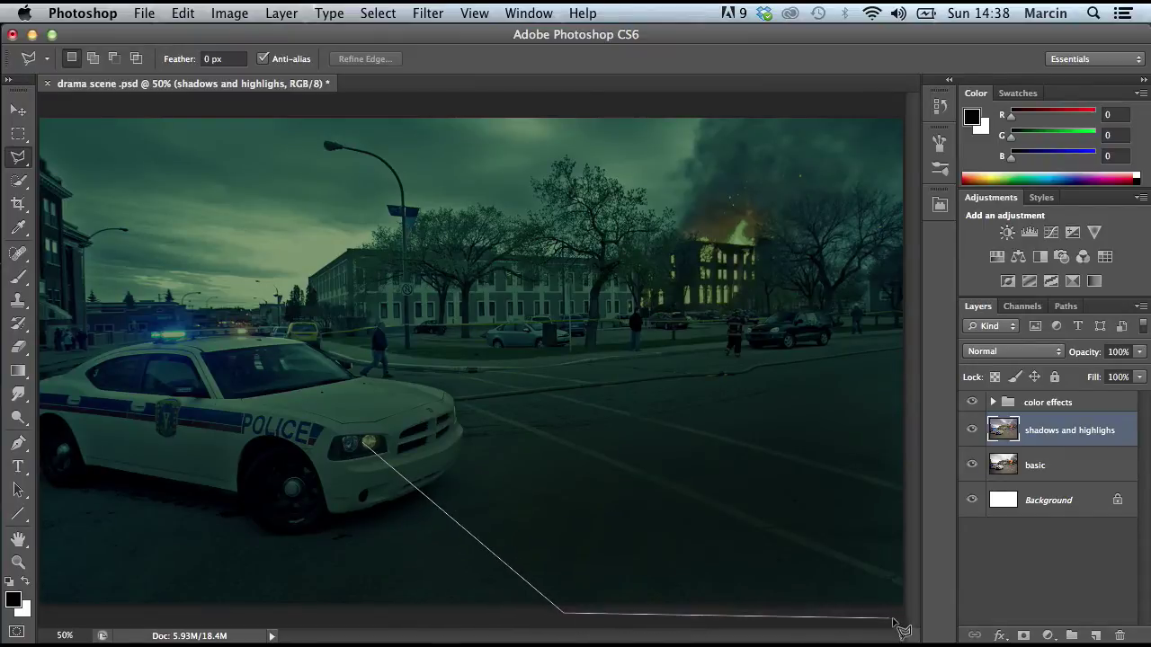
pyautogui.click(909, 616)
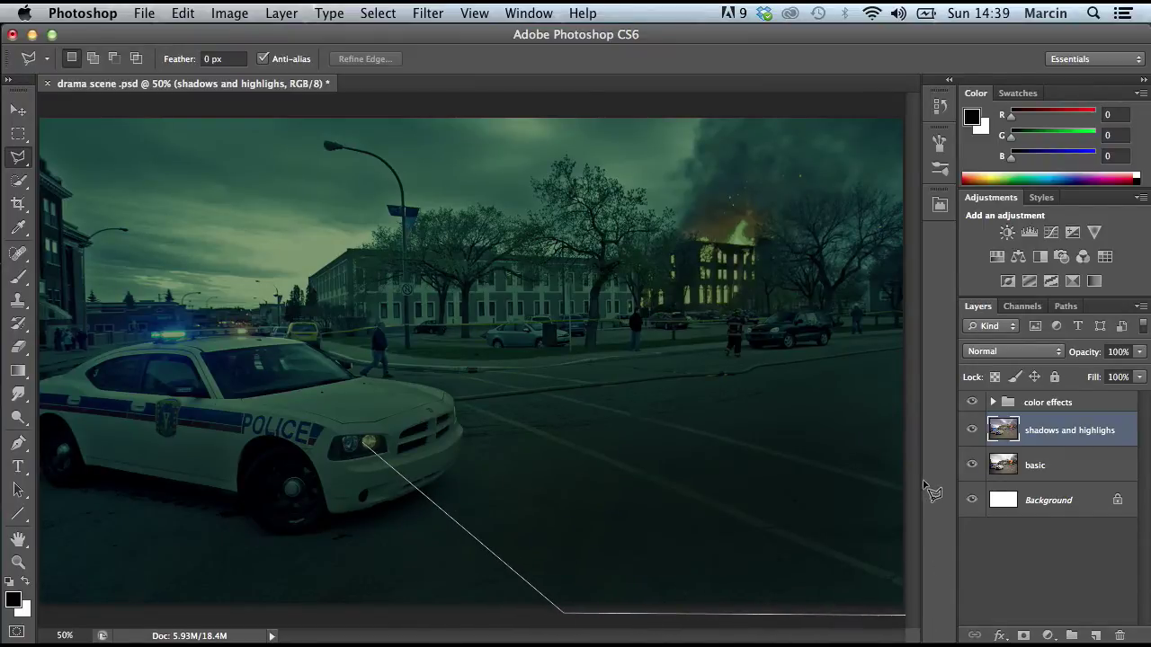
pyautogui.click(918, 411)
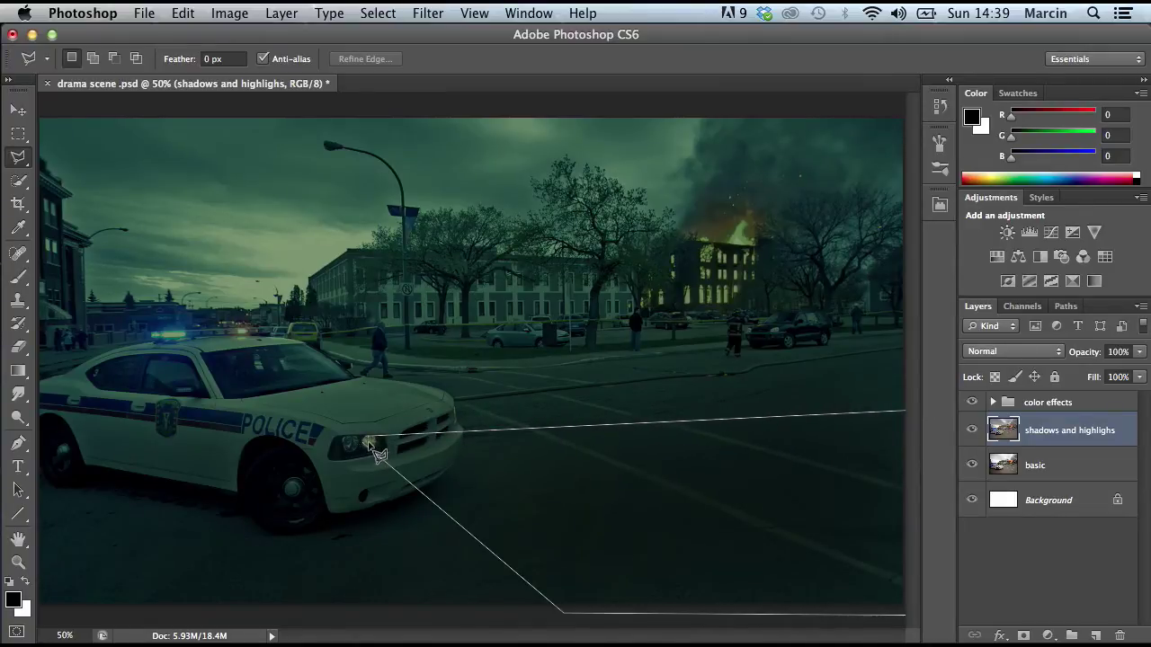
pyautogui.click(368, 445)
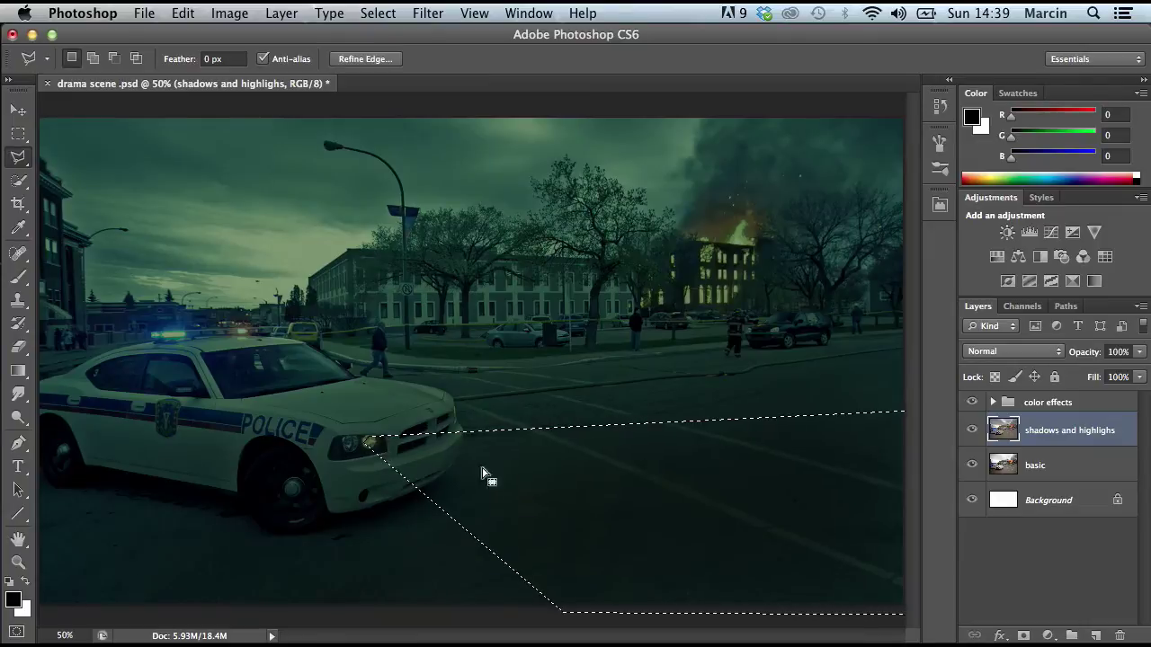
# Fill the beam selection with a white (ffffff) Solid Color fill layer above "shadows and highlighs"
pyautogui.click(1044, 635)
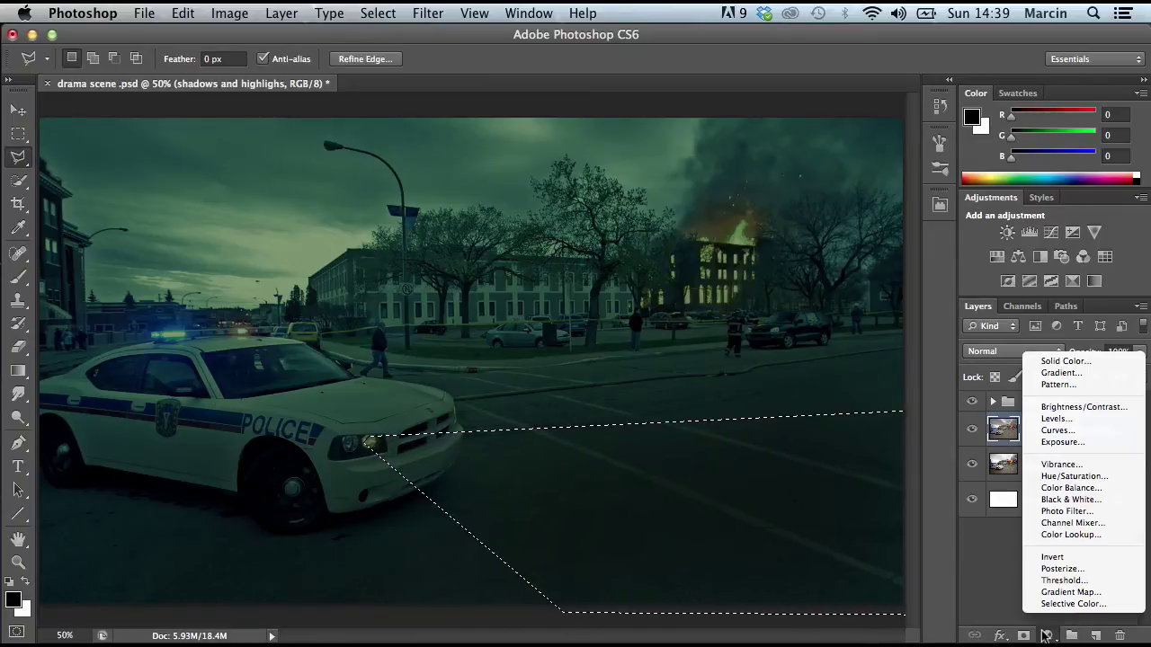
pyautogui.click(1066, 360)
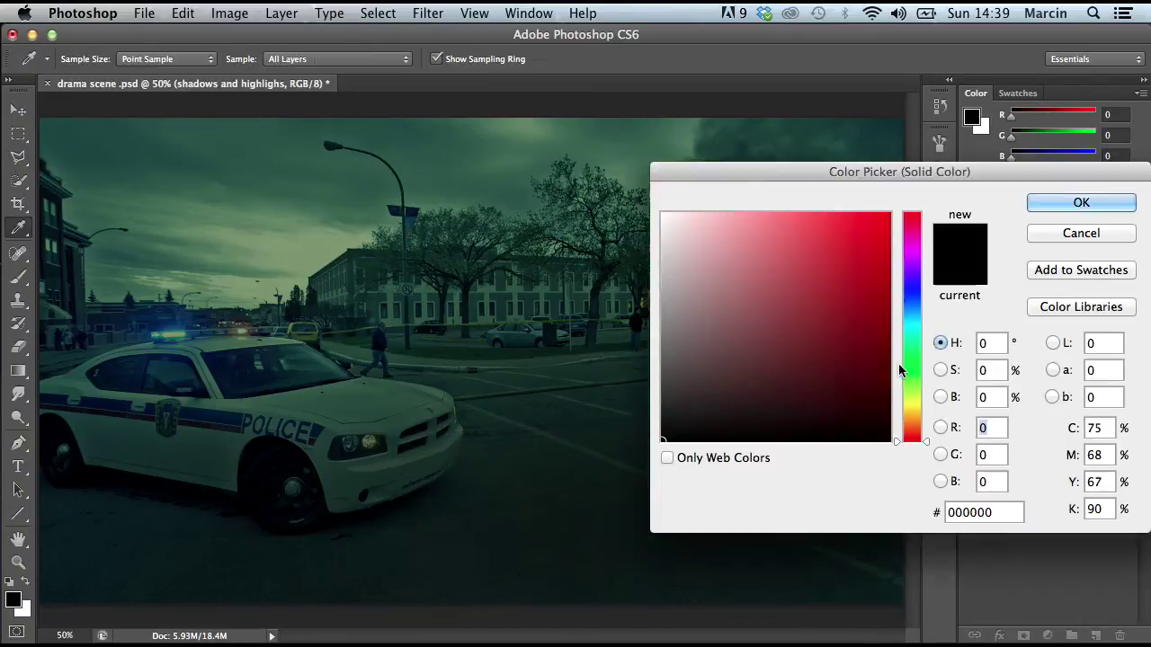
pyautogui.moveTo(697, 257); pyautogui.dragTo(621, 174)
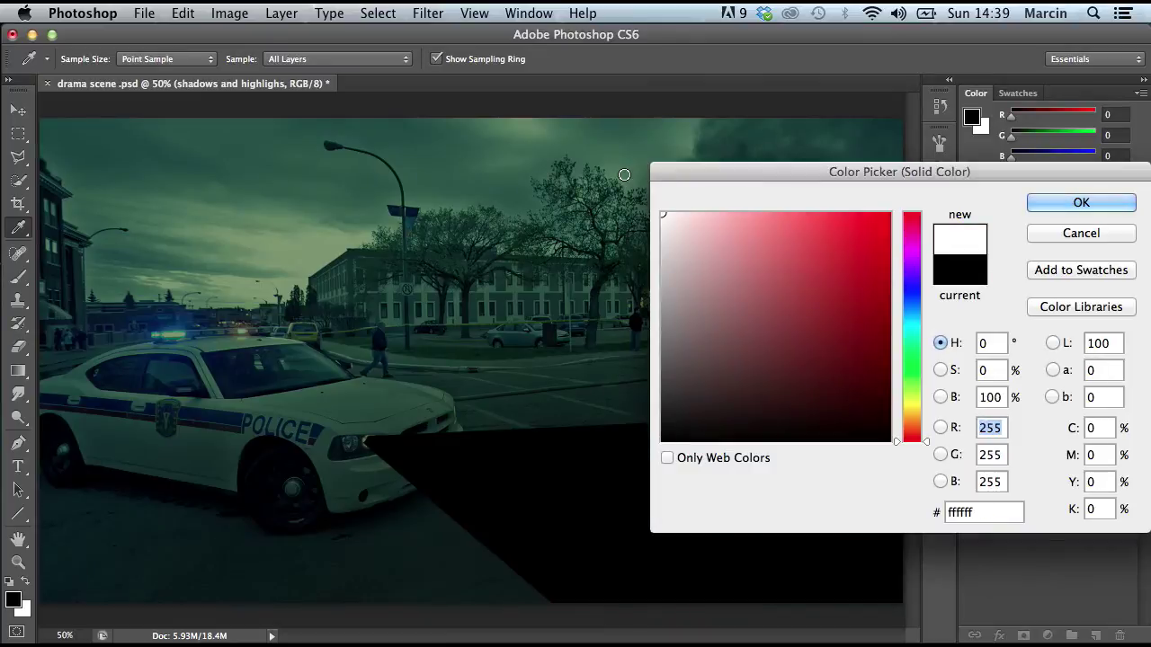
pyautogui.click(1074, 205)
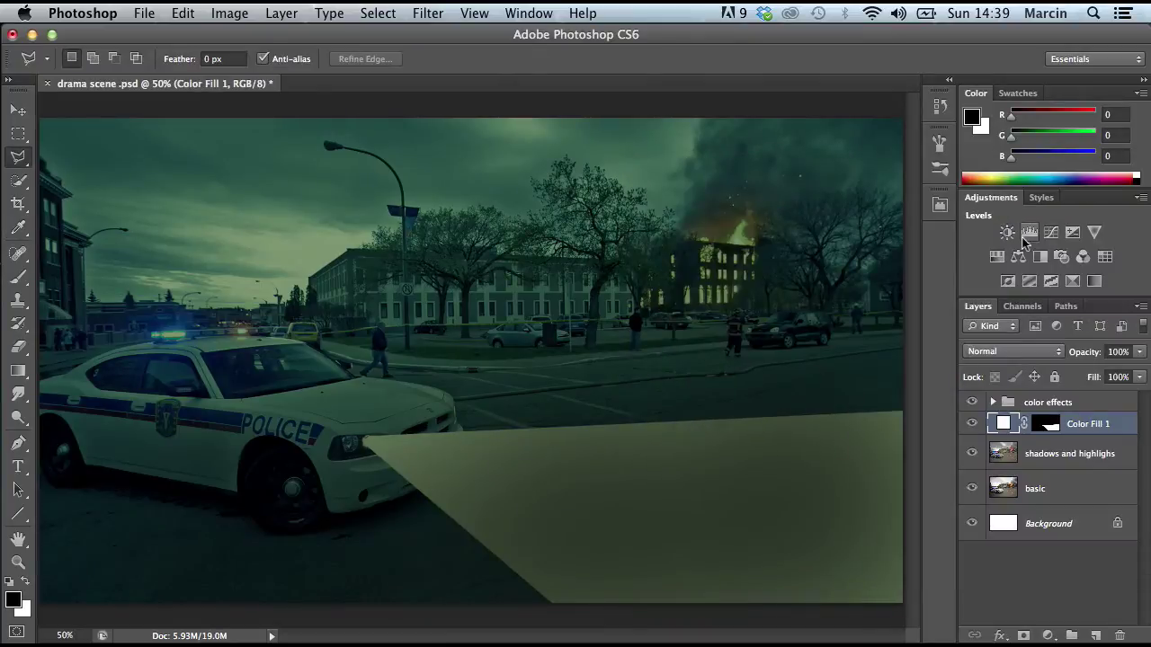
# Set the Color Fill 1 layer to Overlay blending at 60% opacity
pyautogui.click(1023, 352)
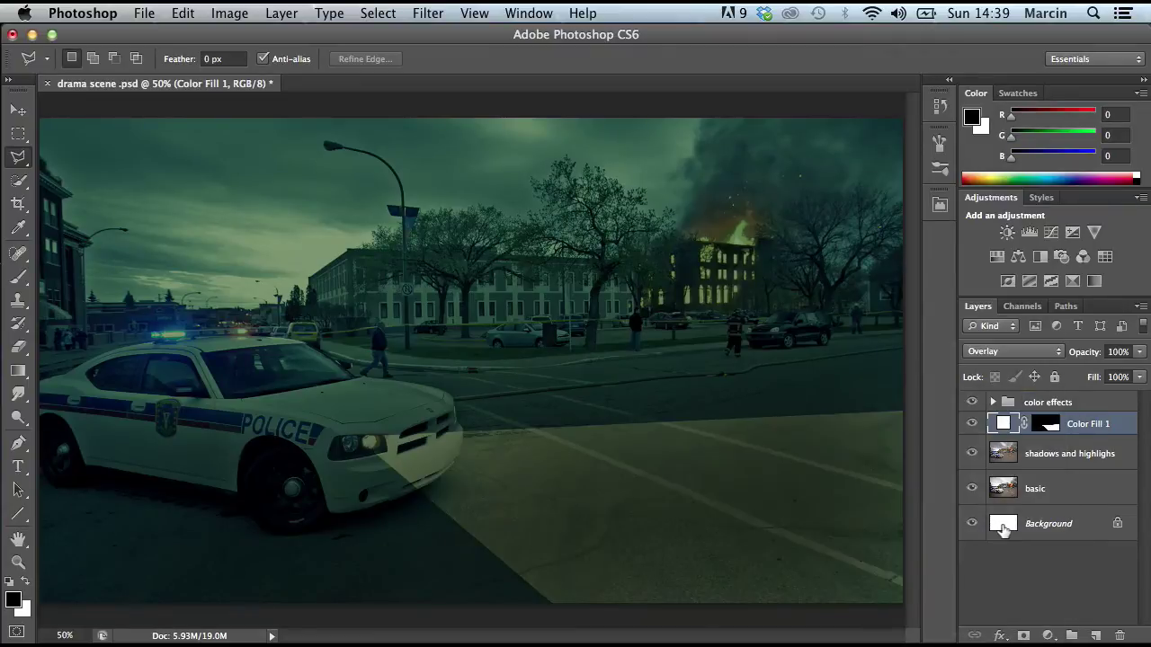
pyautogui.click(1120, 351)
pyautogui.write('60')
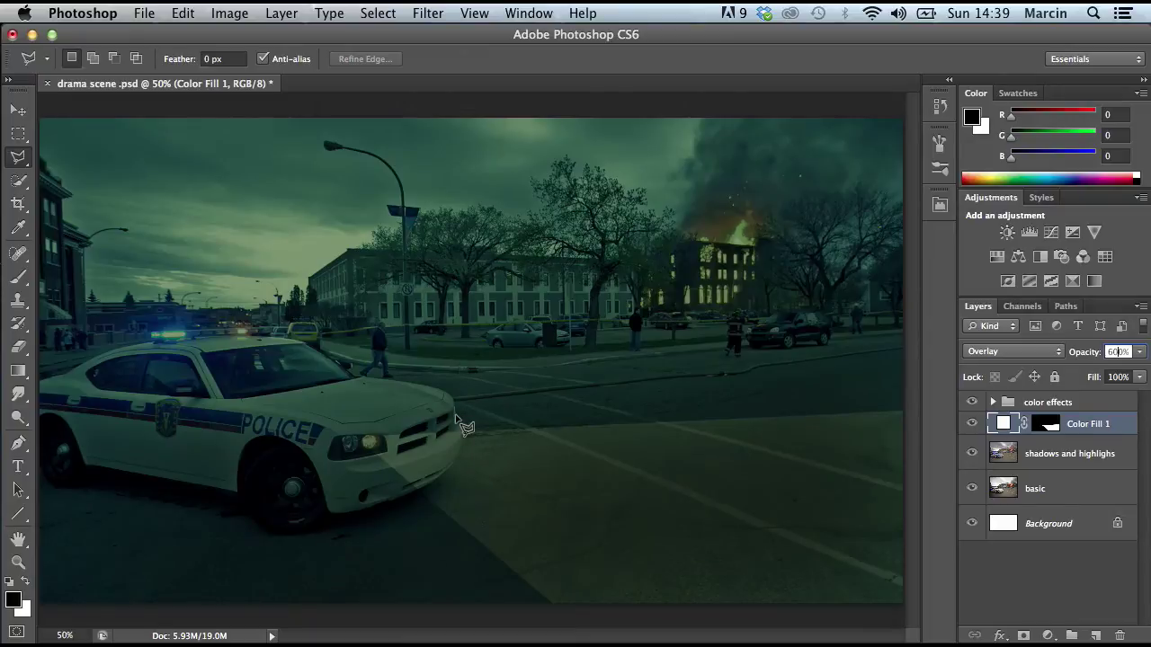
# Accept 100% opacity for Color Fill 1 and outline a second polygonal beam selection from the police car's far front corner to the image's right edge
pyautogui.press('Return')
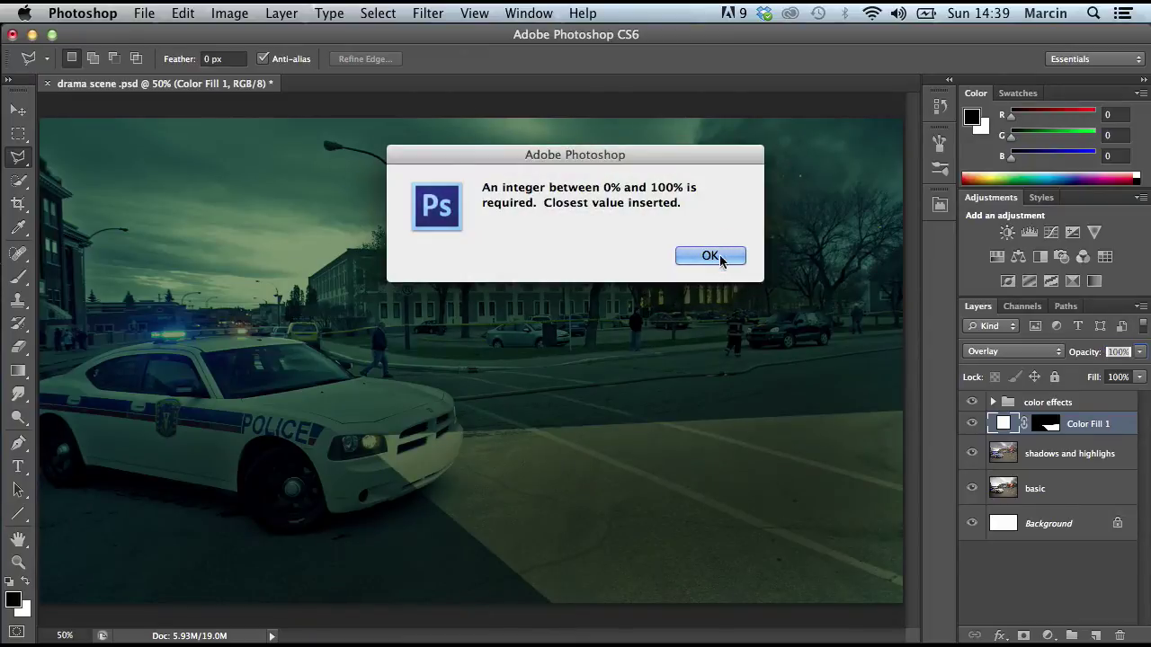
pyautogui.click(710, 256)
pyautogui.click(913, 527)
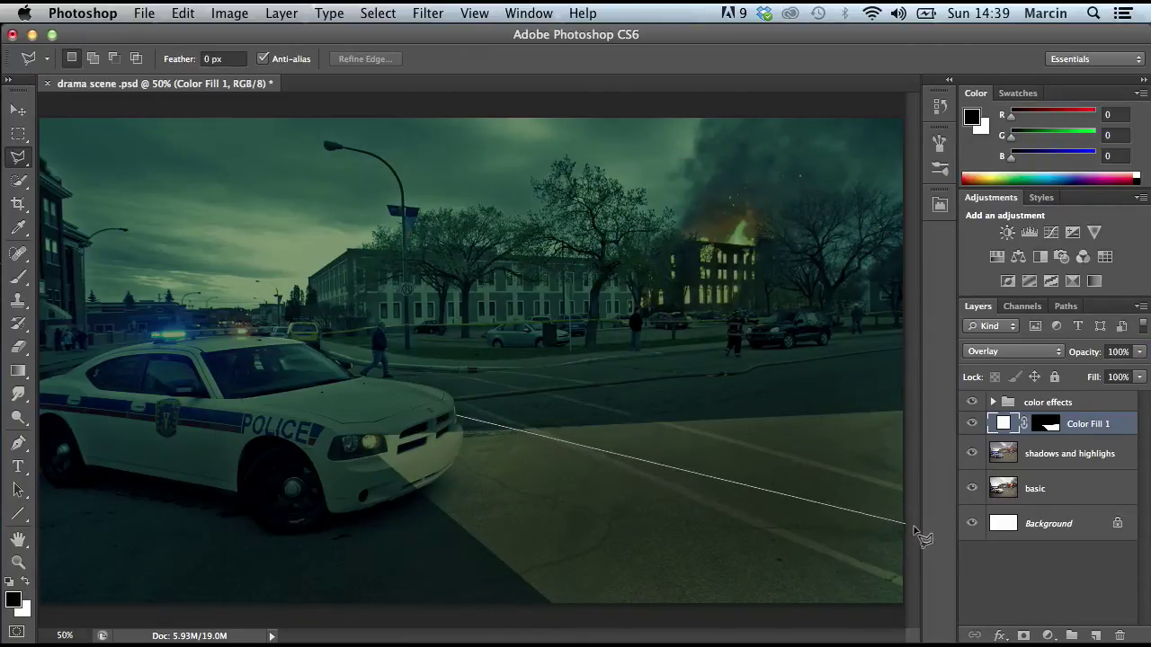
pyautogui.click(912, 411)
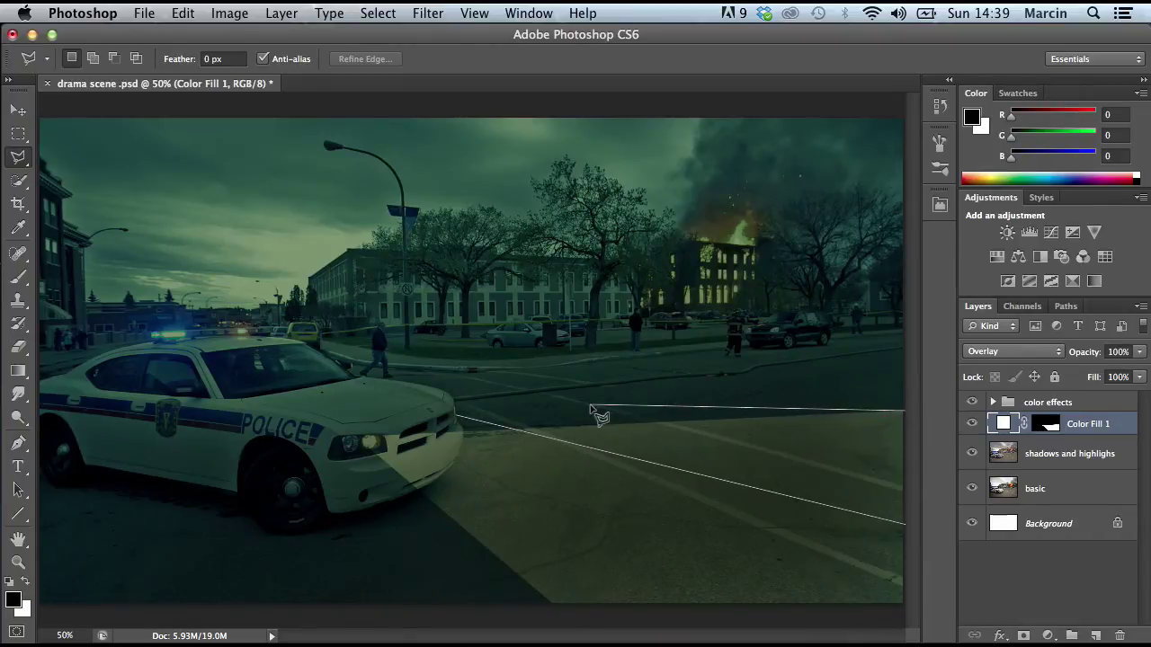
pyautogui.click(458, 413)
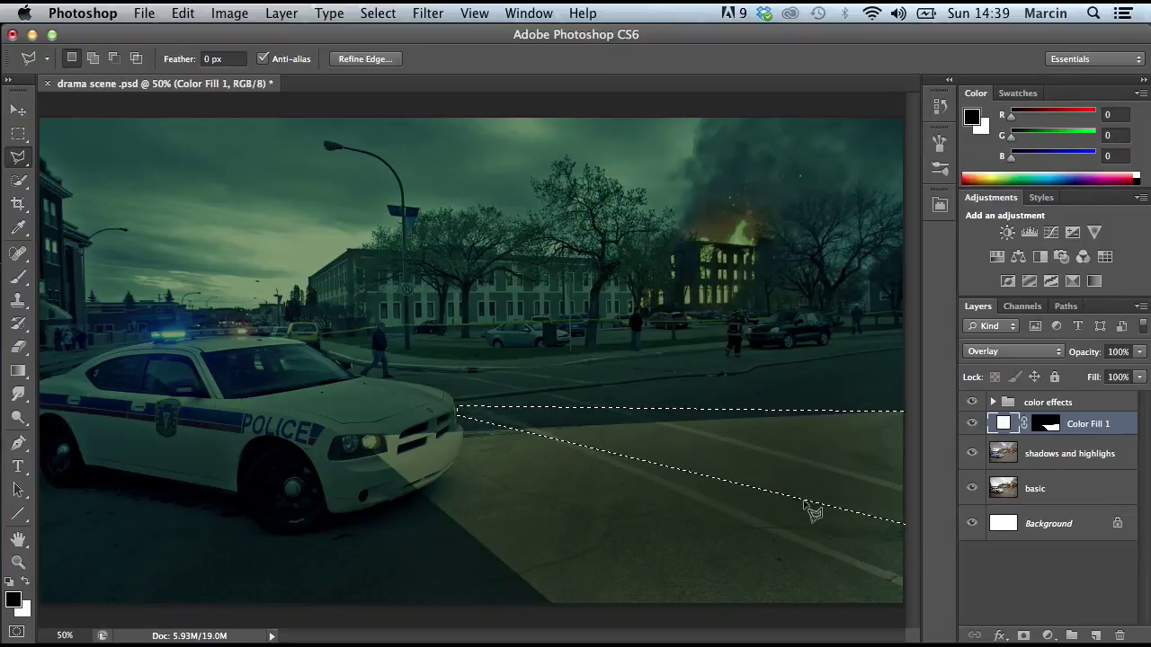
# Fill the second beam selection with a white (ffffff) Solid Color fill layer above Color Fill 1
pyautogui.click(1049, 637)
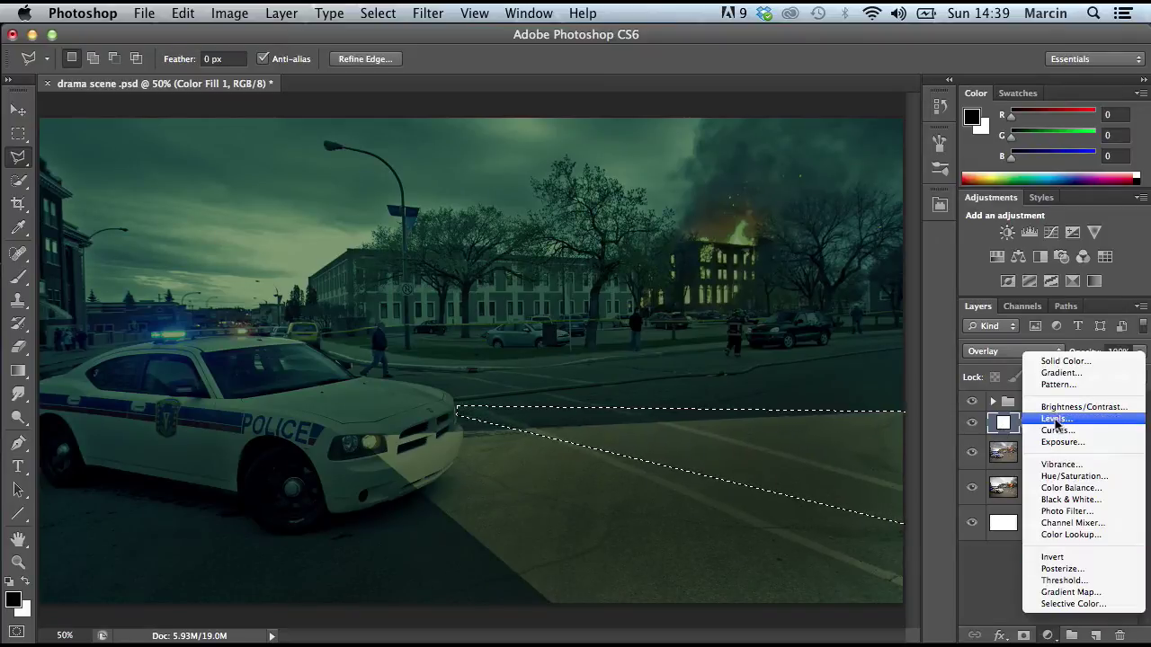
pyautogui.click(1048, 358)
pyautogui.moveTo(694, 268); pyautogui.dragTo(609, 154)
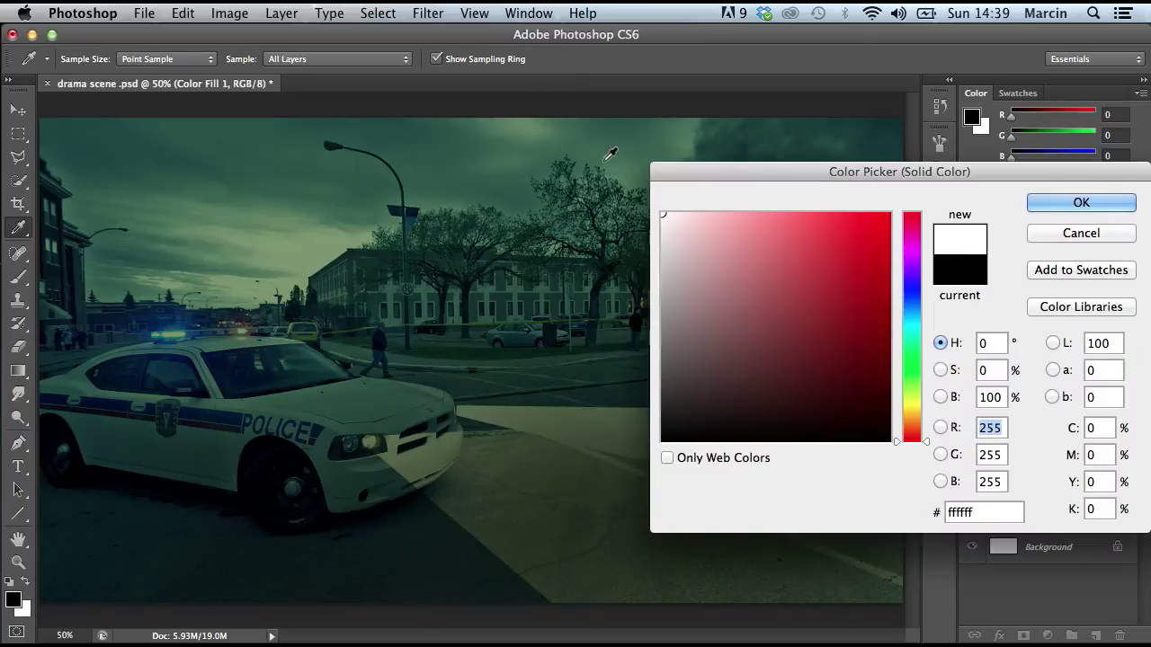
pyautogui.click(1047, 202)
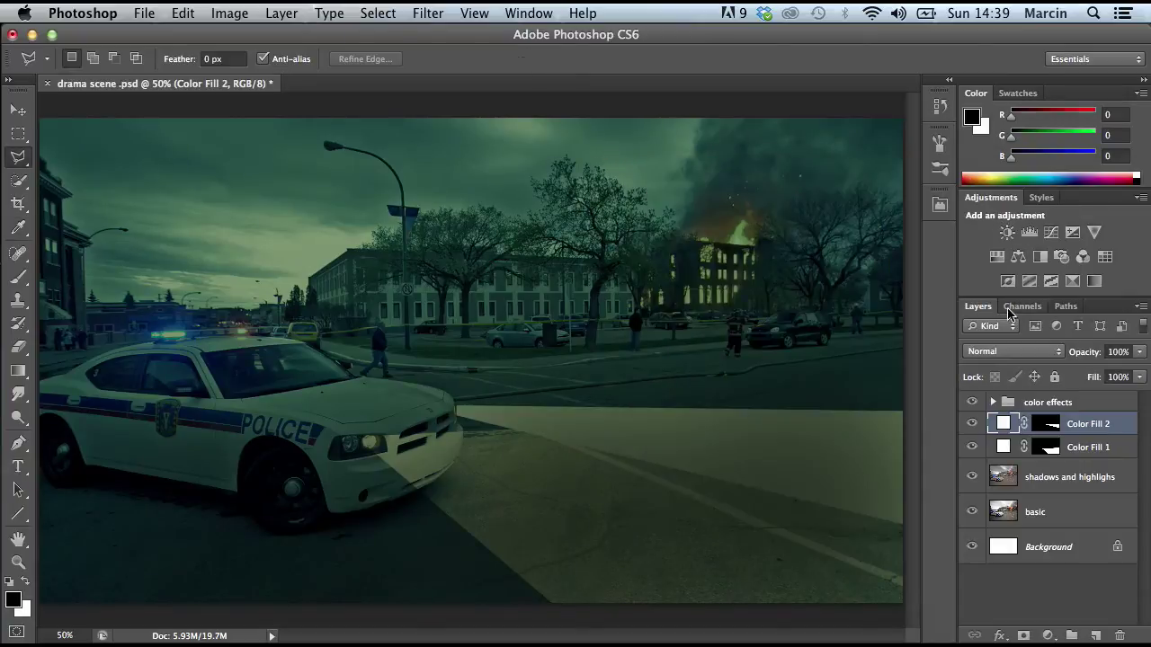
# Set the Color Fill 2 layer to Overlay blending at 60% opacity
pyautogui.click(1007, 350)
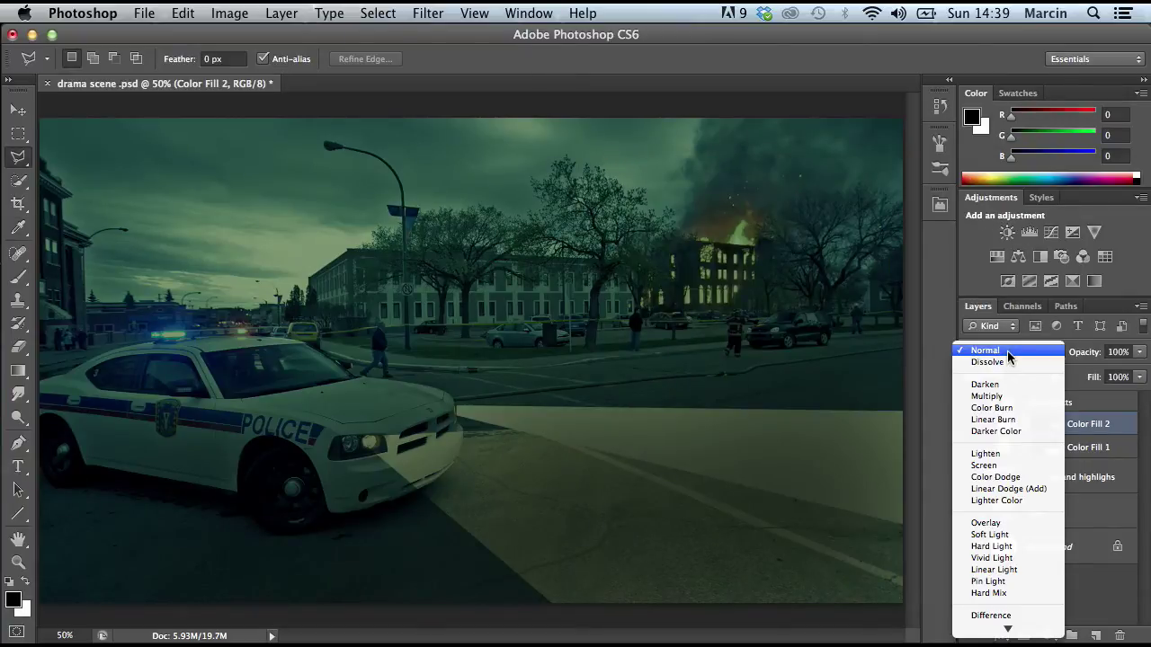
pyautogui.click(993, 522)
pyautogui.click(1122, 352)
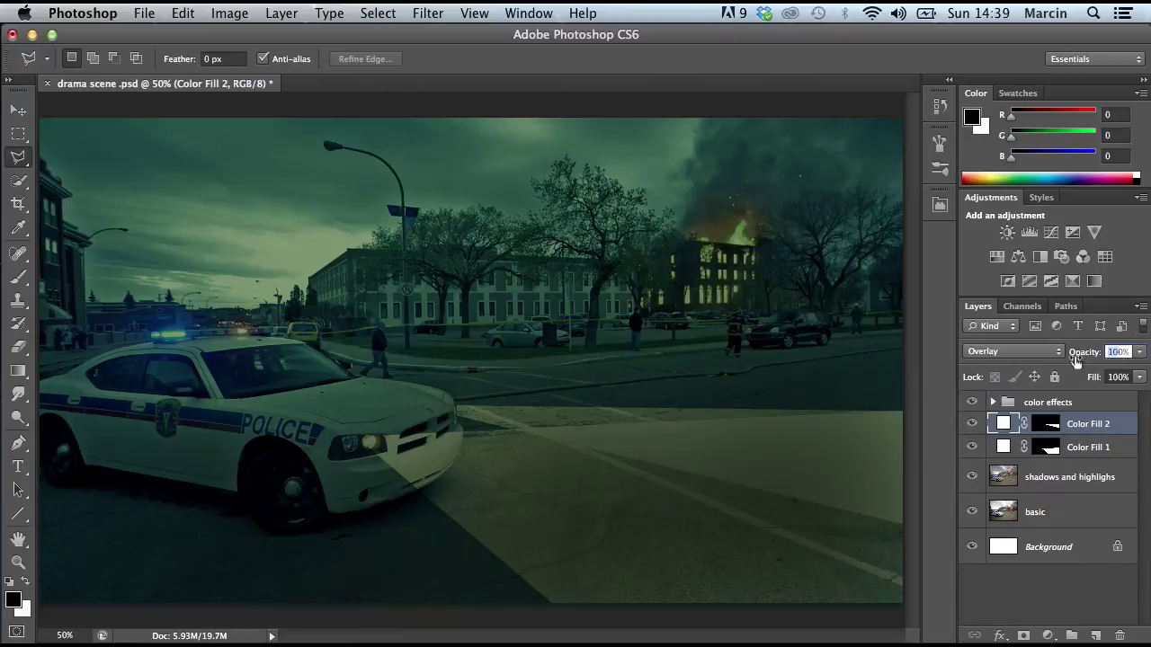
pyautogui.write('60')
pyautogui.press('Return')
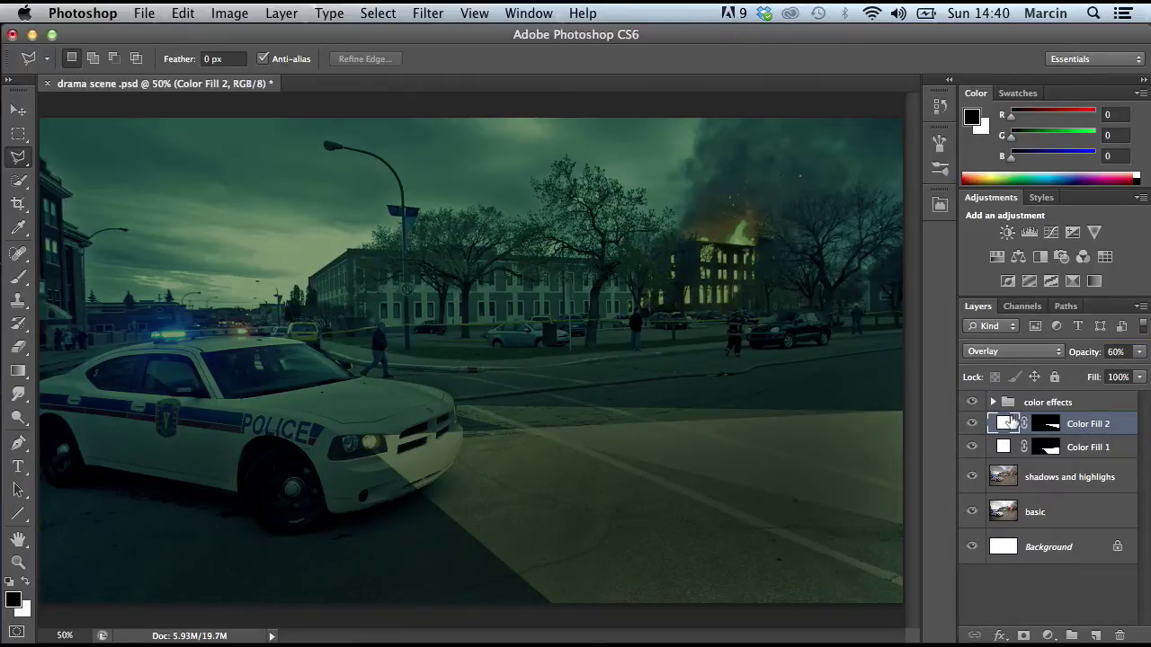
# Rasterize the Color Fill 1 layer's fill and soften it with a 19.0 pixel Gaussian Blur
pyautogui.click(1076, 450)
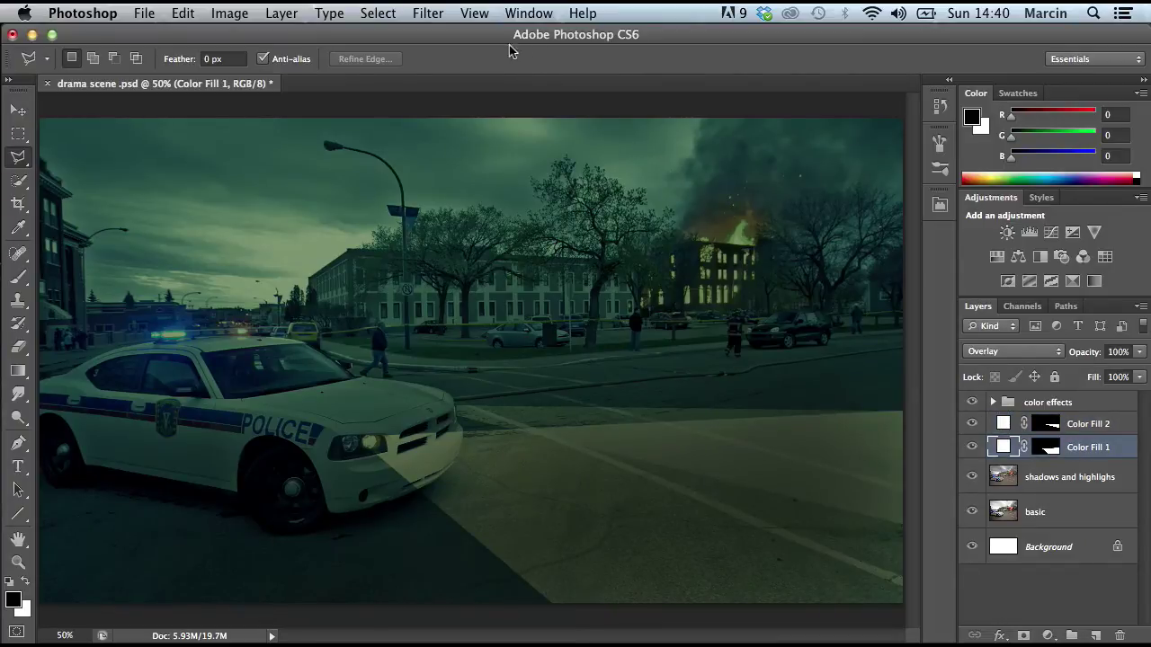
pyautogui.click(426, 14)
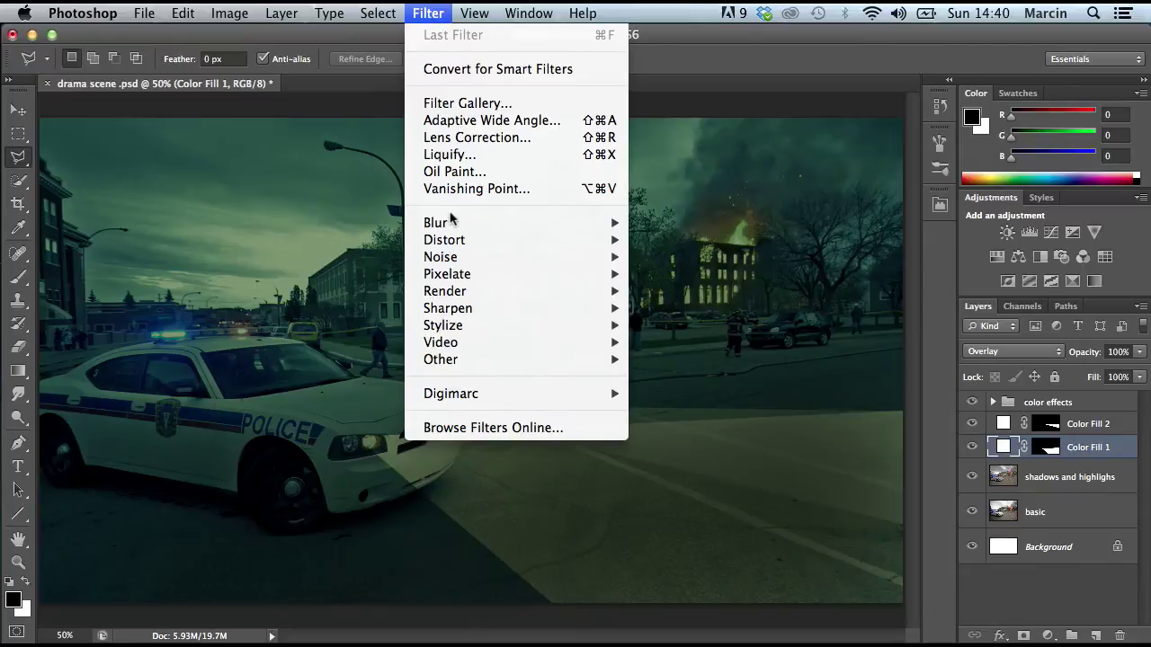
pyautogui.moveTo(454, 223)
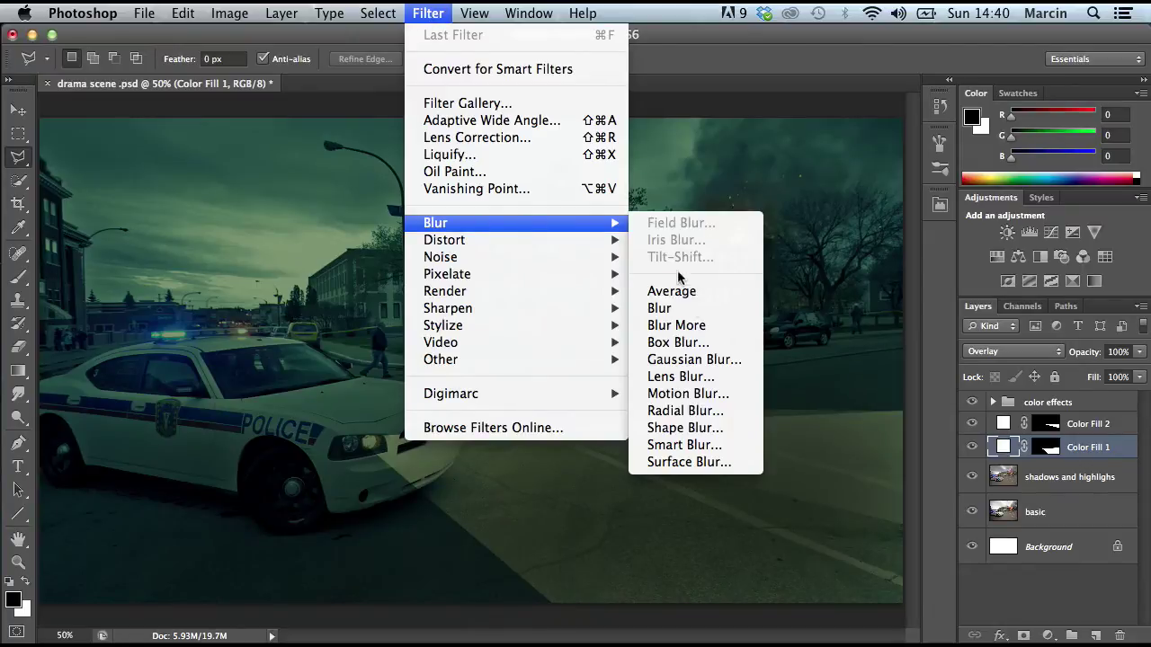
pyautogui.click(694, 358)
pyautogui.click(711, 262)
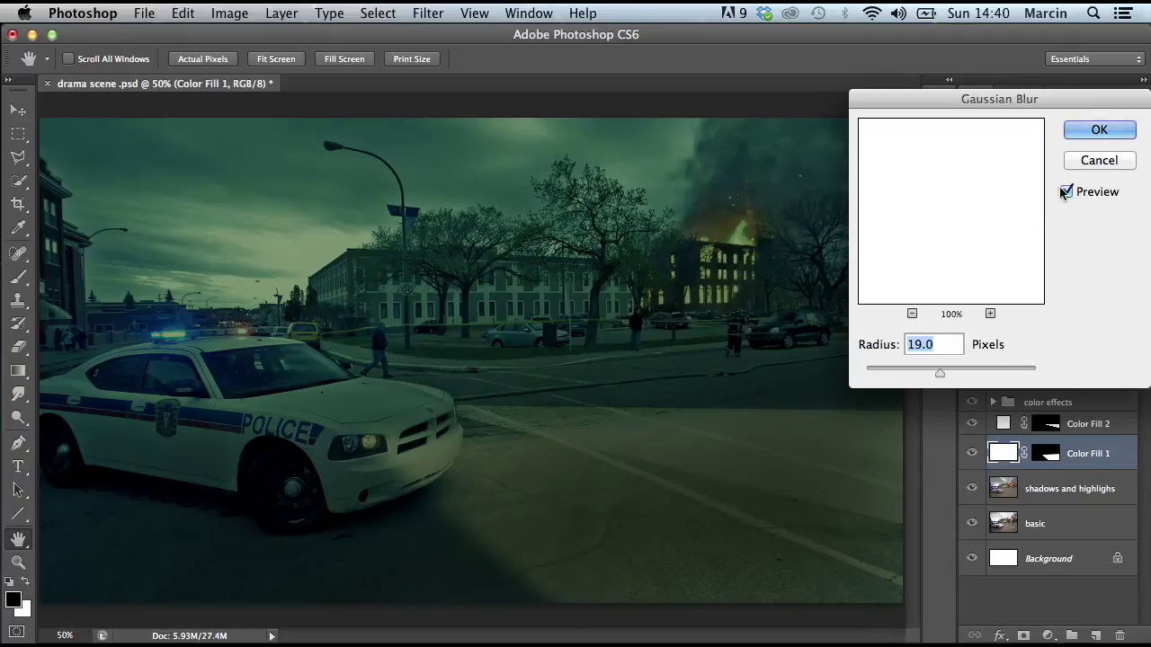
pyautogui.click(1074, 130)
# Rasterize the Color Fill 2 layer's fill and apply a Gaussian Blur with a 19.0 pixel radius
pyautogui.click(1078, 425)
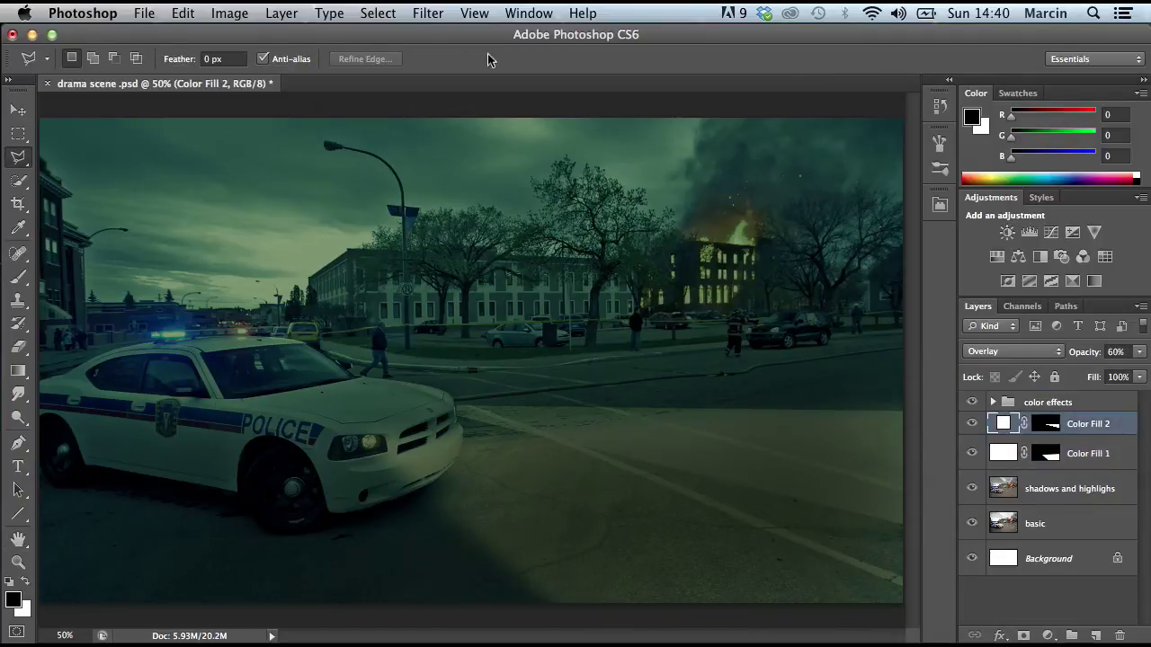
pyautogui.click(436, 16)
pyautogui.moveTo(480, 225)
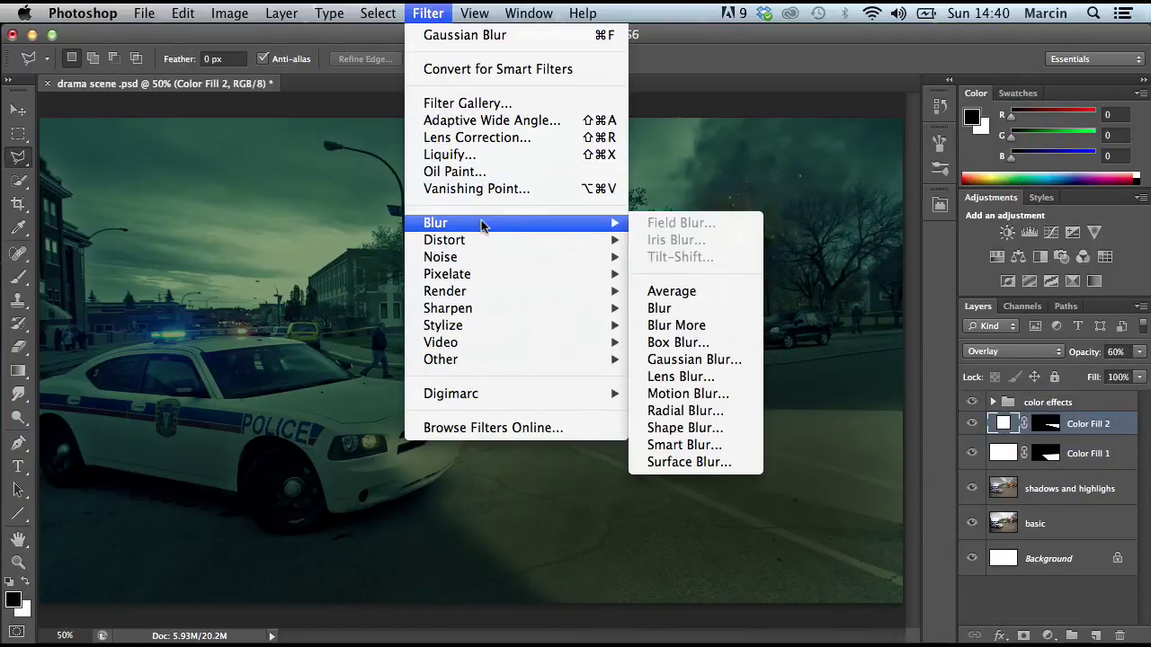
pyautogui.click(692, 359)
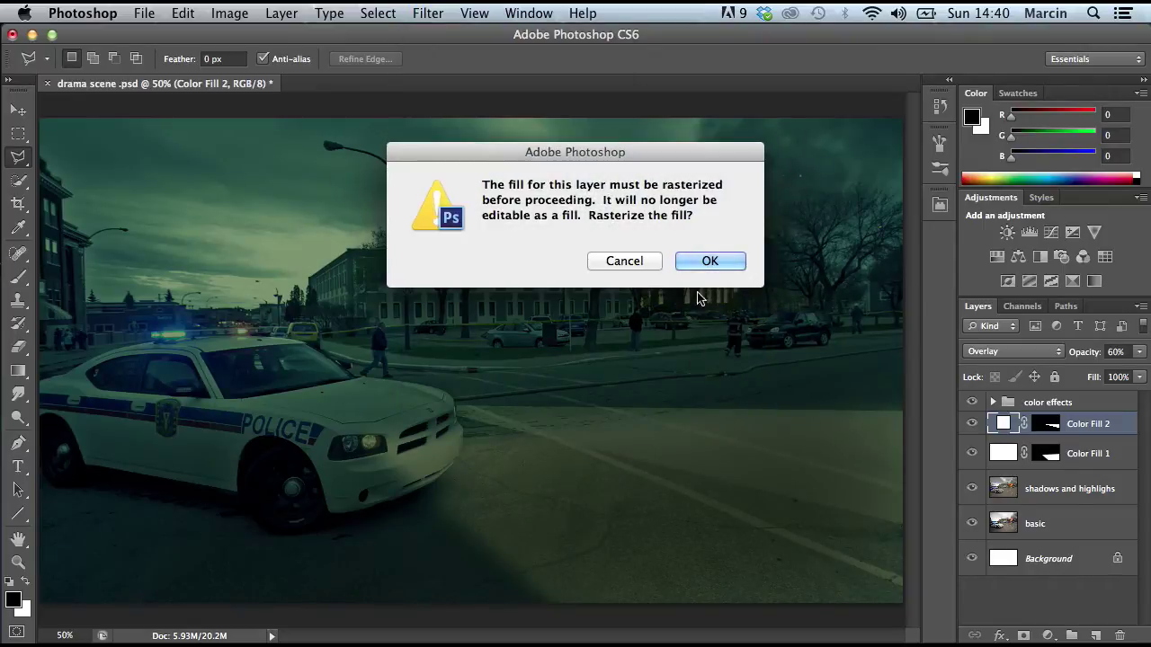
pyautogui.click(707, 262)
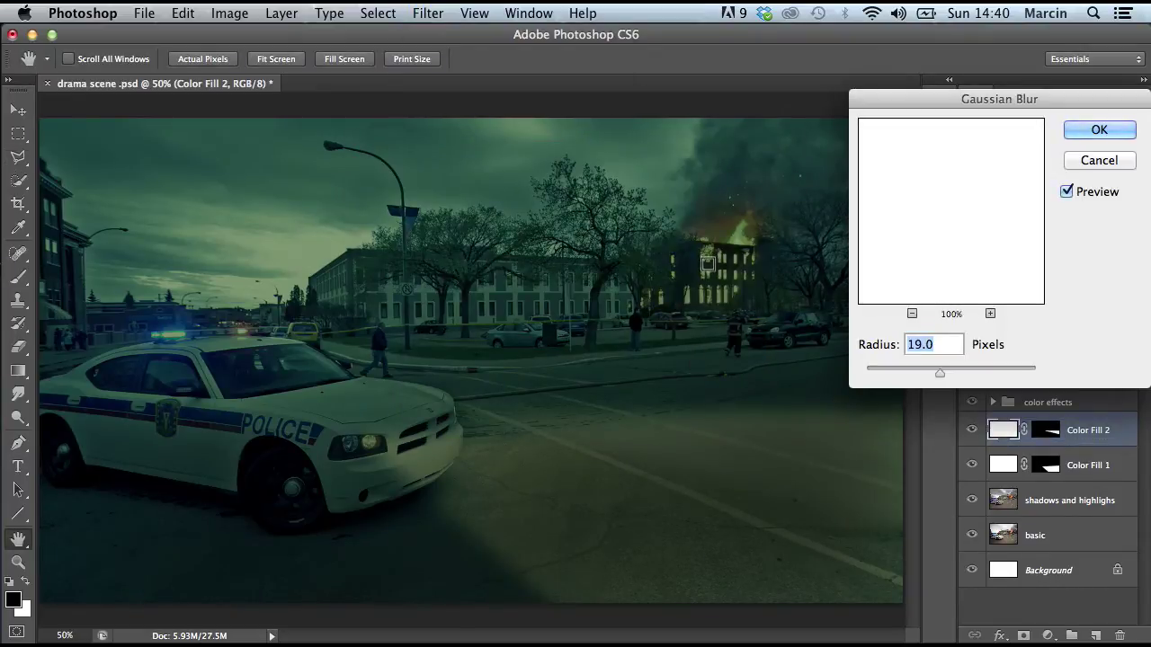
pyautogui.press('Return')
pyautogui.press('l')
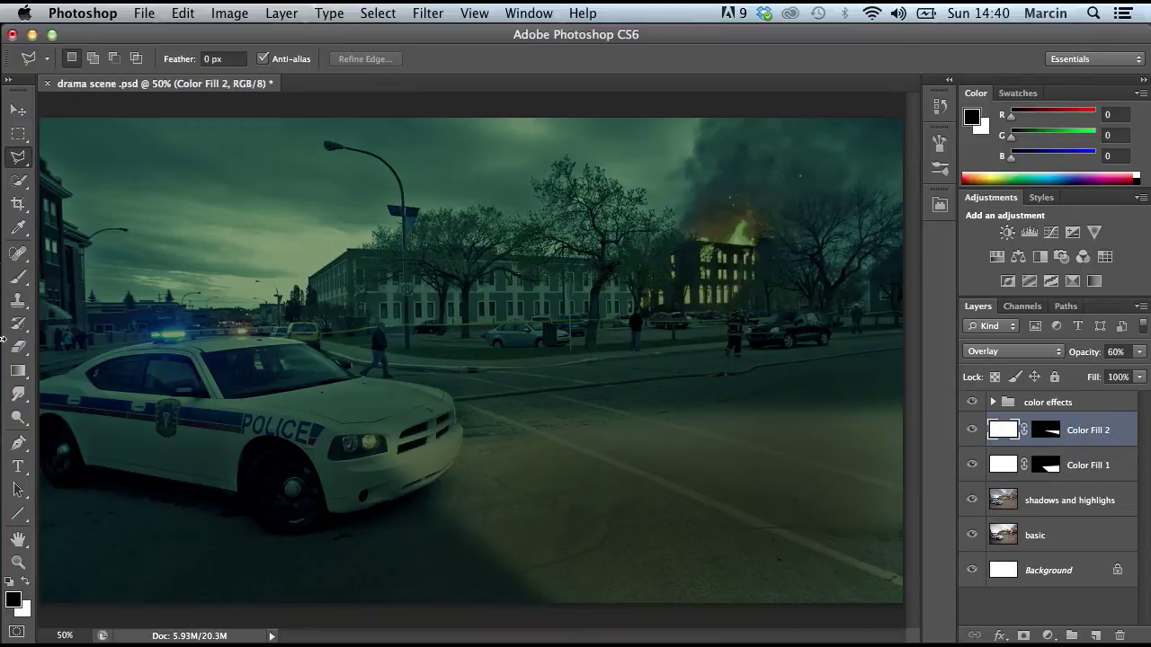
# Paint over the upper beam on Color Fill 2 with a soft black 363 px brush to darken its far part
pyautogui.click(18, 277)
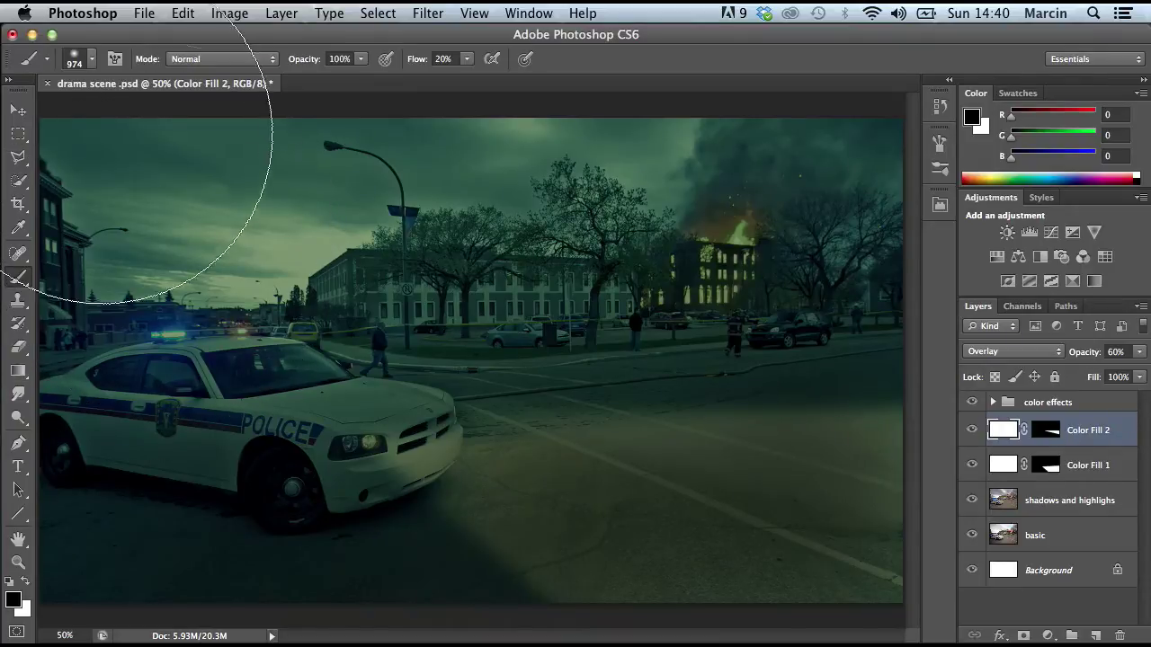
pyautogui.click(90, 58)
pyautogui.click(171, 114)
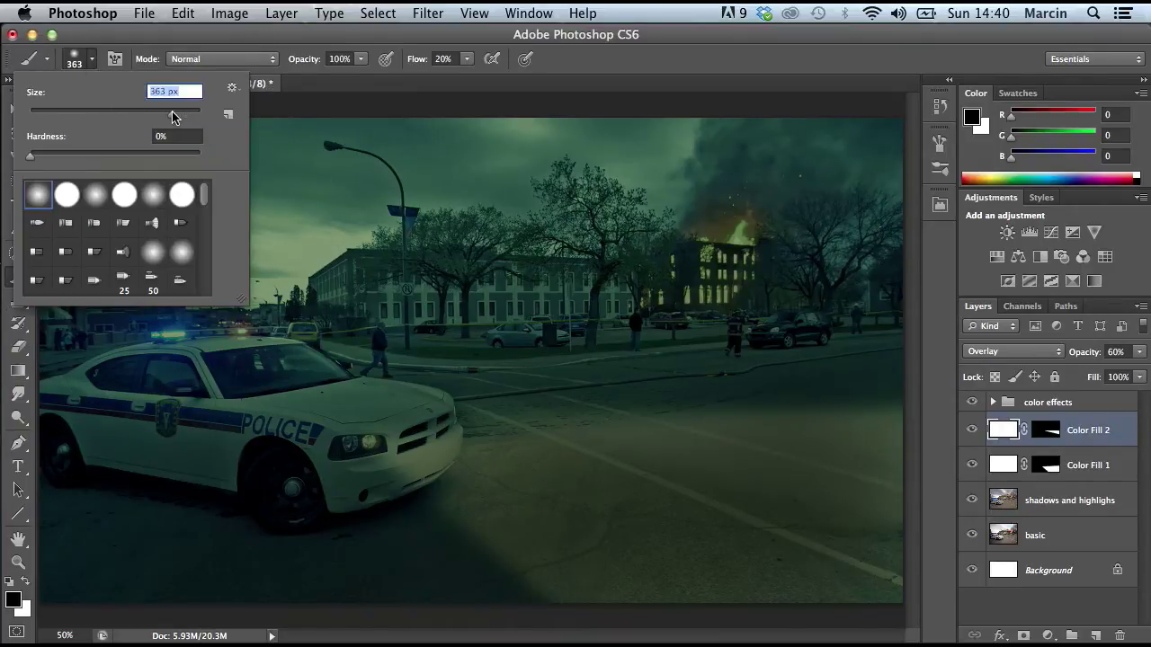
pyautogui.click(854, 458)
pyautogui.moveTo(719, 455)
pyautogui.mouseDown()
pyautogui.moveTo(544, 446)
pyautogui.moveTo(608, 440)
pyautogui.mouseUp()
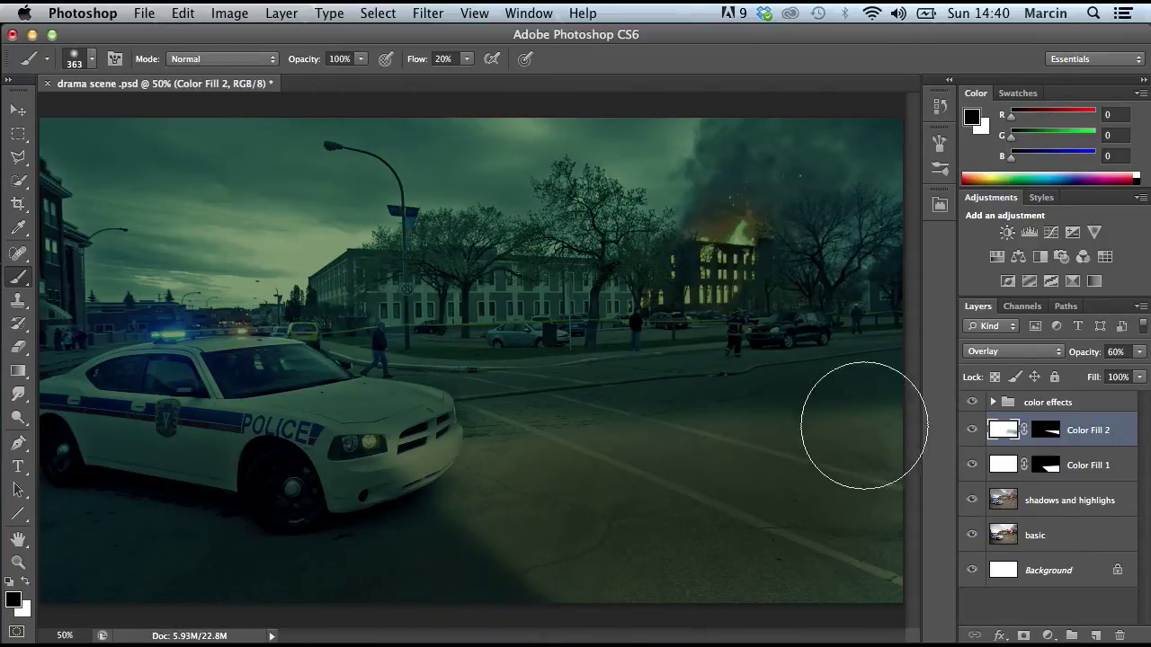
# Add a new layer above Color Fill 2 and choose the 2000 px starburst light brush, resized to 737 px
pyautogui.click(1095, 636)
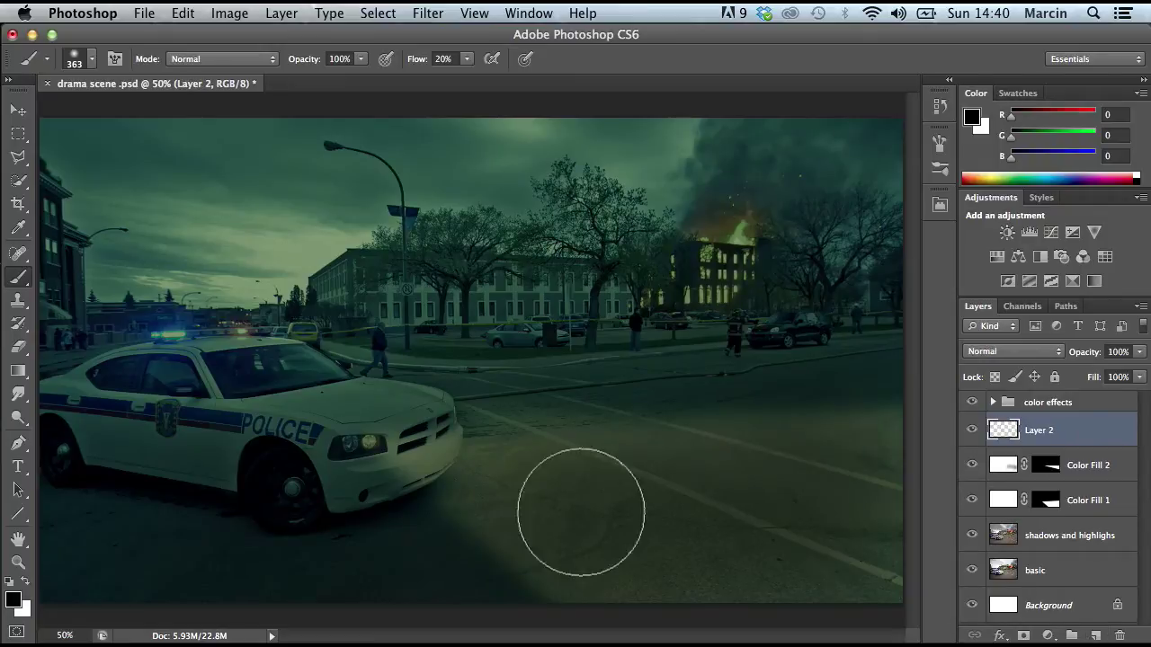
pyautogui.click(15, 286)
pyautogui.click(91, 59)
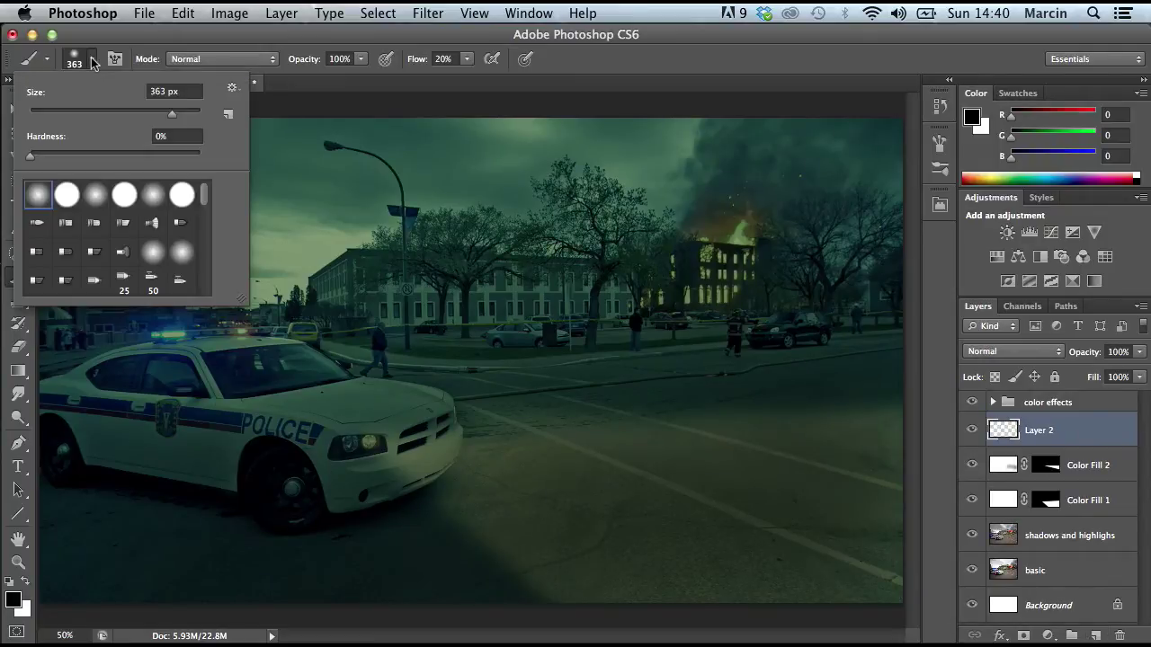
pyautogui.moveTo(203, 195); pyautogui.dragTo(193, 293)
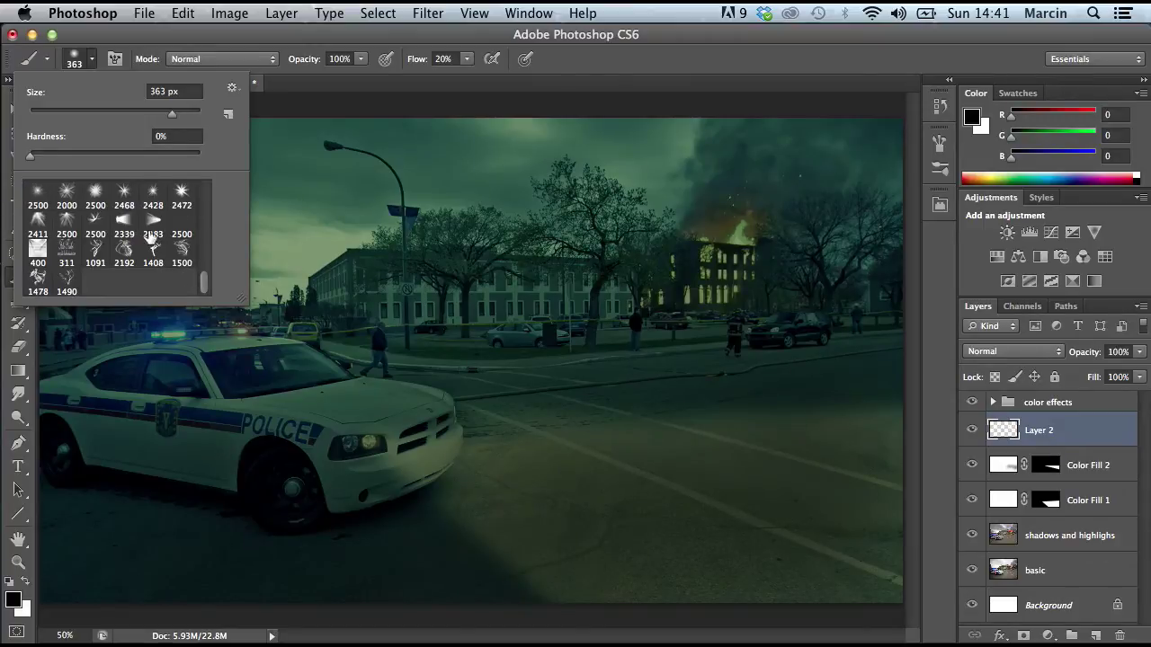
pyautogui.click(123, 194)
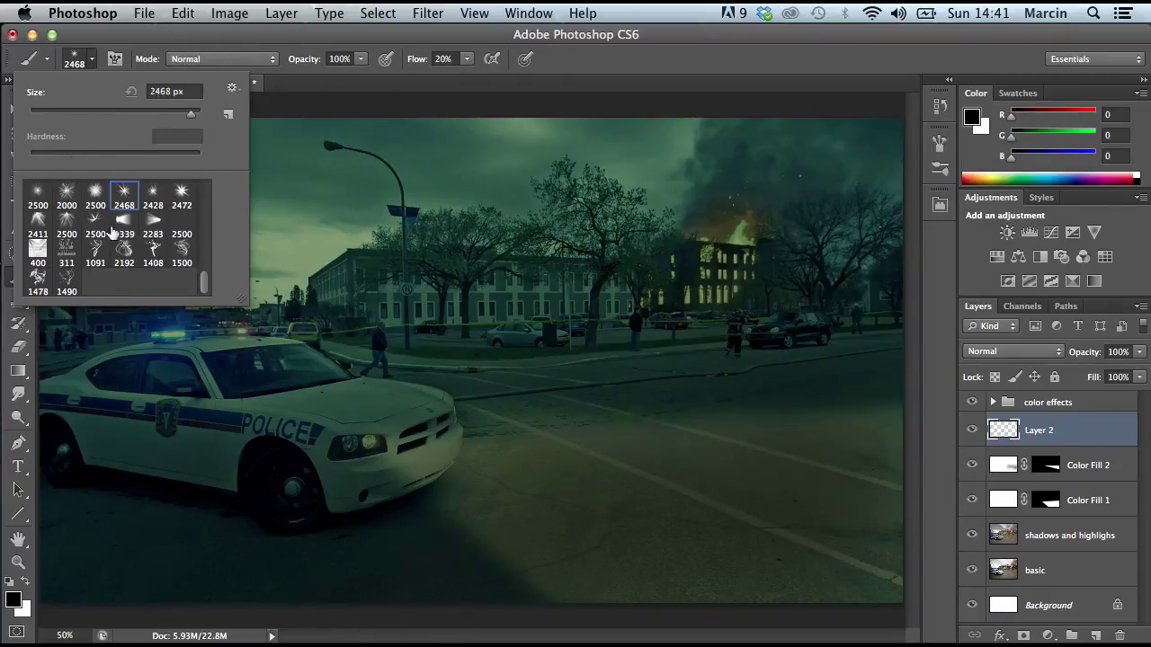
pyautogui.moveTo(203, 284); pyautogui.dragTo(208, 273)
pyautogui.click(67, 252)
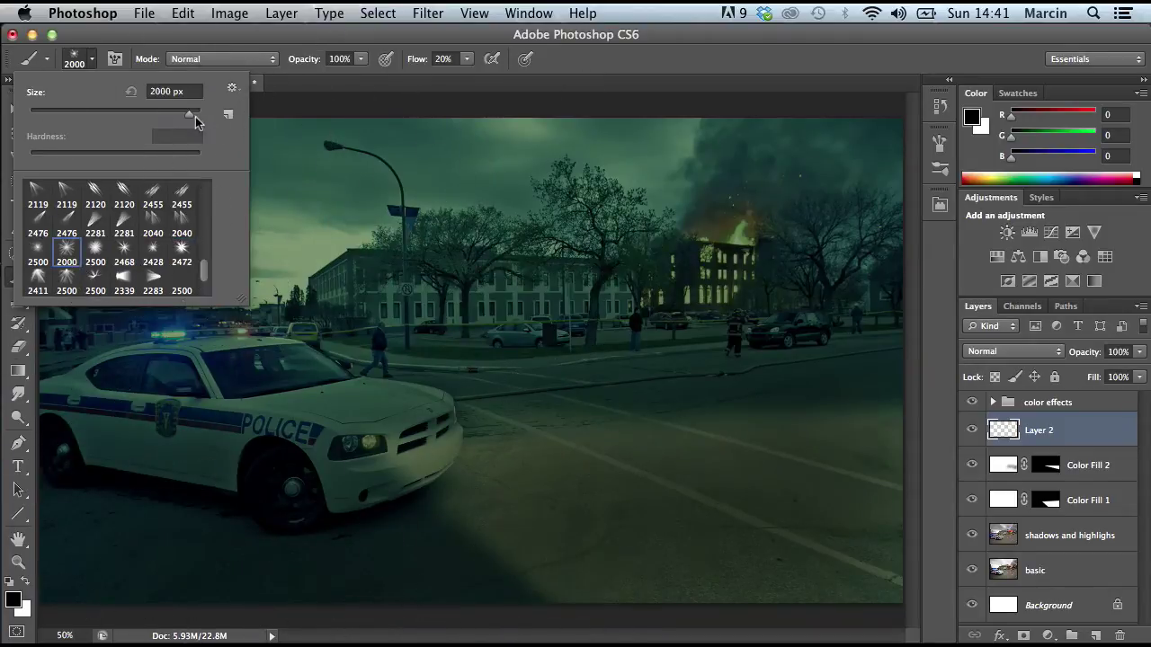
pyautogui.moveTo(193, 114); pyautogui.dragTo(186, 119)
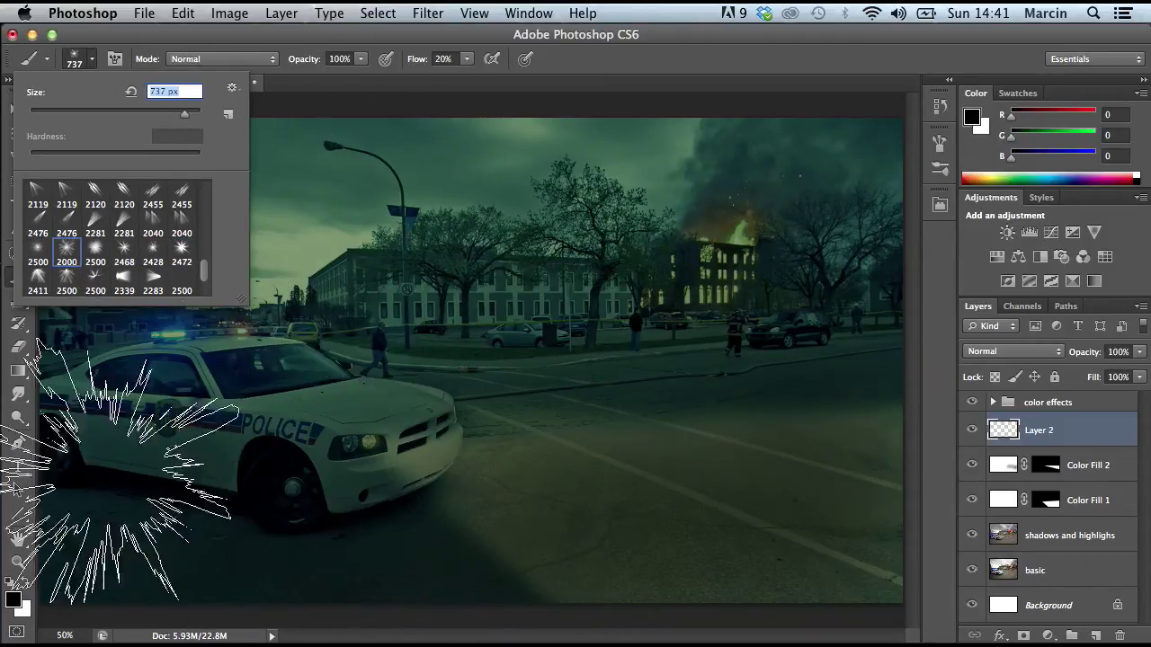
# Set the foreground color to white
pyautogui.click(11, 604)
pyautogui.moveTo(688, 288); pyautogui.dragTo(521, 138)
pyautogui.click(1053, 205)
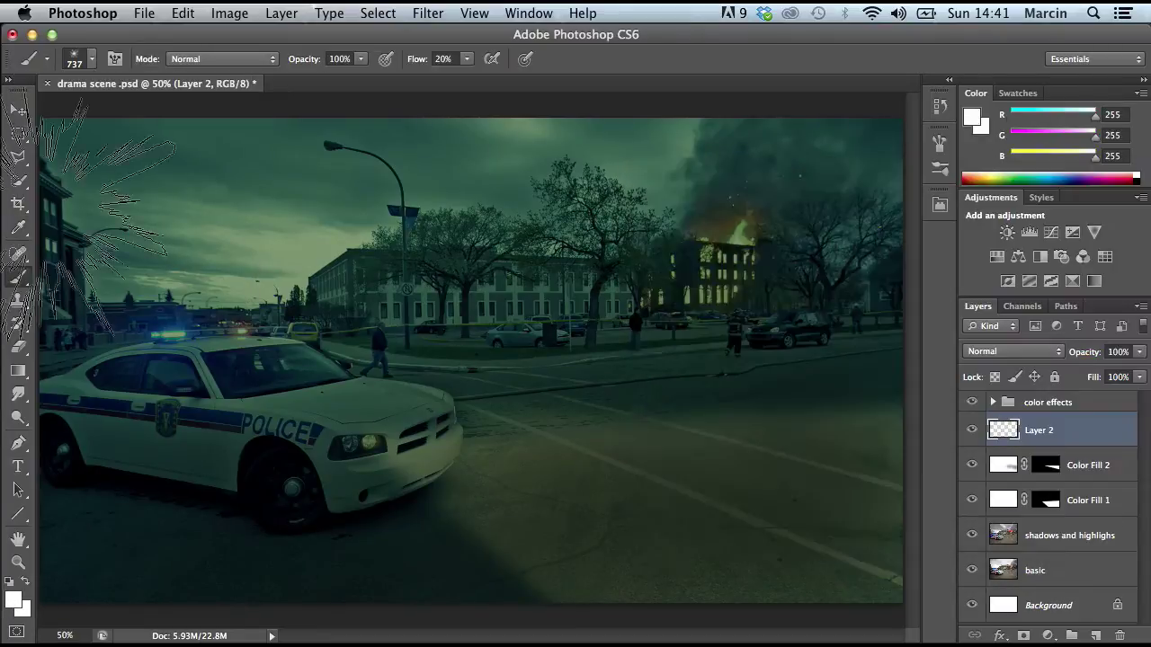
# Reduce the starburst brush to 447 px and stamp light bursts on the police car's headlight and far front corner
pyautogui.click(92, 59)
pyautogui.moveTo(177, 115); pyautogui.dragTo(173, 115)
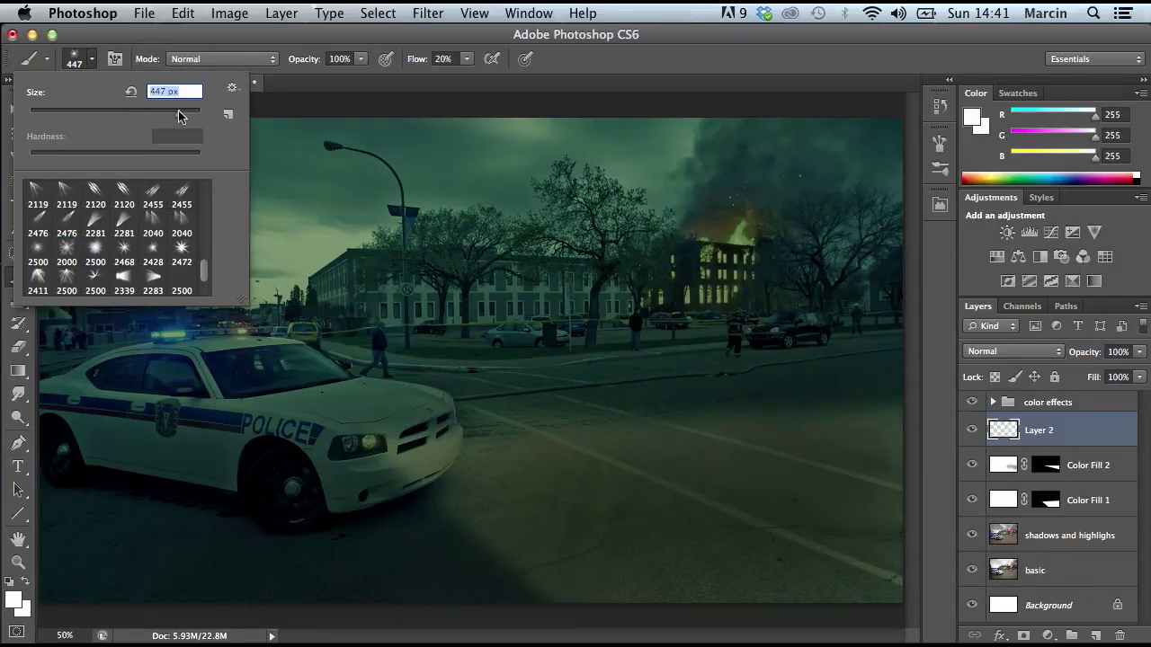
pyautogui.press('Return')
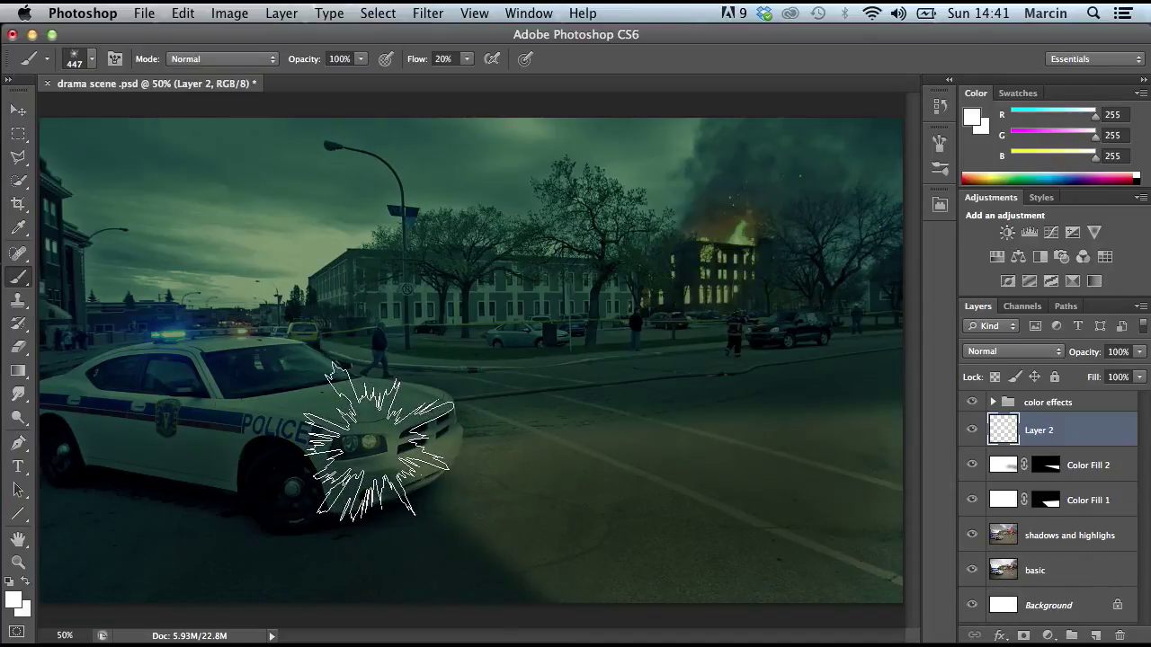
pyautogui.click(378, 442)
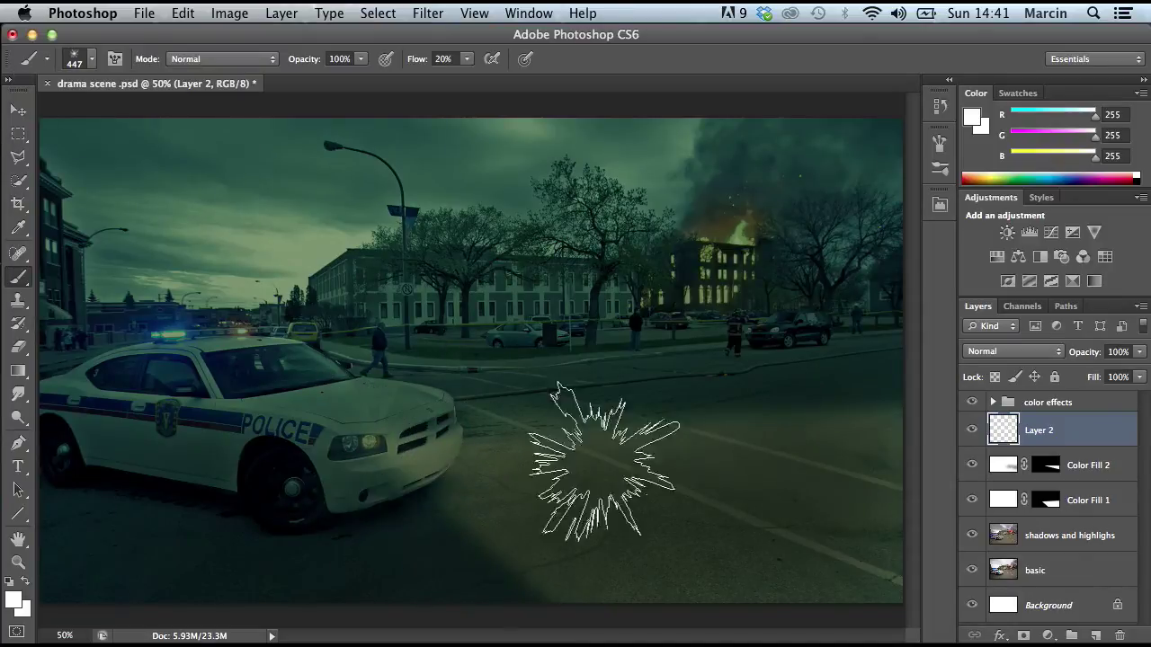
pyautogui.click(463, 407)
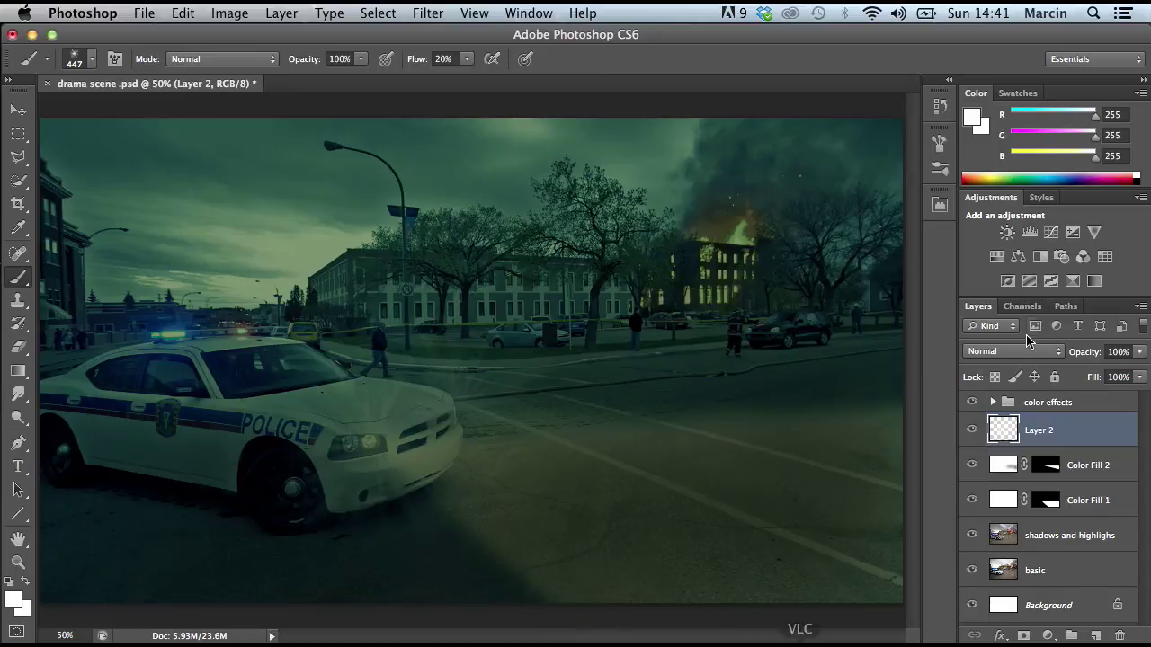
# Try the Overlay blend mode on Layer 2 against Normal, returning the layer to Normal
pyautogui.click(1014, 358)
pyautogui.click(1009, 517)
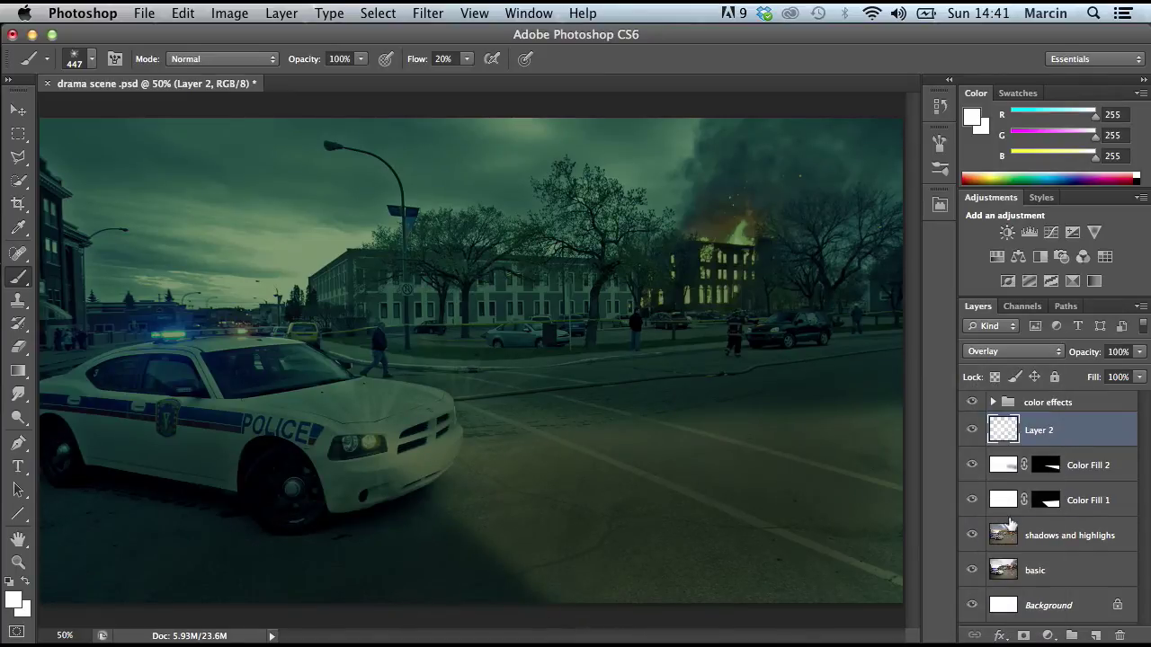
pyautogui.click(1004, 351)
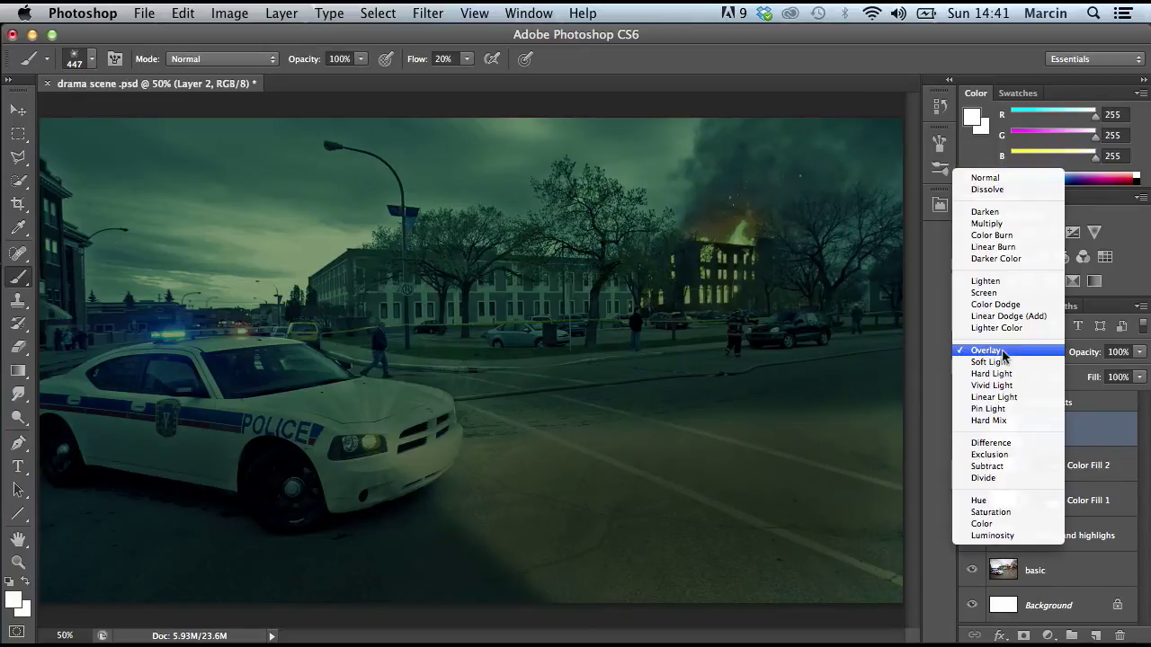
pyautogui.click(995, 173)
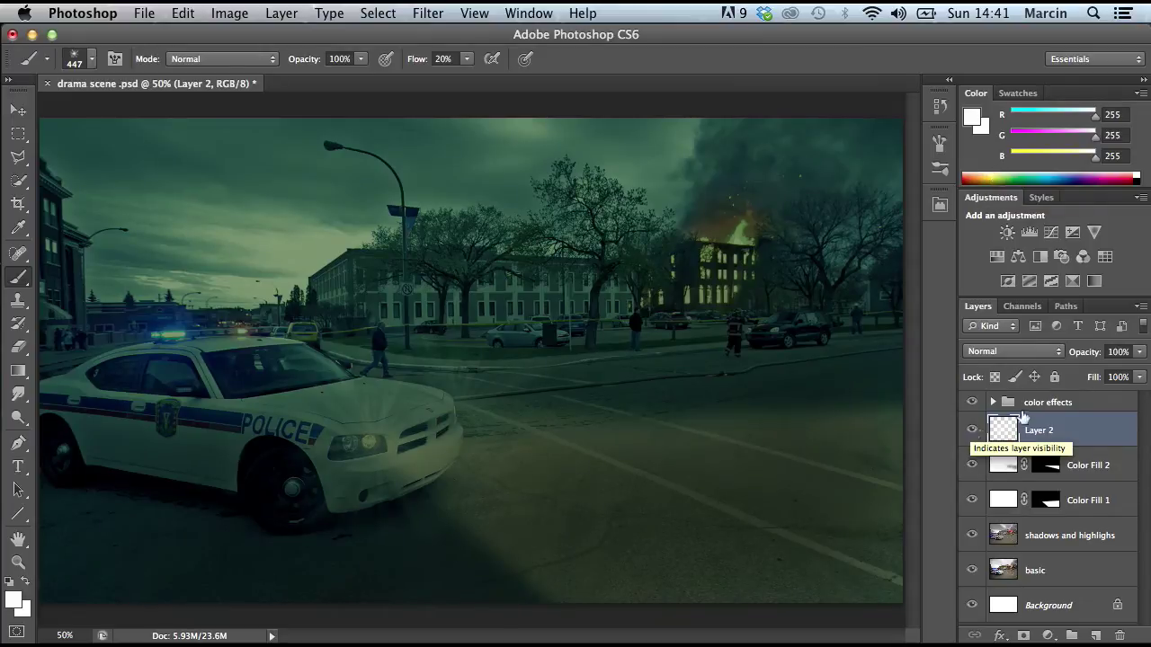
pyautogui.click(1030, 353)
pyautogui.click(1004, 522)
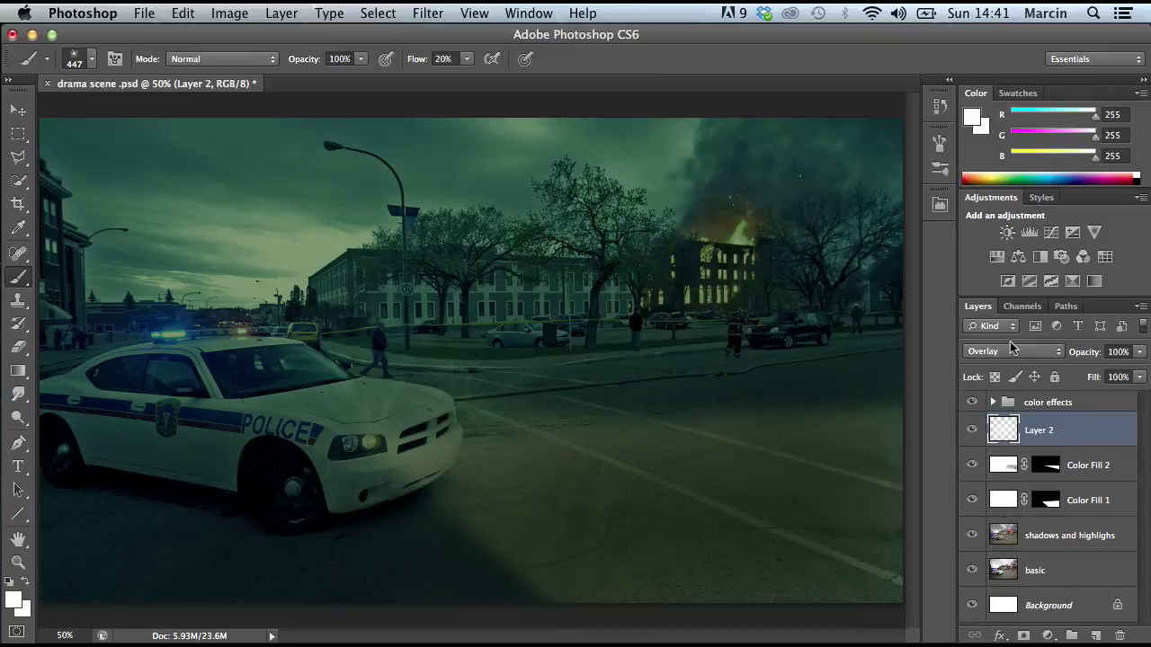
pyautogui.click(1013, 353)
pyautogui.click(982, 175)
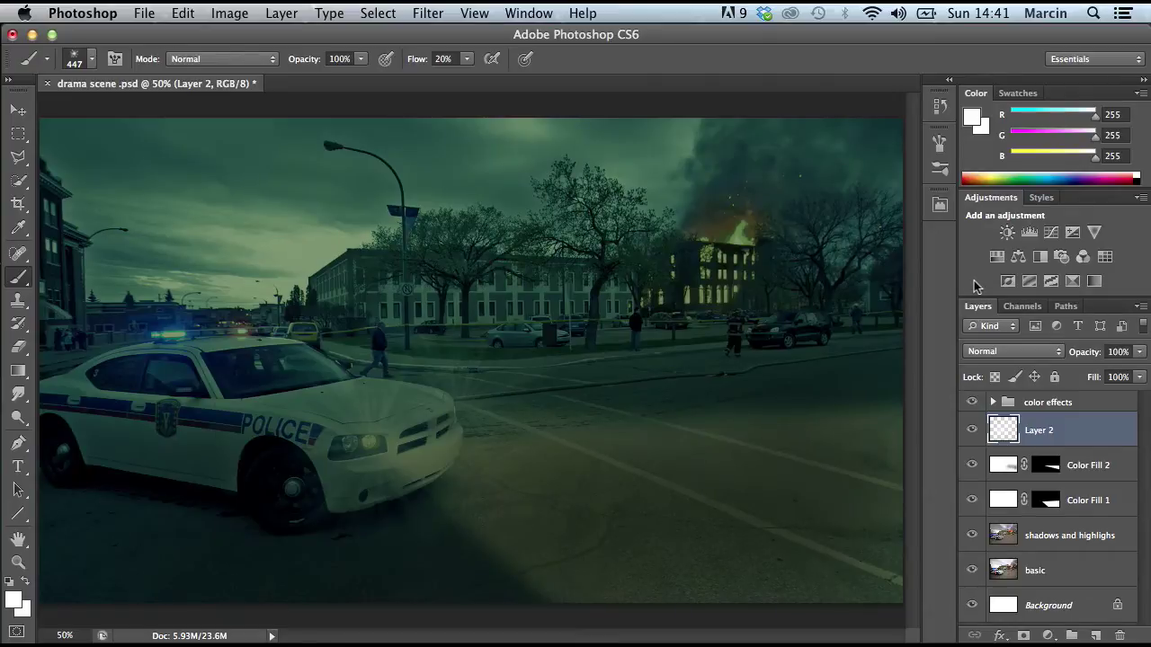
# Group Layer 2, Color Fill 2 and Color Fill 1 and name the group front lights
pyautogui.keyDown('shift'); pyautogui.click(1115, 477); pyautogui.keyUp('shift')
pyautogui.keyDown('shift'); pyautogui.click(1110, 500); pyautogui.keyUp('shift')
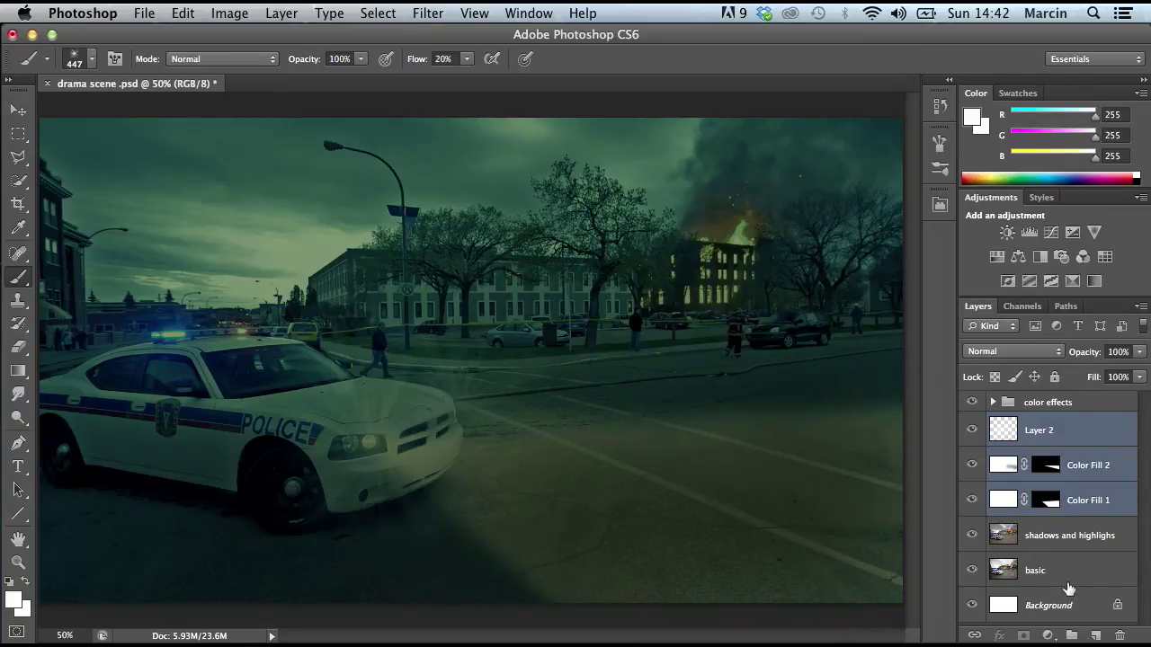
pyautogui.press('super+g')
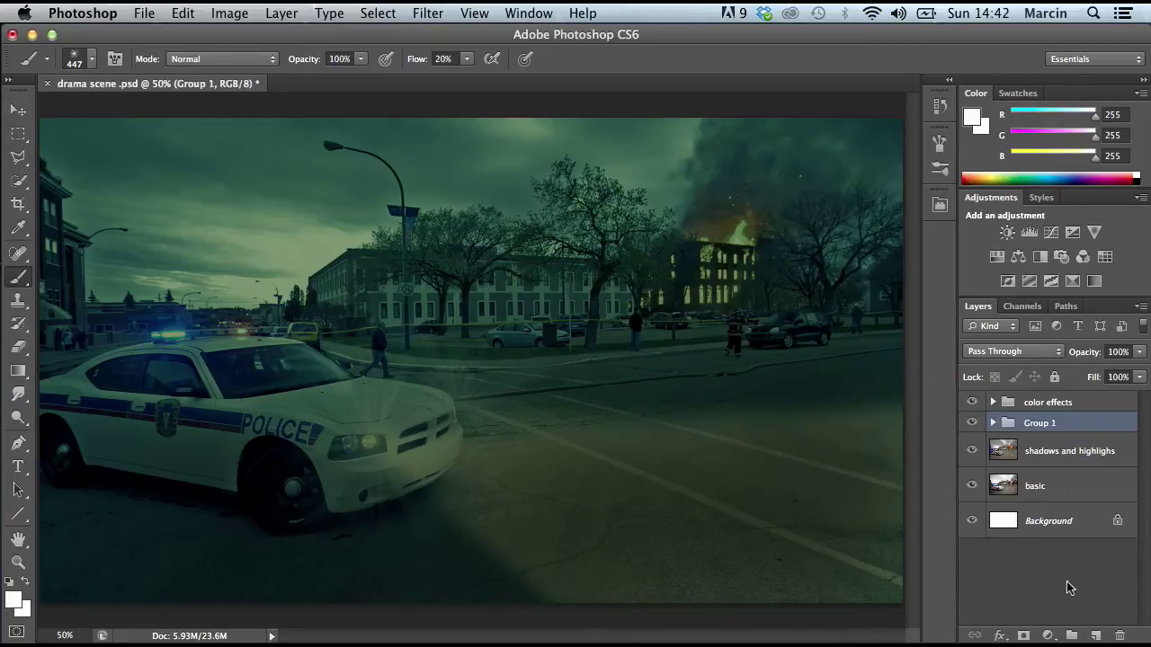
pyautogui.doubleClick(1038, 423)
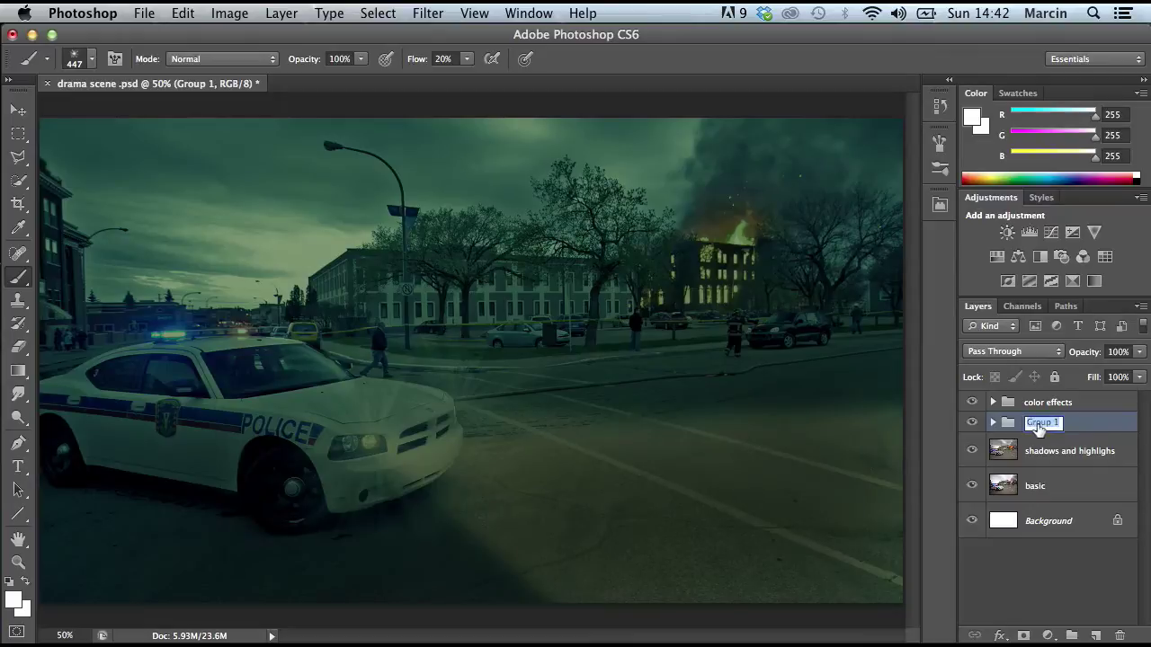
pyautogui.write('front lights')
pyautogui.press('Return')
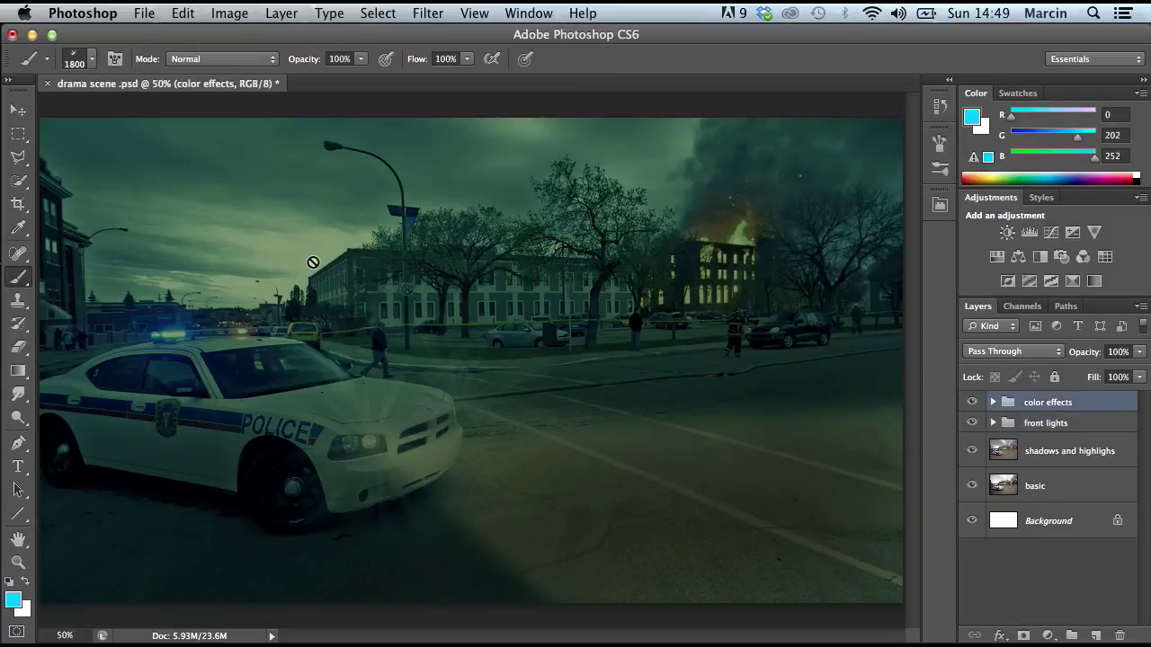
# Set the brush flow to 20% and add a new layer above the color effects group
pyautogui.click(446, 59)
pyautogui.write('20')
pyautogui.press('Return')
pyautogui.click(1095, 633)
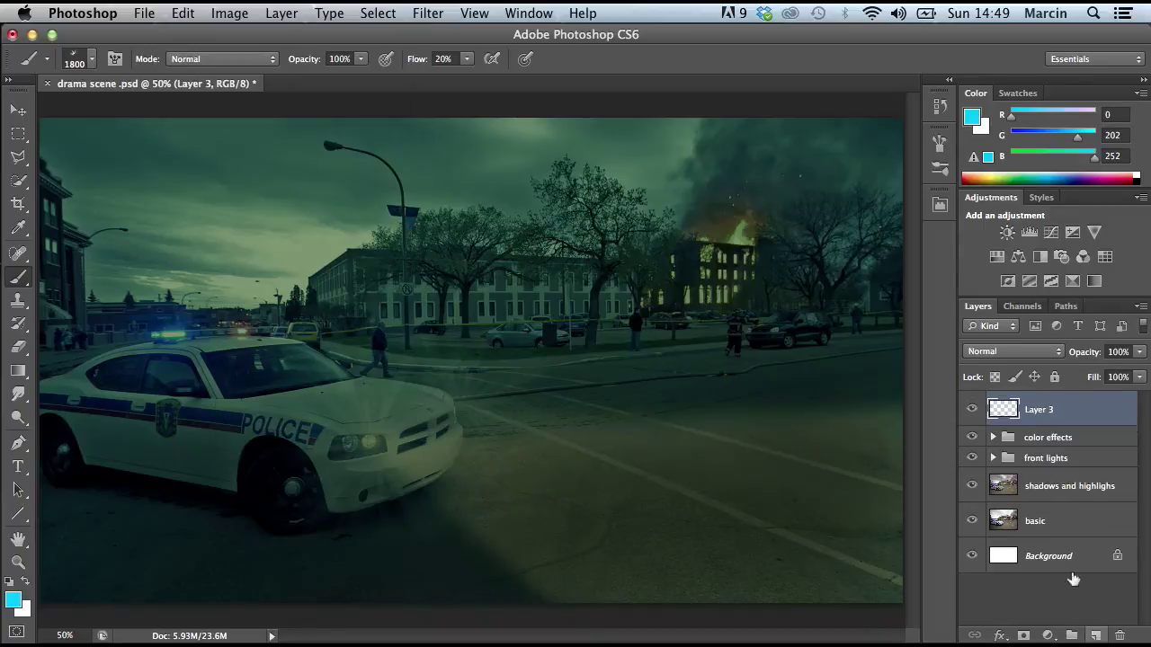
# Set the foreground color to a bright blue with hue 196° (#00b8fc)
pyautogui.click(12, 600)
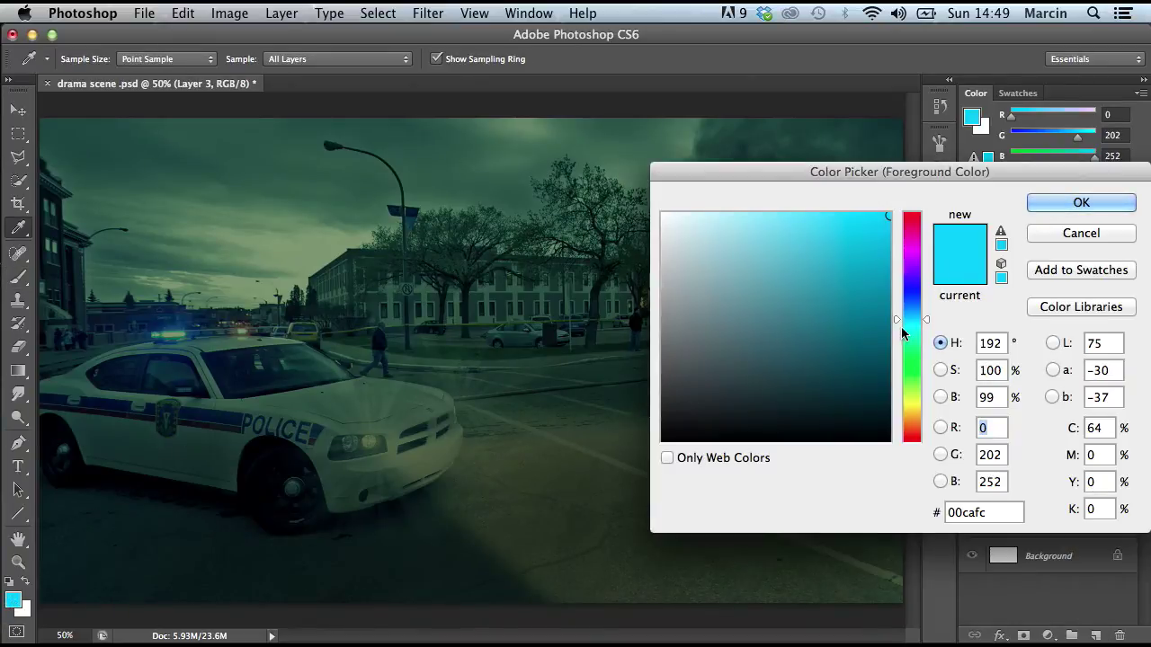
pyautogui.click(931, 321)
pyautogui.click(931, 319)
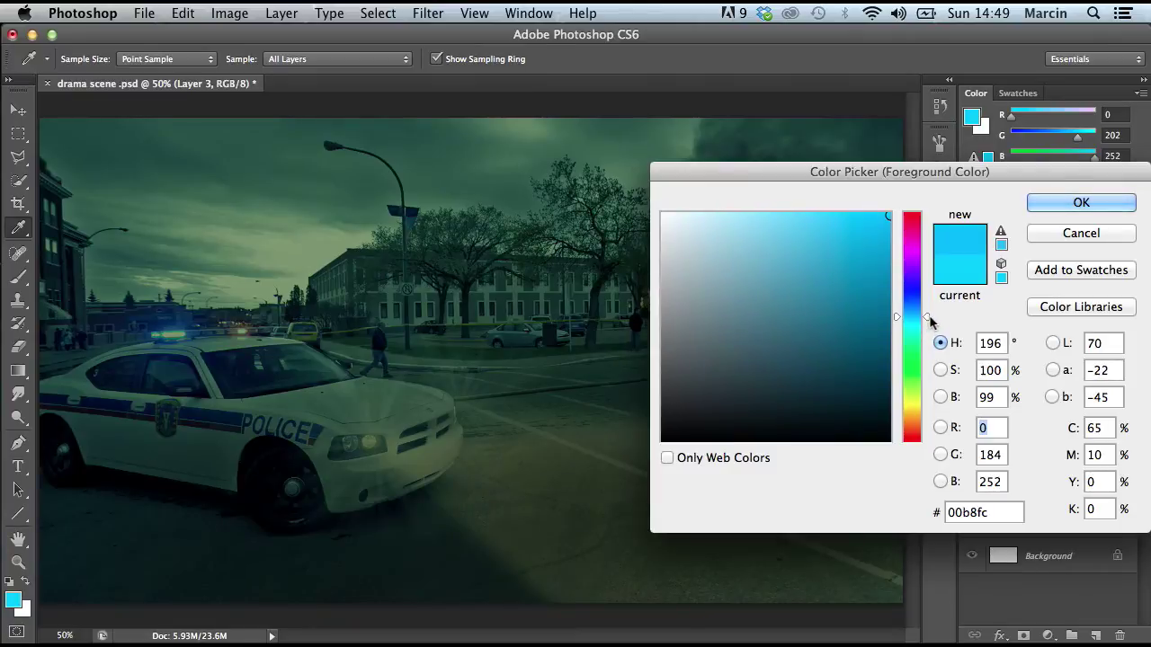
pyautogui.click(1043, 199)
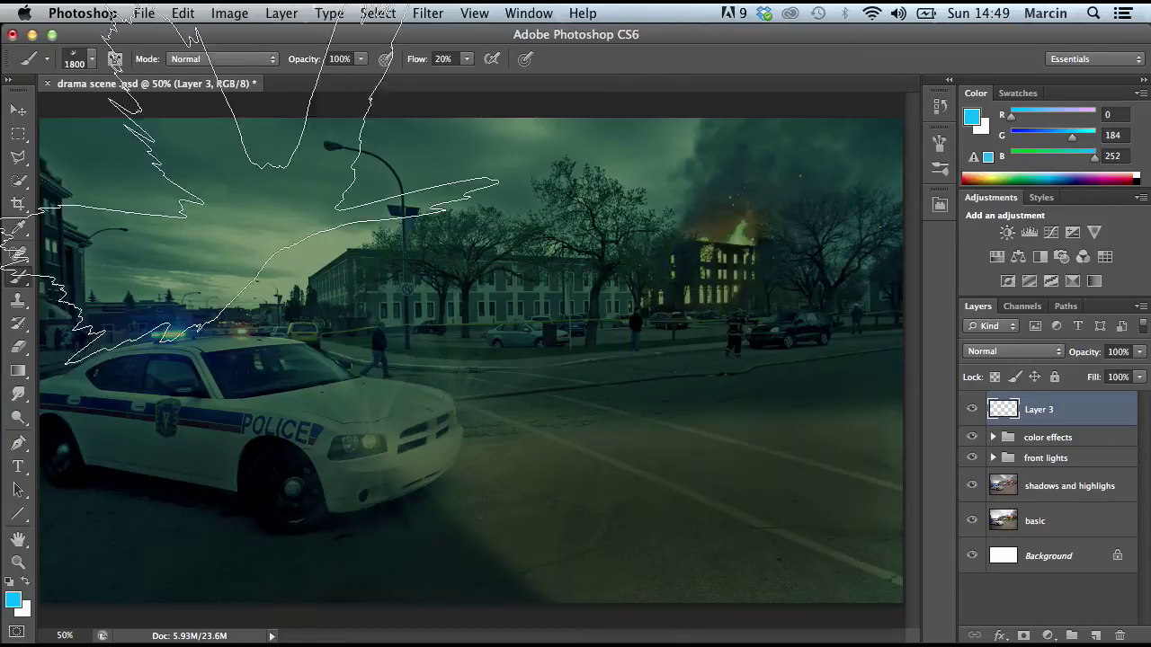
# Choose the 2500 px light-ray brush with the splayed beams and set its size to 1800 px
pyautogui.click(92, 60)
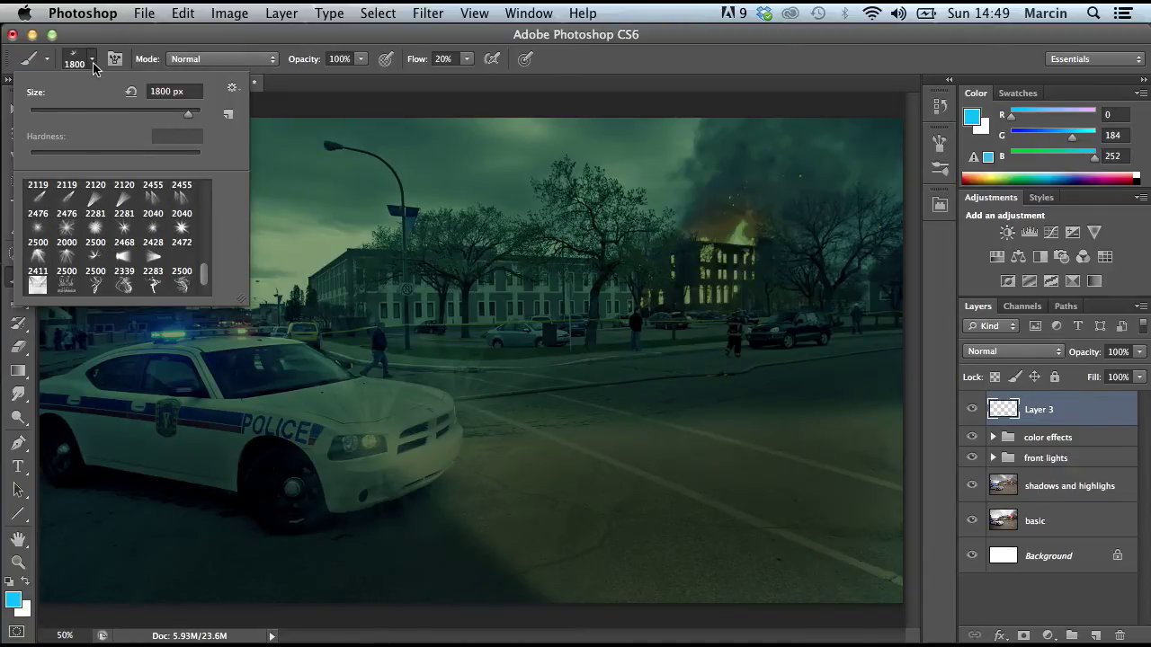
pyautogui.click(96, 258)
pyautogui.doubleClick(162, 91)
pyautogui.write('1800')
pyautogui.press('Return')
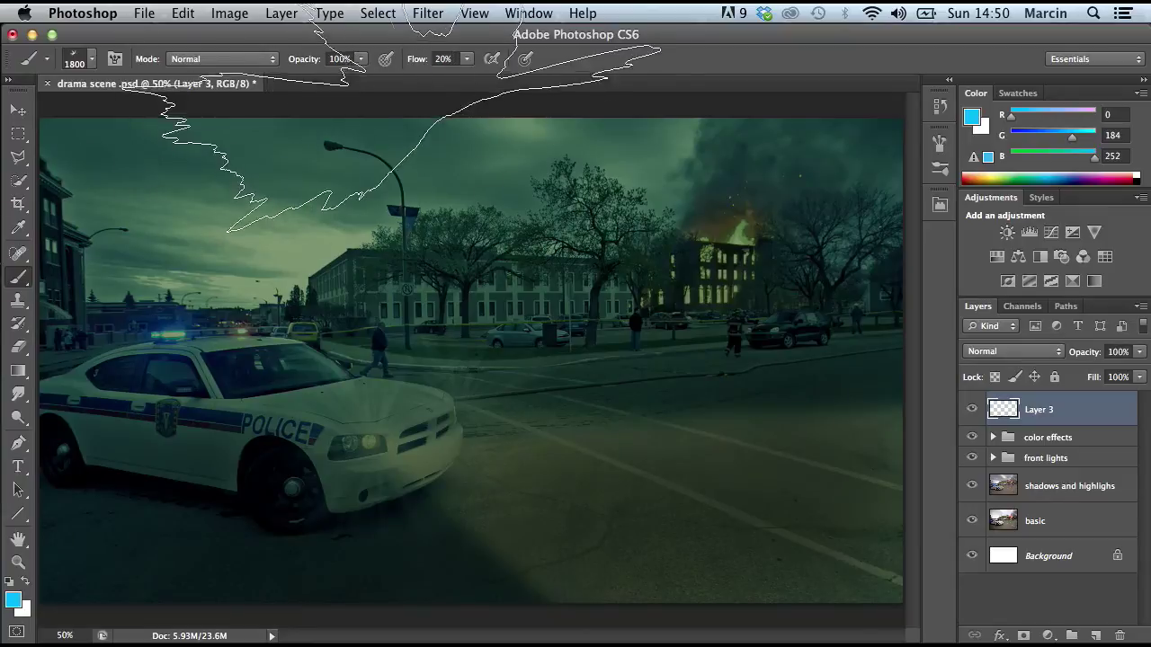
# Stamp a blue ray burst on the police car's blue roof light at 100% flow, after trying 1% flow
pyautogui.click(466, 59)
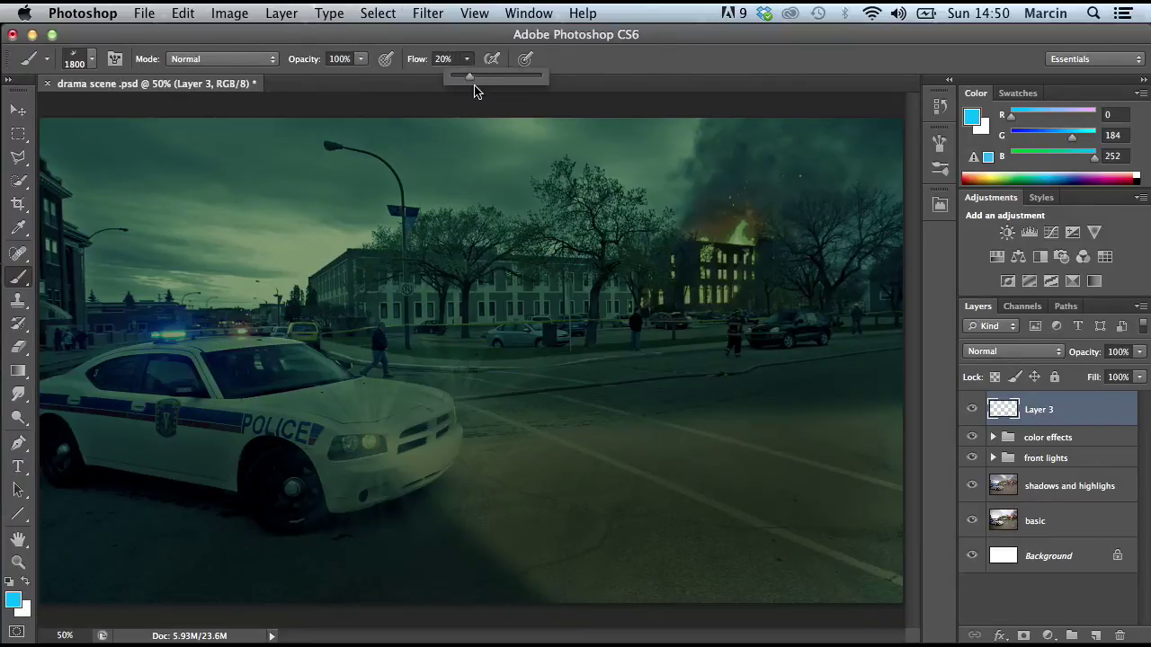
pyautogui.moveTo(658, 74); pyautogui.dragTo(131, 405)
pyautogui.click(132, 281)
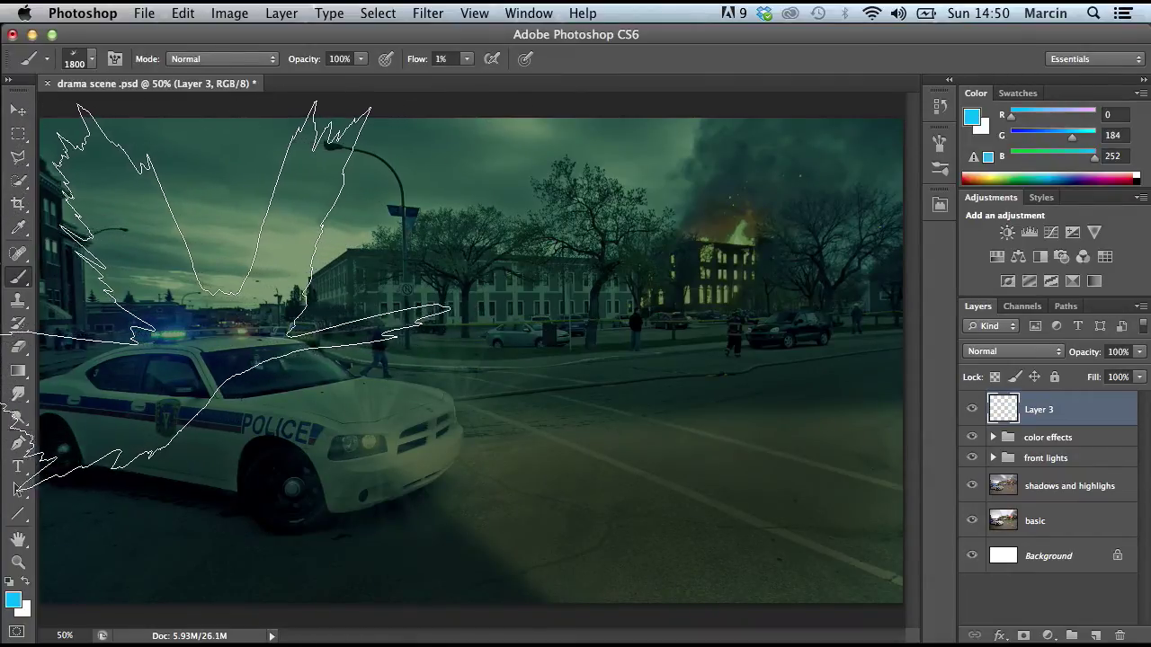
pyautogui.moveTo(467, 58)
pyautogui.mouseDown()
pyautogui.moveTo(480, 93)
pyautogui.moveTo(565, 81)
pyautogui.mouseUp()
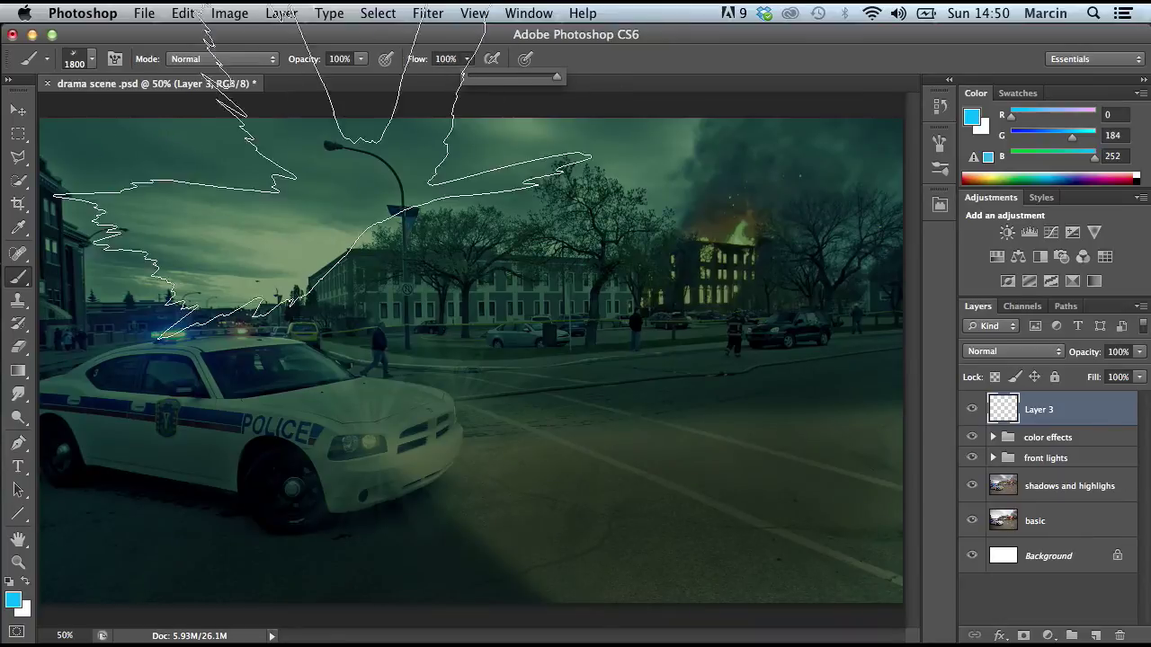
pyautogui.click(179, 323)
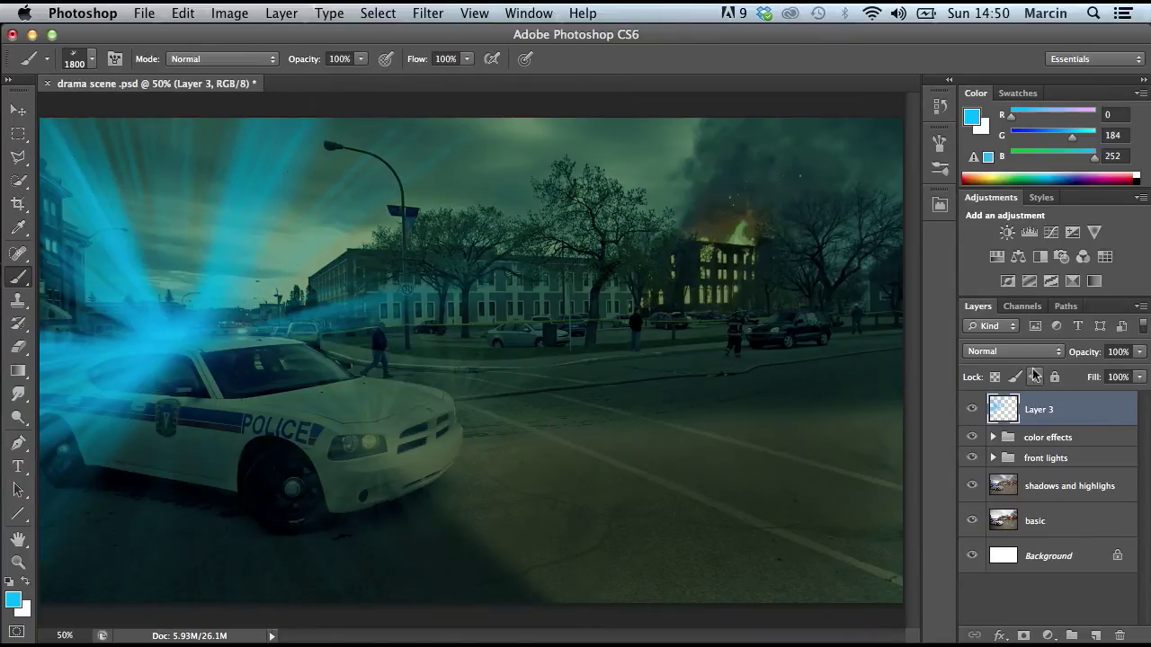
# Try Soft Light on the blue ray layer and settle on the Overlay blend mode
pyautogui.click(1038, 352)
pyautogui.click(1014, 523)
pyautogui.click(1034, 351)
pyautogui.click(1010, 362)
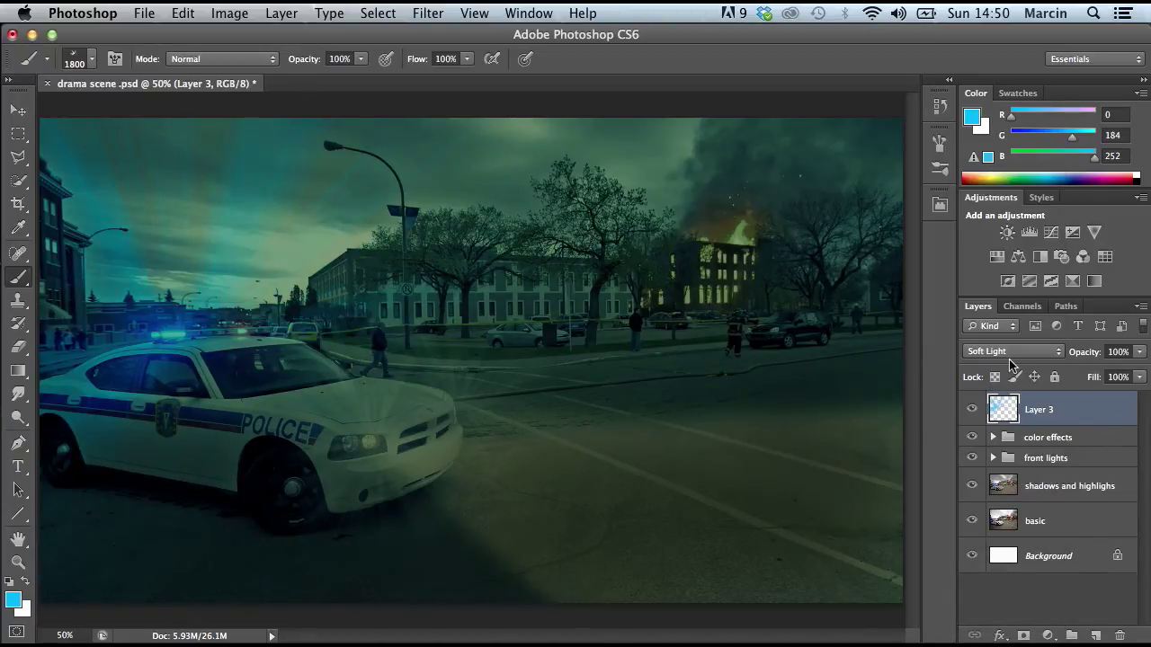
pyautogui.click(1001, 356)
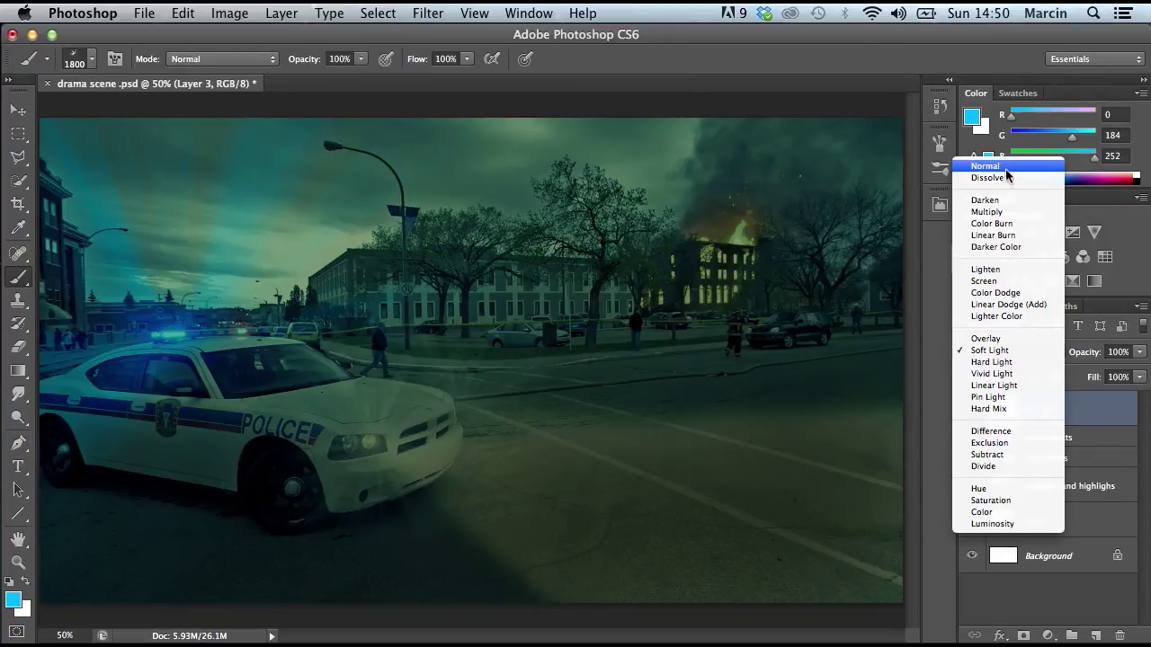
pyautogui.click(986, 339)
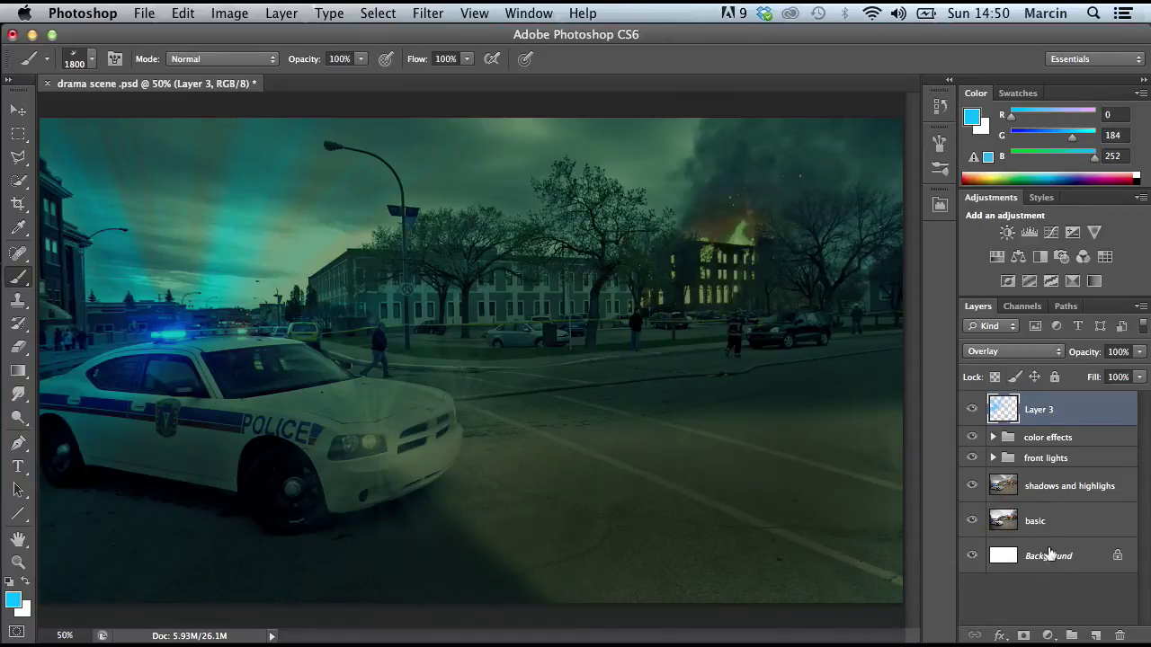
# On a new layer above Layer 3, stamp an orange (#fc6500) ray burst over the police car's red roof light
pyautogui.click(1095, 636)
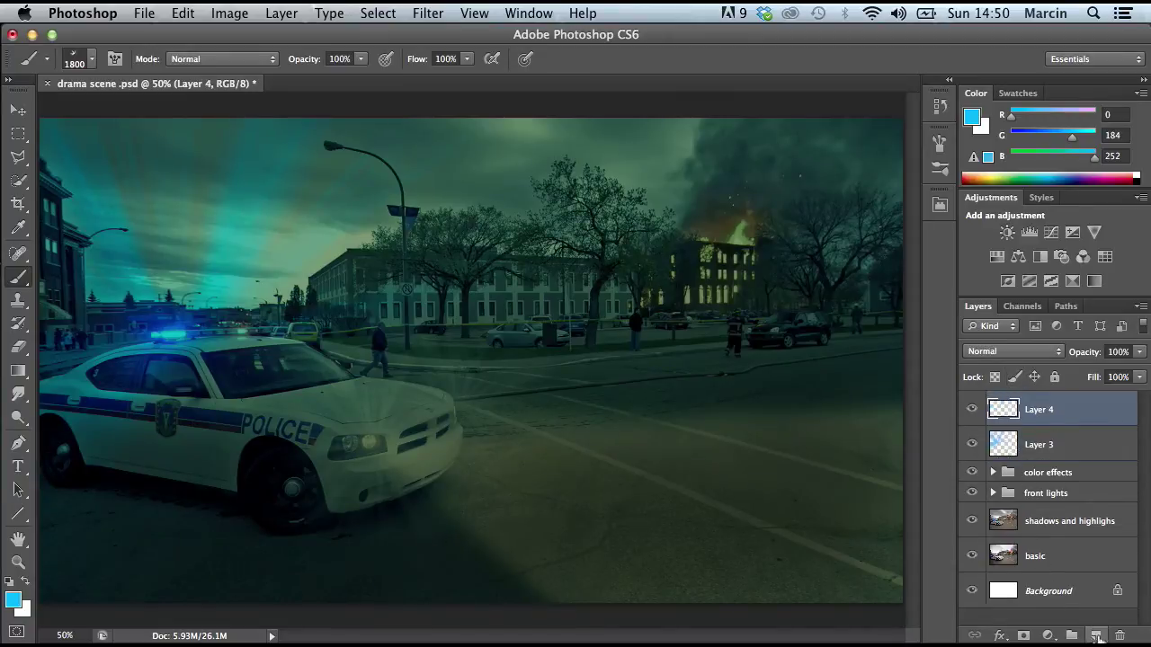
pyautogui.click(13, 600)
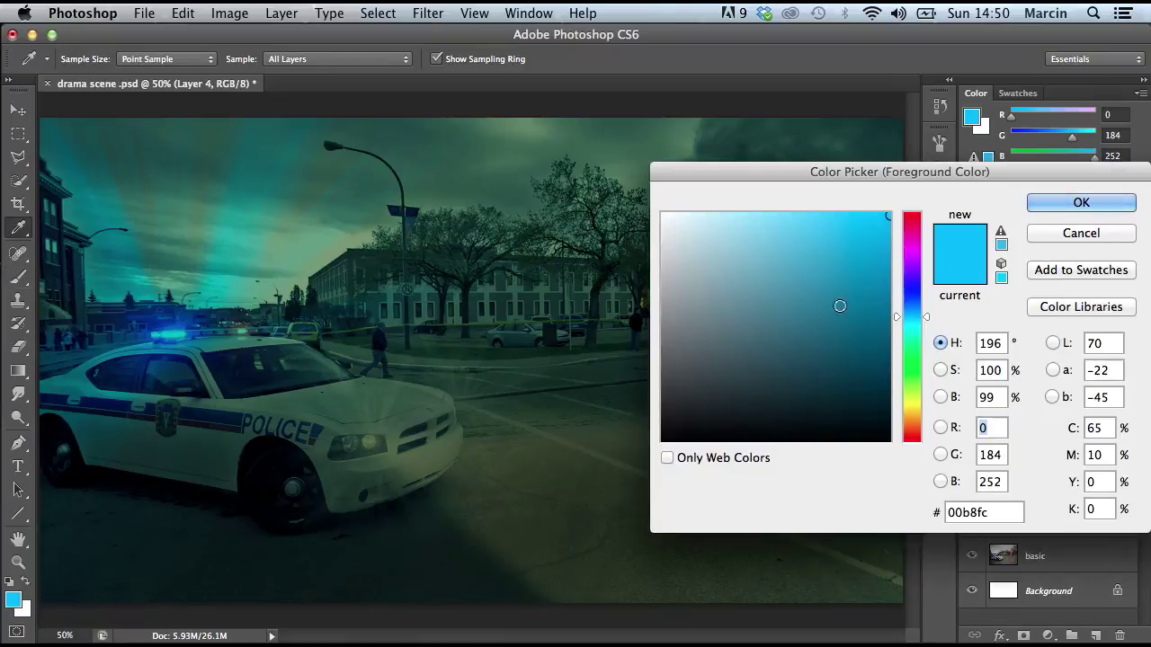
pyautogui.moveTo(908, 401); pyautogui.dragTo(916, 433)
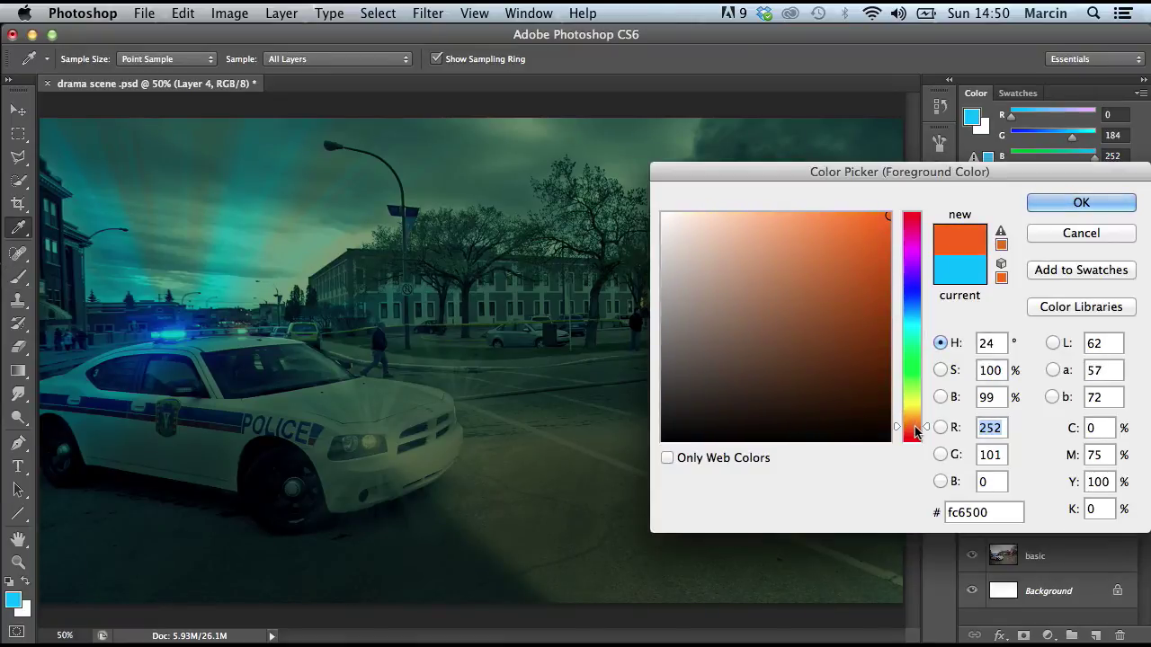
pyautogui.click(1064, 200)
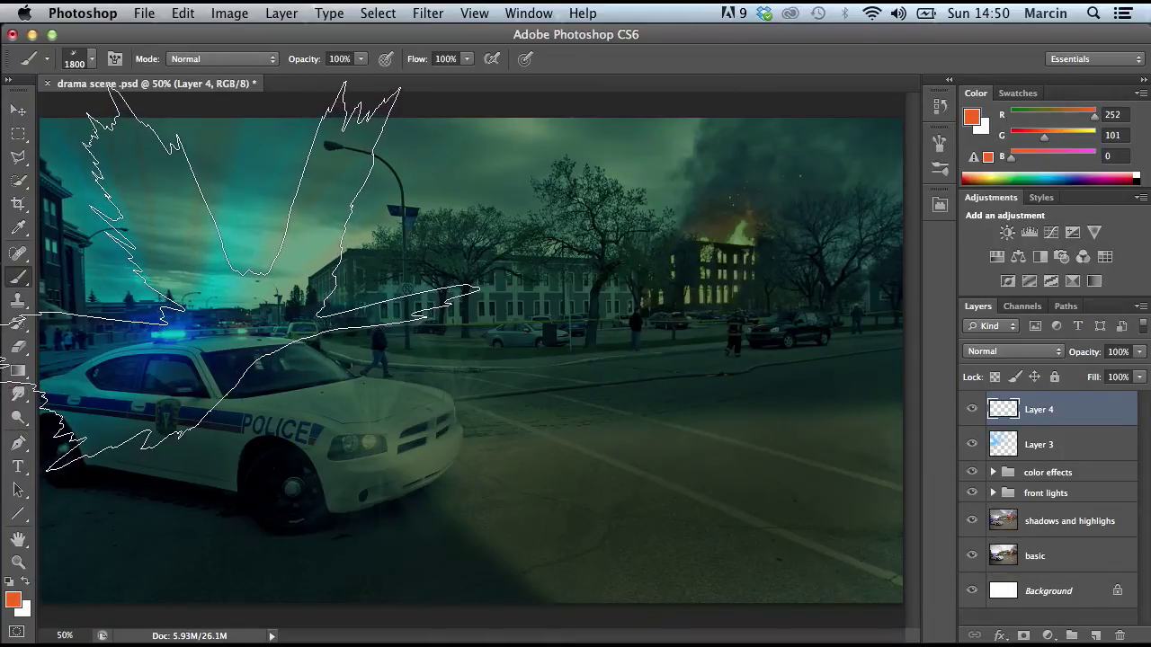
pyautogui.click(242, 297)
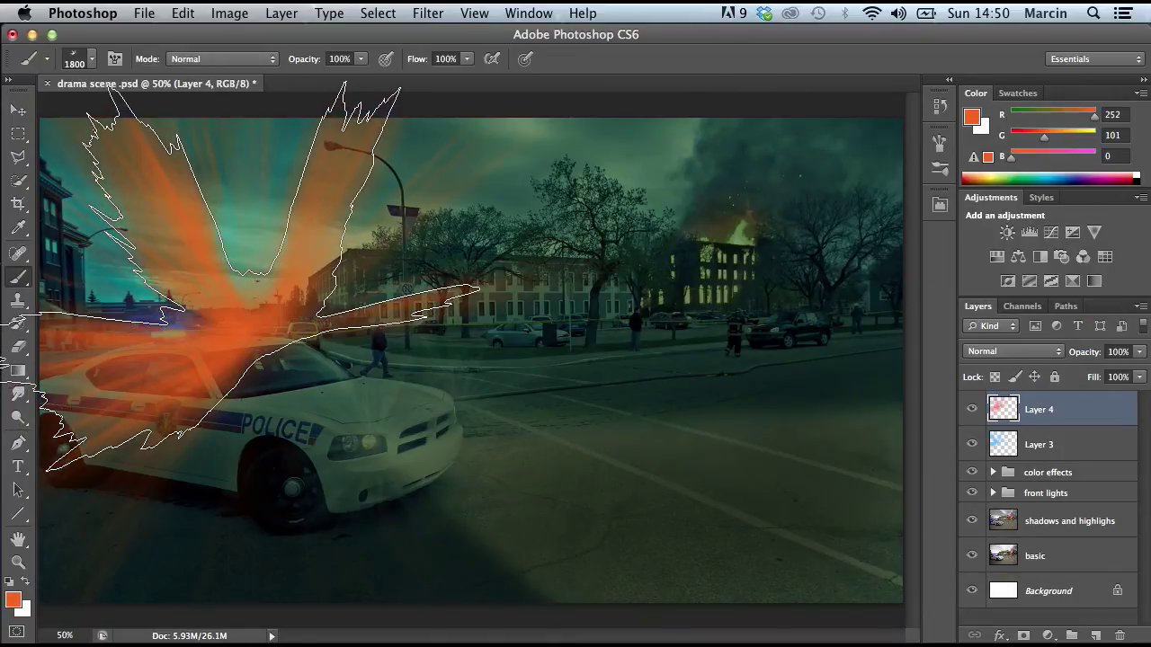
# Try Overlay blending with 64% opacity on the orange ray layer, then return it to Normal at full opacity
pyautogui.click(1013, 352)
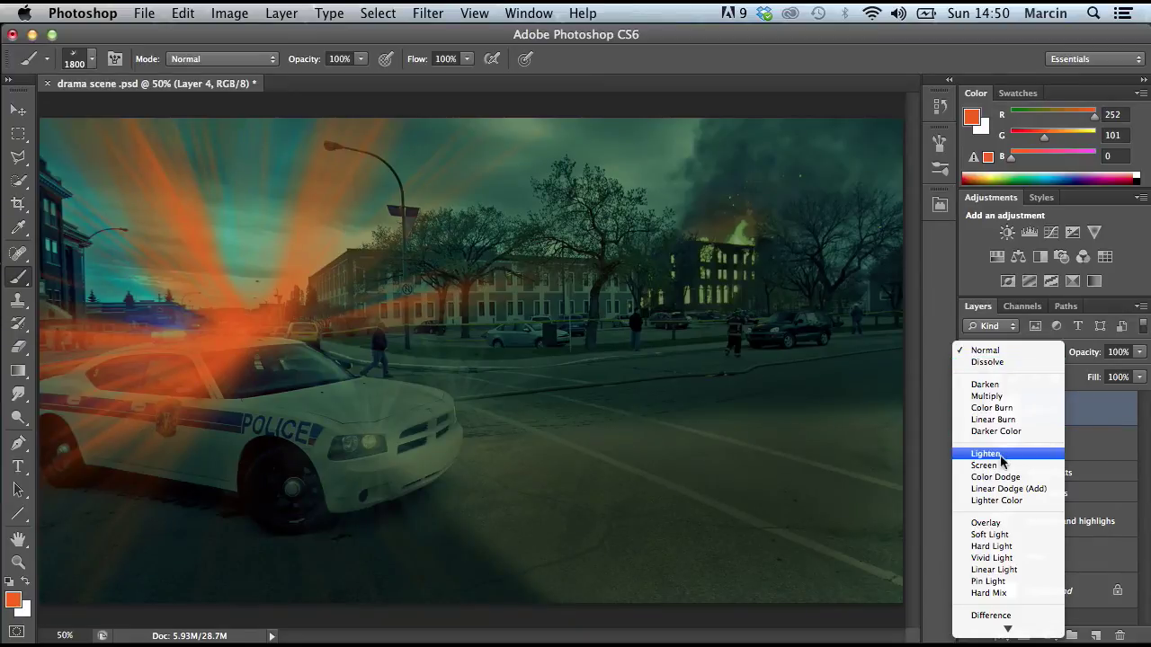
pyautogui.press('Escape')
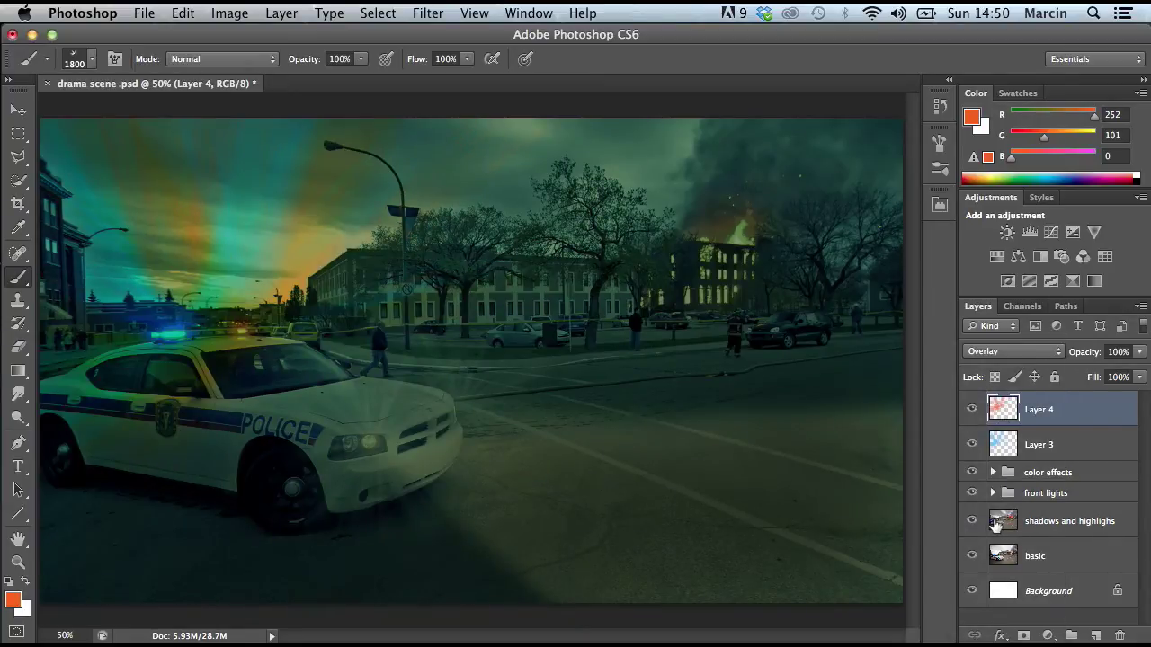
pyautogui.click(1138, 353)
pyautogui.moveTo(1130, 364); pyautogui.dragTo(1112, 372)
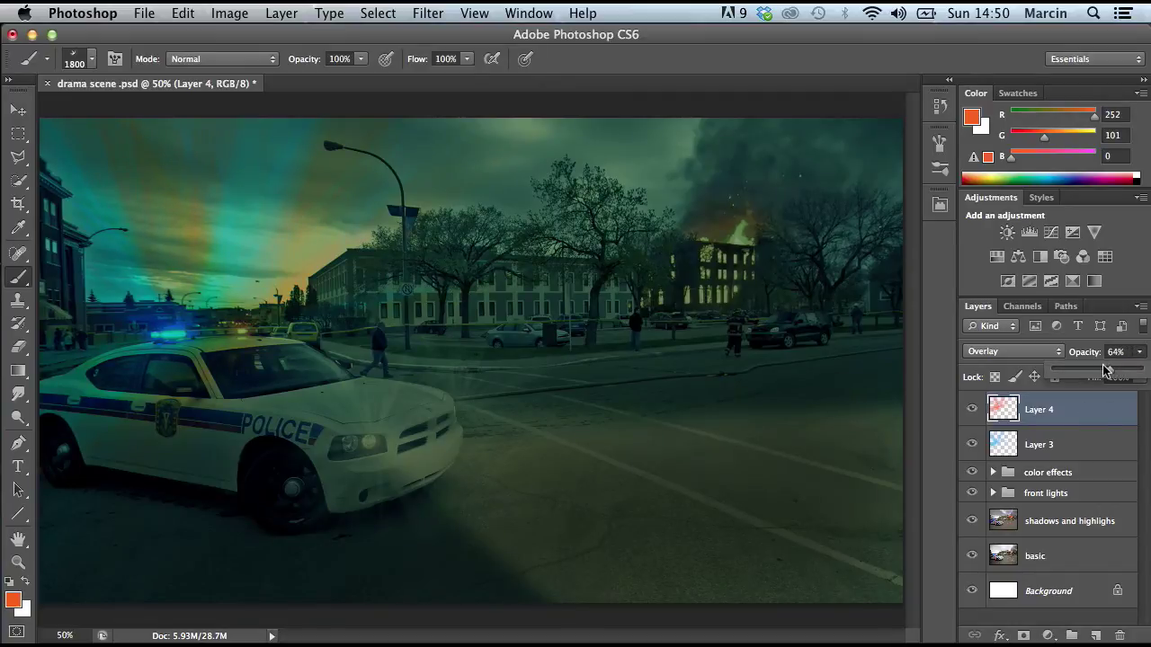
pyautogui.press('Escape')
pyautogui.click(989, 352)
pyautogui.click(980, 179)
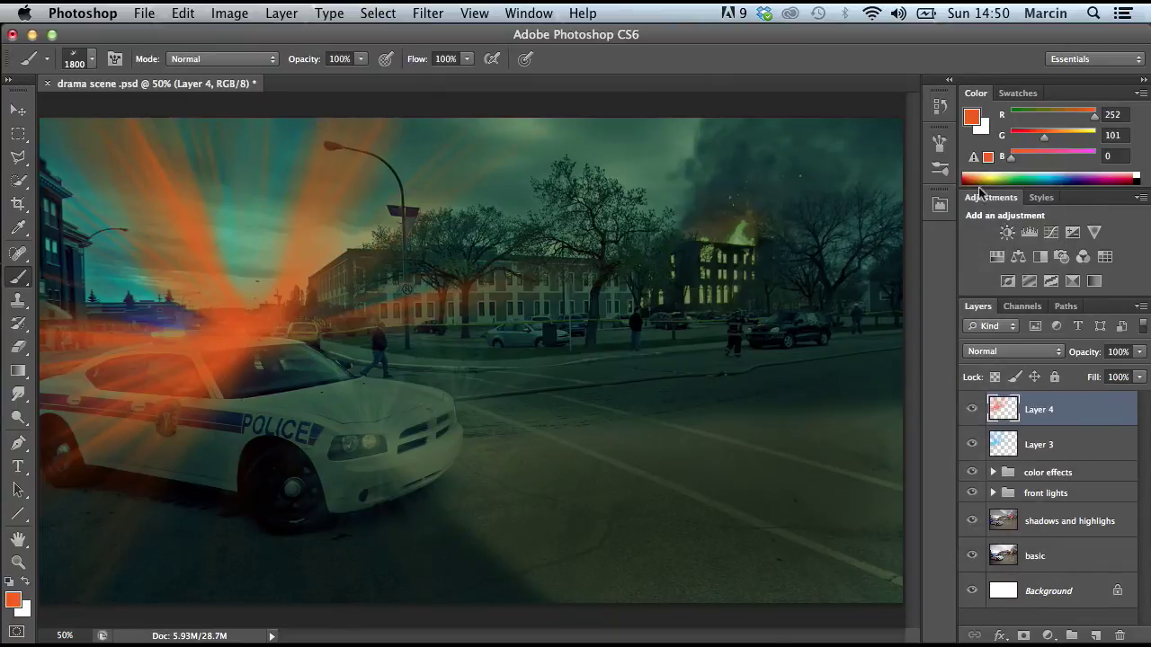
# Lower the opacity of the orange ray layer to 23%
pyautogui.click(1138, 352)
pyautogui.moveTo(1111, 368); pyautogui.dragTo(1092, 372)
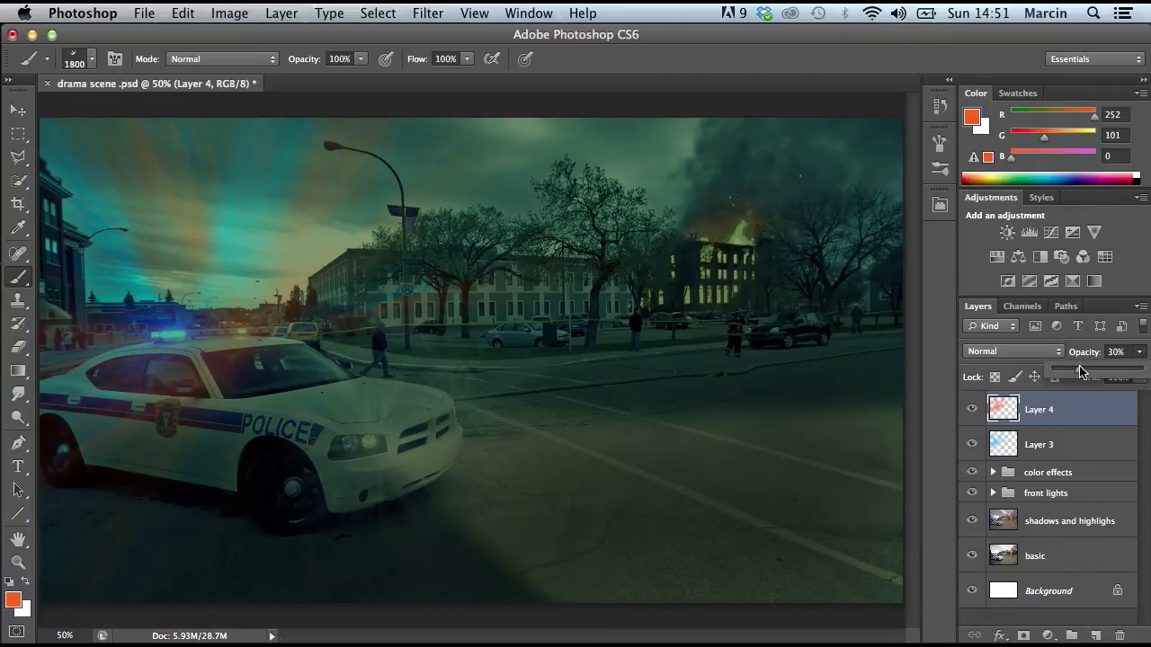
pyautogui.moveTo(1078, 373); pyautogui.dragTo(1072, 374)
pyautogui.moveTo(1083, 374); pyautogui.dragTo(1079, 375)
pyautogui.click(1142, 354)
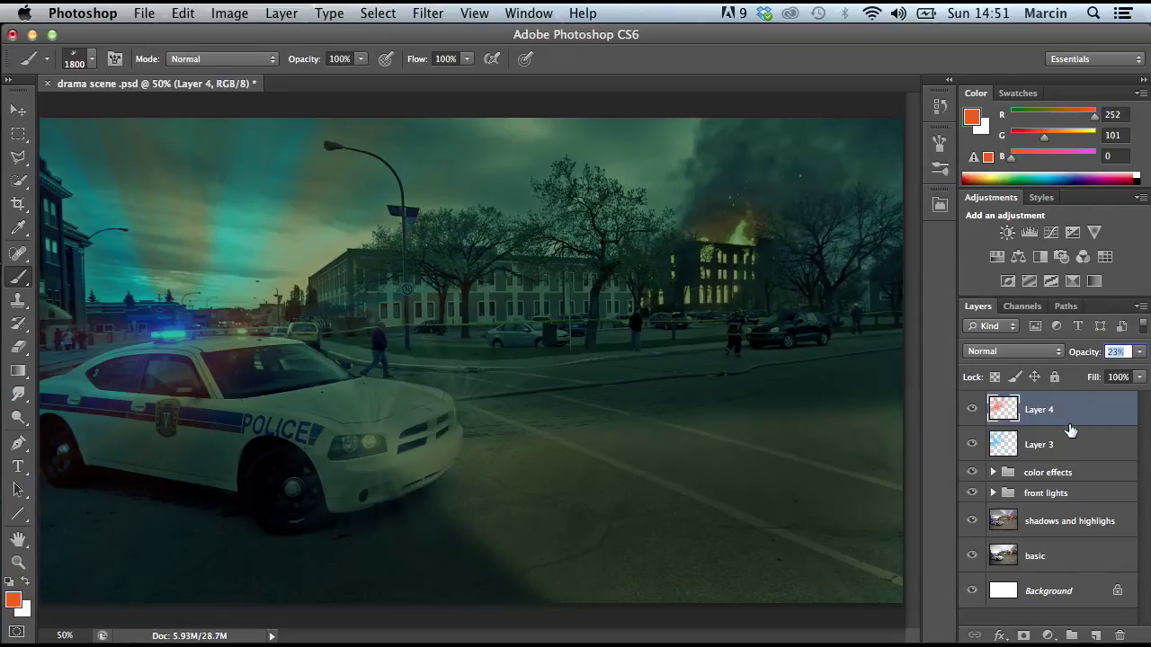
# Rename Layer 3 as blue and Layer 4 as red
pyautogui.doubleClick(1048, 444)
pyautogui.write('bl')
pyautogui.press('Return')
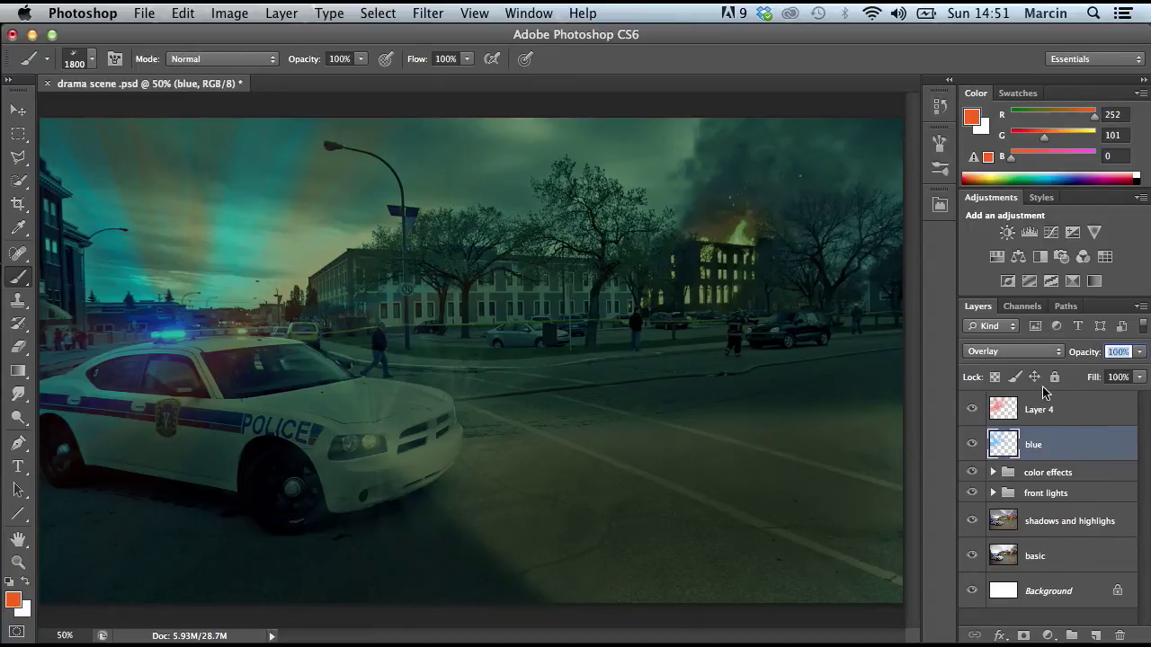
pyautogui.doubleClick(1039, 409)
pyautogui.write('red')
pyautogui.press('Return')
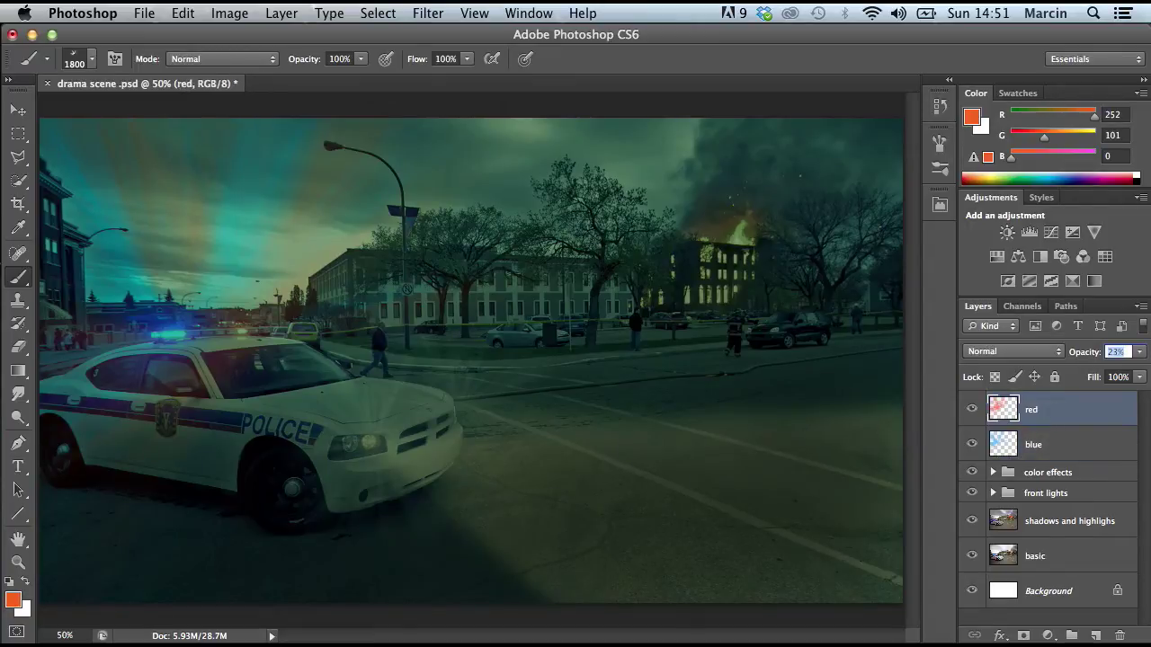
# Group the red and blue layers together and name the group color lights
pyautogui.keyDown('shift'); pyautogui.click(1055, 447); pyautogui.keyUp('shift')
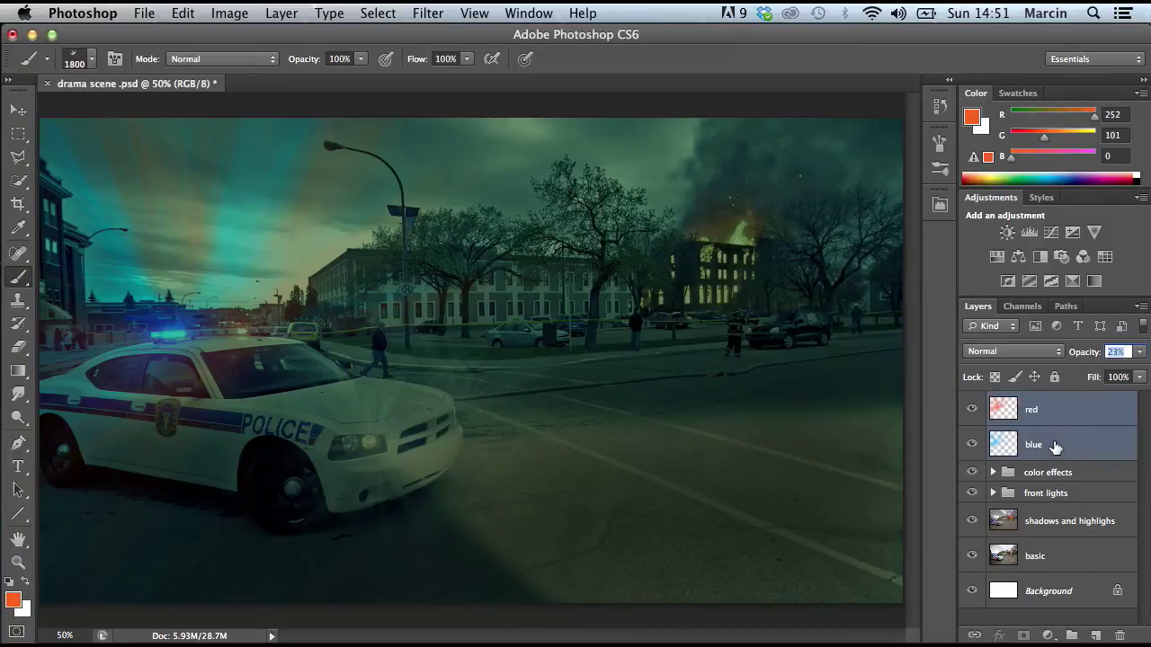
pyautogui.press('super+g')
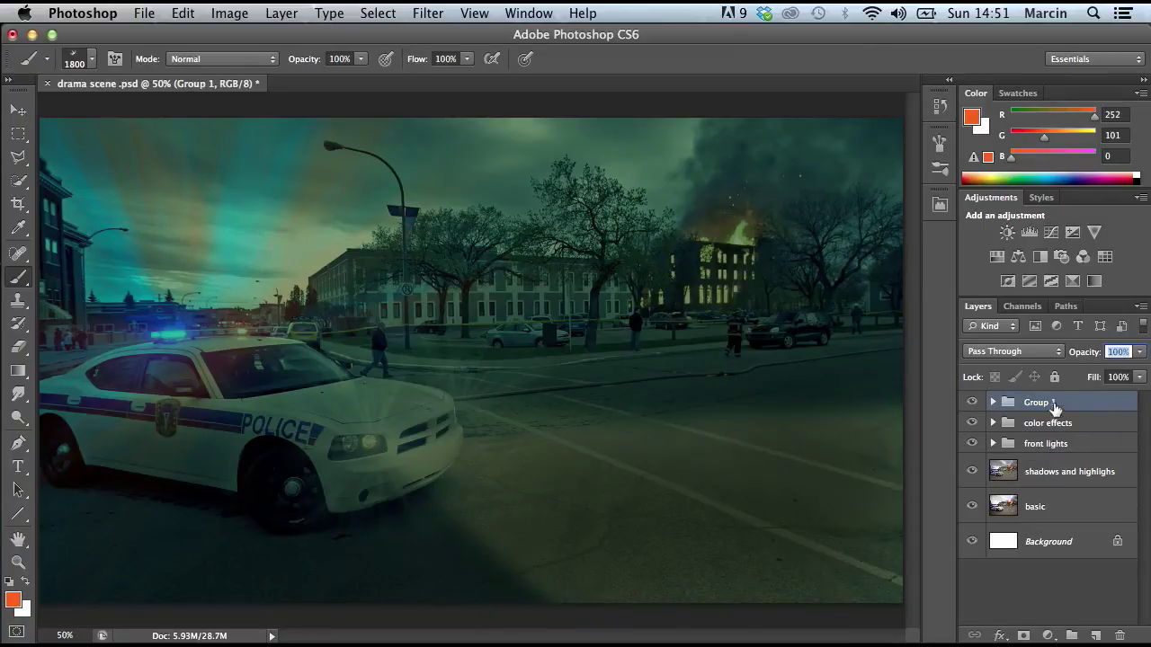
pyautogui.doubleClick(1038, 402)
pyautogui.write('color lights')
pyautogui.press('Return')
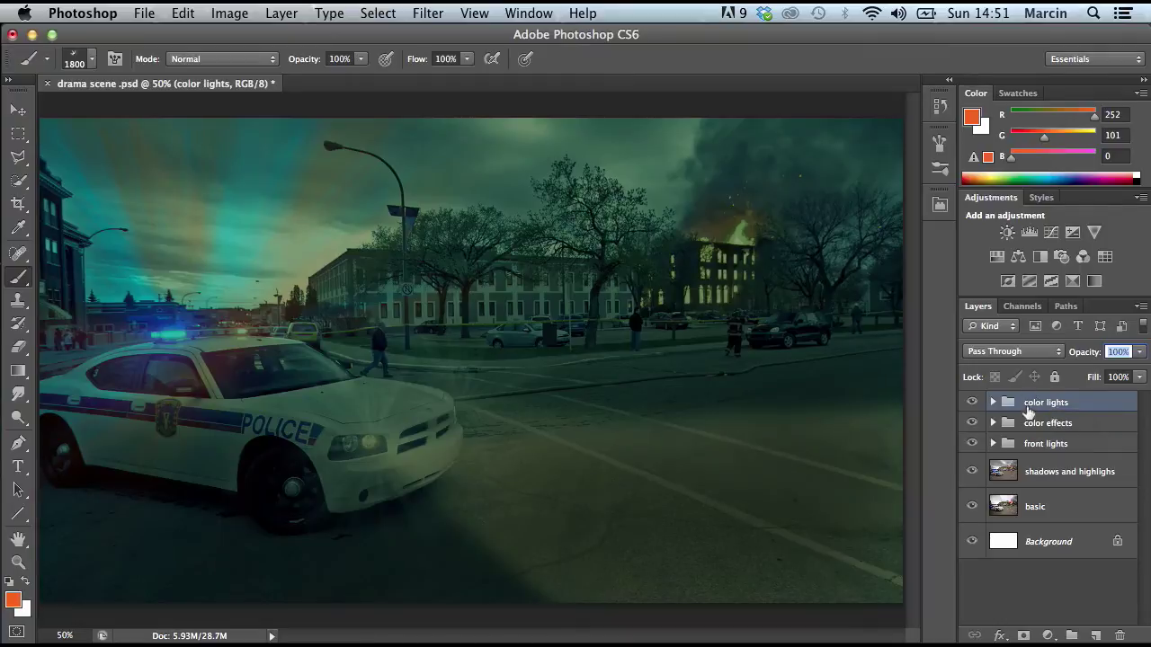
# Lower the opacity of the blue layer inside the color lights group to 70%, trying 80% first, and collapse the group
pyautogui.click(993, 402)
pyautogui.click(1048, 458)
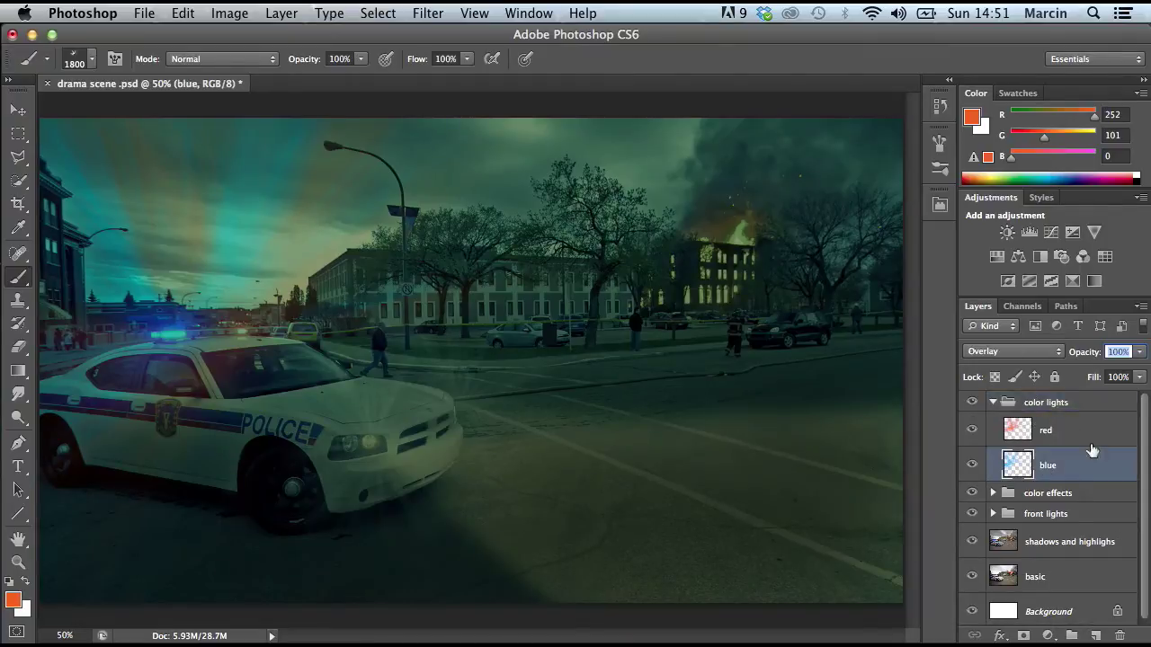
pyautogui.moveTo(1120, 352); pyautogui.dragTo(1108, 351)
pyautogui.write('80')
pyautogui.press('Return')
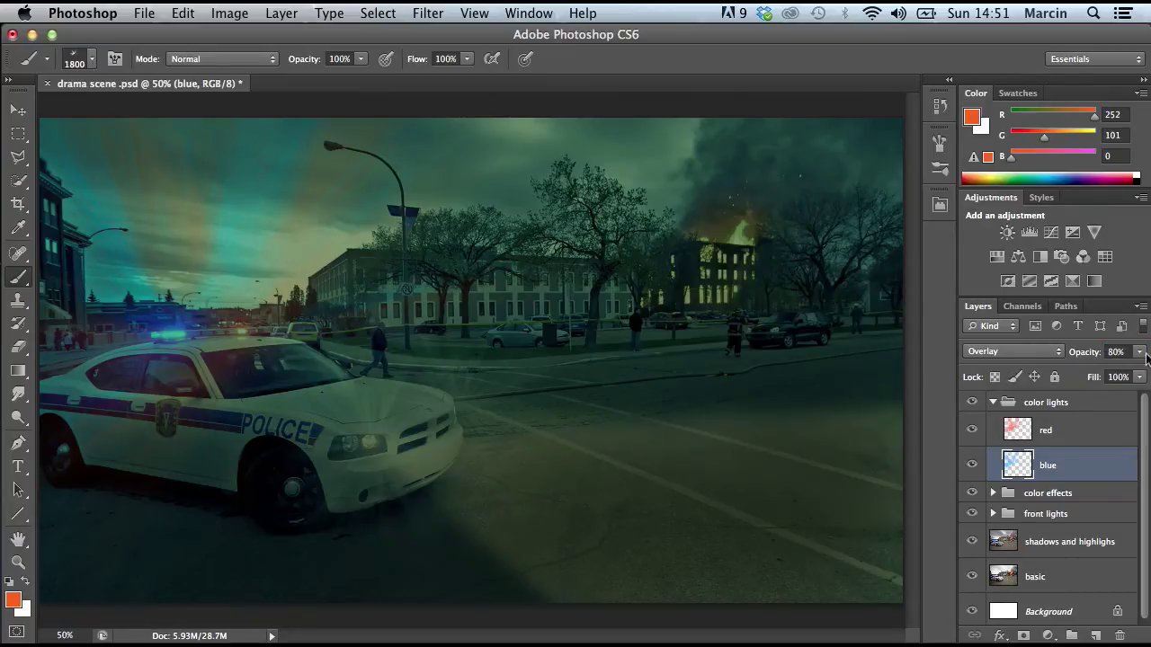
pyautogui.moveTo(1114, 352); pyautogui.dragTo(1149, 357)
pyautogui.write('70')
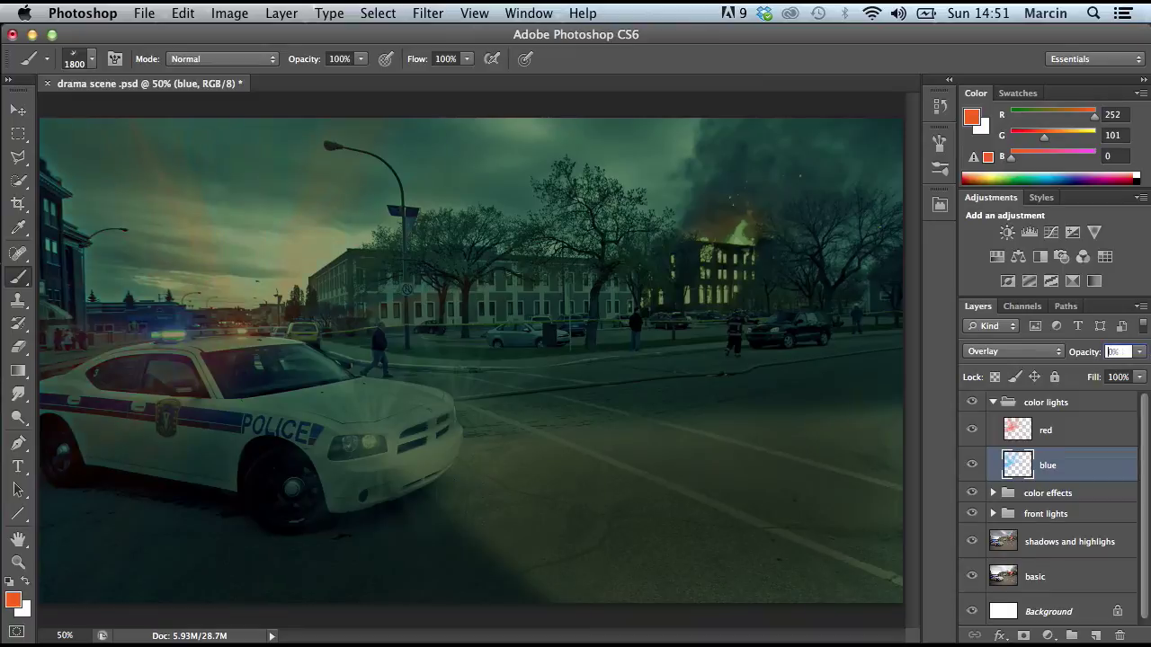
pyautogui.press('Return')
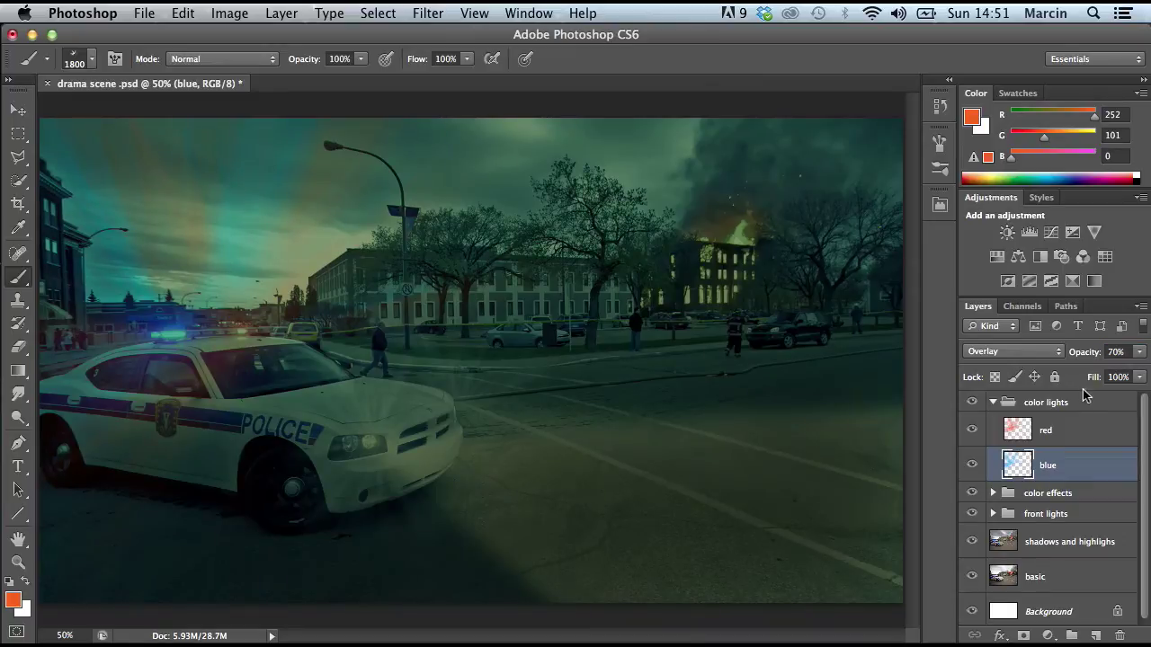
pyautogui.click(993, 402)
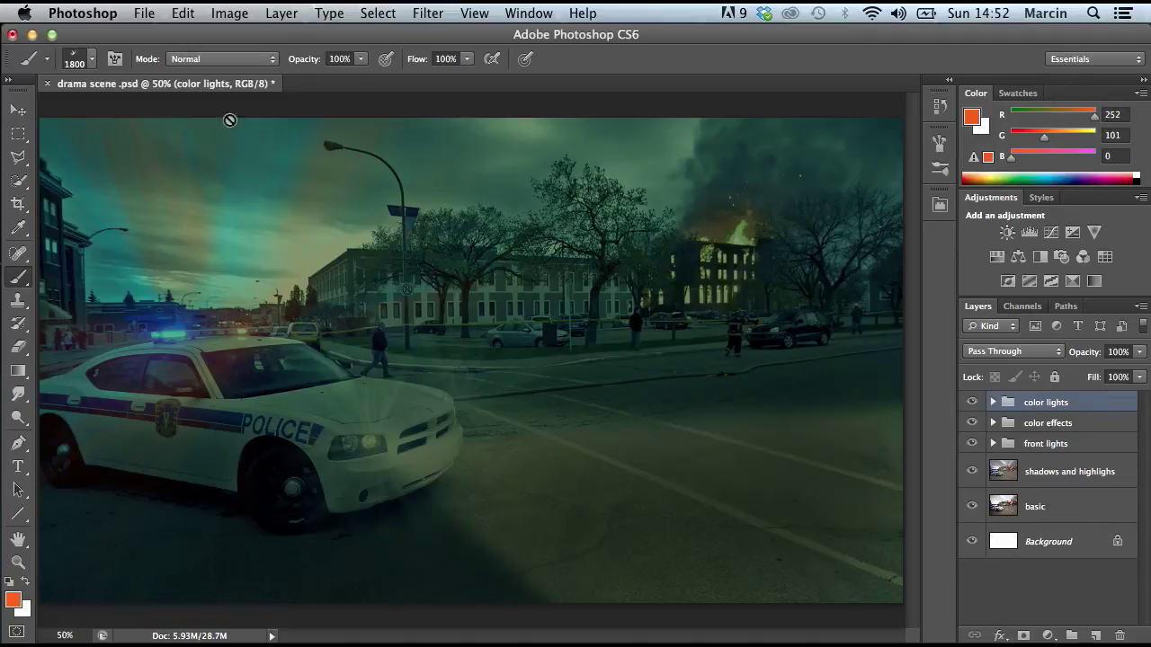
# Add a new layer directly above the shadows and highlighs layer and name it lantern
pyautogui.click(1065, 477)
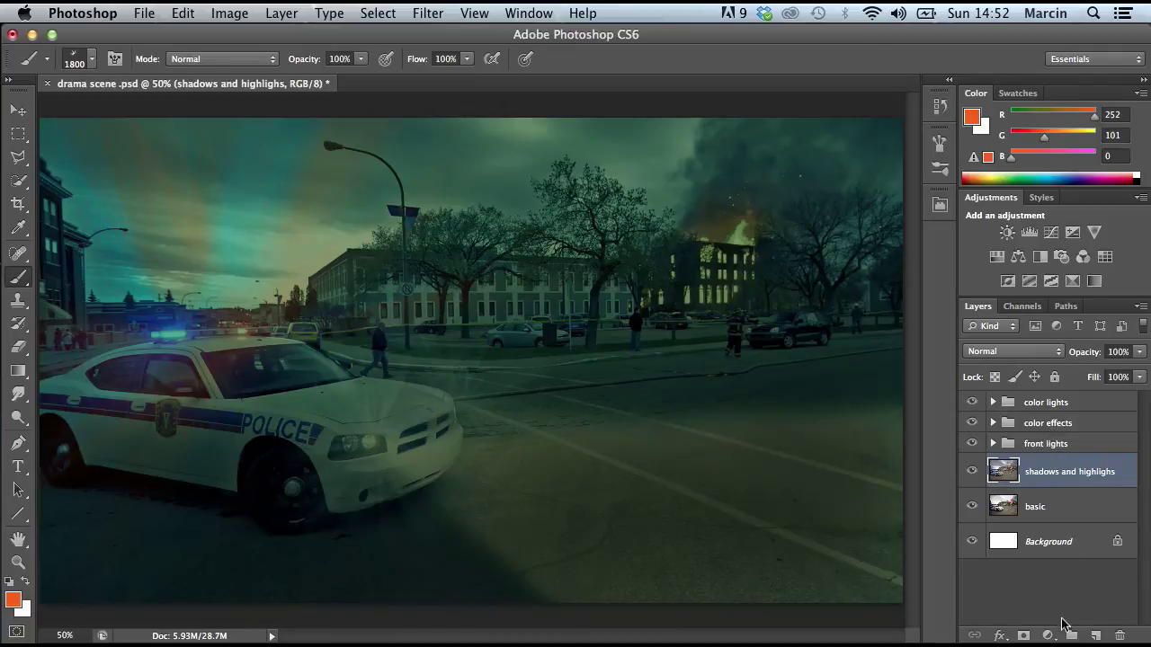
pyautogui.click(1096, 635)
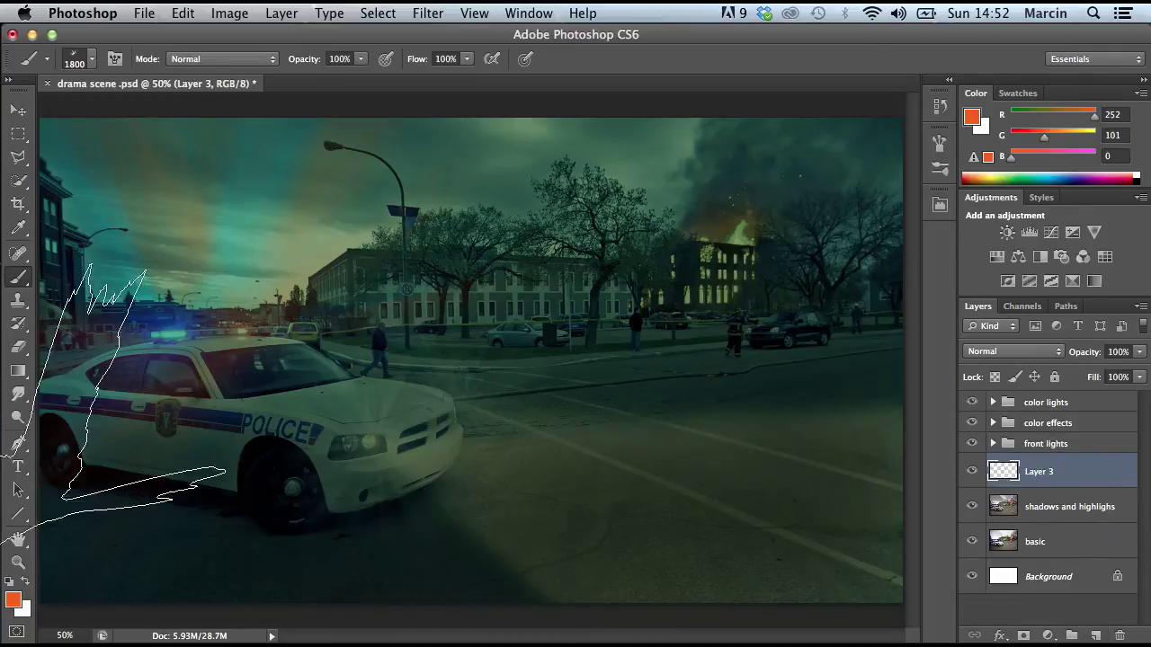
pyautogui.doubleClick(1039, 471)
pyautogui.press('BackSpace')
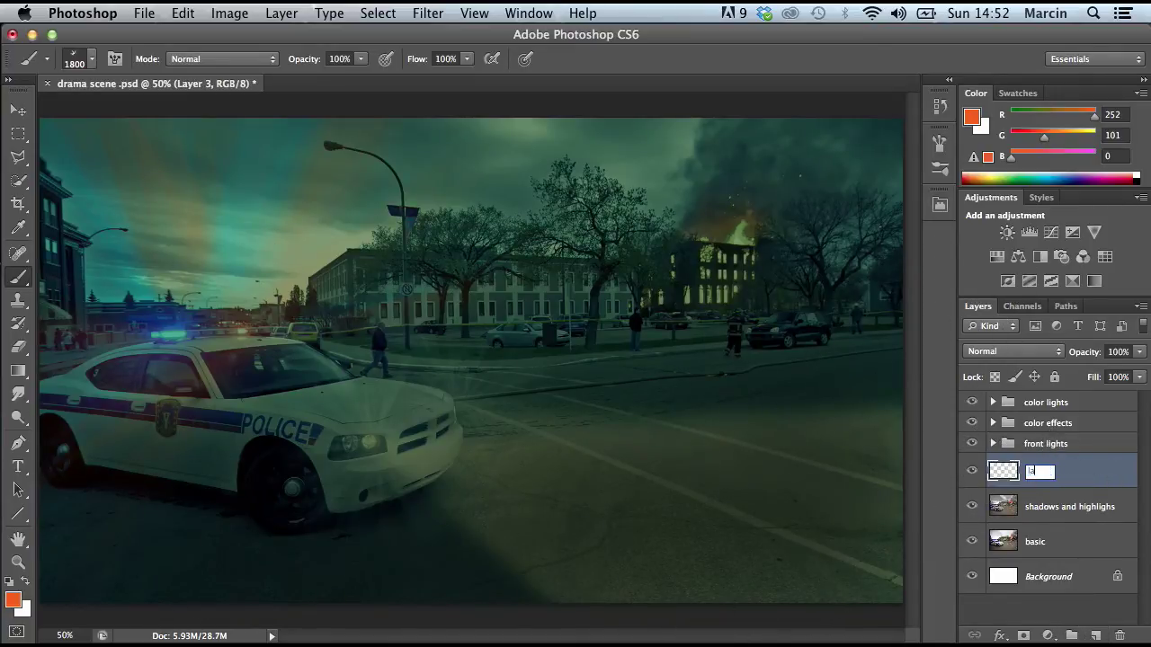
pyautogui.write('lantern')
pyautogui.press('Return')
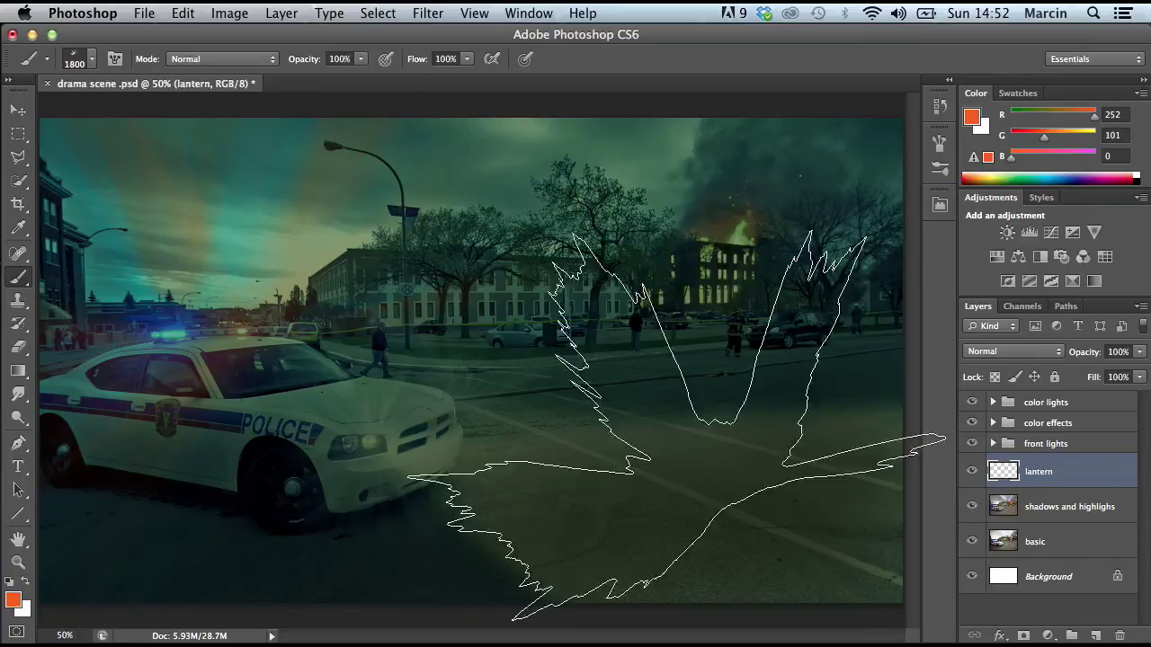
# Choose the second 1553 px light-beam brush and set its size to 426 px to fit the street lamp
pyautogui.click(78, 61)
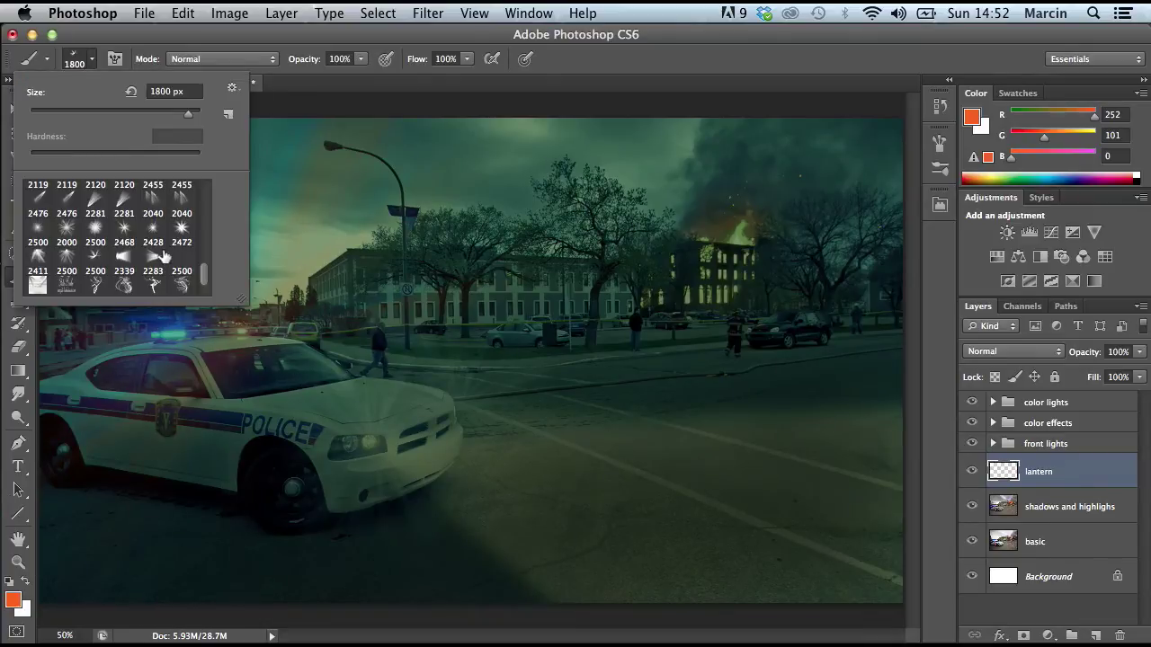
pyautogui.scroll(2, 208, 275)
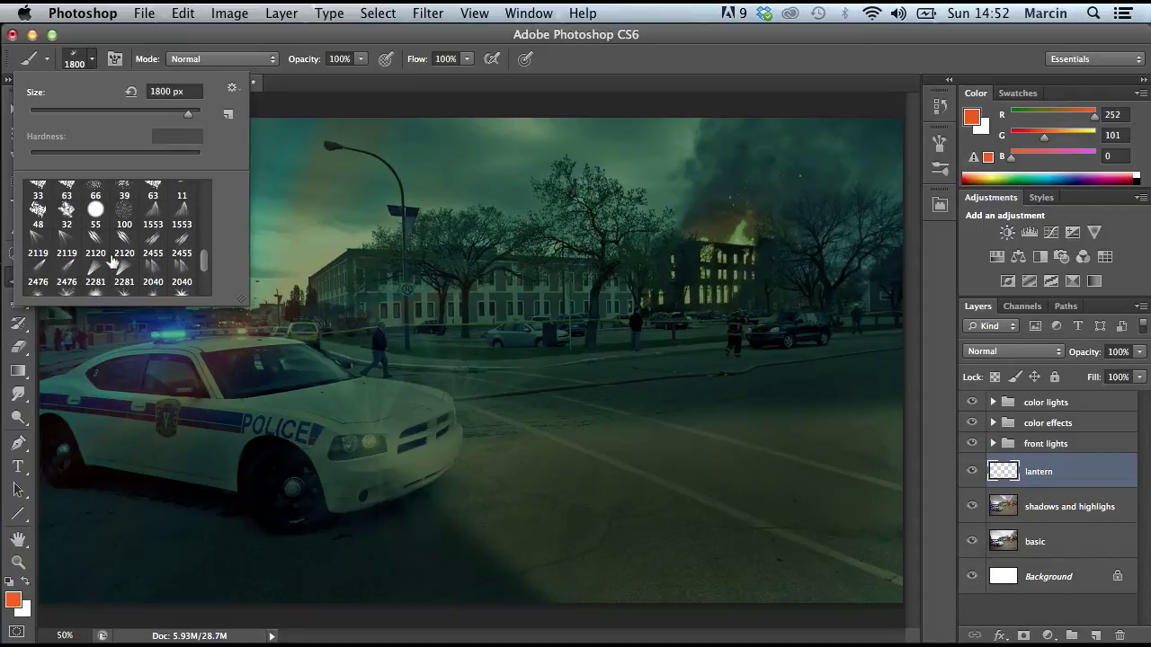
pyautogui.click(182, 224)
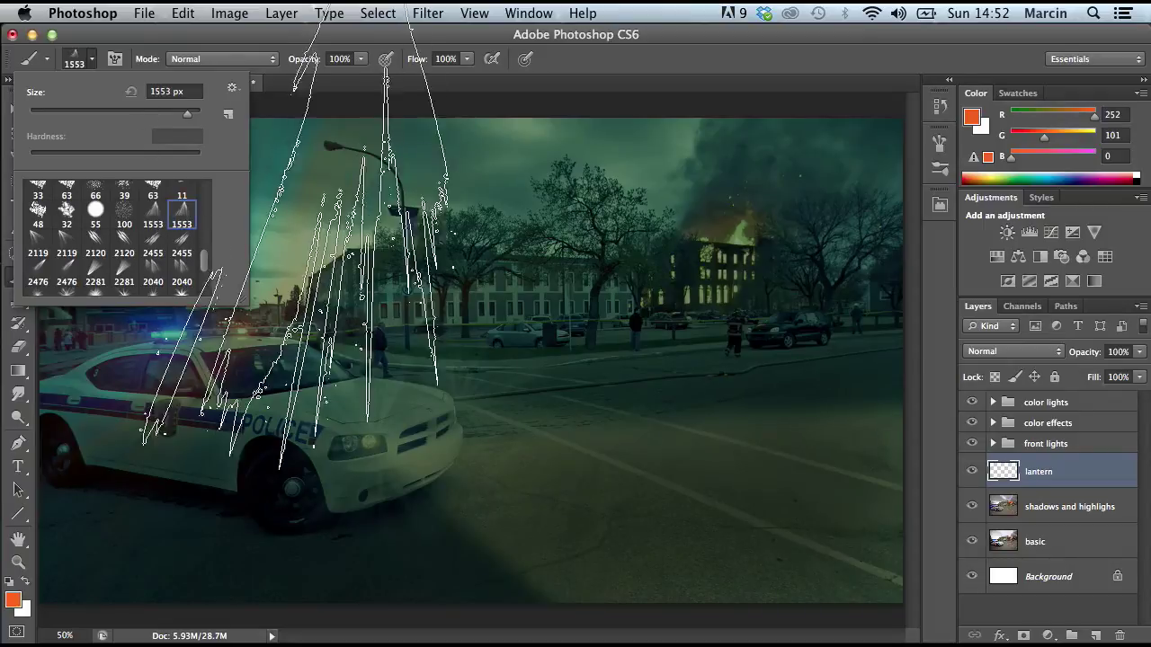
pyautogui.click(167, 113)
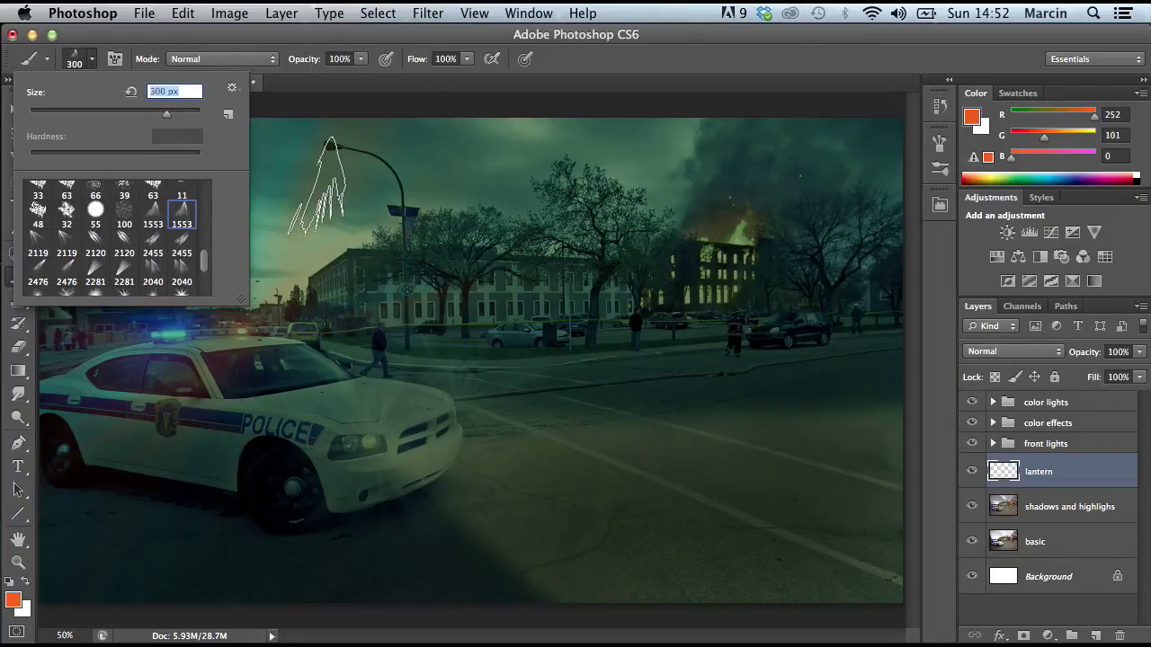
pyautogui.moveTo(170, 115); pyautogui.dragTo(177, 114)
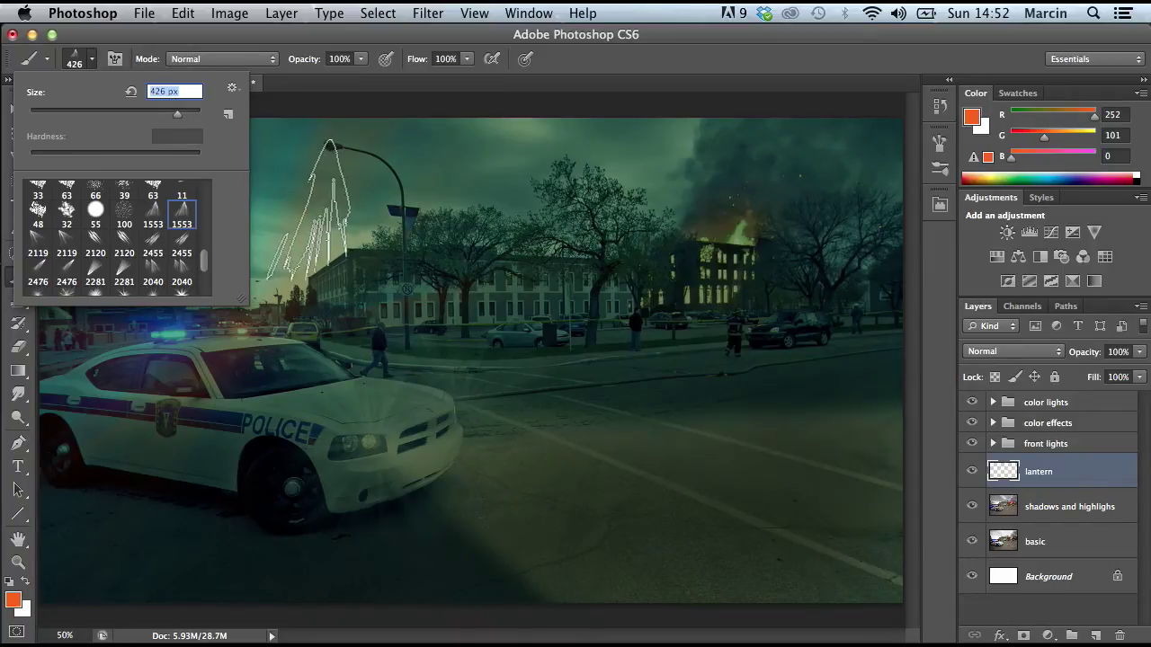
# Try stamping an orange light beam below the street lamp, and undo the stamp
pyautogui.click(310, 215)
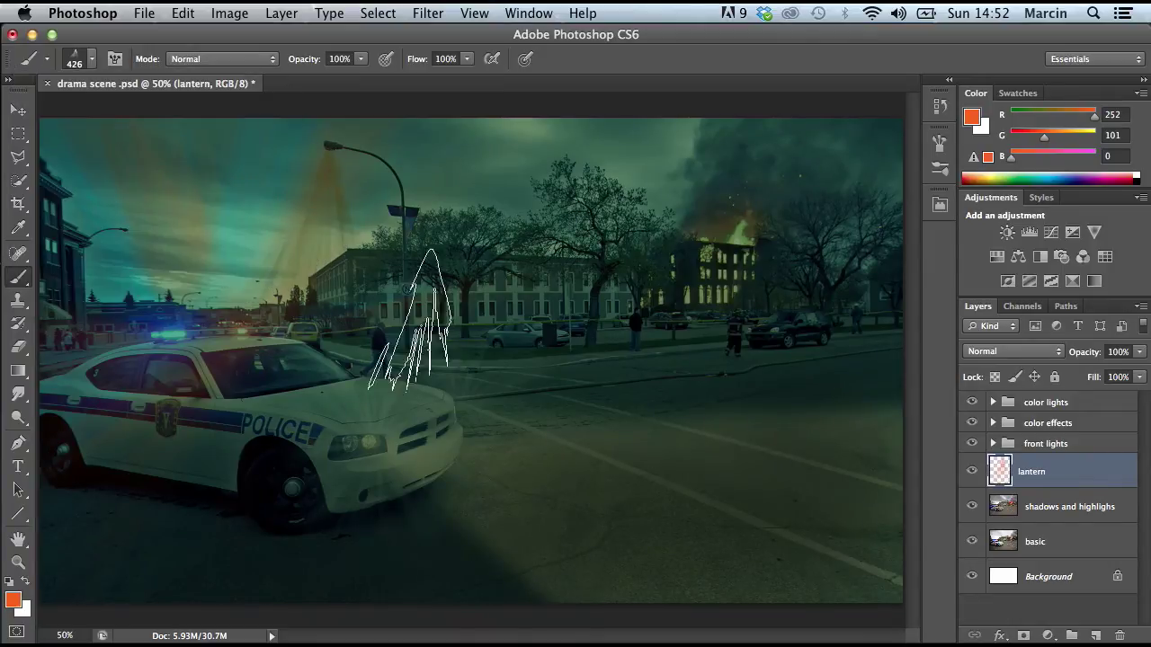
pyautogui.click(189, 14)
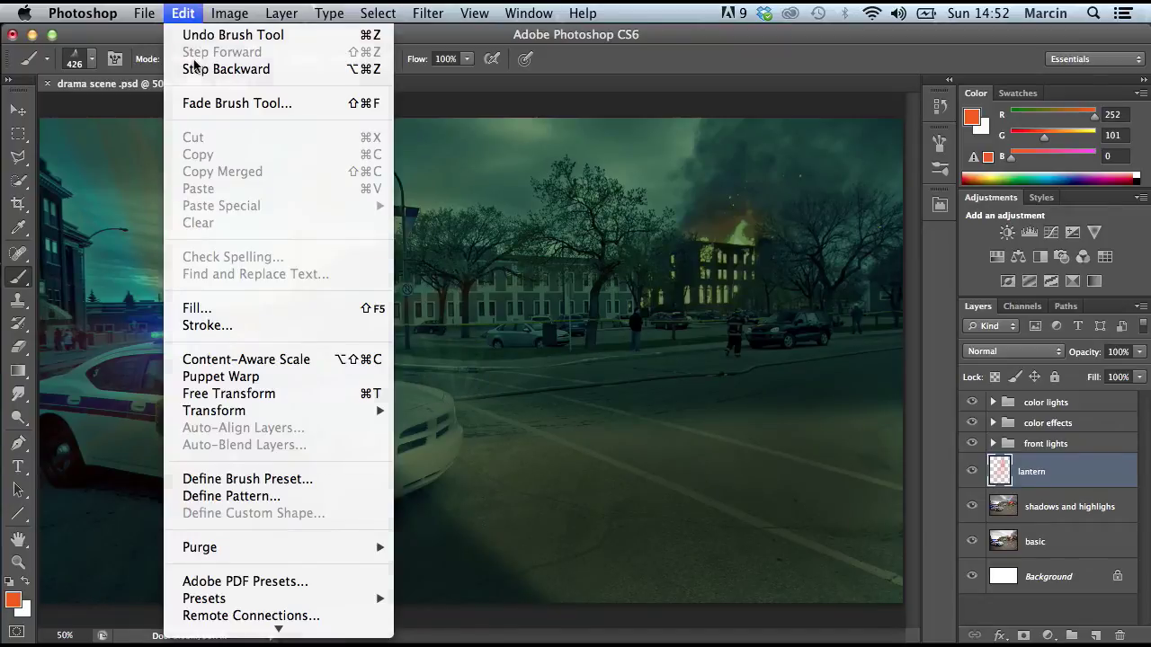
pyautogui.click(193, 66)
pyautogui.click(184, 13)
pyautogui.click(196, 70)
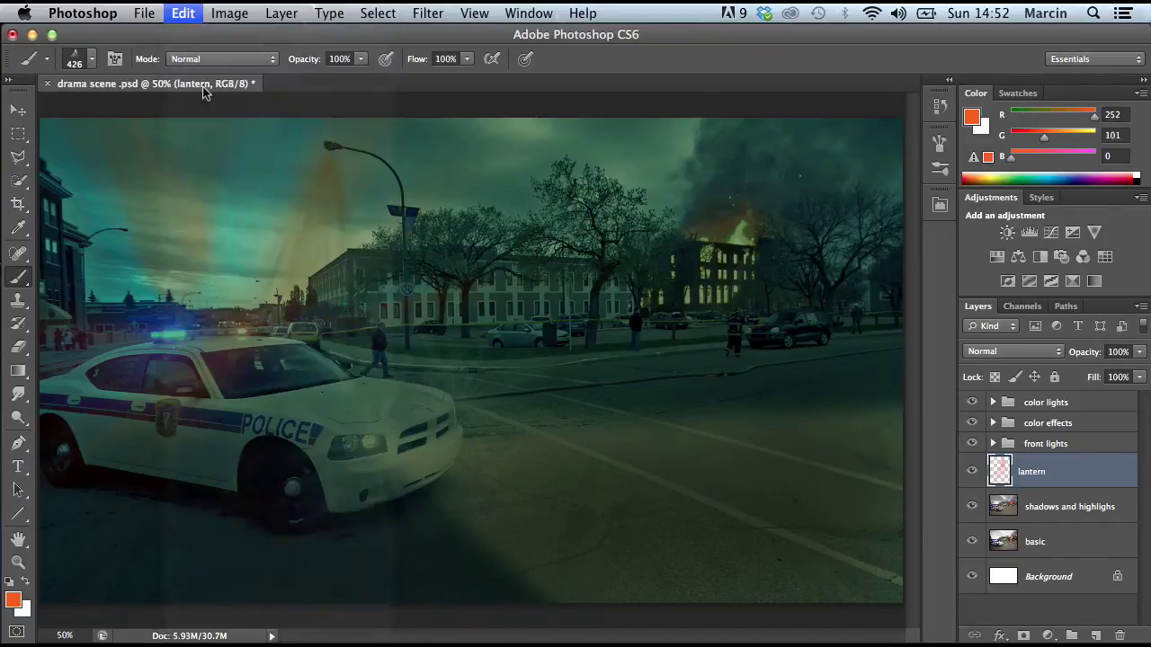
# Set the foreground colour to white and stamp one light beam below the head of the street lamp on the lantern layer
pyautogui.click(13, 600)
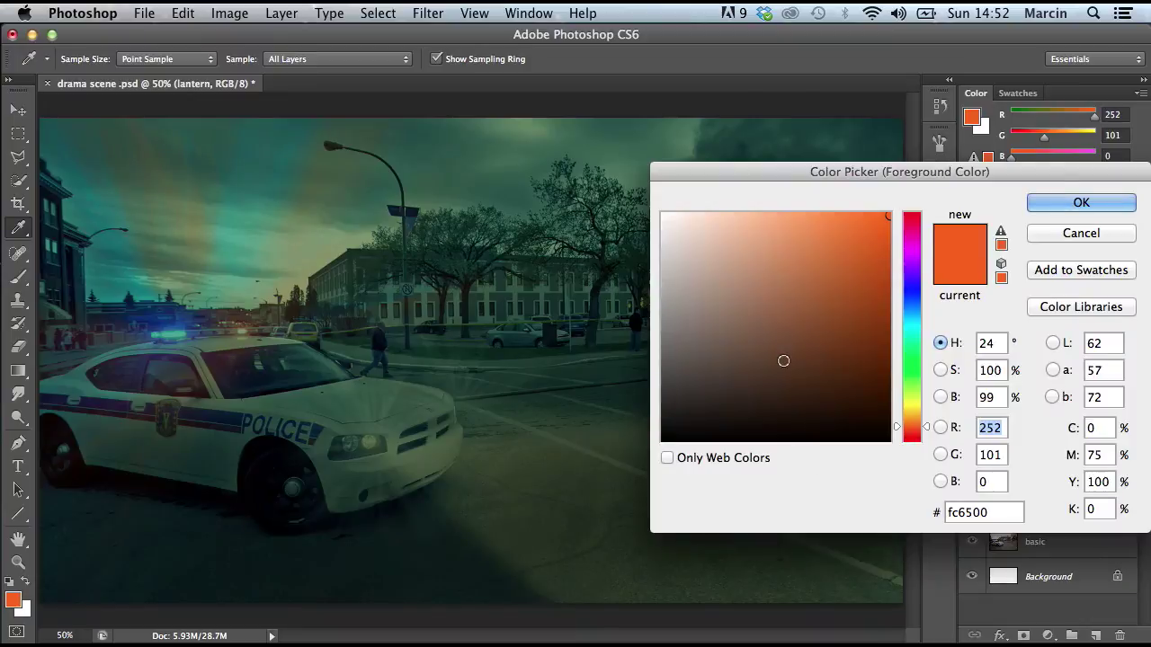
pyautogui.moveTo(783, 360); pyautogui.dragTo(574, 158)
pyautogui.click(1075, 204)
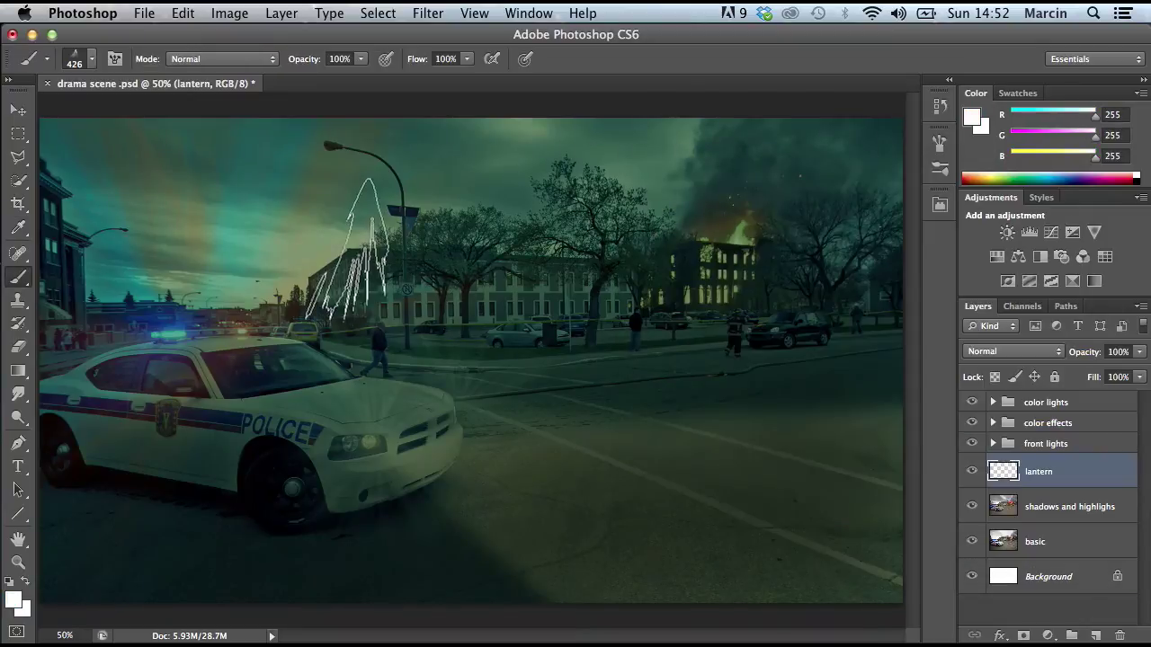
pyautogui.click(330, 211)
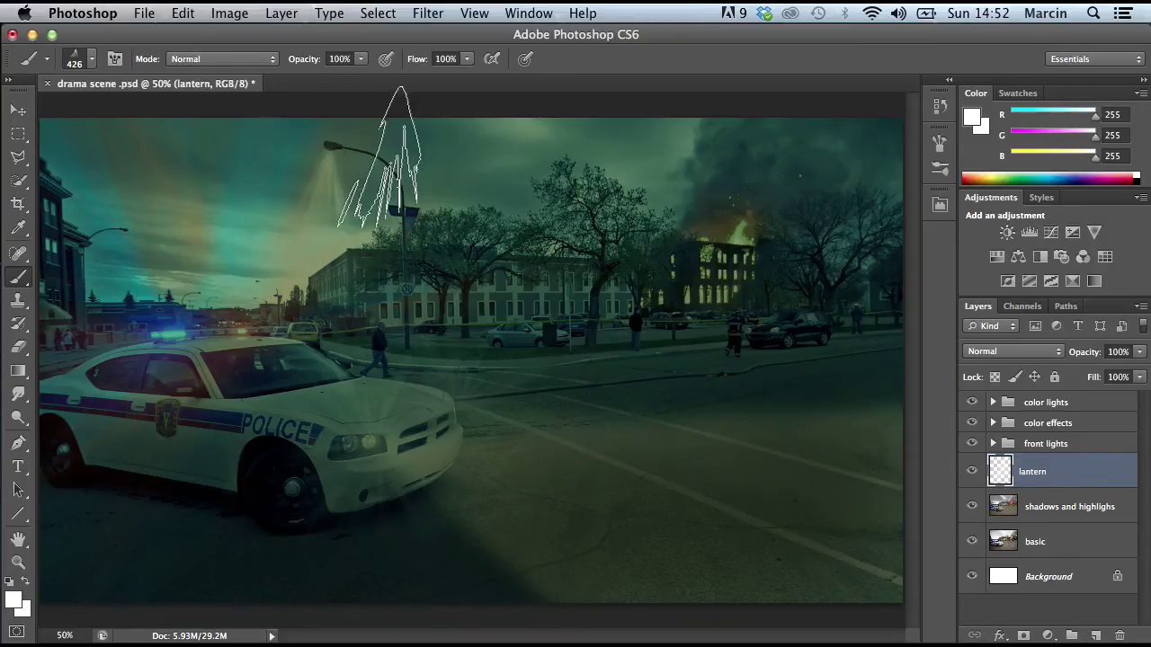
# Add a new layer above the color lights group and name it shine
pyautogui.click(1078, 403)
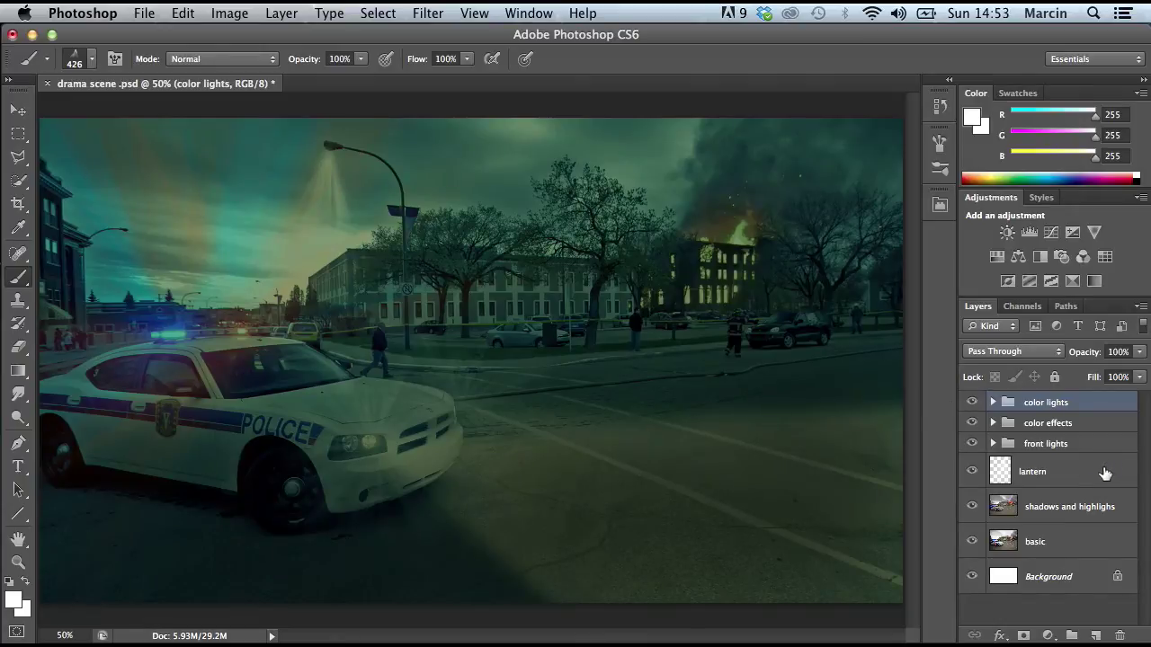
pyautogui.click(1096, 636)
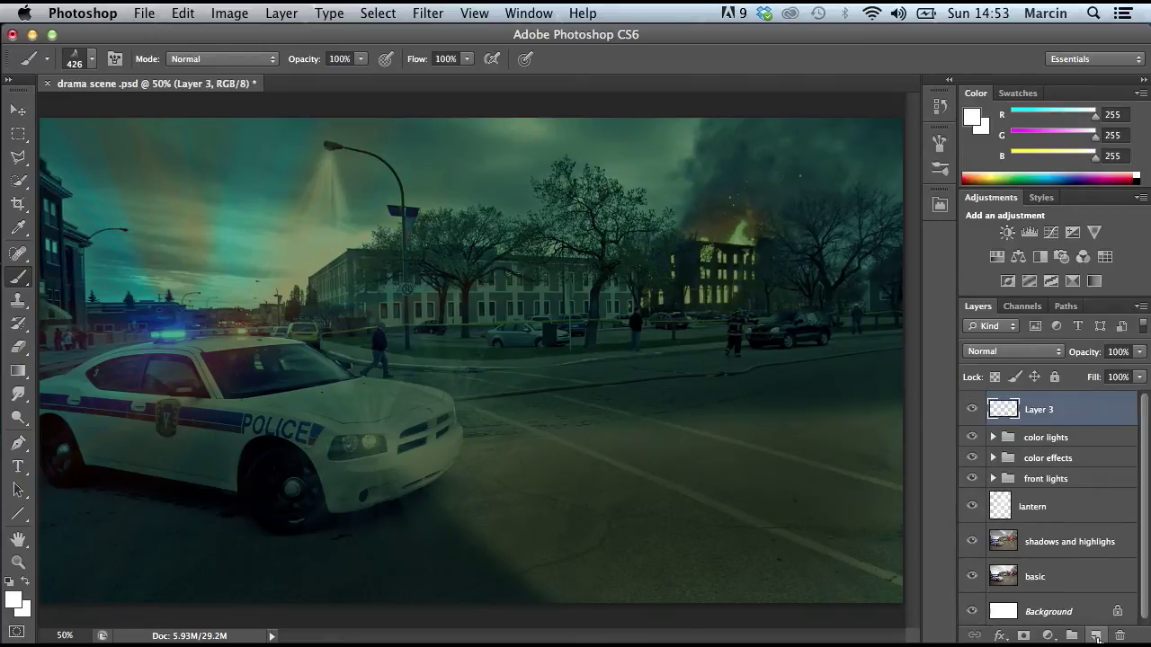
pyautogui.doubleClick(1043, 410)
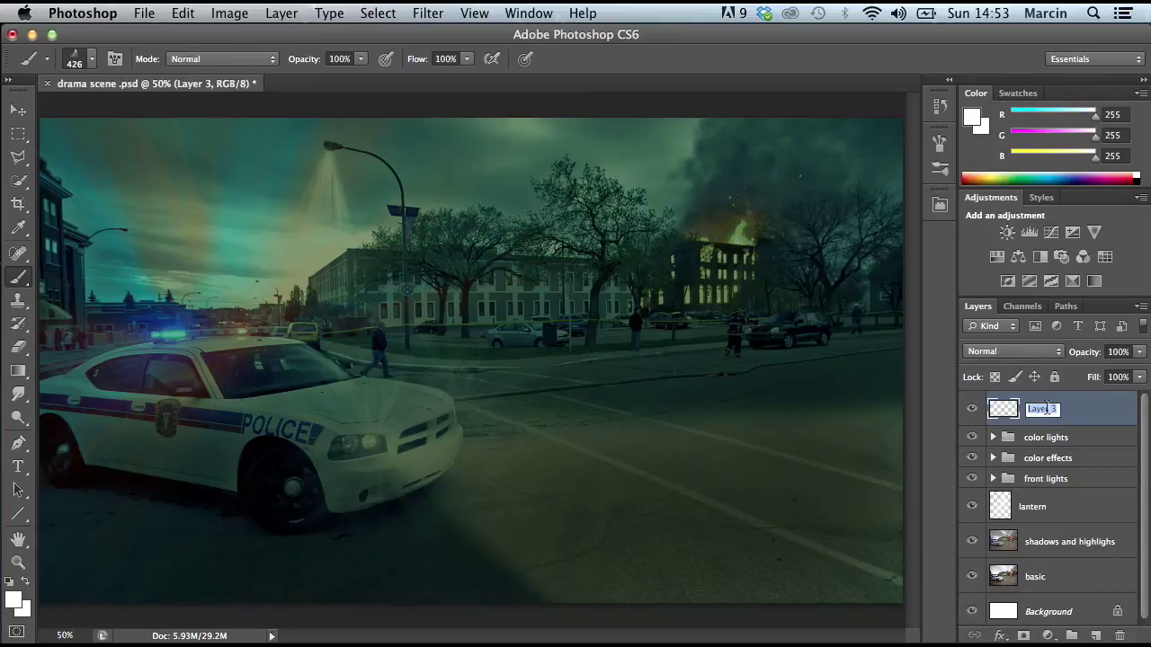
pyautogui.write('shine')
pyautogui.press('Return')
pyautogui.moveTo(521, 346); pyautogui.dragTo(458, 486)
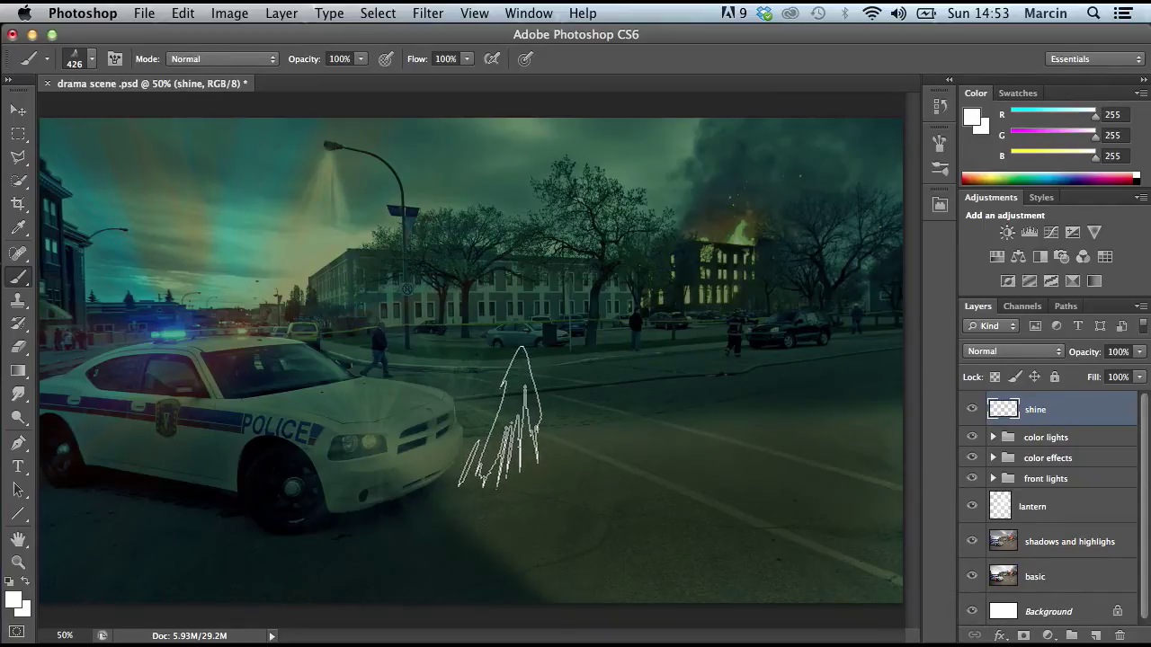
# Keep white as the foreground colour and switch the brush to a soft round tip with 0% hardness
pyautogui.click(11, 600)
pyautogui.click(1079, 203)
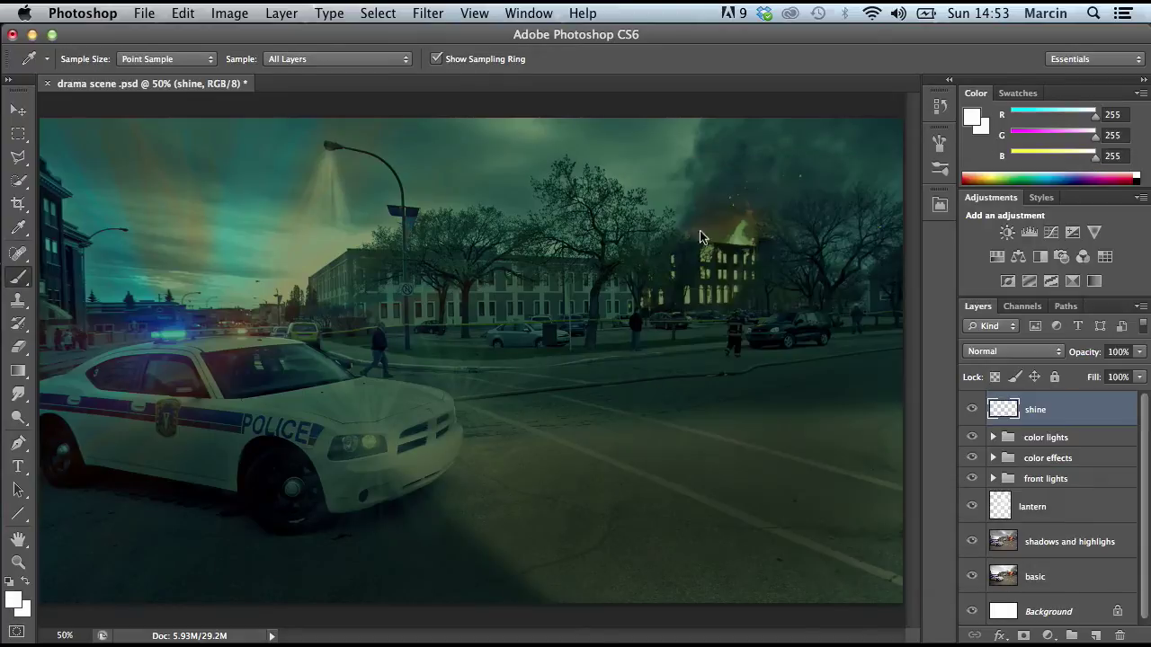
pyautogui.press('b')
pyautogui.click(86, 61)
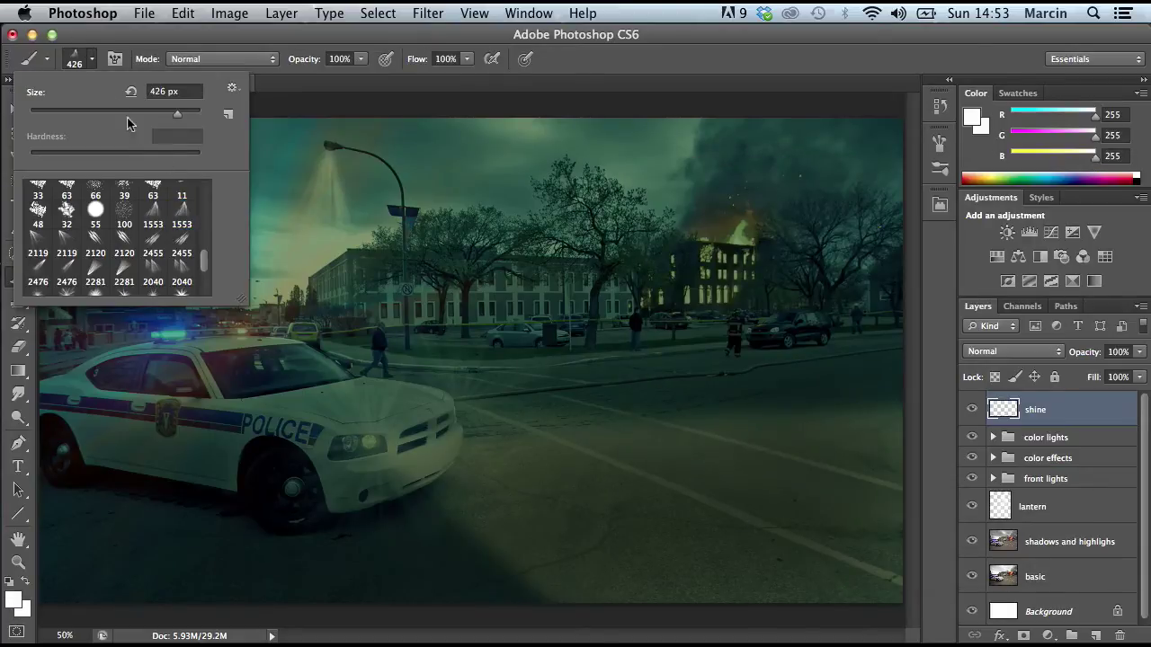
pyautogui.moveTo(203, 261); pyautogui.dragTo(205, 182)
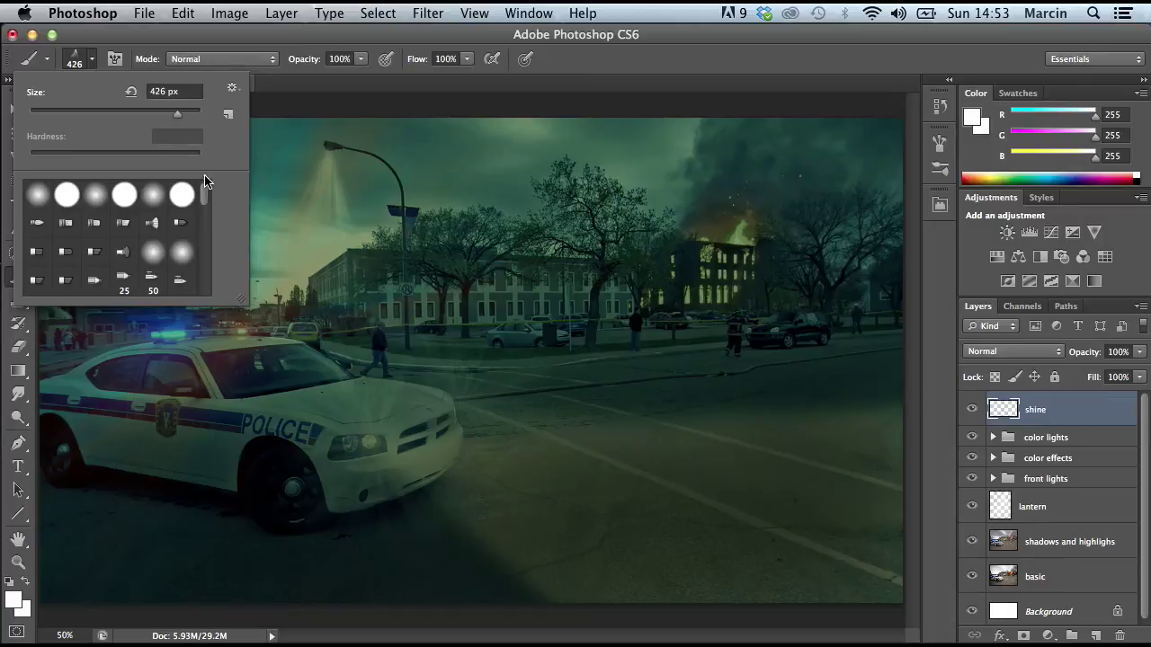
pyautogui.click(40, 194)
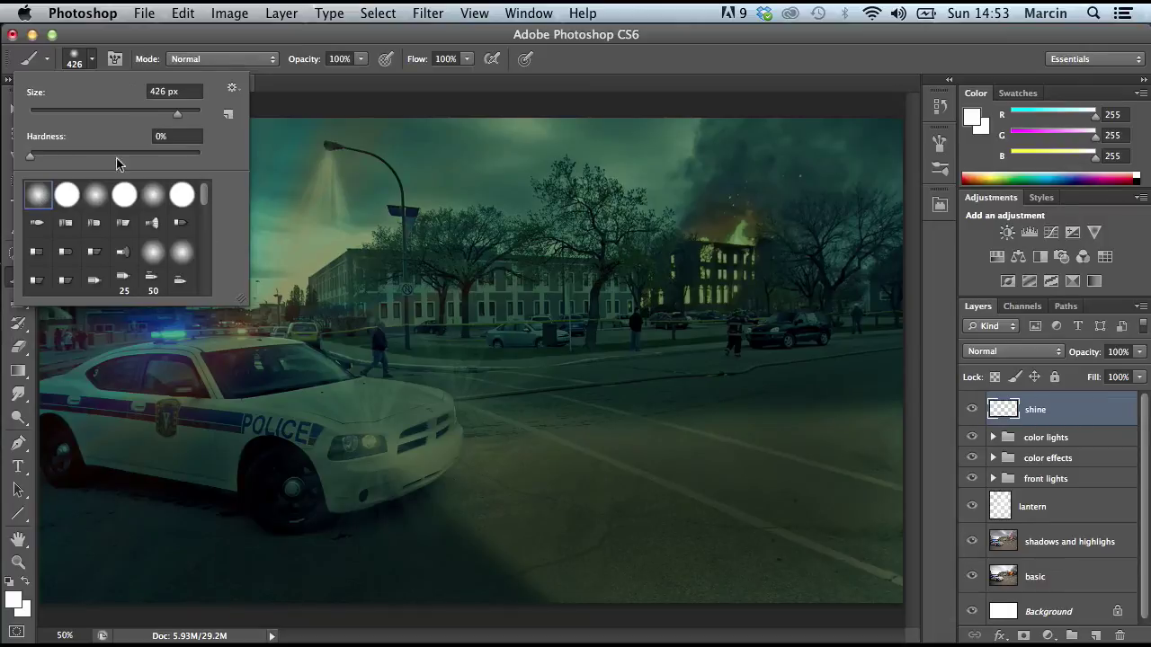
# With 20% flow and a brush size of about 342 px, paint a white glow along the road from the police car's front to the image's lower-right corner
pyautogui.click(446, 59)
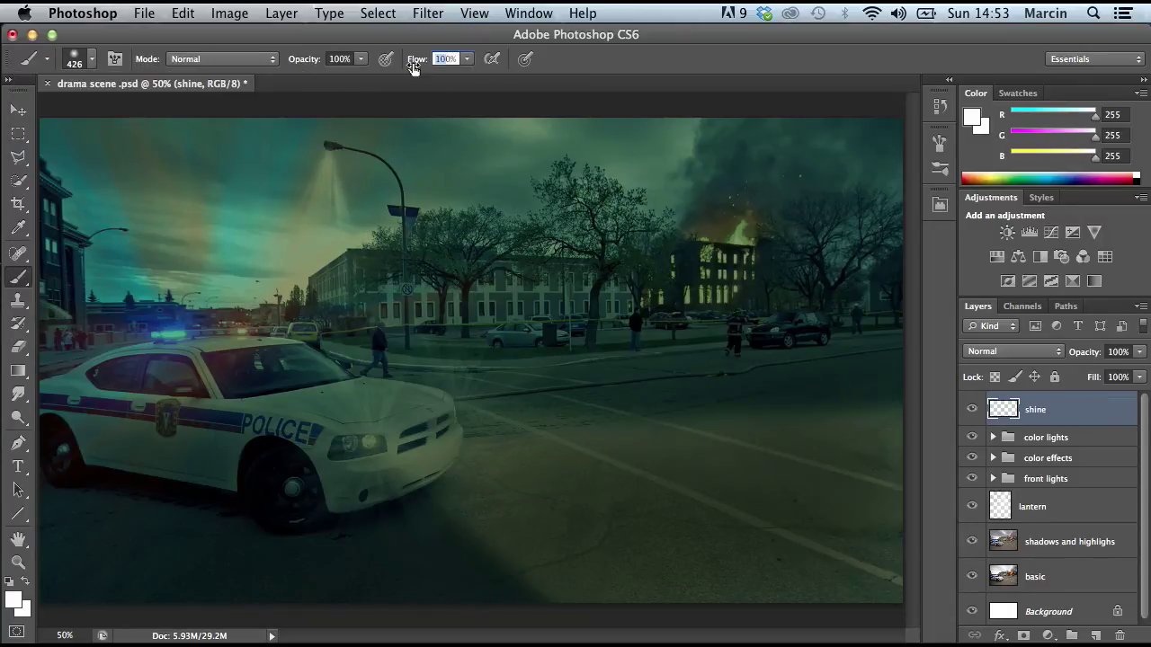
pyautogui.write('20')
pyautogui.press('Return')
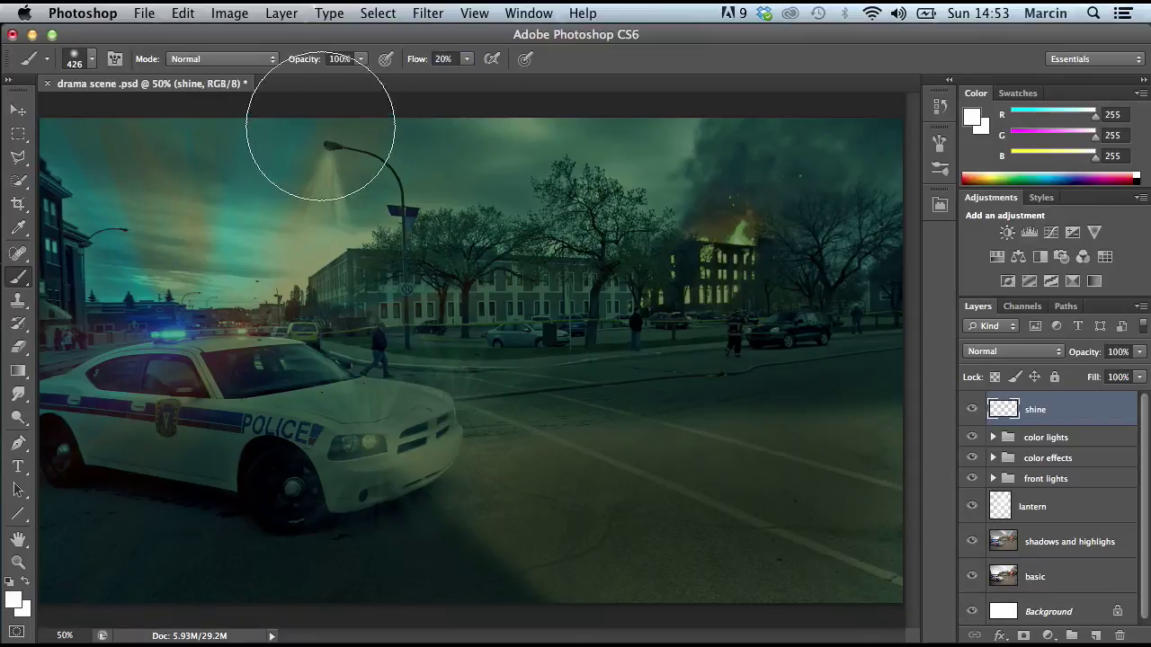
pyautogui.click(88, 61)
pyautogui.moveTo(177, 120); pyautogui.dragTo(174, 121)
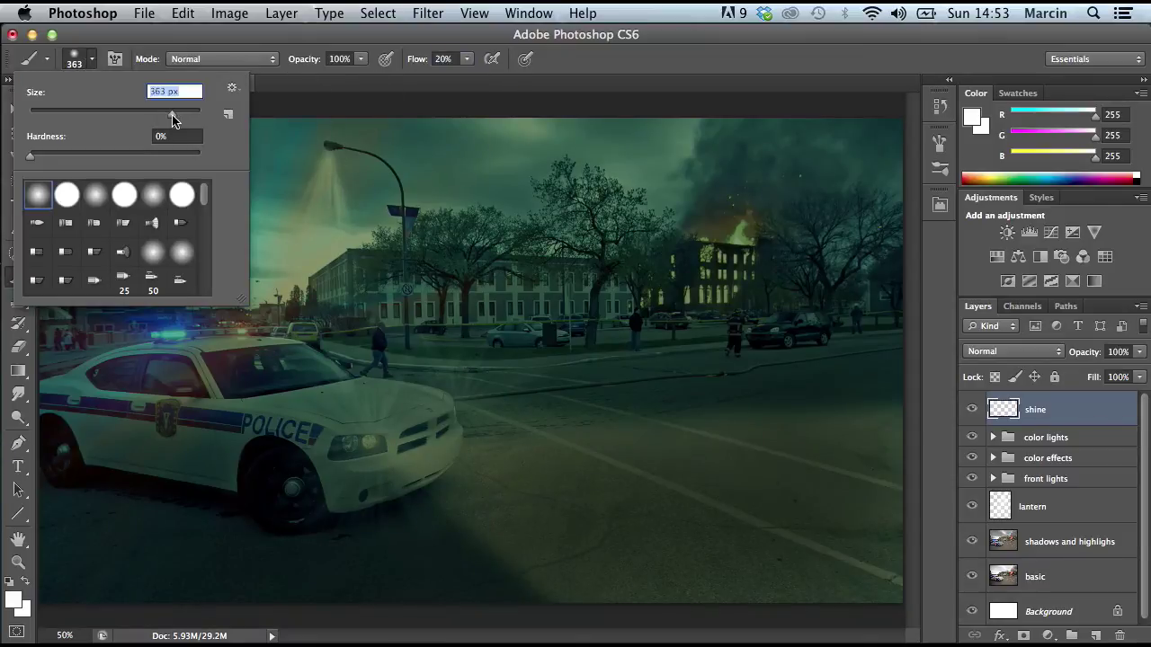
pyautogui.moveTo(494, 495)
pyautogui.mouseDown()
pyautogui.moveTo(746, 576)
pyautogui.moveTo(944, 616)
pyautogui.mouseUp()
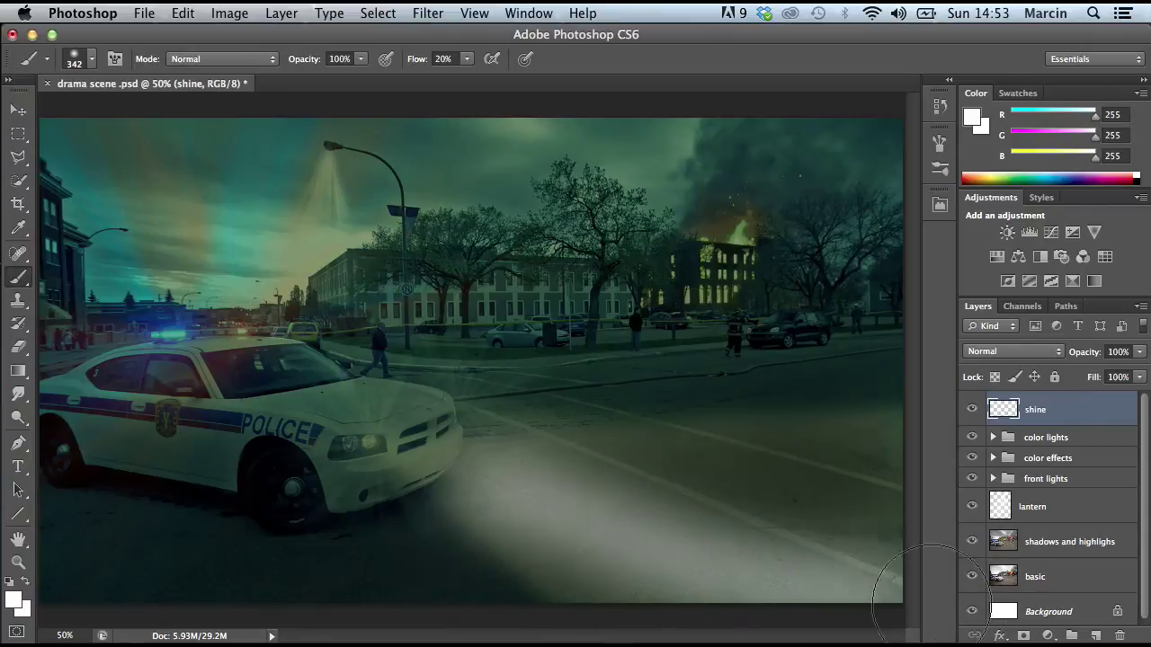
# Set the shine layer's blend mode to Overlay and brush extra white light onto the road, the burning building and the sky near the street lamp
pyautogui.click(989, 351)
pyautogui.click(1010, 521)
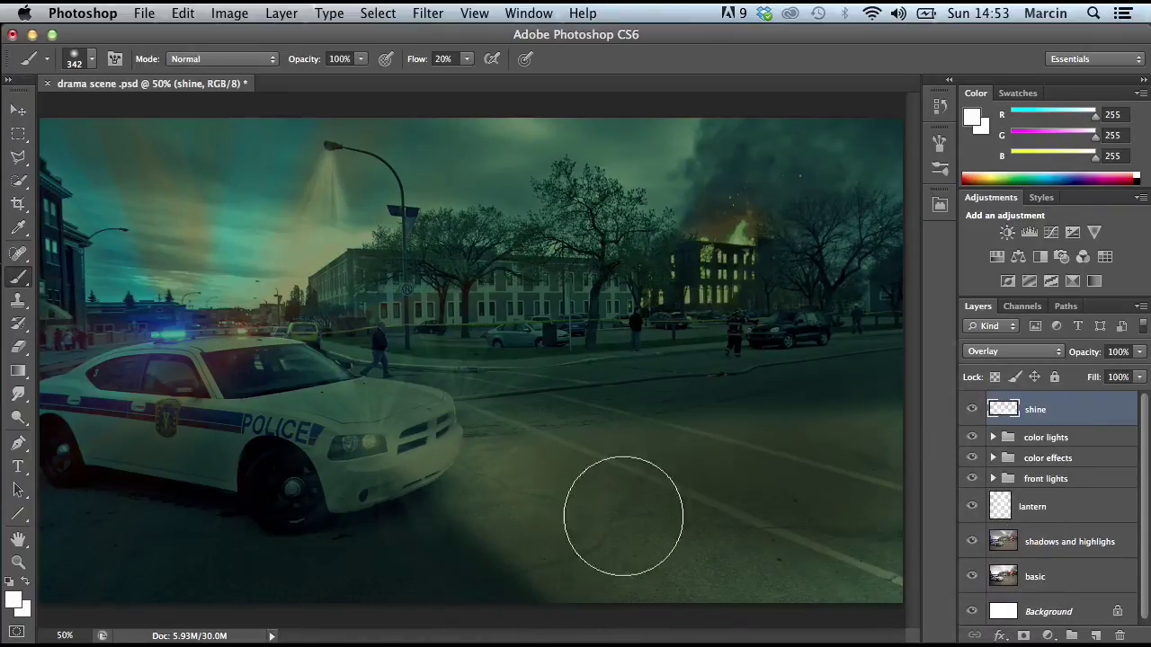
pyautogui.moveTo(698, 489); pyautogui.dragTo(863, 503)
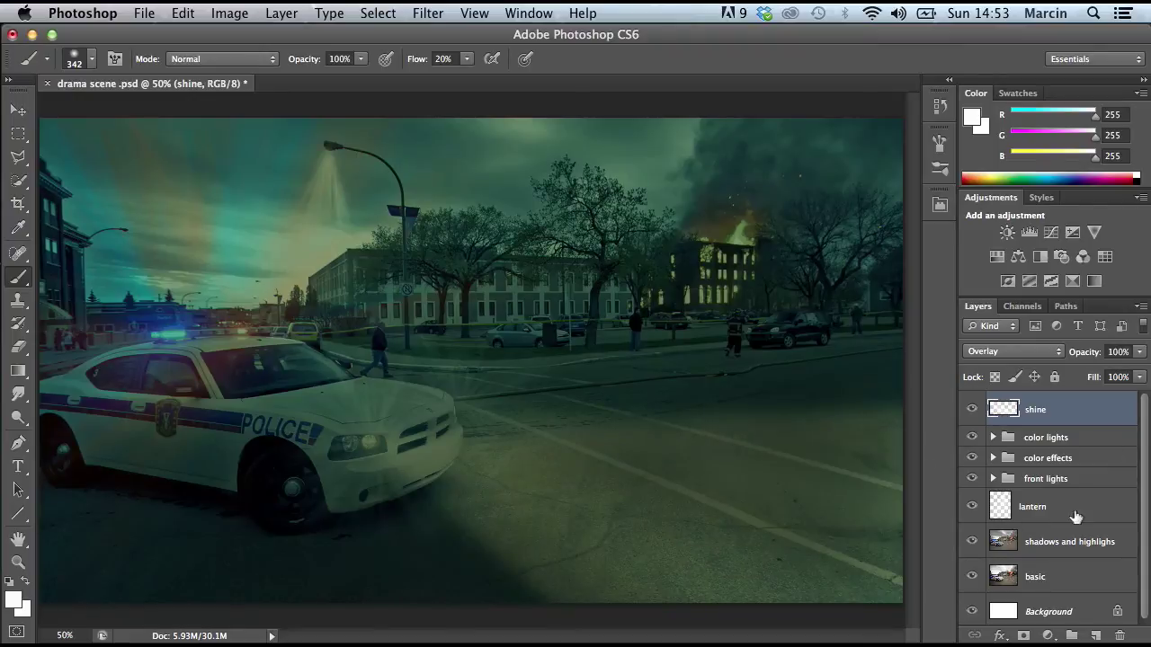
pyautogui.moveTo(717, 289)
pyautogui.mouseDown()
pyautogui.moveTo(718, 207)
pyautogui.moveTo(758, 156)
pyautogui.moveTo(769, 226)
pyautogui.moveTo(704, 162)
pyautogui.moveTo(681, 206)
pyautogui.mouseUp()
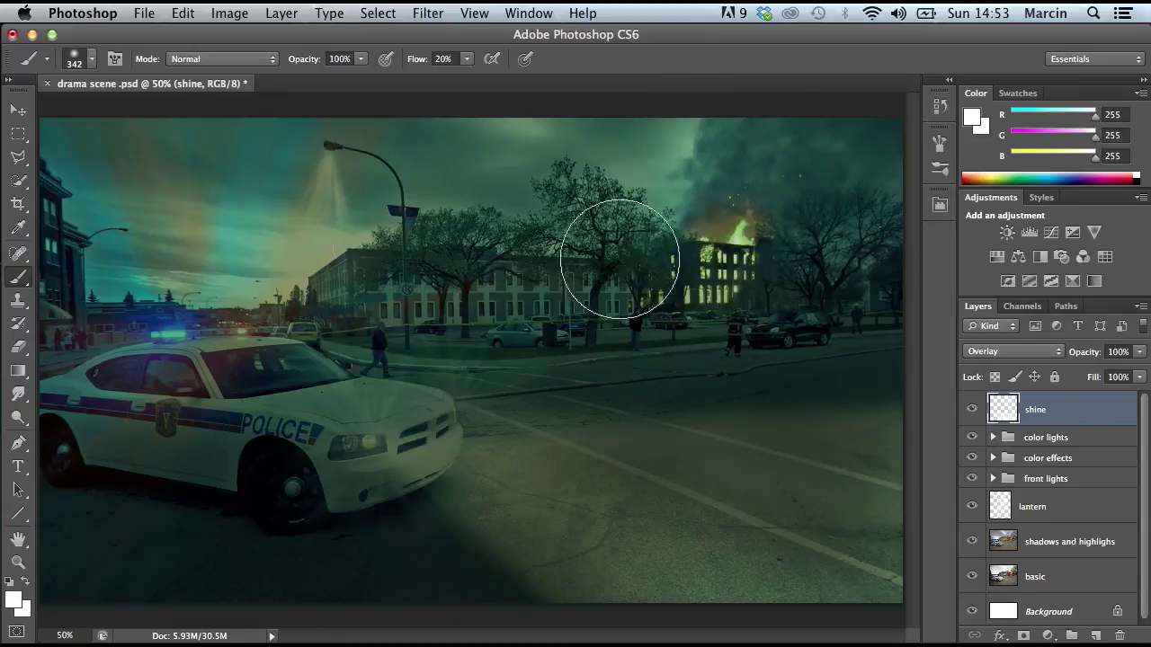
pyautogui.moveTo(275, 239)
pyautogui.mouseDown()
pyautogui.moveTo(236, 279)
pyautogui.moveTo(174, 277)
pyautogui.moveTo(152, 195)
pyautogui.mouseUp()
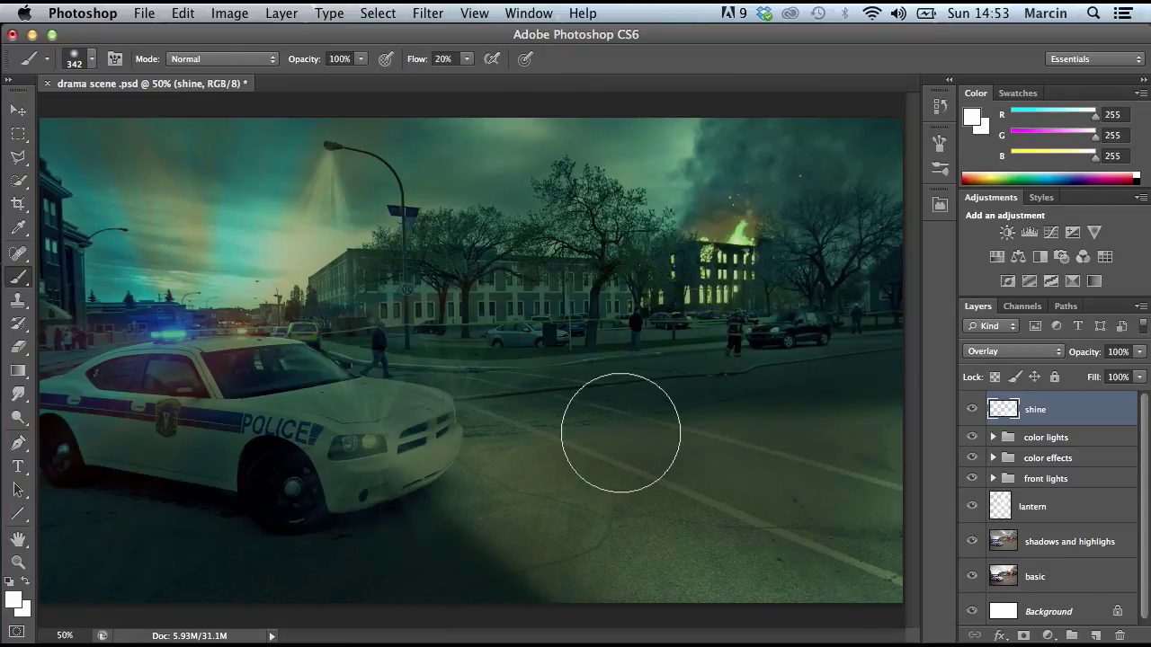
# Reduce the brush size to 237 px and paint white highlights over the police car's hood and side on the shine layer
pyautogui.click(91, 60)
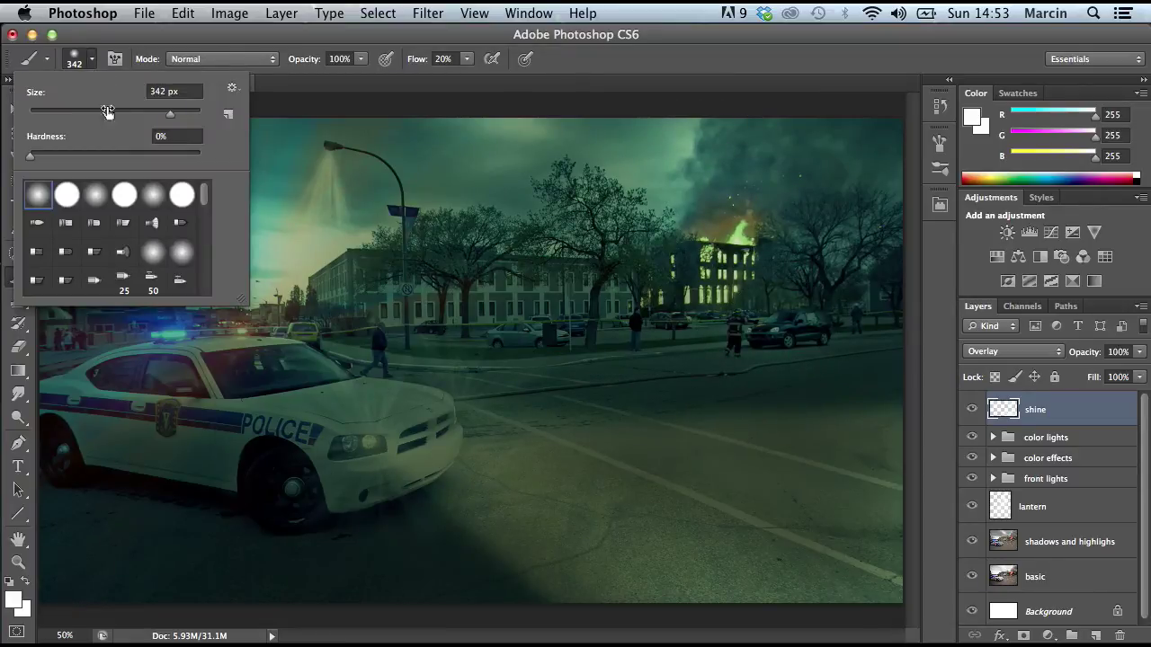
pyautogui.moveTo(165, 113); pyautogui.dragTo(164, 117)
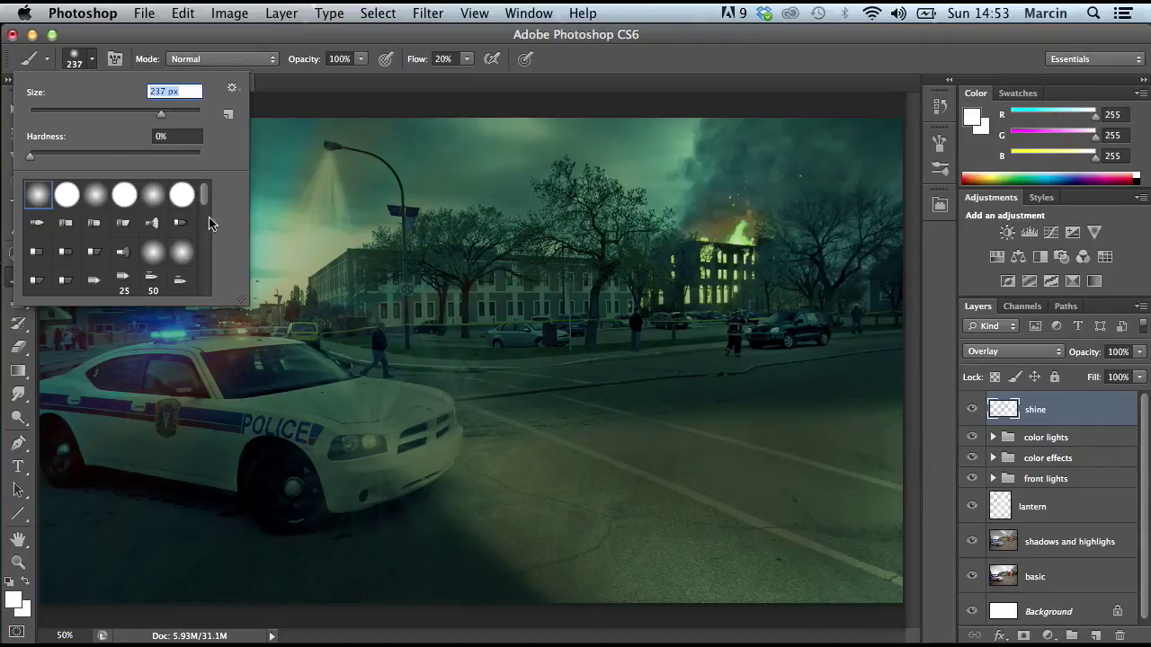
pyautogui.click(377, 411)
pyautogui.moveTo(378, 411)
pyautogui.mouseDown()
pyautogui.moveTo(433, 450)
pyautogui.moveTo(362, 489)
pyautogui.moveTo(329, 477)
pyautogui.moveTo(294, 434)
pyautogui.moveTo(32, 413)
pyautogui.moveTo(293, 465)
pyautogui.moveTo(129, 444)
pyautogui.moveTo(107, 429)
pyautogui.moveTo(154, 349)
pyautogui.moveTo(270, 340)
pyautogui.moveTo(225, 345)
pyautogui.moveTo(276, 363)
pyautogui.moveTo(236, 371)
pyautogui.moveTo(333, 367)
pyautogui.moveTo(322, 378)
pyautogui.moveTo(428, 424)
pyautogui.moveTo(423, 407)
pyautogui.moveTo(432, 452)
pyautogui.moveTo(430, 412)
pyautogui.moveTo(268, 407)
pyautogui.moveTo(234, 397)
pyautogui.moveTo(207, 365)
pyautogui.moveTo(224, 411)
pyautogui.moveTo(212, 389)
pyautogui.moveTo(215, 430)
pyautogui.moveTo(323, 439)
pyautogui.moveTo(257, 401)
pyautogui.moveTo(305, 439)
pyautogui.moveTo(342, 504)
pyautogui.moveTo(360, 482)
pyautogui.moveTo(409, 475)
pyautogui.moveTo(415, 424)
pyautogui.moveTo(405, 411)
pyautogui.moveTo(307, 424)
pyautogui.moveTo(221, 461)
pyautogui.moveTo(84, 460)
pyautogui.moveTo(86, 418)
pyautogui.moveTo(63, 390)
pyautogui.moveTo(87, 366)
pyautogui.moveTo(167, 360)
pyautogui.moveTo(217, 424)
pyautogui.moveTo(158, 413)
pyautogui.moveTo(134, 429)
pyautogui.moveTo(180, 445)
pyautogui.moveTo(267, 422)
pyautogui.moveTo(231, 461)
pyautogui.moveTo(289, 504)
pyautogui.moveTo(419, 497)
pyautogui.moveTo(449, 550)
pyautogui.moveTo(354, 507)
pyautogui.moveTo(284, 423)
pyautogui.moveTo(245, 425)
pyautogui.mouseUp()
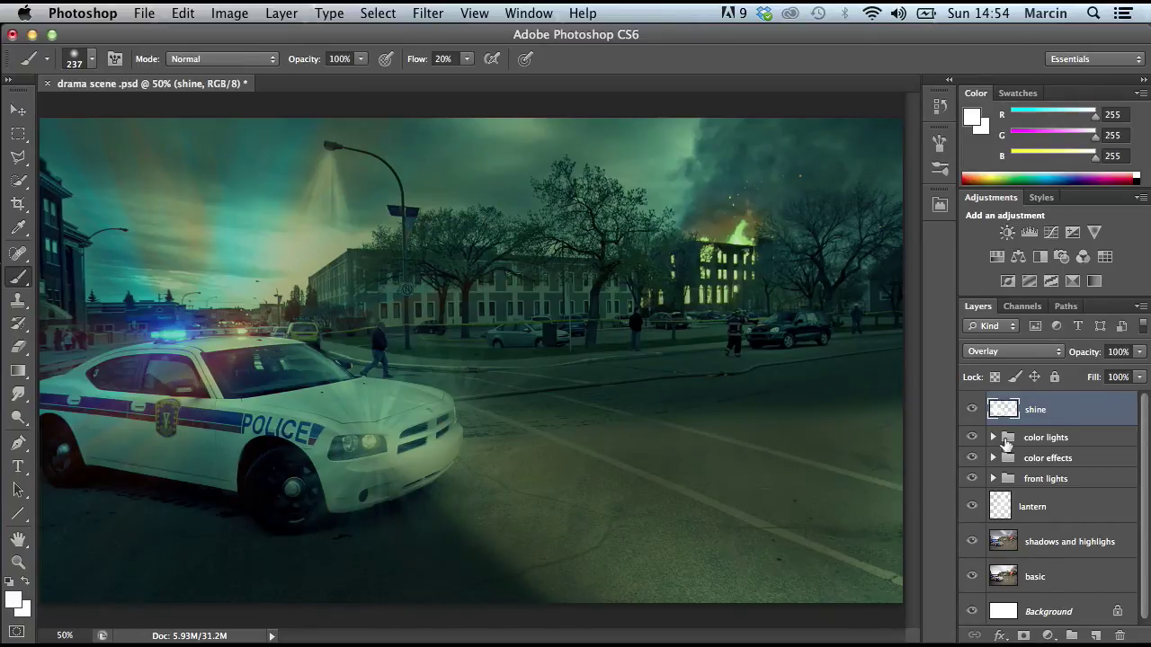
pyautogui.rightClick(1052, 412)
pyautogui.click(1064, 416)
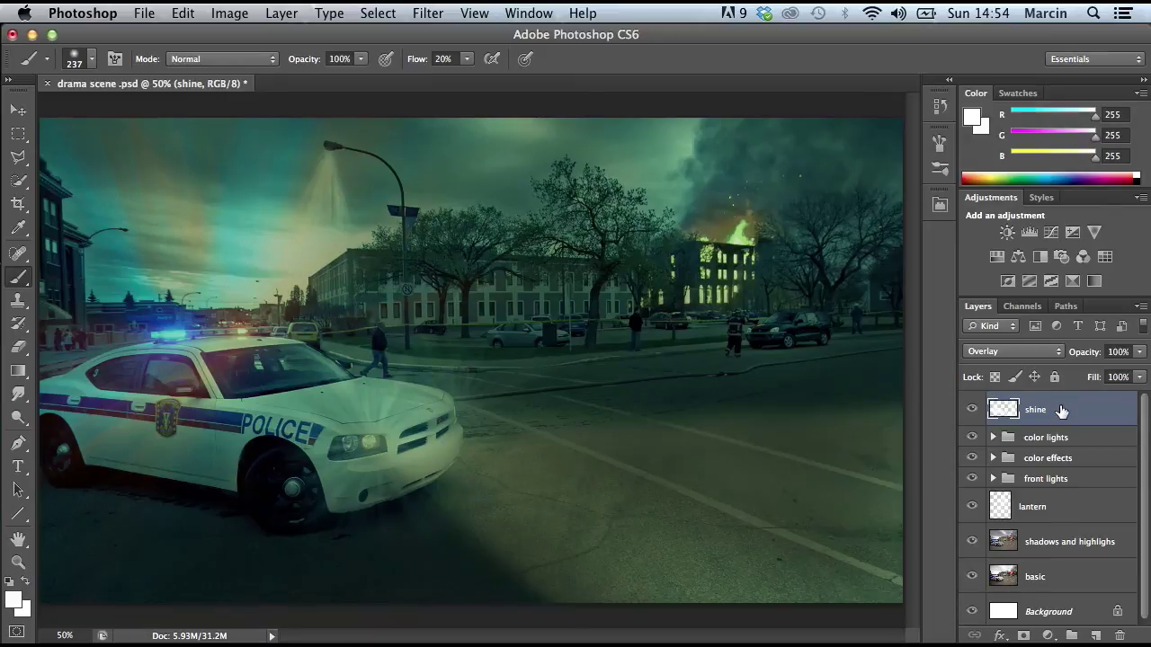
# Add a new layer above shine and set the foreground colour to black (000000)
pyautogui.click(1095, 636)
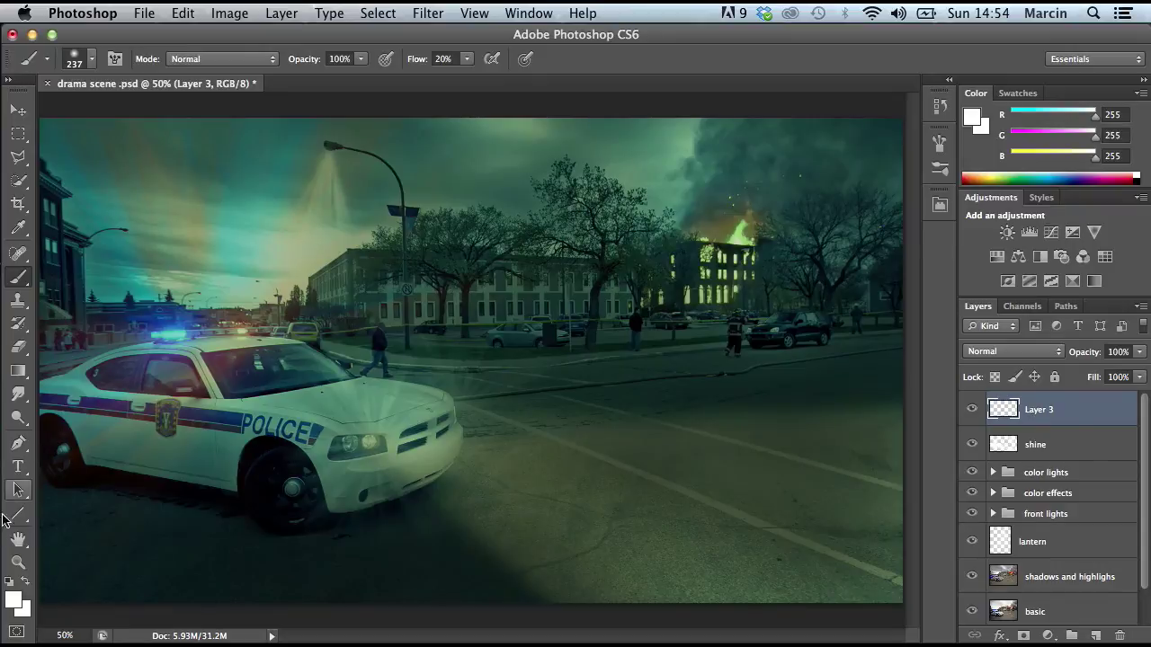
pyautogui.click(13, 601)
pyautogui.click(665, 440)
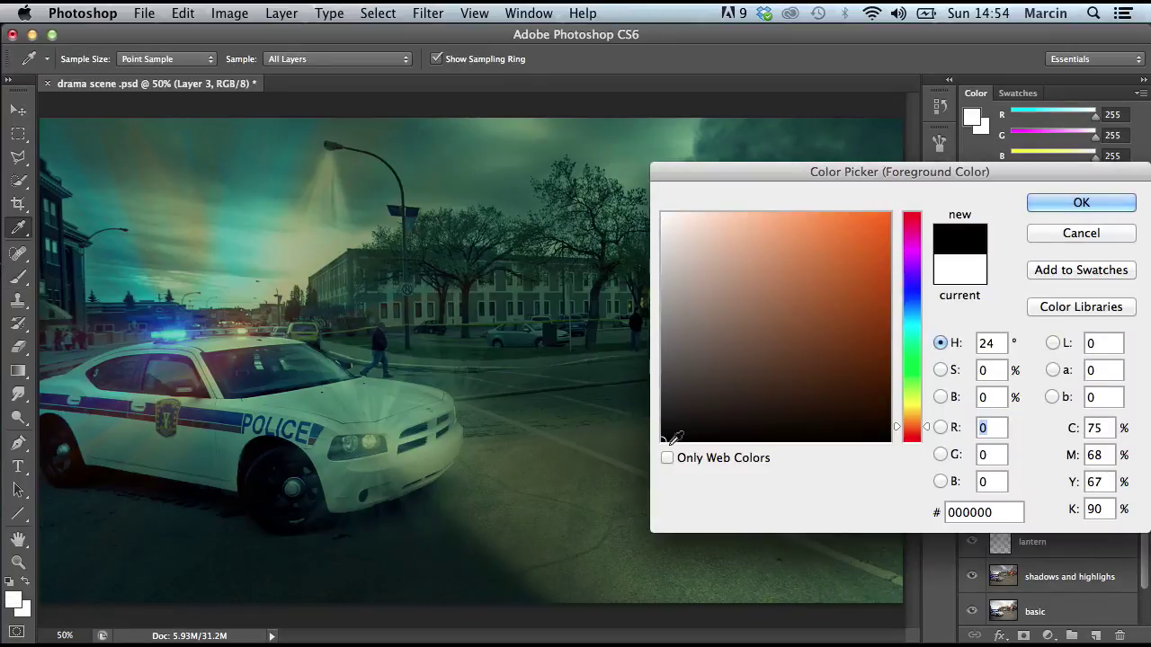
pyautogui.click(1066, 199)
pyautogui.press('b')
# Fill the new layer with the Clouds render filter in black and white
pyautogui.click(426, 14)
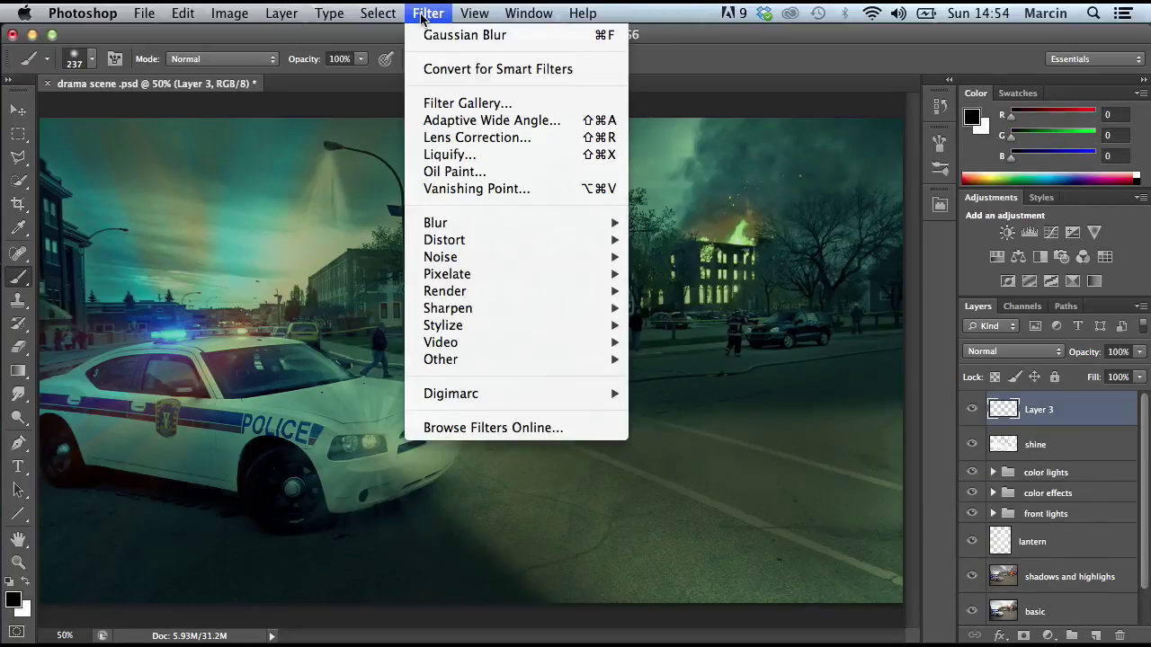
pyautogui.moveTo(477, 227)
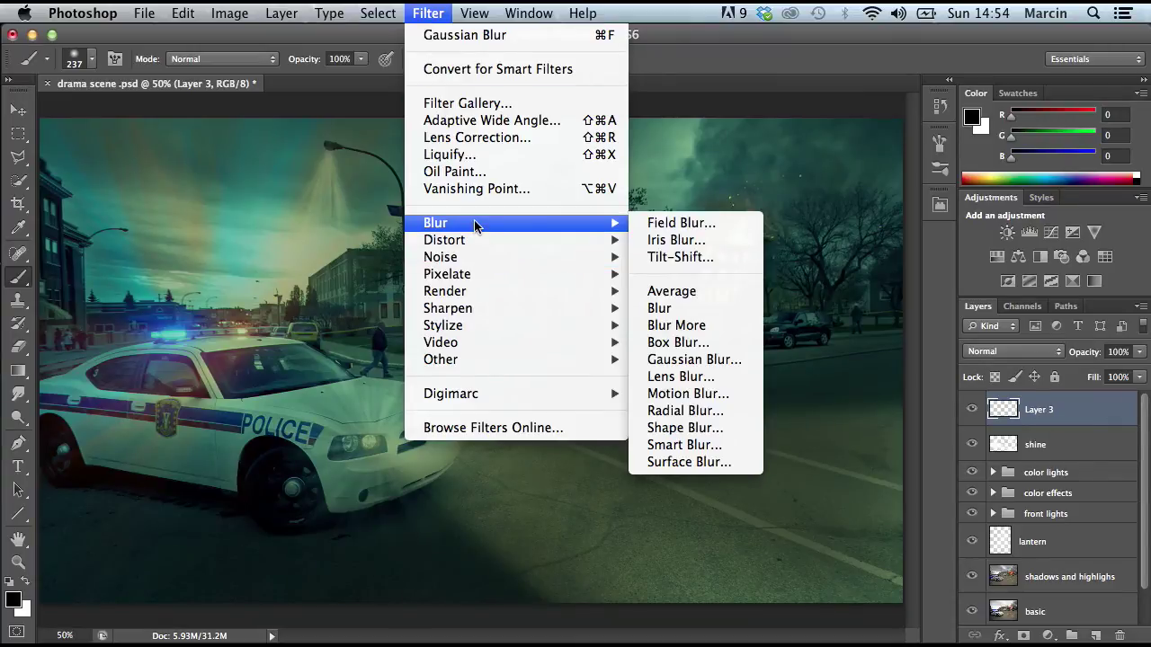
pyautogui.moveTo(504, 291)
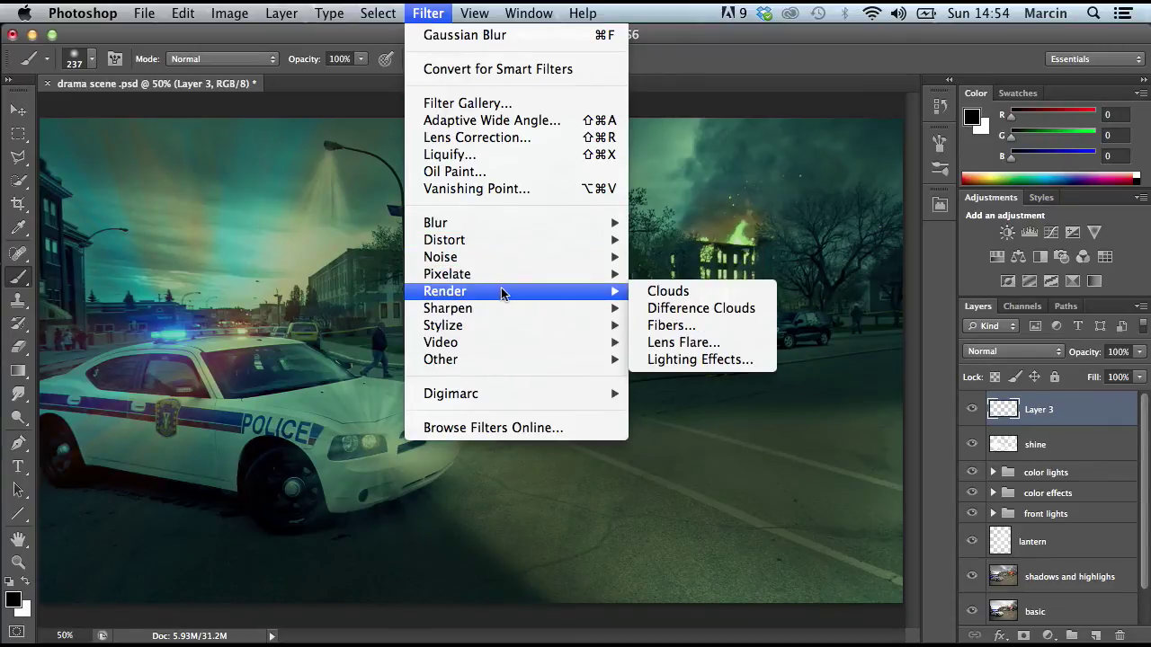
pyautogui.click(666, 291)
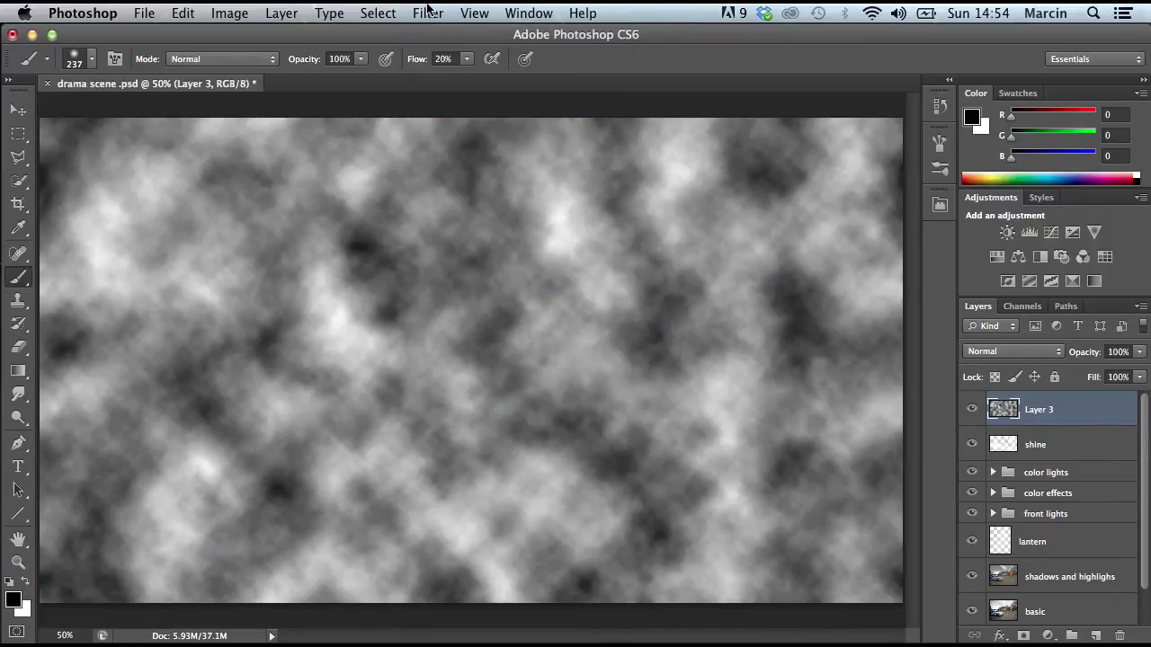
# Apply the Fibers render filter to the cloud layer with Variance 64 and Strength 1
pyautogui.click(428, 11)
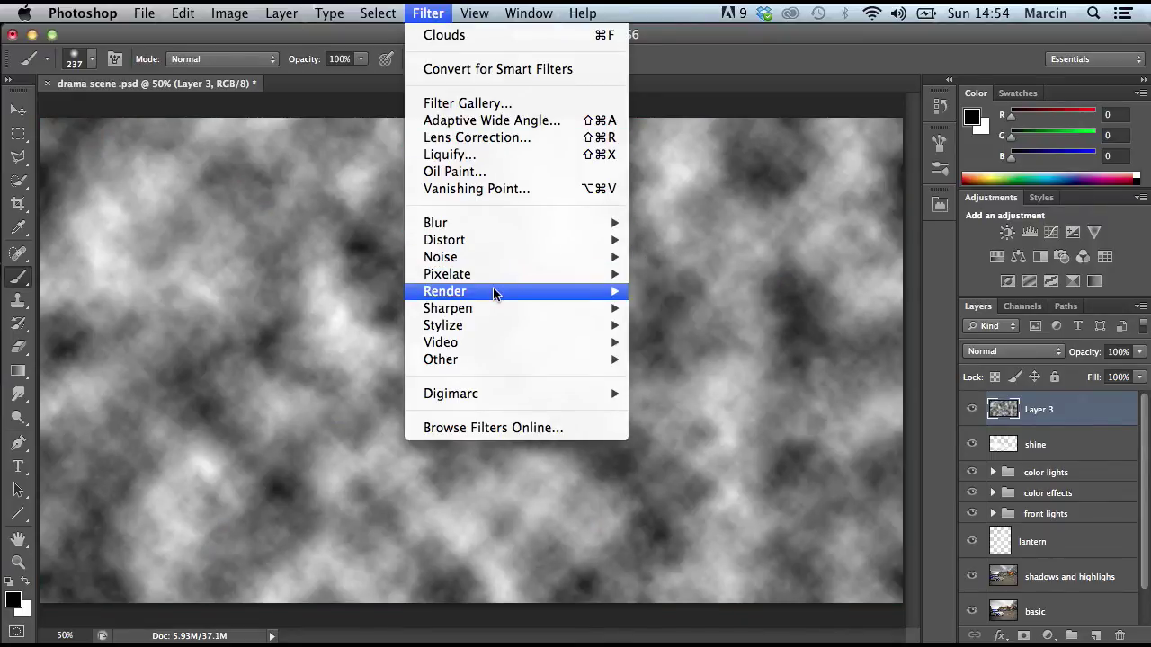
pyautogui.moveTo(495, 294)
pyautogui.click(669, 325)
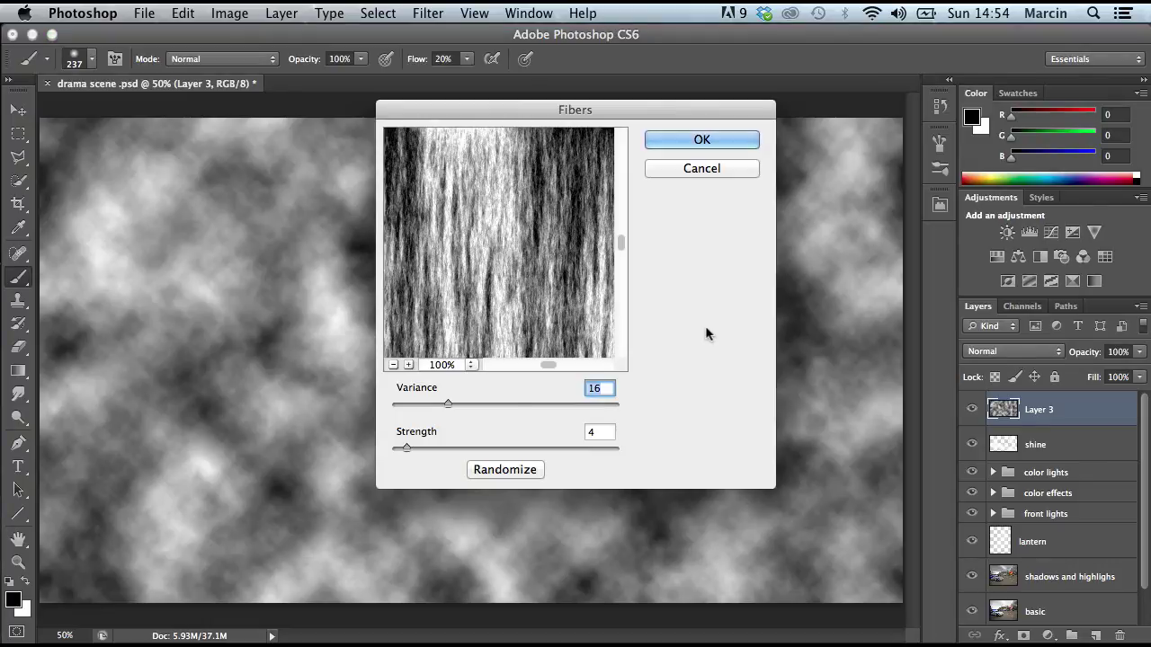
pyautogui.moveTo(448, 404); pyautogui.dragTo(617, 405)
pyautogui.moveTo(410, 448); pyautogui.dragTo(369, 445)
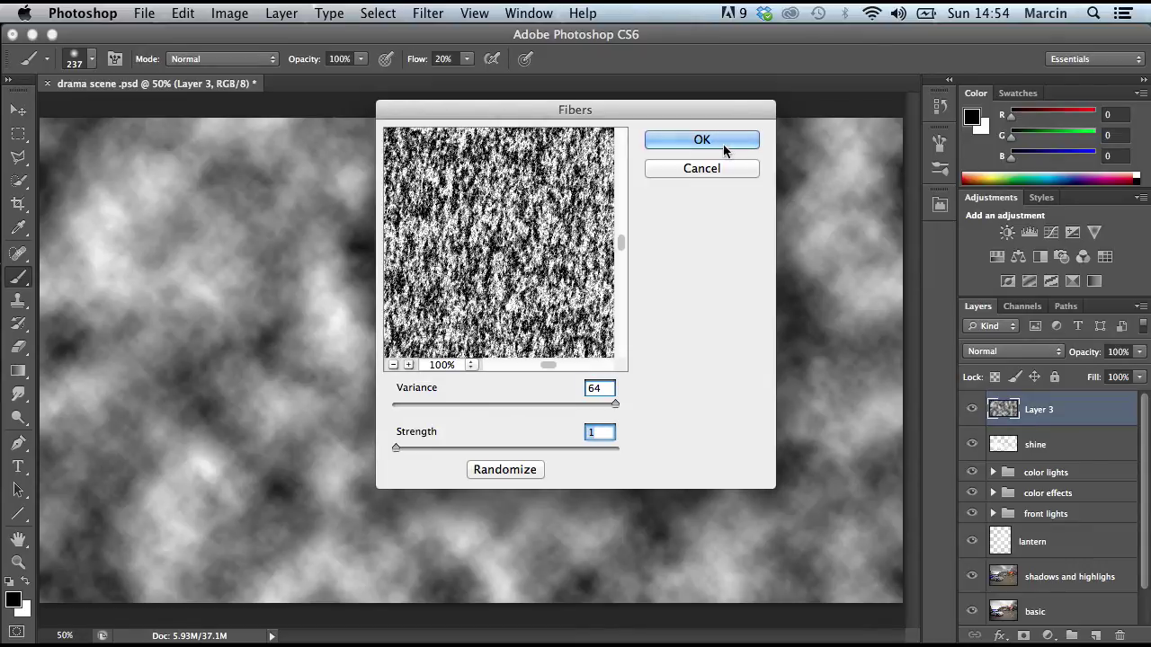
pyautogui.click(724, 144)
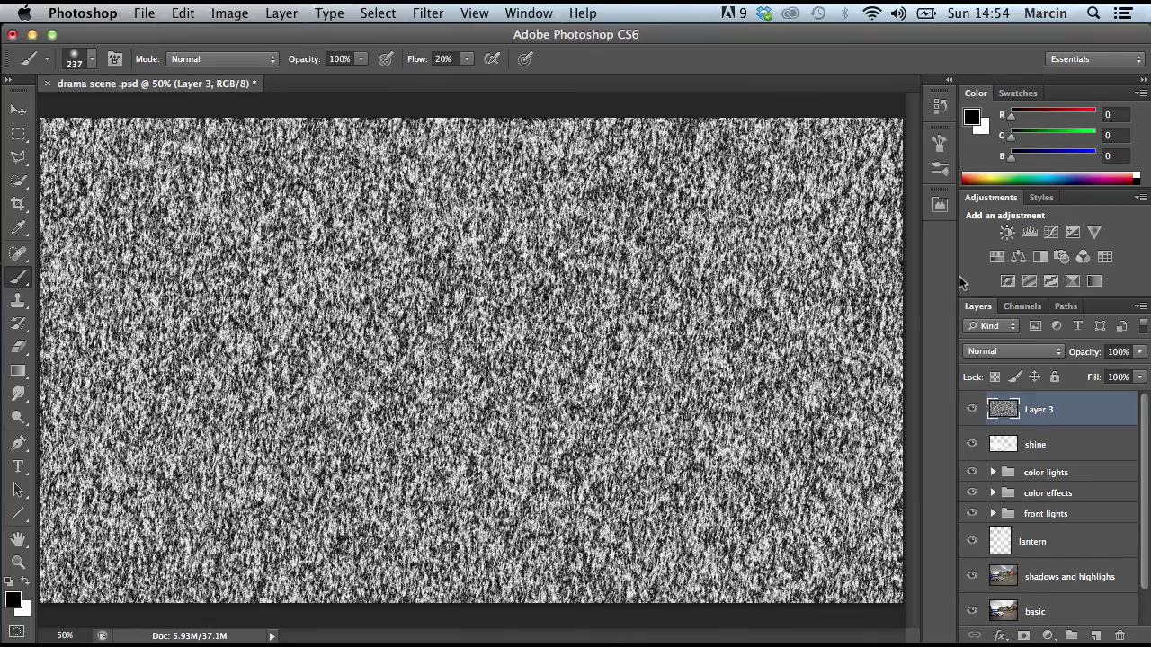
# Apply a Motion Blur to the fibre texture with an angle of 75° and a distance of 111 pixels
pyautogui.click(426, 13)
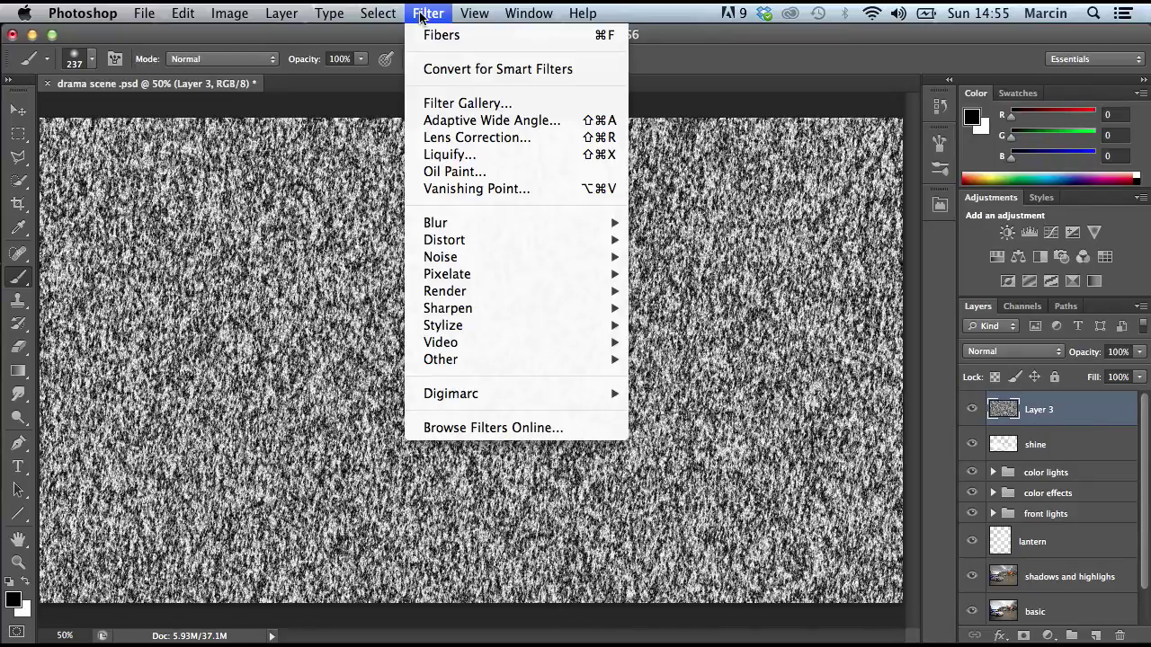
pyautogui.moveTo(476, 223)
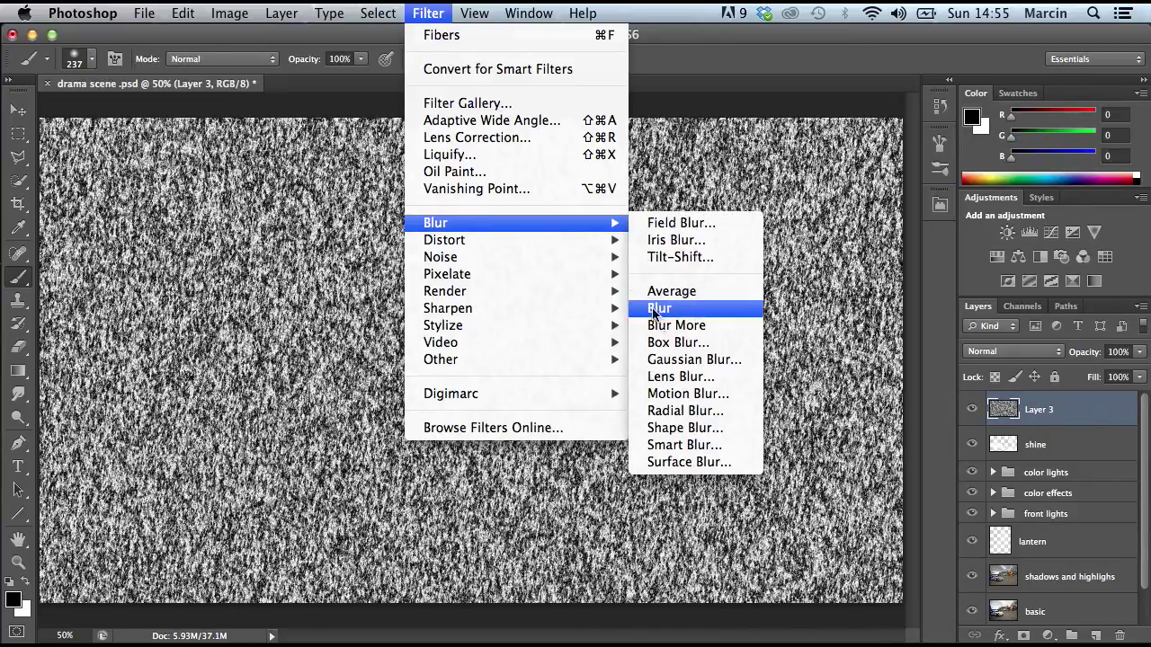
pyautogui.click(688, 394)
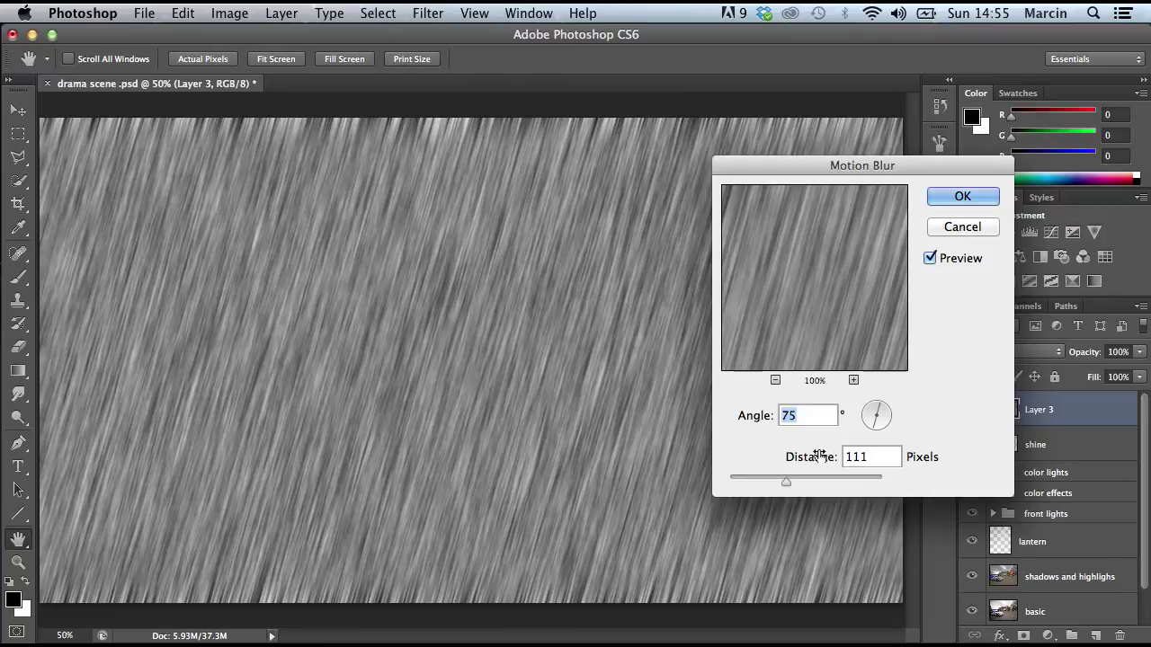
pyautogui.click(943, 193)
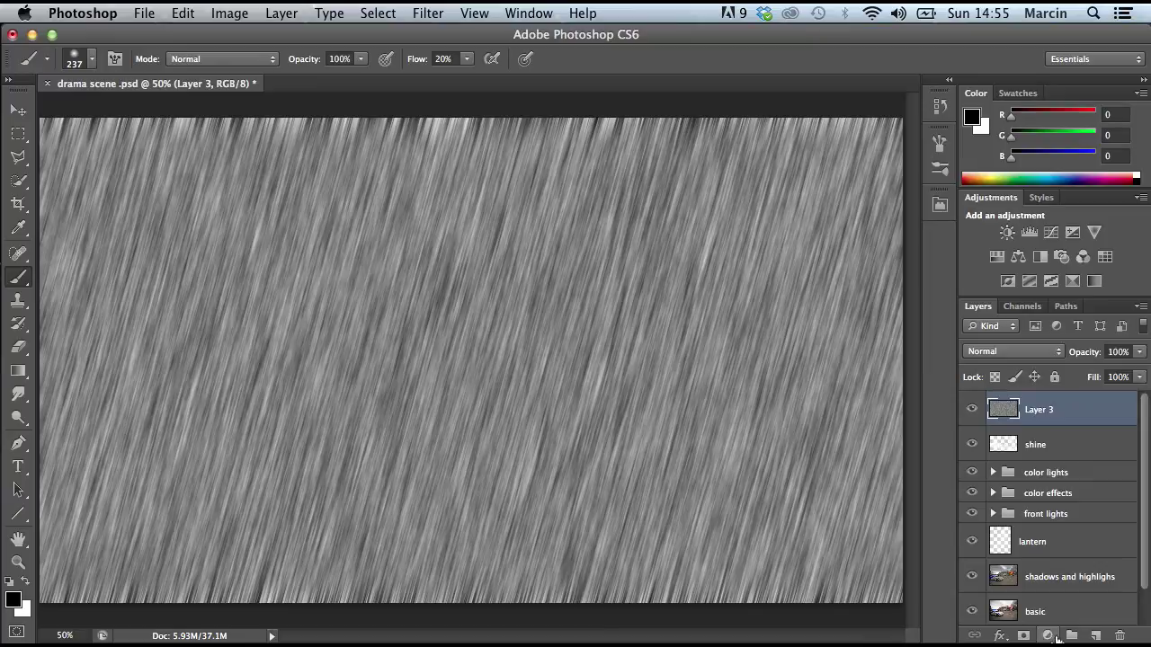
# Add a Levels adjustment clipped to the streak layer and raise its shadow input level to about 142
pyautogui.click(1048, 636)
pyautogui.click(1071, 419)
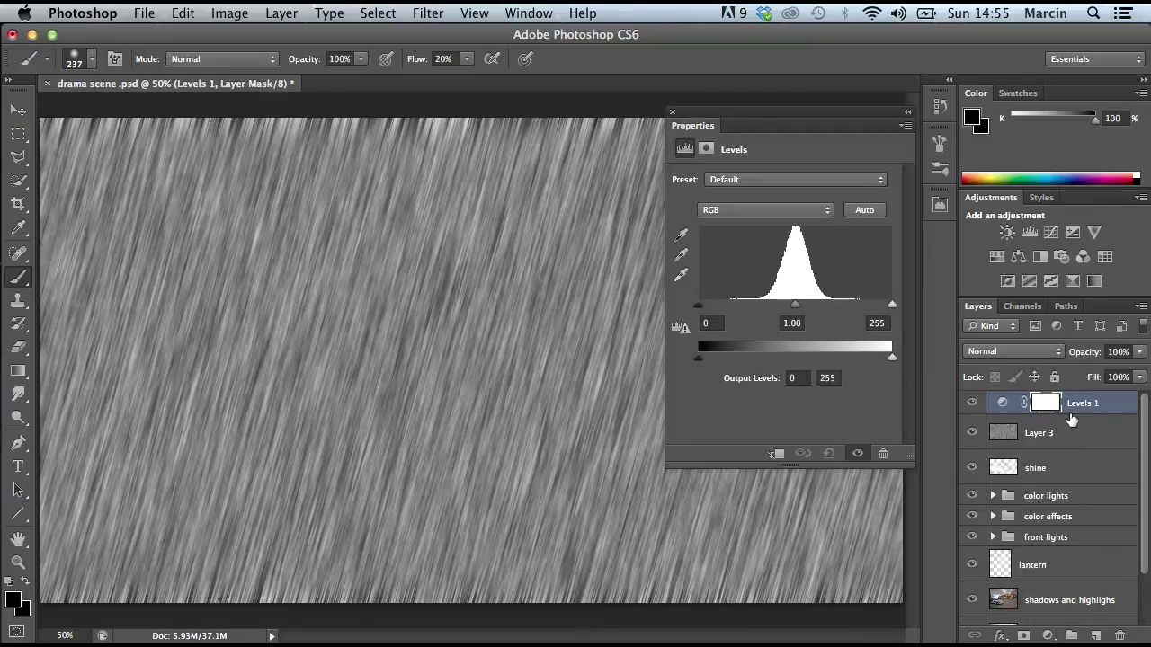
pyautogui.rightClick(1087, 409)
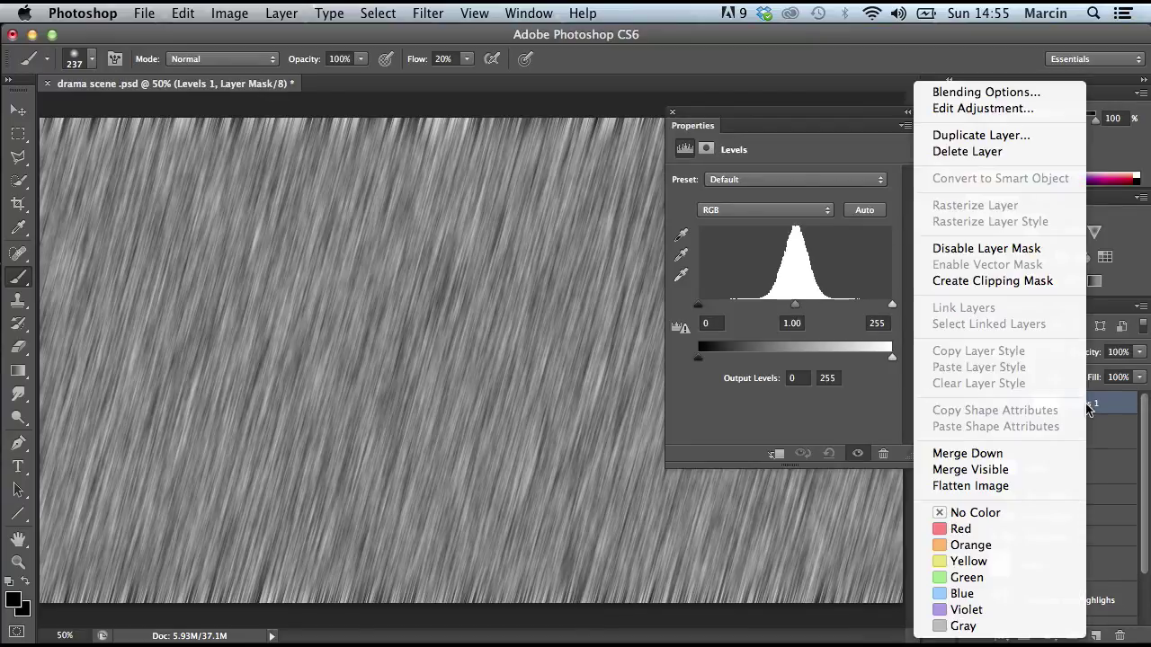
pyautogui.click(997, 282)
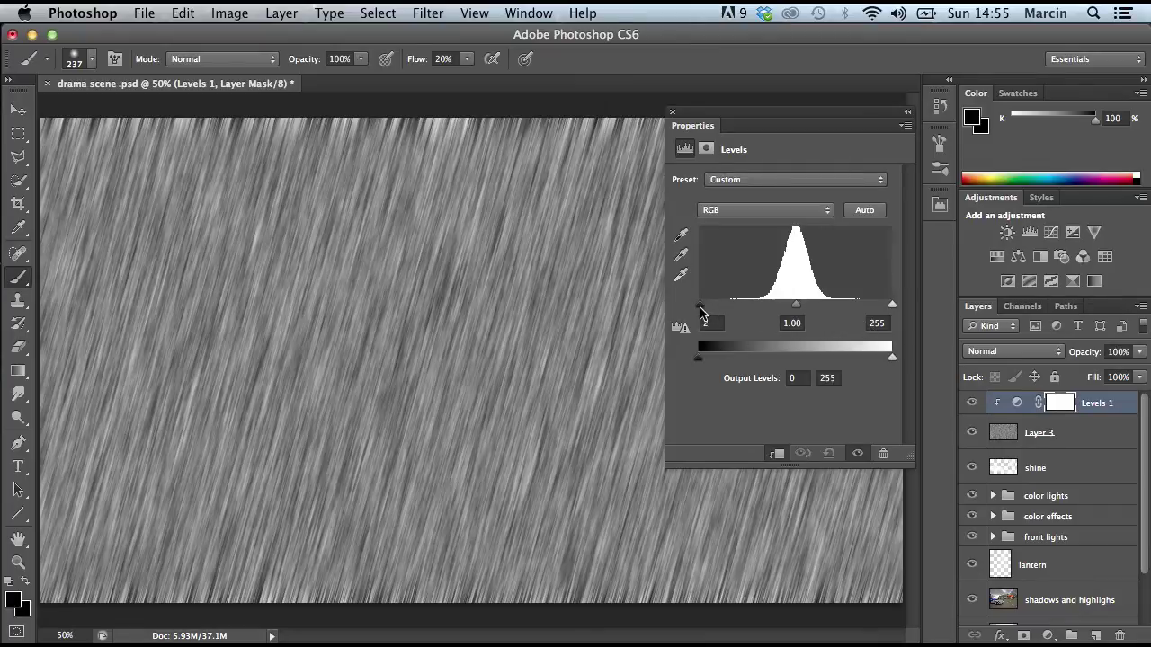
pyautogui.moveTo(702, 310); pyautogui.dragTo(798, 312)
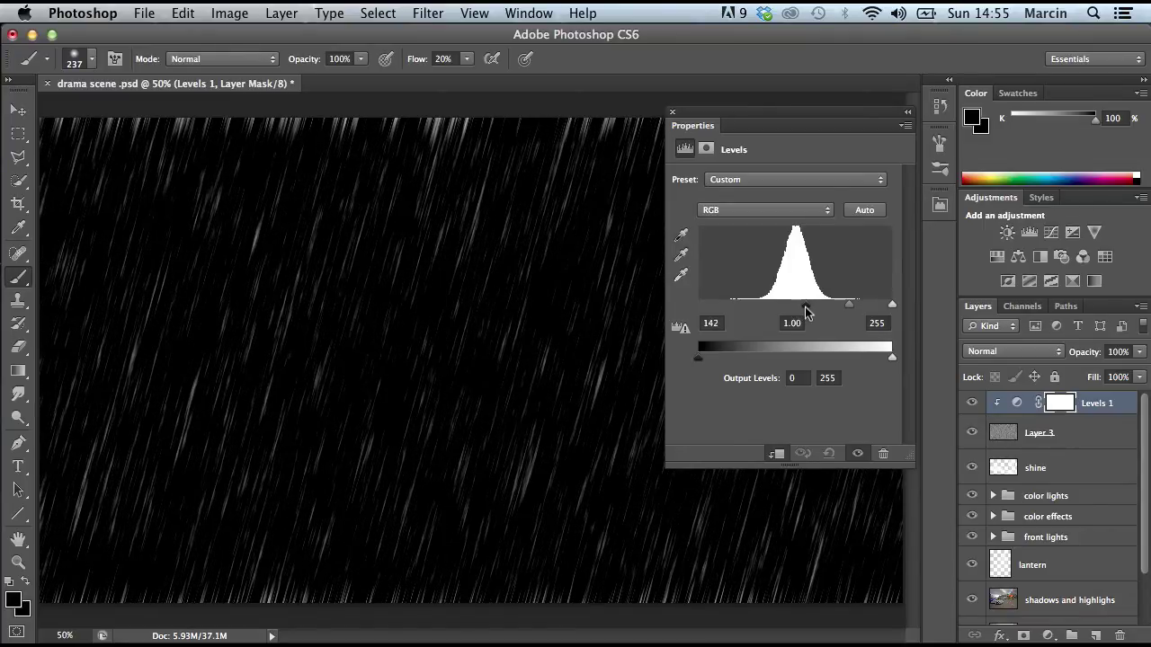
pyautogui.click(672, 113)
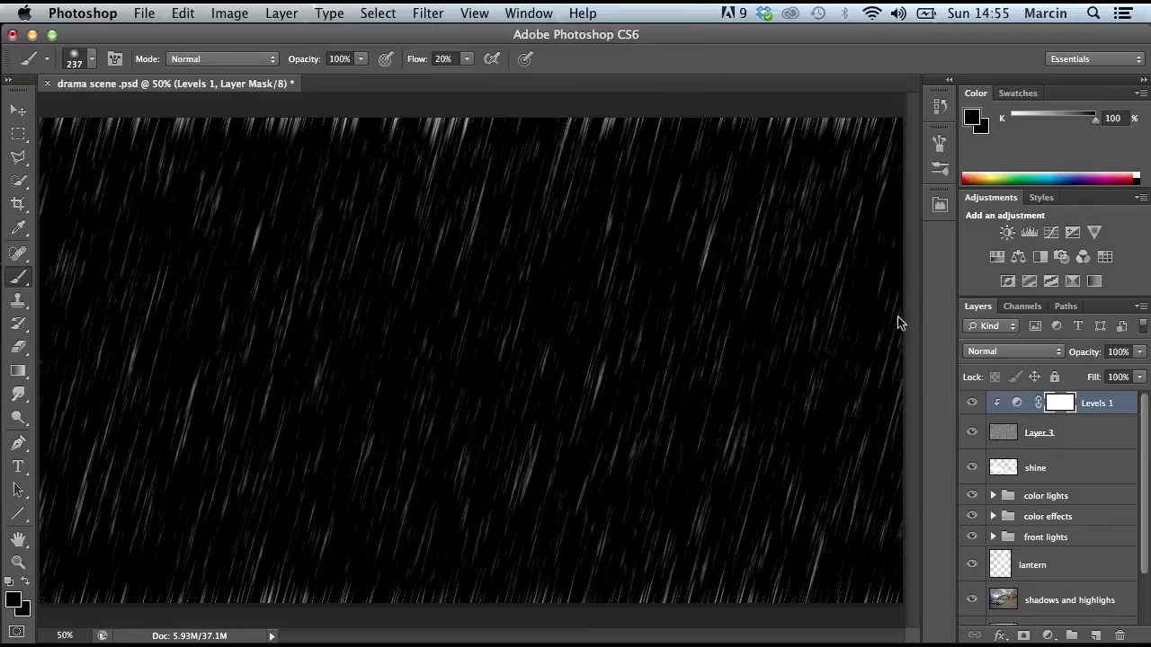
# Set the rain streak layer's blend mode to Screen and its opacity to 40%
pyautogui.click(1077, 433)
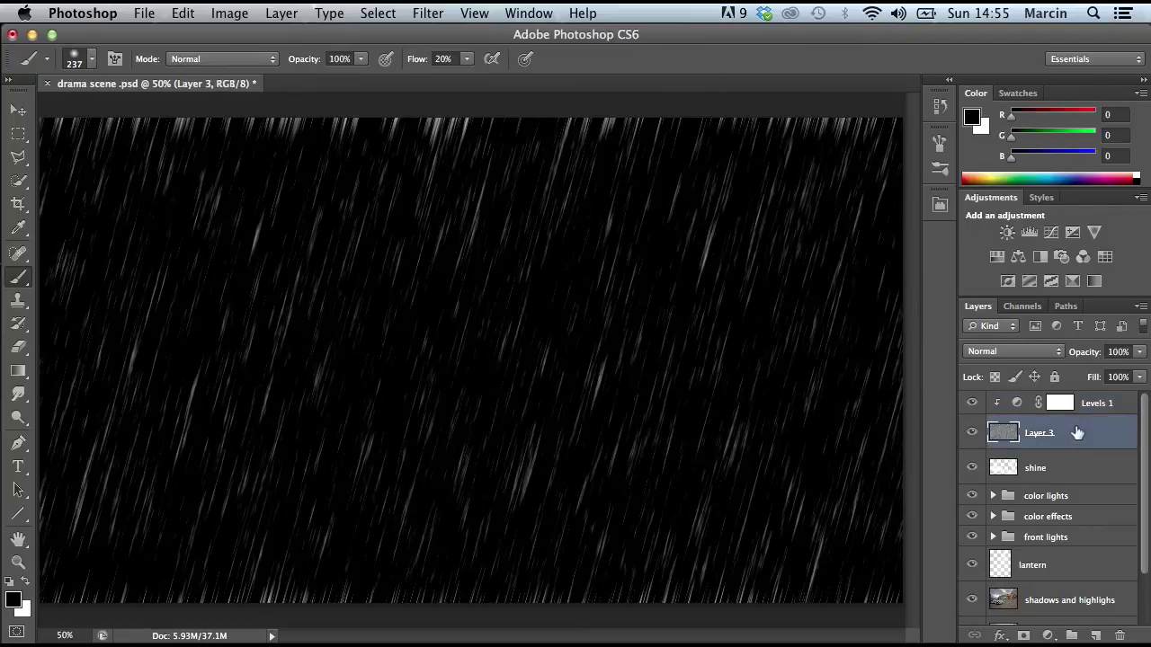
pyautogui.click(1020, 352)
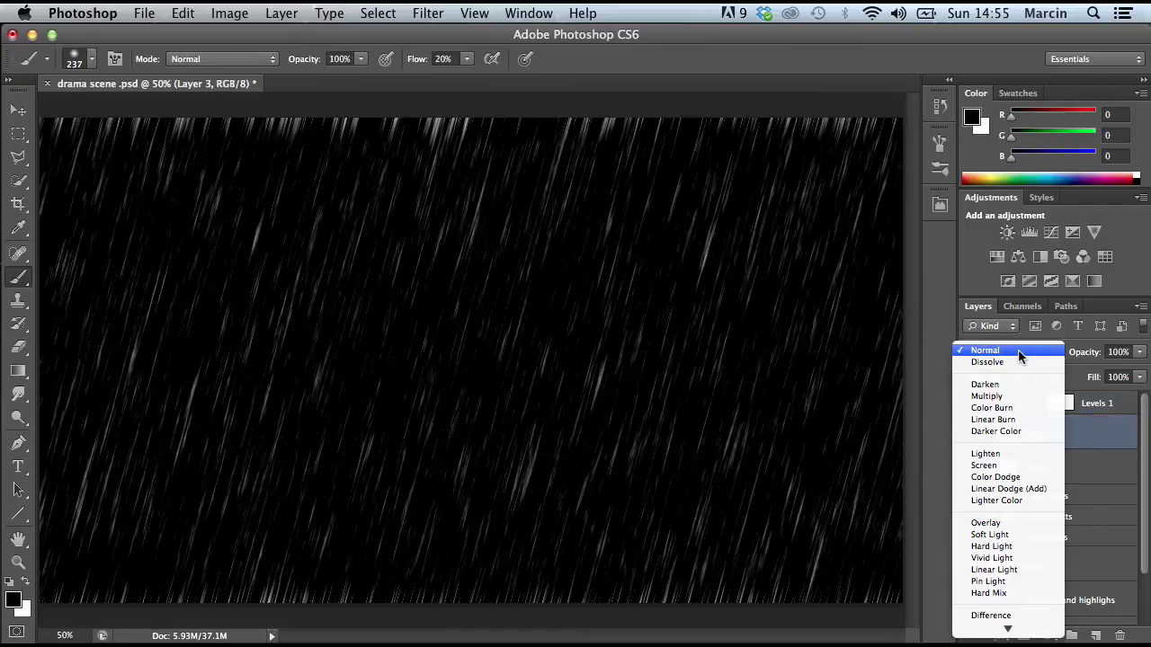
pyautogui.click(1010, 465)
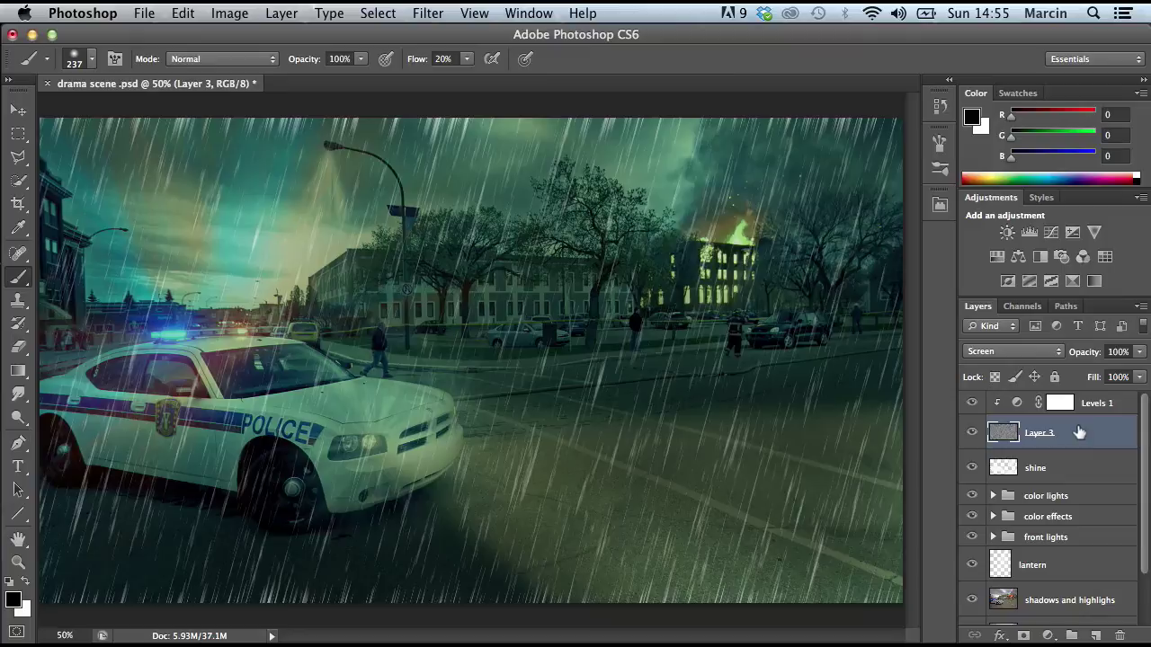
pyautogui.click(1119, 351)
pyautogui.write('40')
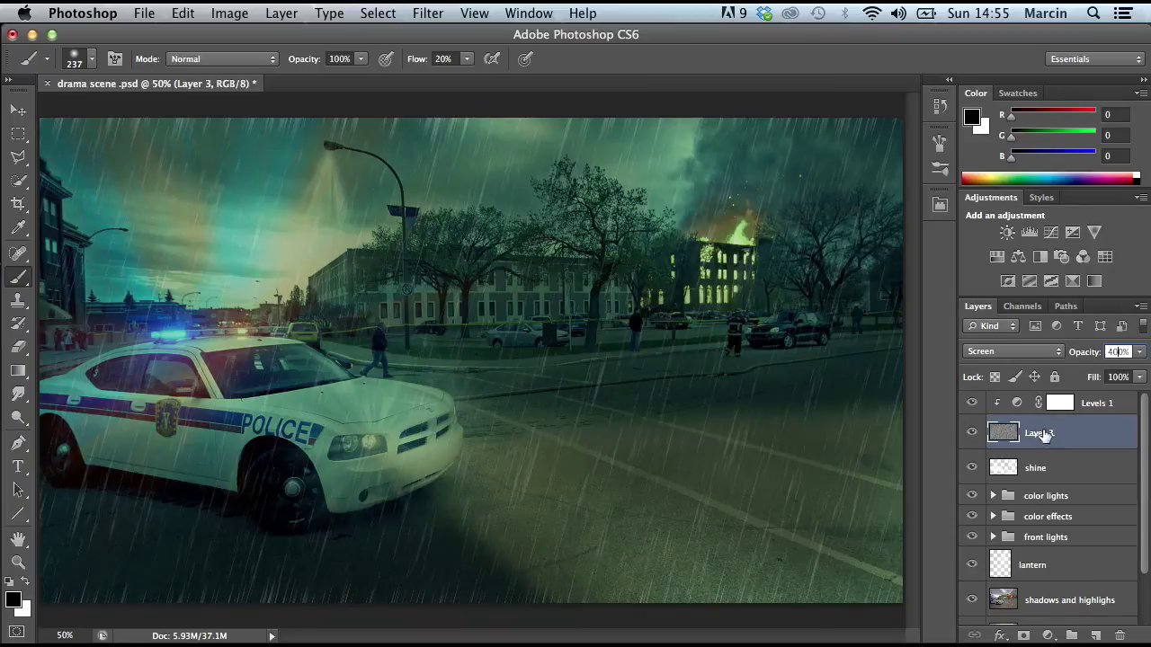
# Reopen the rain's clipped Levels adjustment and set its shadow input level to 145
pyautogui.click(1079, 405)
pyautogui.click(1083, 405)
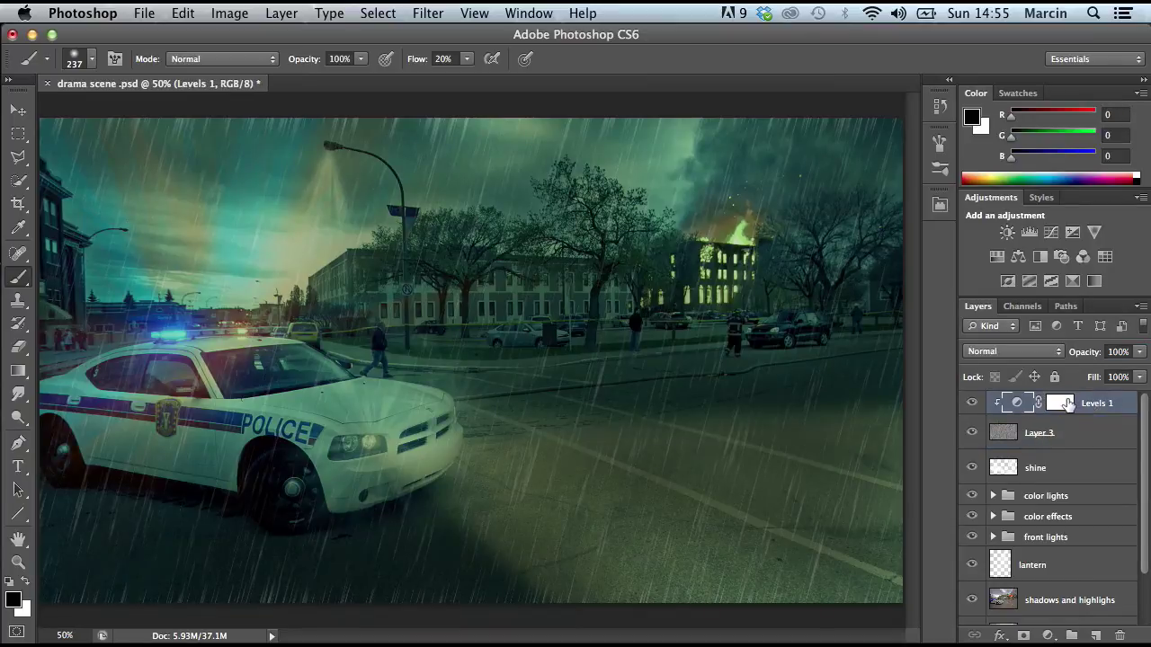
pyautogui.doubleClick(1055, 404)
pyautogui.click(684, 149)
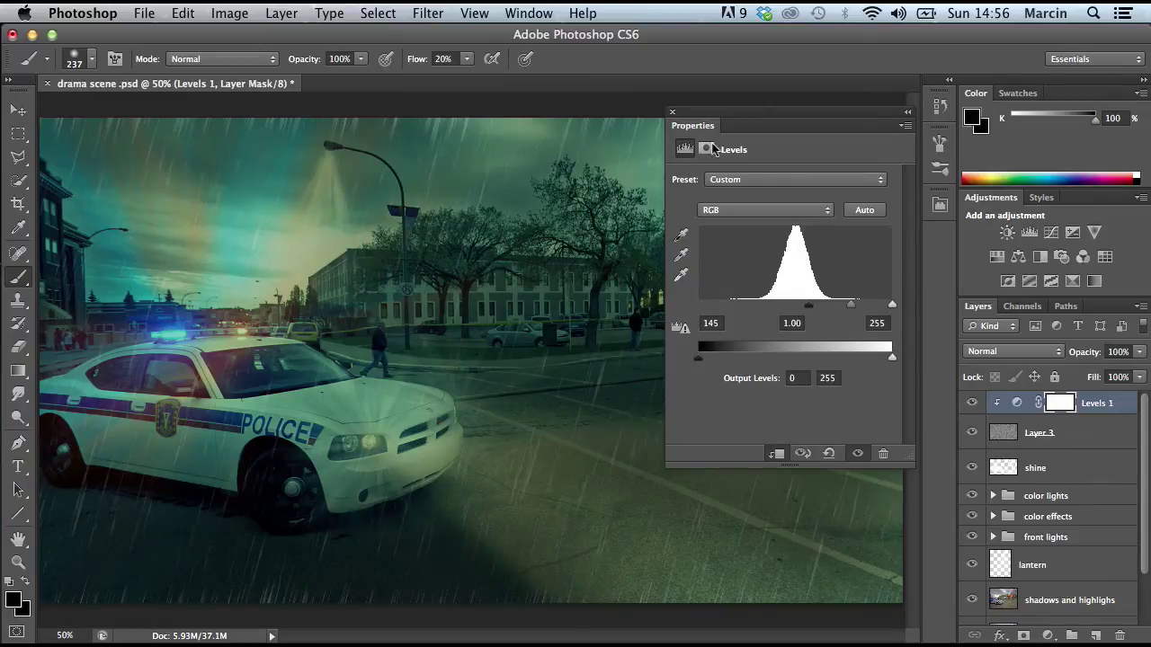
pyautogui.click(672, 112)
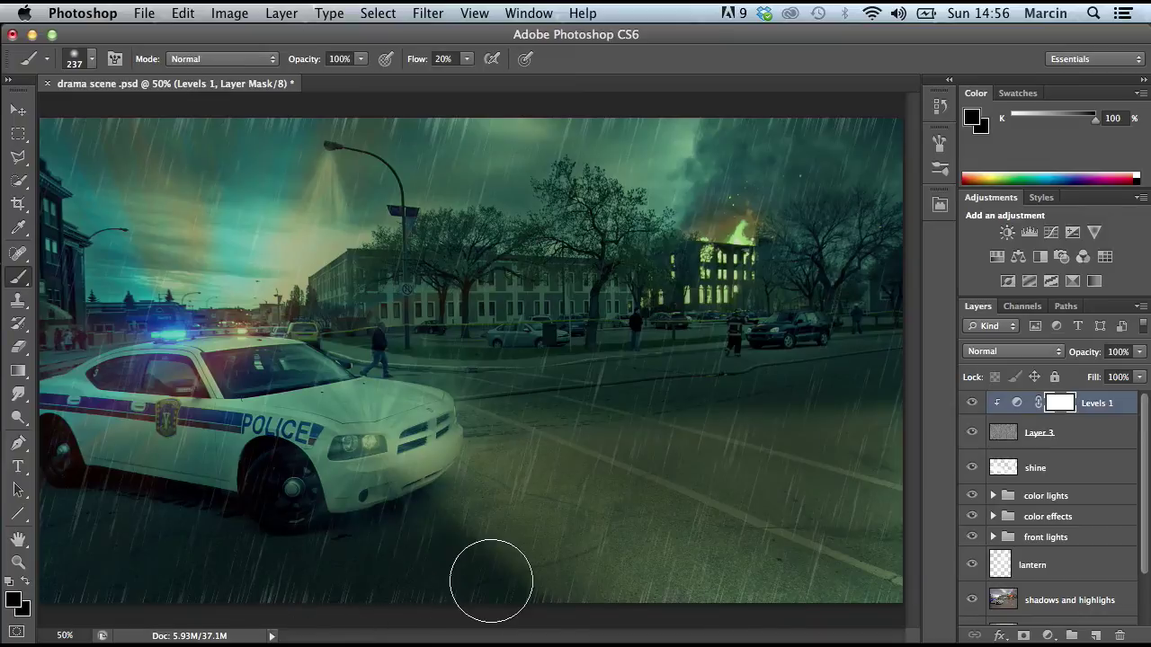
pyautogui.press('super+minus')
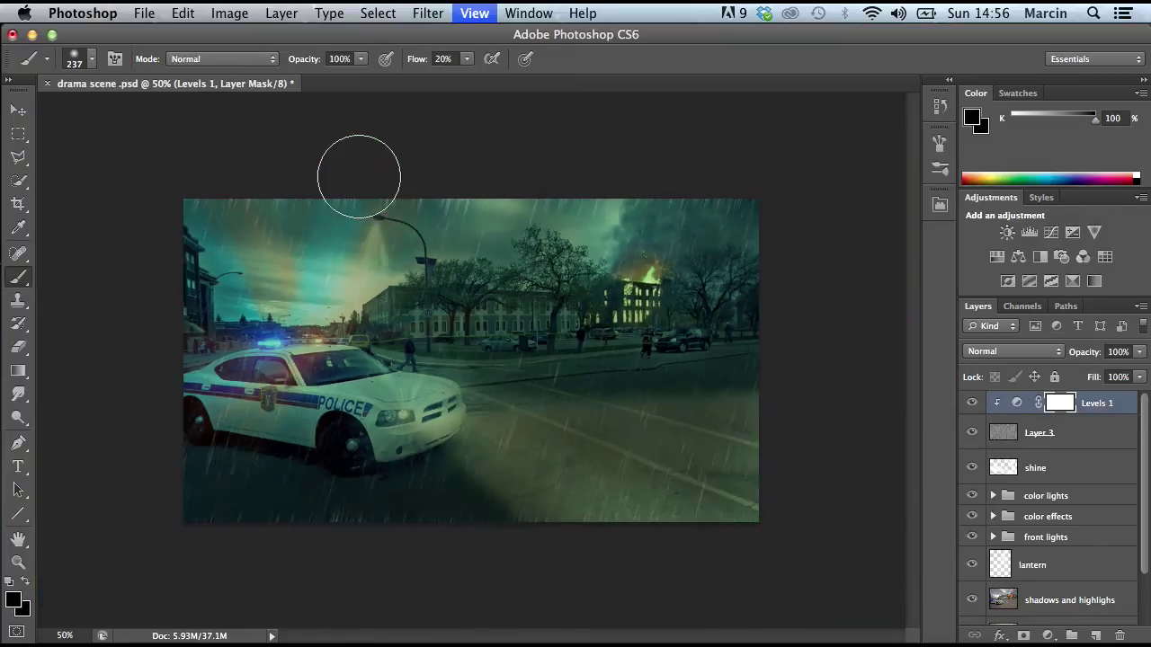
# Free Transform the rain streak layer past the canvas's upper, left and lower edges, to about 104% width and 107% height
pyautogui.click(1102, 438)
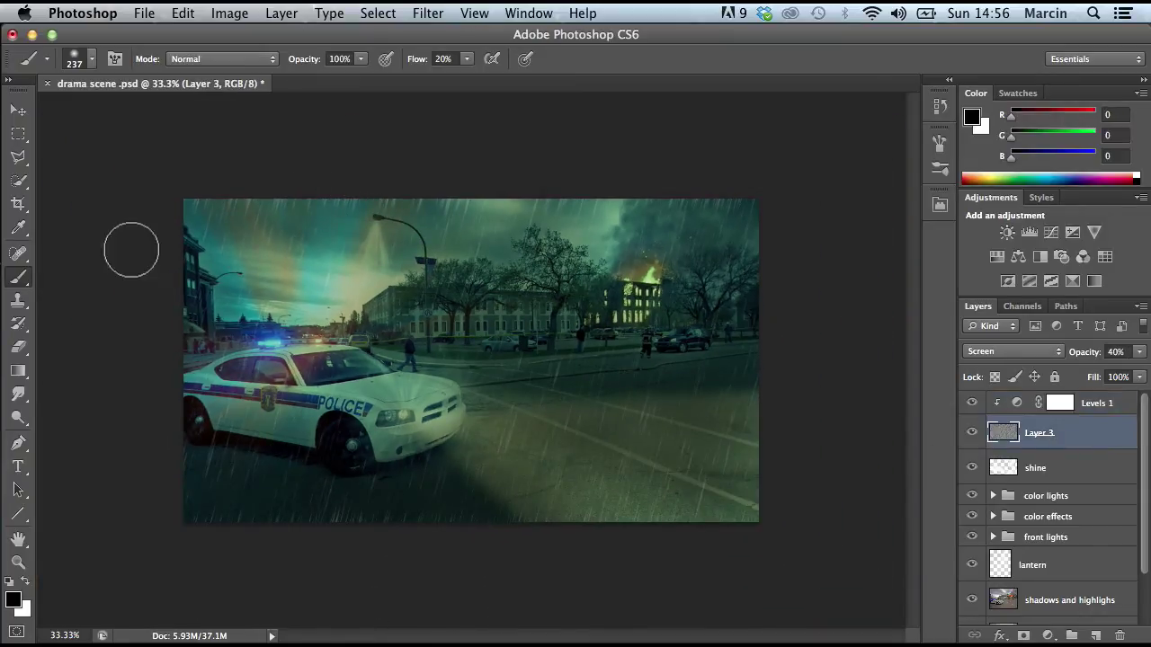
pyautogui.click(18, 133)
pyautogui.rightClick(357, 361)
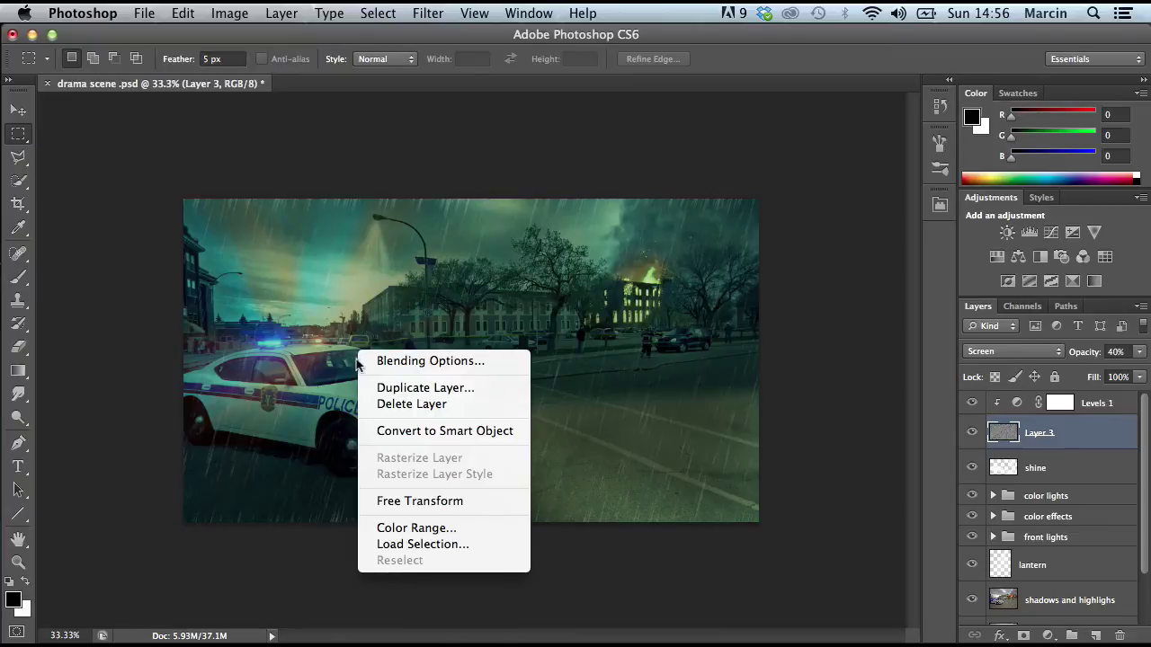
pyautogui.click(414, 501)
pyautogui.moveTo(183, 197); pyautogui.dragTo(182, 184)
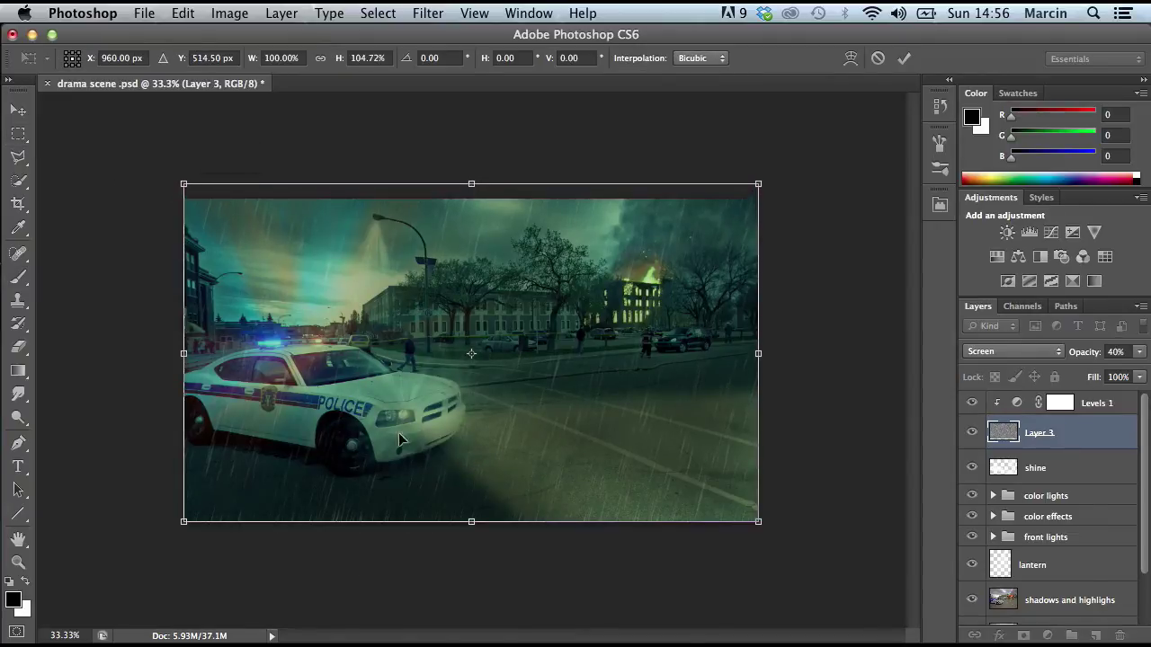
pyautogui.moveTo(180, 524); pyautogui.dragTo(157, 532)
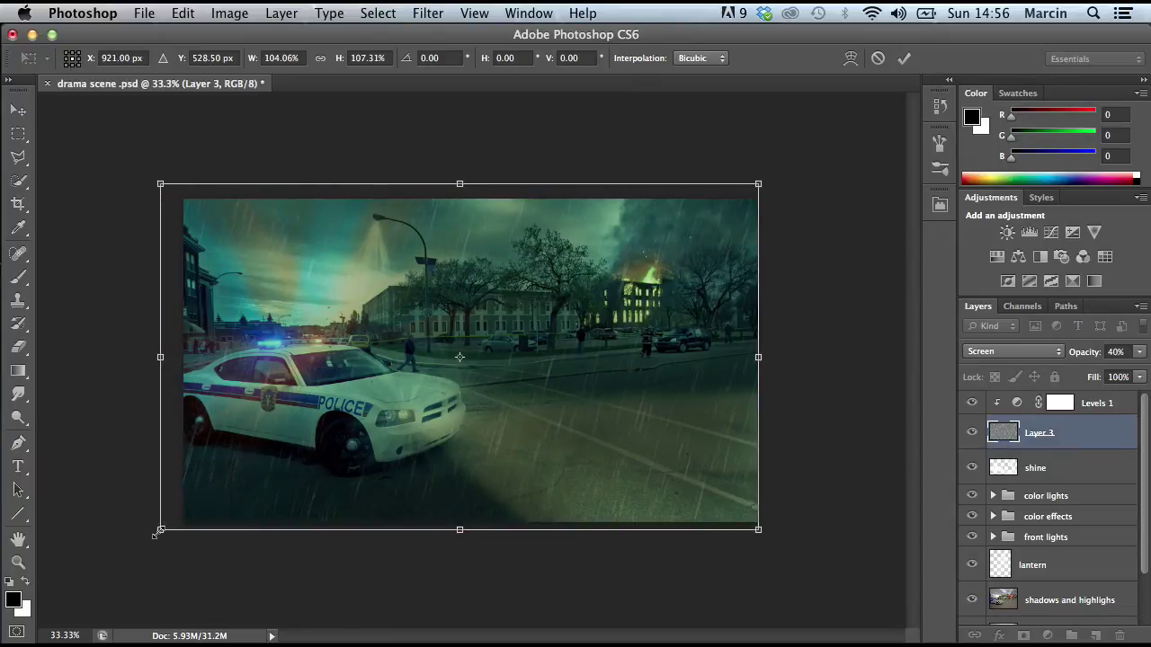
pyautogui.click(18, 134)
pyautogui.click(720, 258)
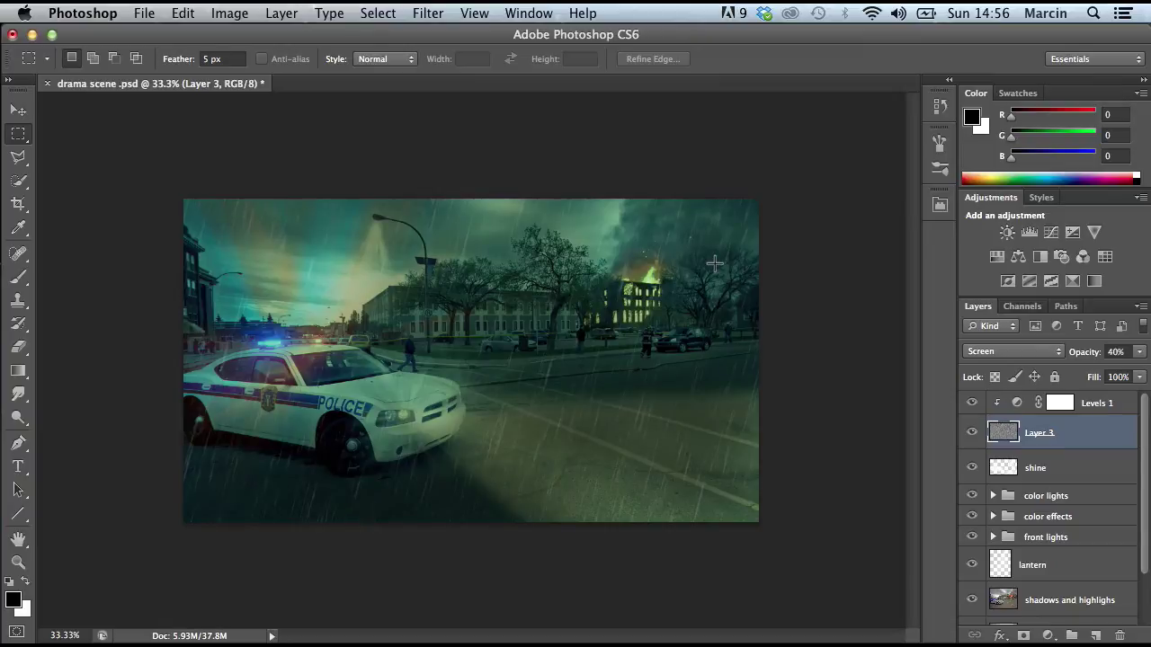
# Raise the rain streak layer's opacity to 50%
pyautogui.press('super+plus')
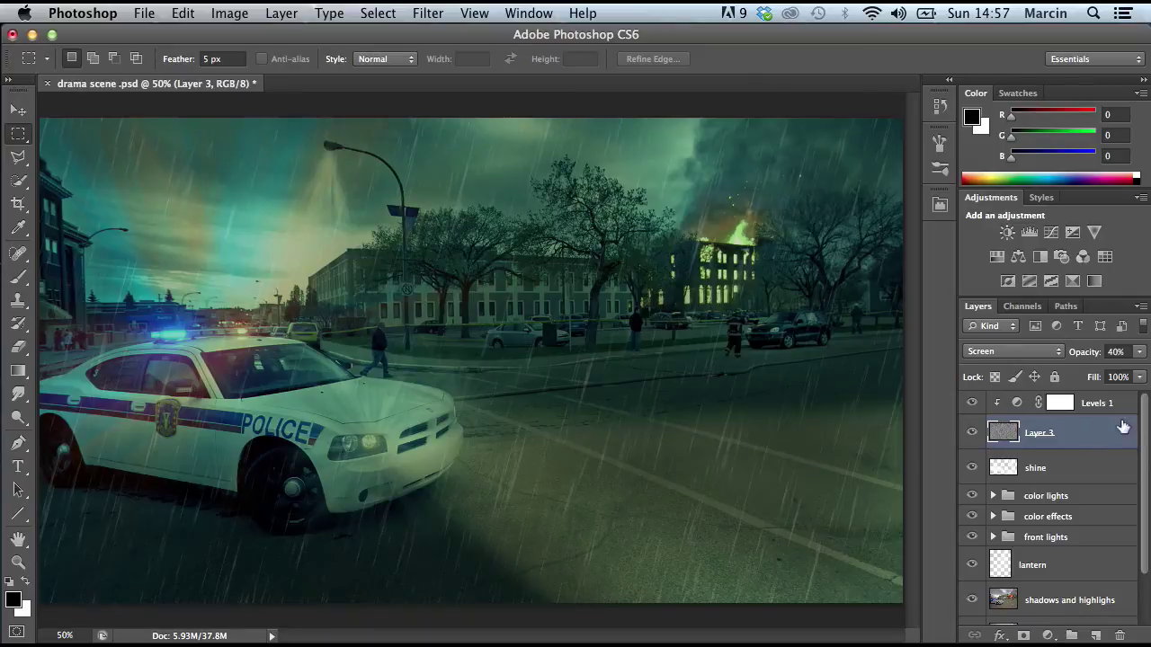
pyautogui.click(1139, 351)
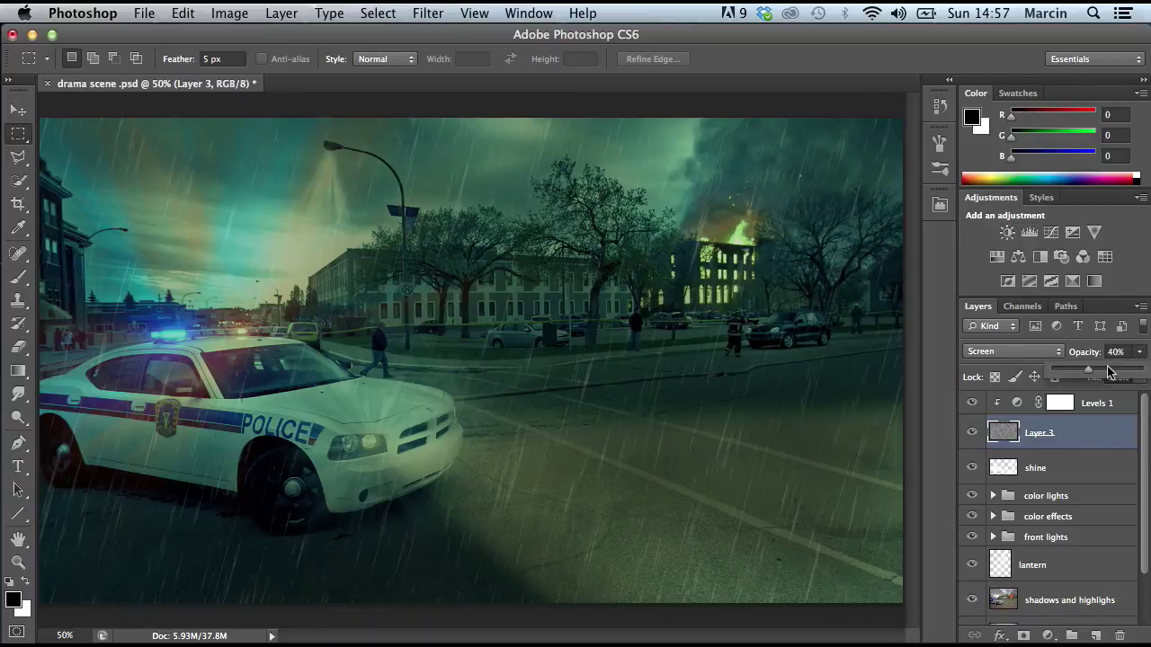
pyautogui.moveTo(1094, 376); pyautogui.dragTo(1088, 376)
pyautogui.moveTo(1095, 374); pyautogui.dragTo(1098, 375)
pyautogui.click(1146, 355)
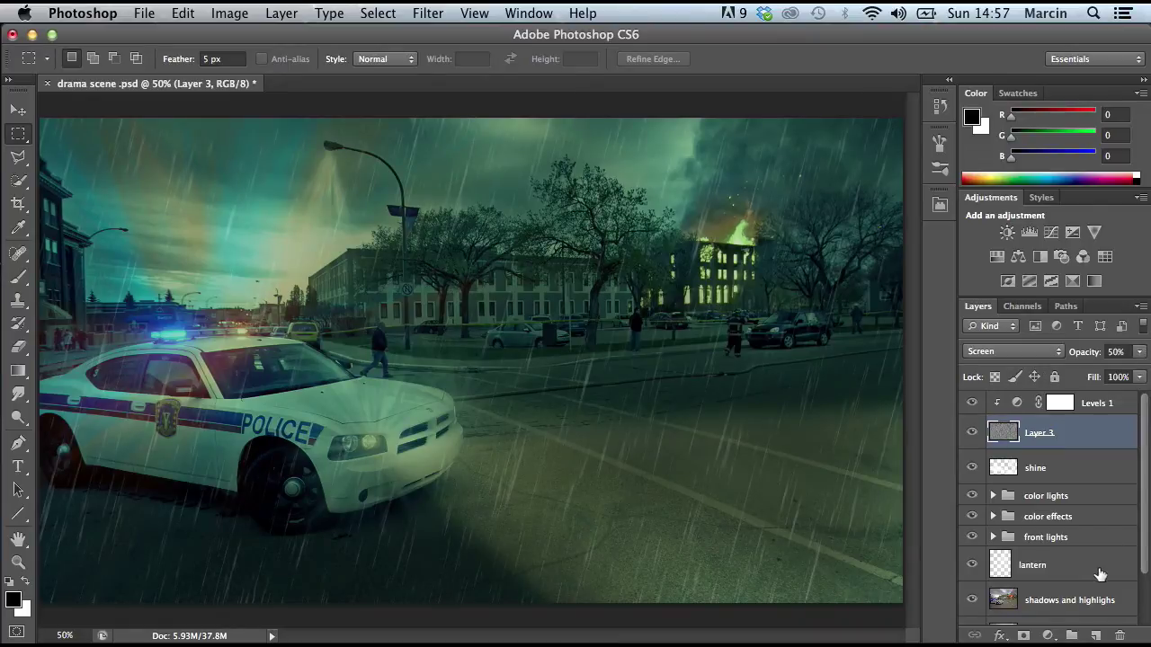
# Move the rain layer and its Levels adjustment between the front lights group and the lantern layer, and clip the Levels to the rain again
pyautogui.moveTo(1079, 437); pyautogui.dragTo(1085, 559)
pyautogui.moveTo(1076, 407); pyautogui.dragTo(1084, 516)
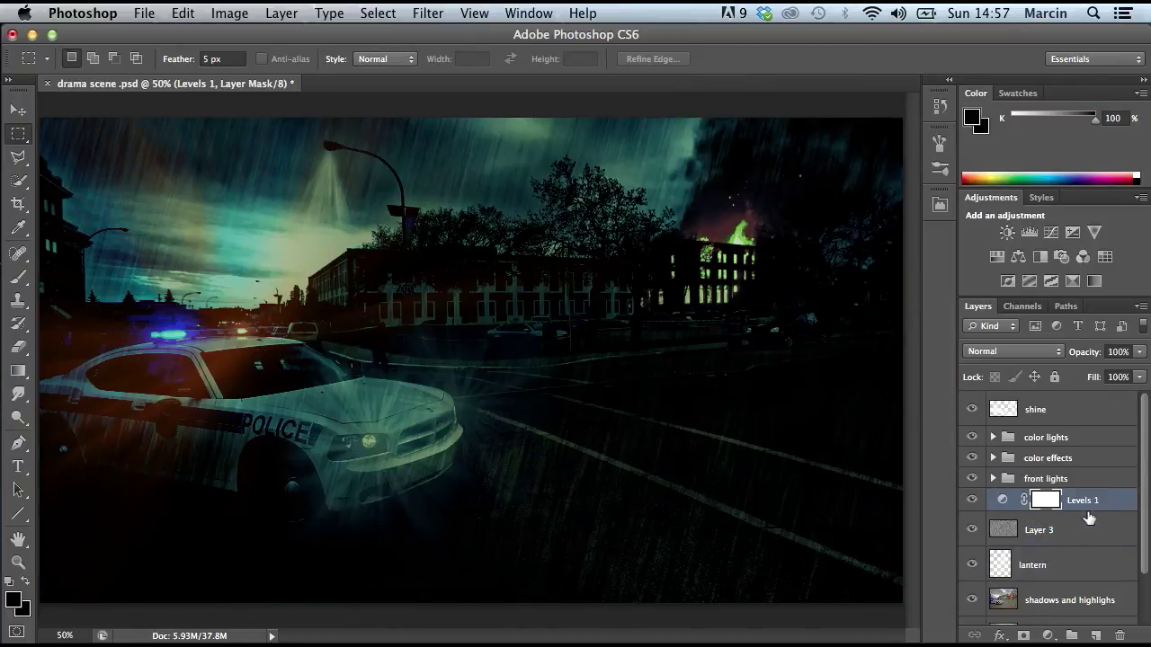
pyautogui.rightClick(1083, 506)
pyautogui.click(988, 281)
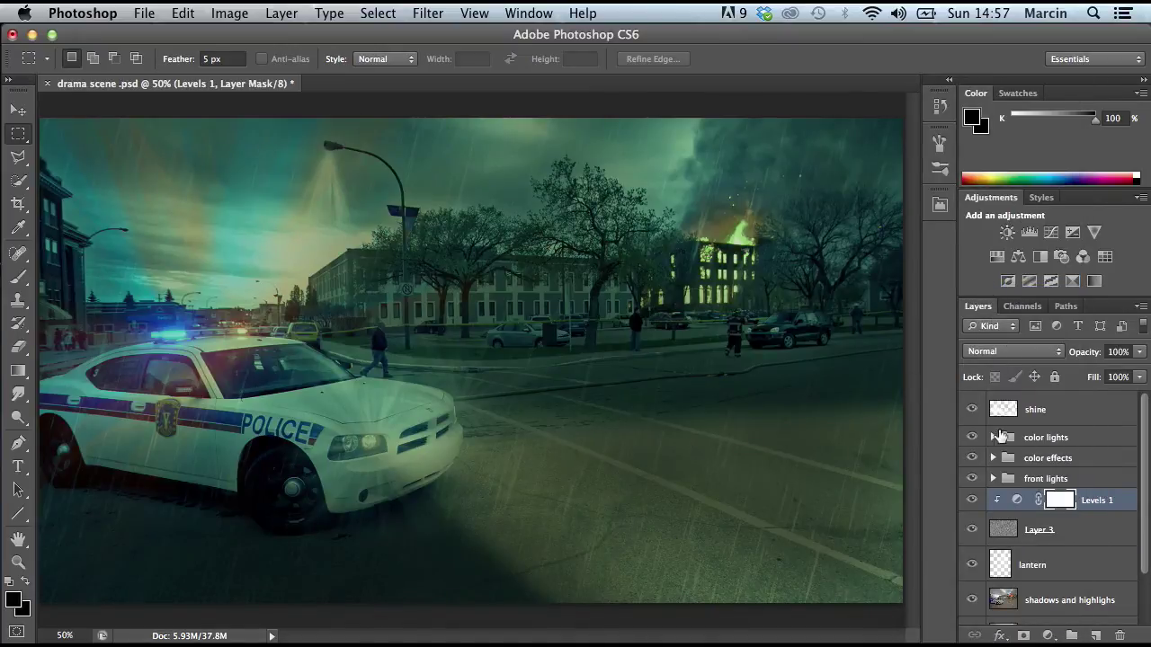
# Set the rain streak layer's opacity to 70%
pyautogui.click(1056, 532)
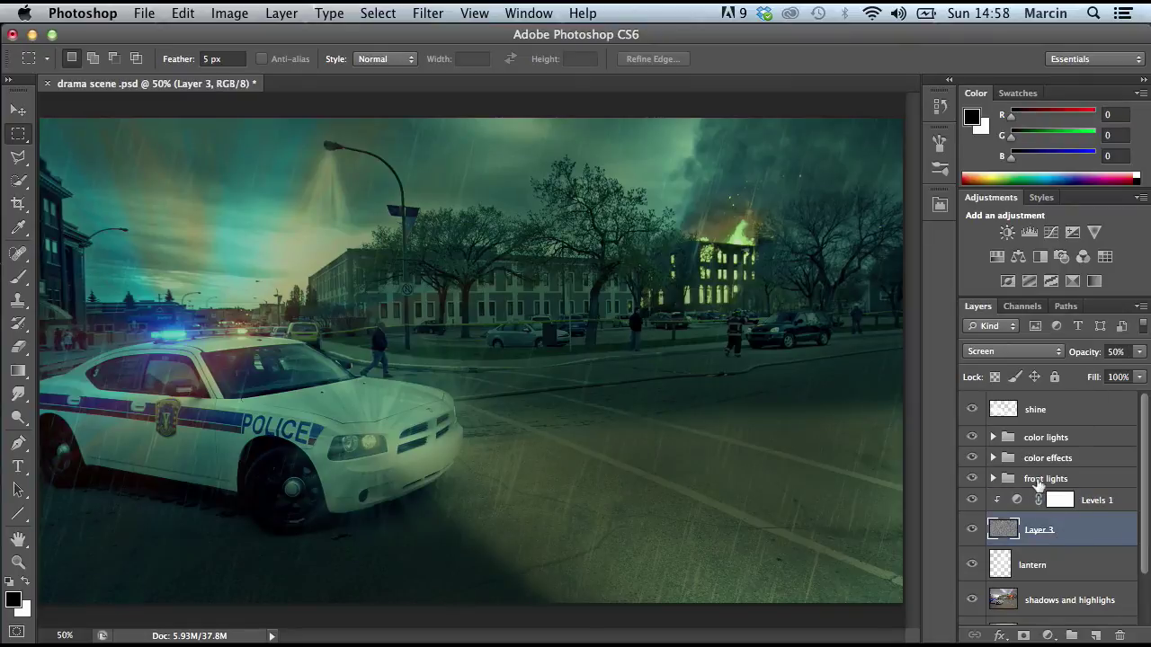
pyautogui.click(1113, 351)
pyautogui.write('70')
pyautogui.press('Return')
# Select the rain's Levels adjustment layer and open Water_by_RosalineStock.jpg from the Desktop
pyautogui.click(1127, 499)
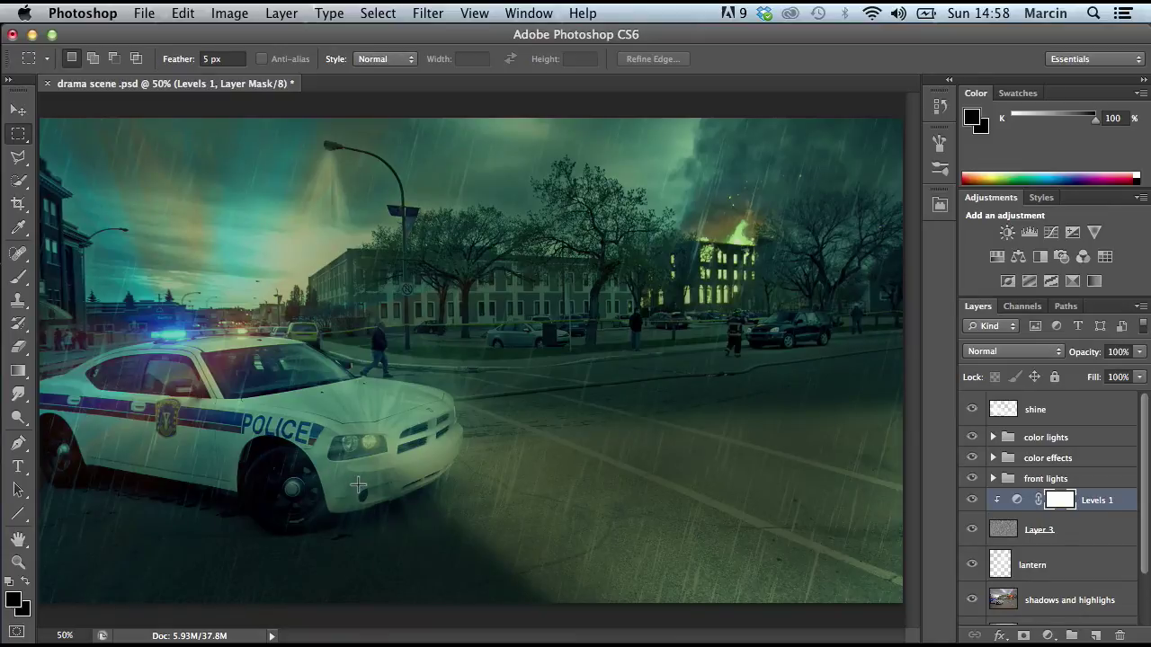
pyautogui.click(142, 14)
pyautogui.click(159, 52)
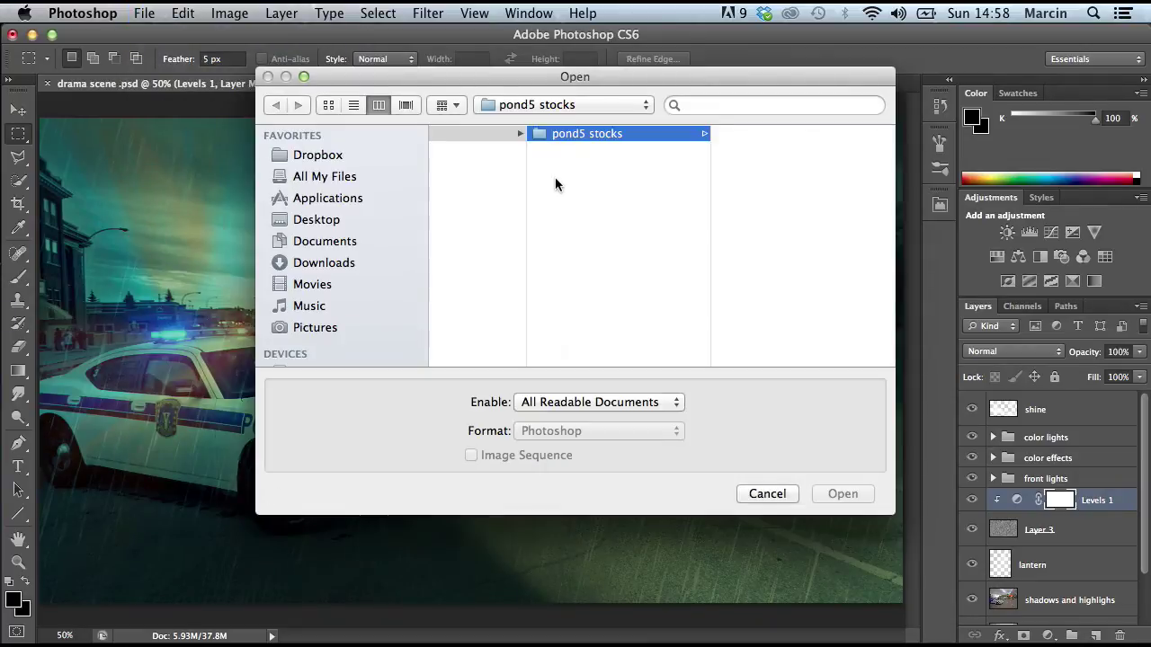
pyautogui.moveTo(707, 259); pyautogui.dragTo(707, 309)
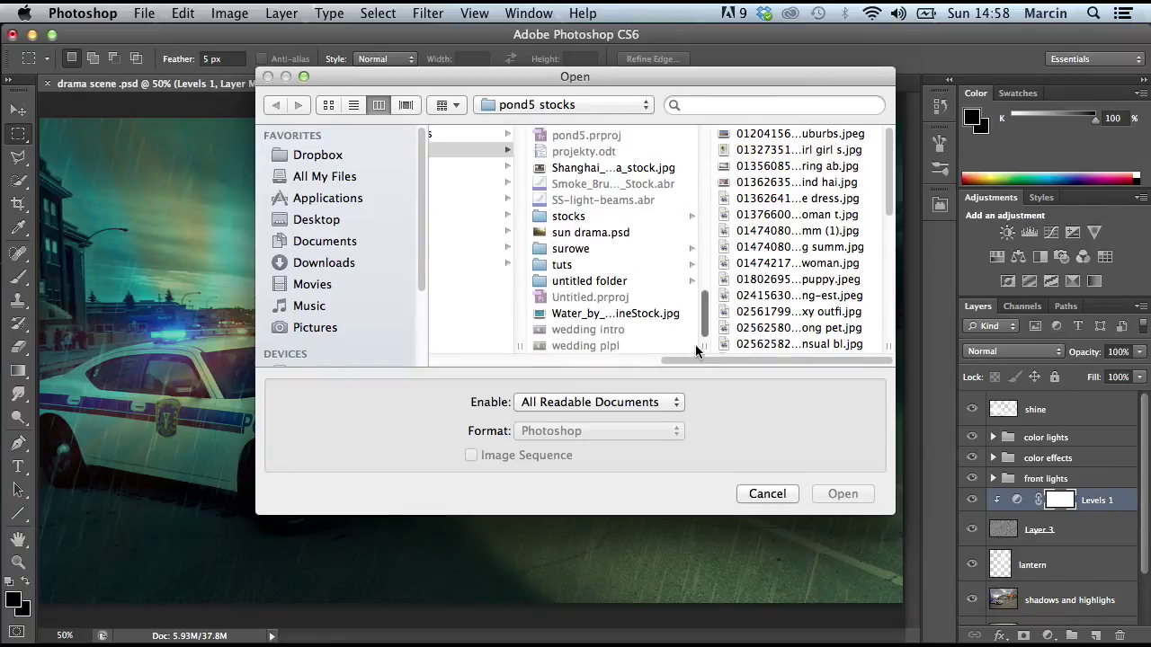
pyautogui.click(653, 314)
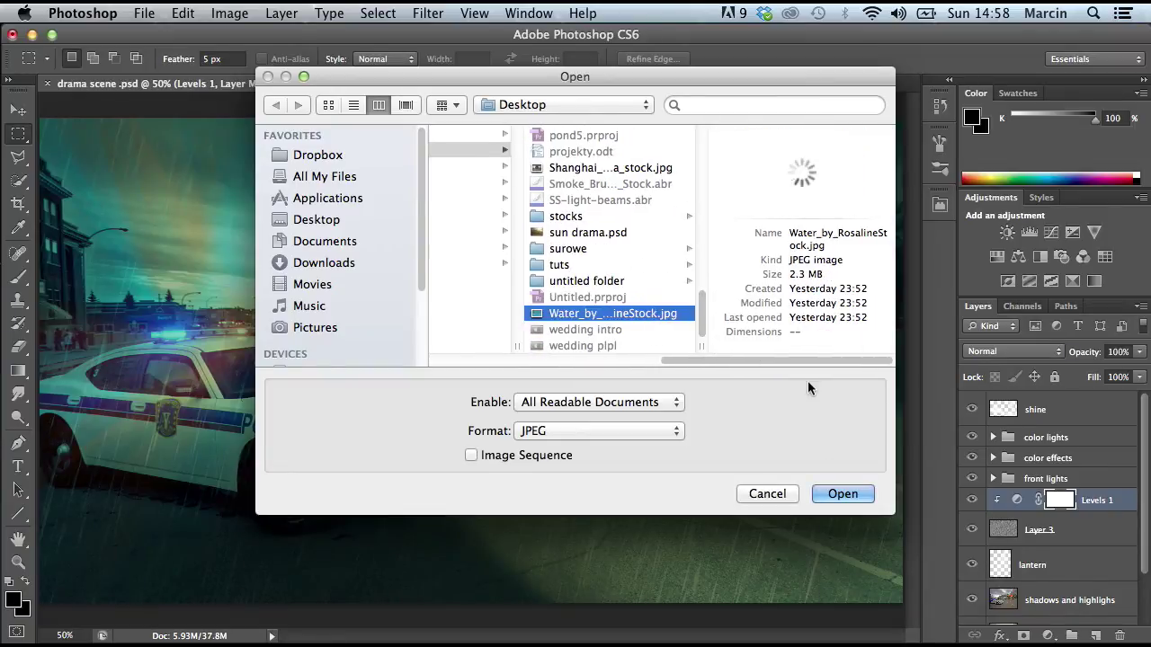
pyautogui.click(830, 495)
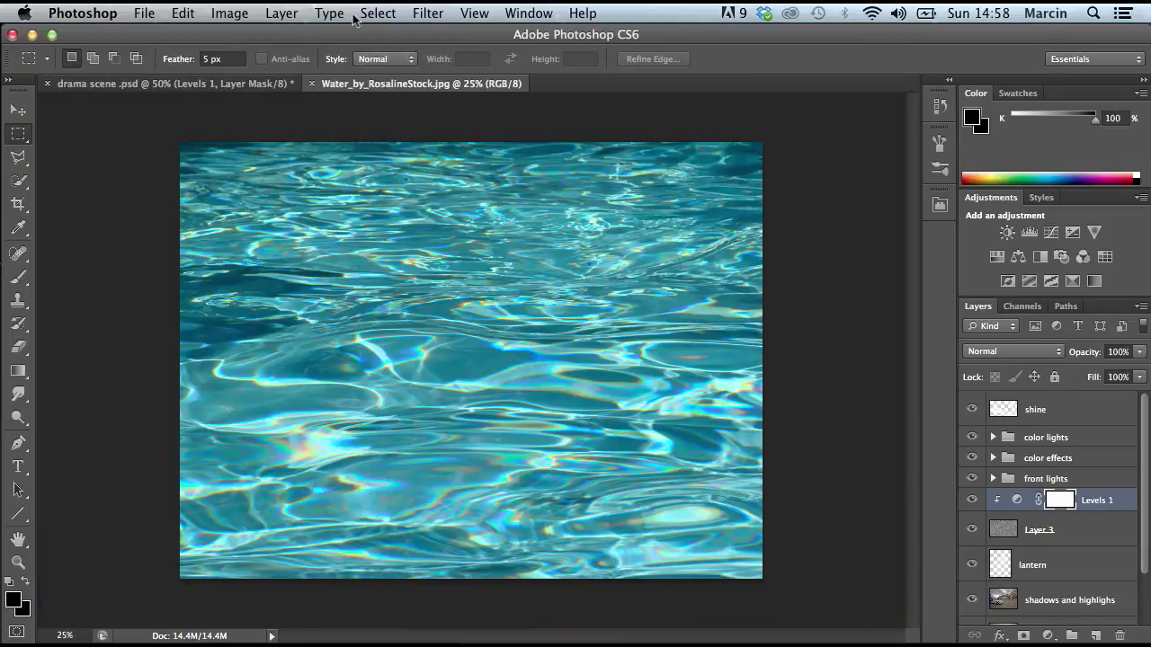
# Resize the water image to a width of 1920 pixels with its proportions constrained
pyautogui.click(232, 13)
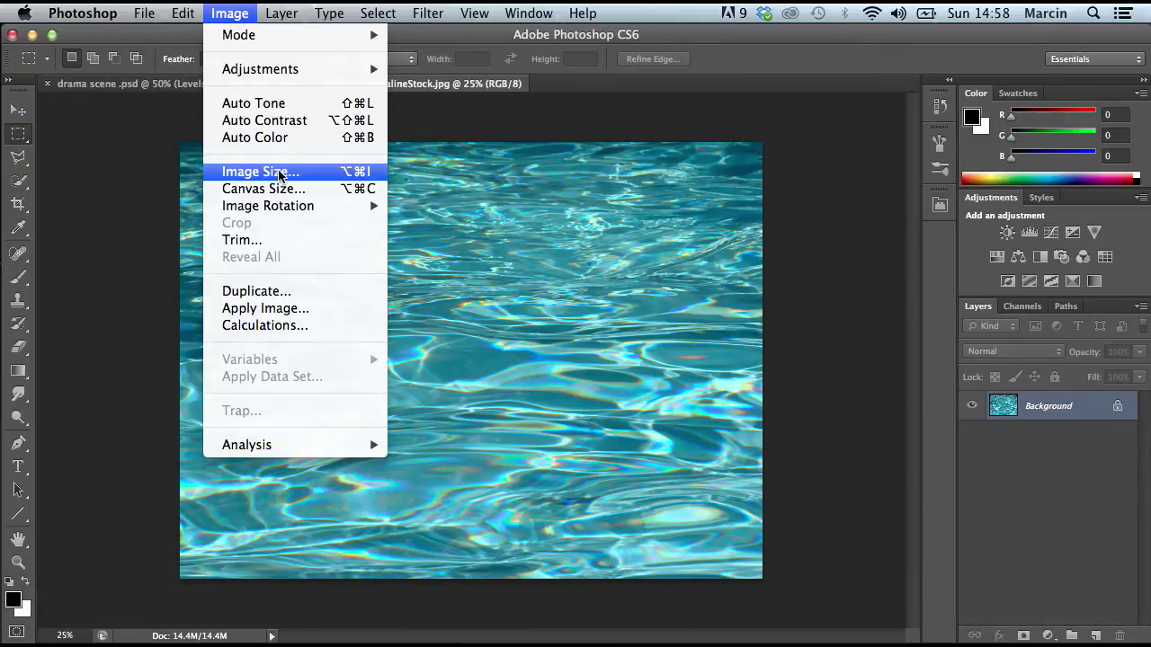
pyautogui.click(277, 173)
pyautogui.write('1')
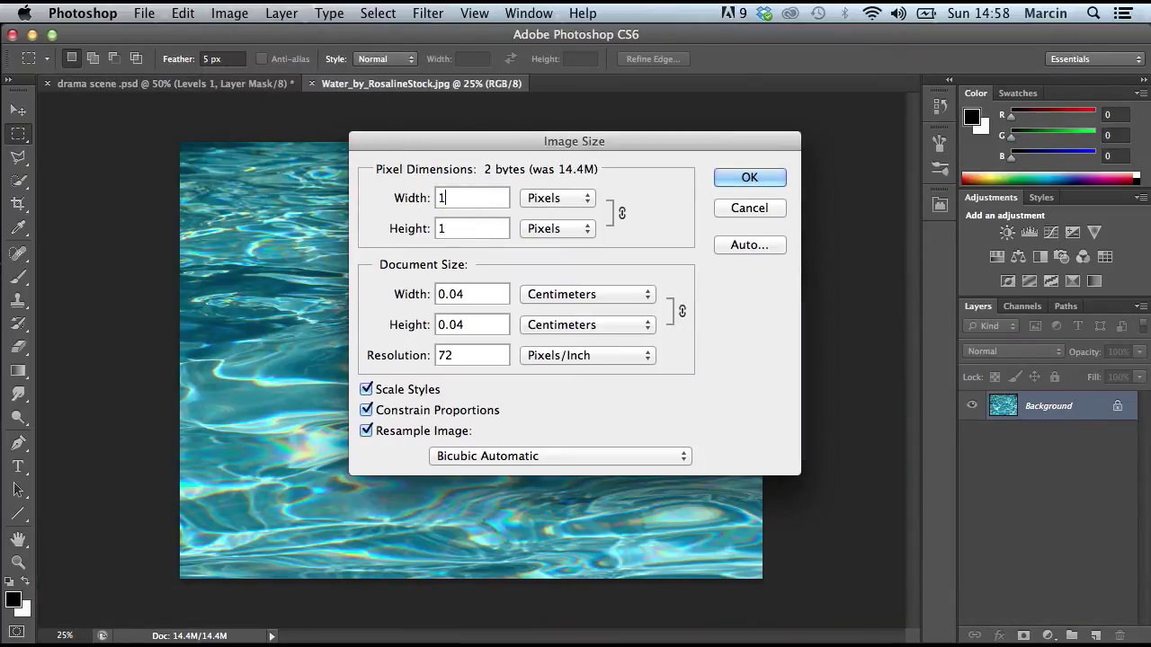
pyautogui.write('920')
pyautogui.press('Return')
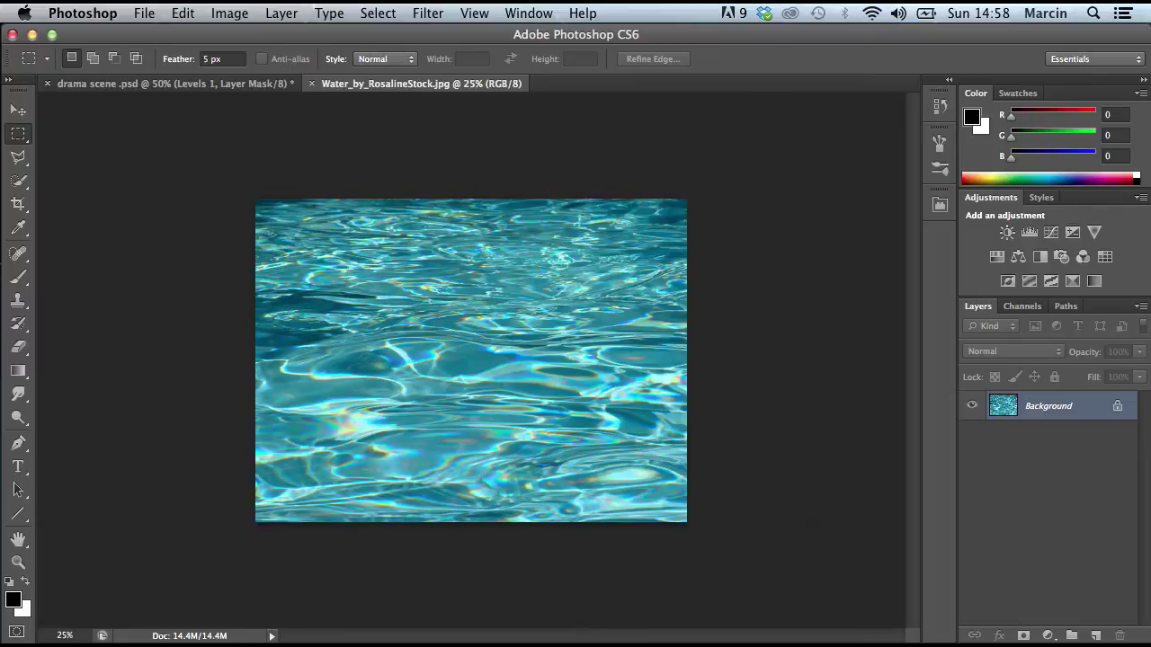
# Copy the water image into the drama scene document and position it across the full width of the scene's lower two-thirds
pyautogui.click(18, 108)
pyautogui.moveTo(383, 267); pyautogui.dragTo(431, 234)
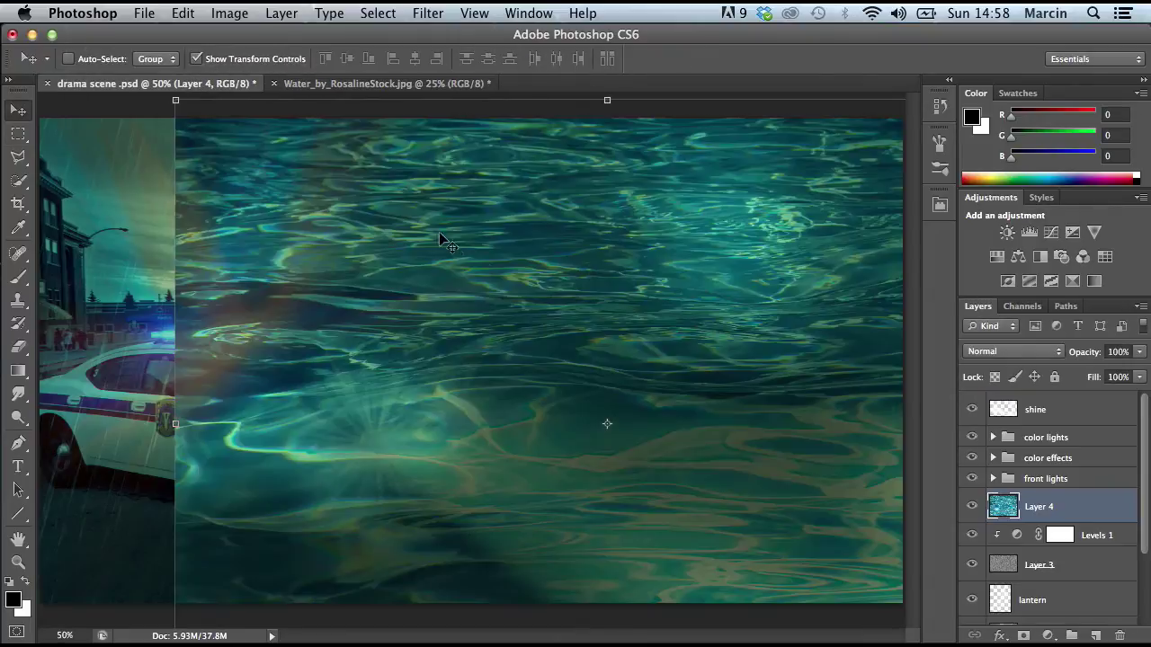
pyautogui.moveTo(619, 277); pyautogui.dragTo(495, 453)
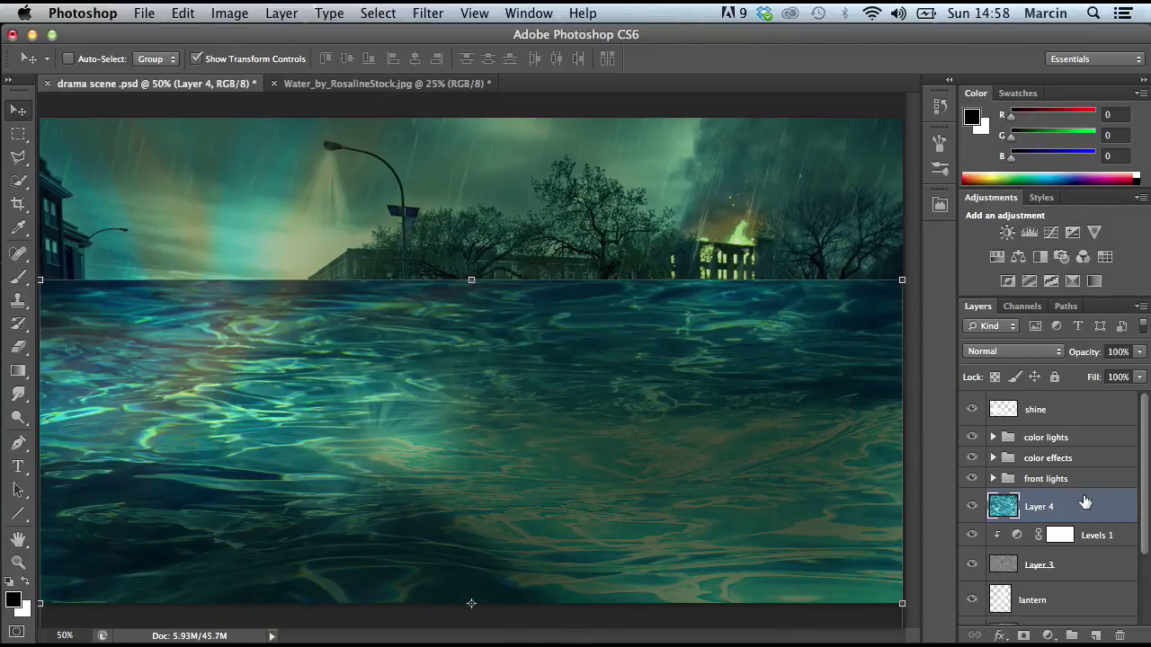
# Lower the water layer's opacity to 13%
pyautogui.moveTo(1140, 352); pyautogui.dragTo(1063, 377)
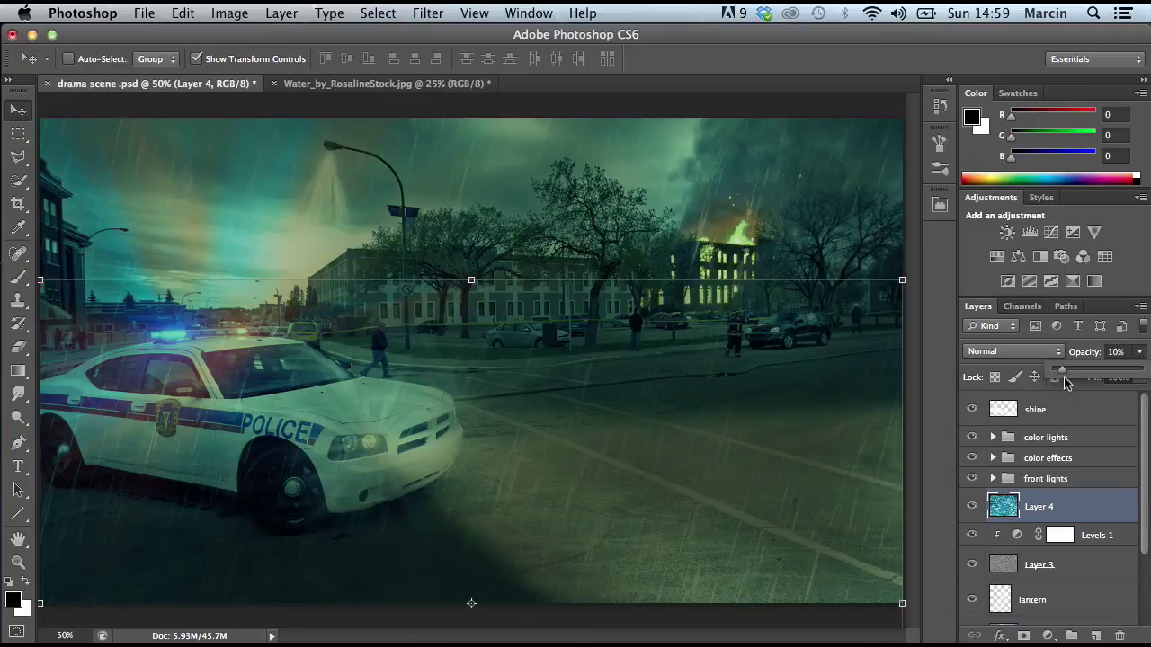
pyautogui.moveTo(1072, 371); pyautogui.dragTo(1068, 371)
pyautogui.click(18, 133)
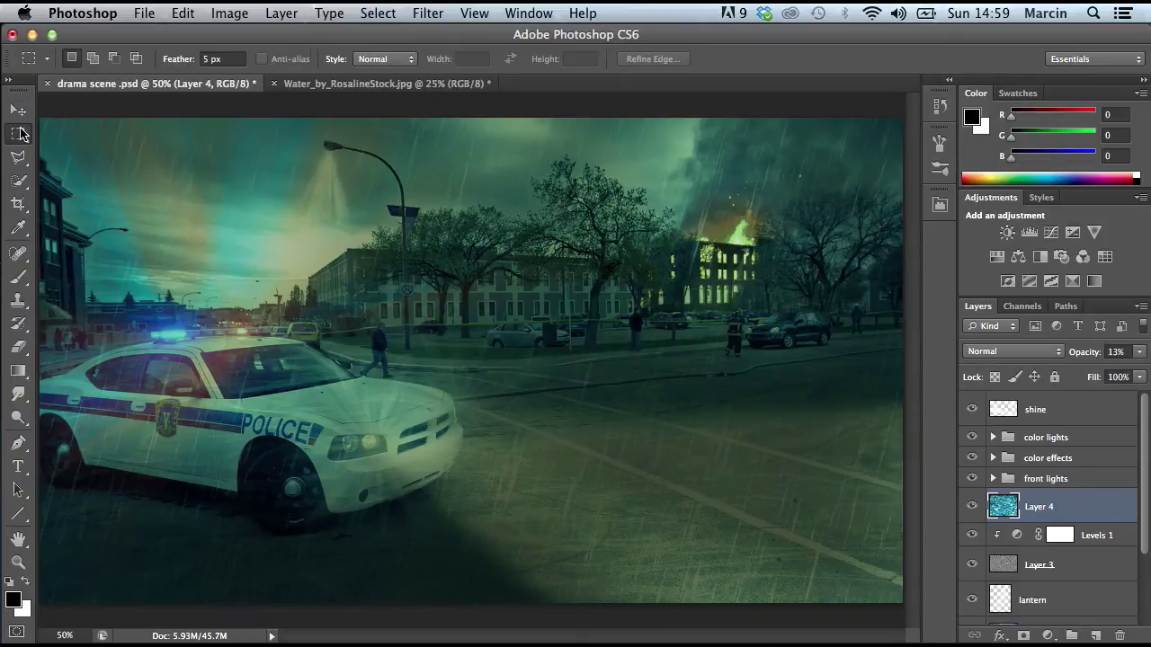
# Try the Lighten and Screen blend modes on the water layer and set its opacity to 19%
pyautogui.click(1029, 352)
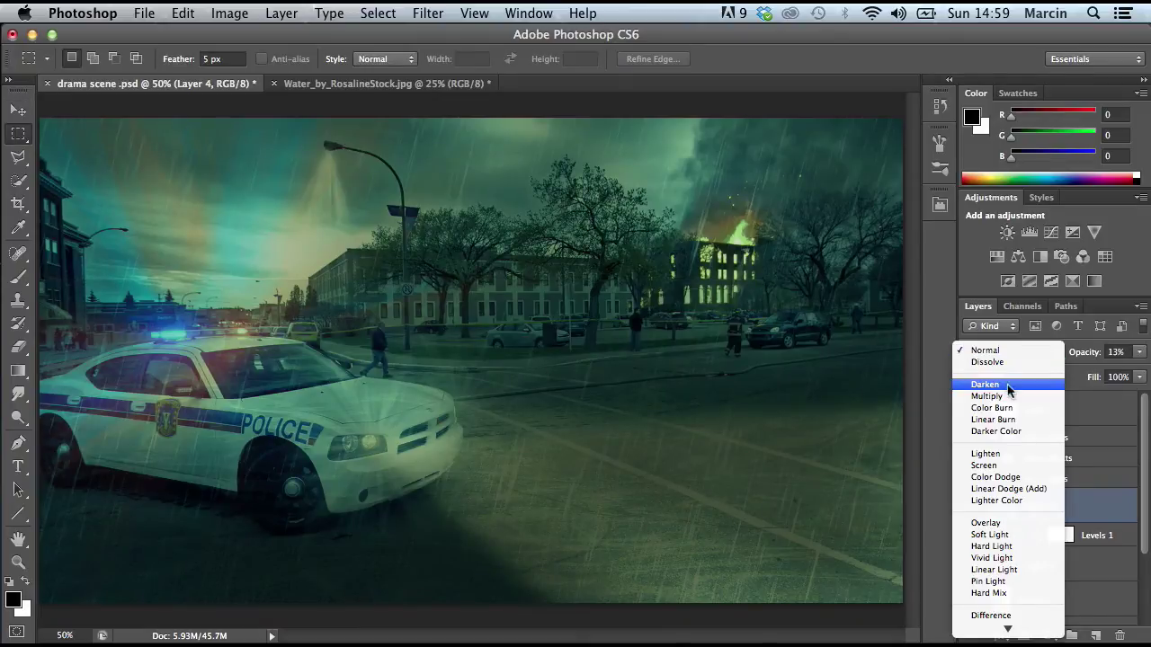
pyautogui.click(996, 457)
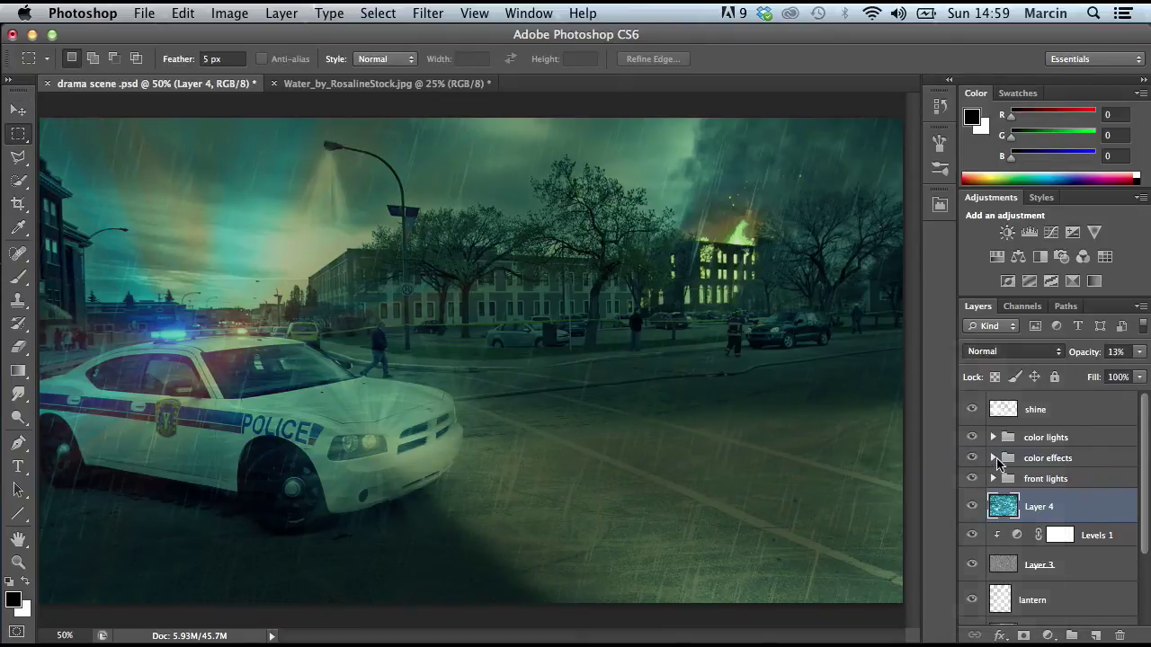
pyautogui.click(1014, 352)
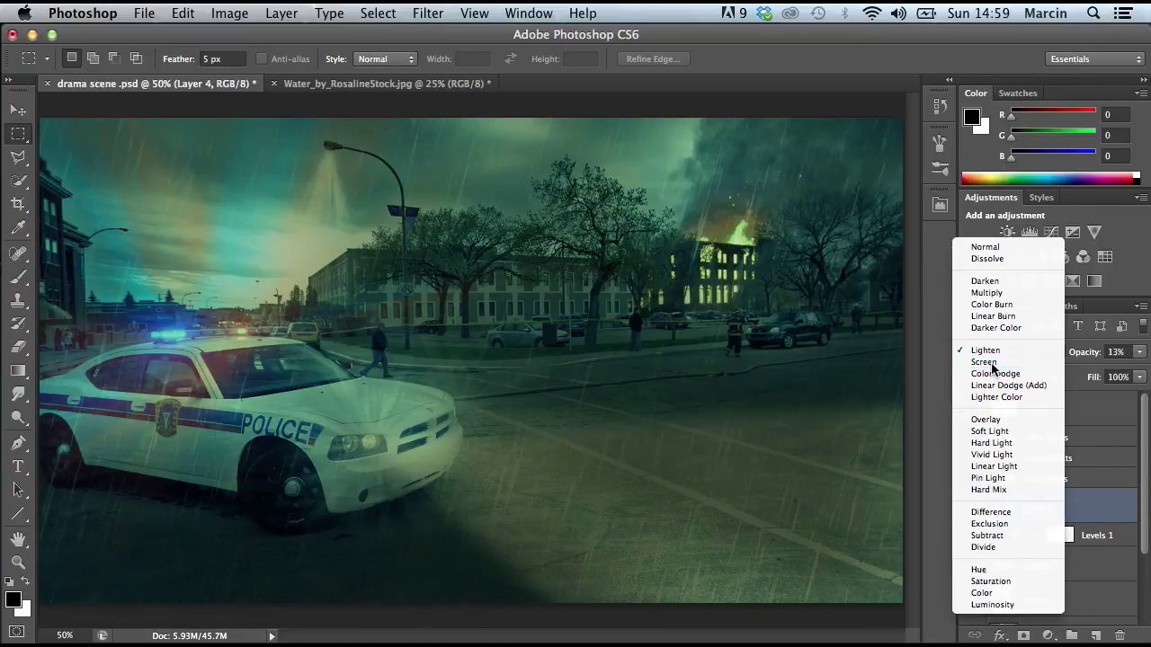
pyautogui.click(993, 362)
pyautogui.click(1139, 353)
pyautogui.moveTo(1090, 376); pyautogui.dragTo(1070, 376)
# Compare the Overlay, Normal and Screen blend modes on the water layer
pyautogui.click(1014, 351)
pyautogui.click(1013, 410)
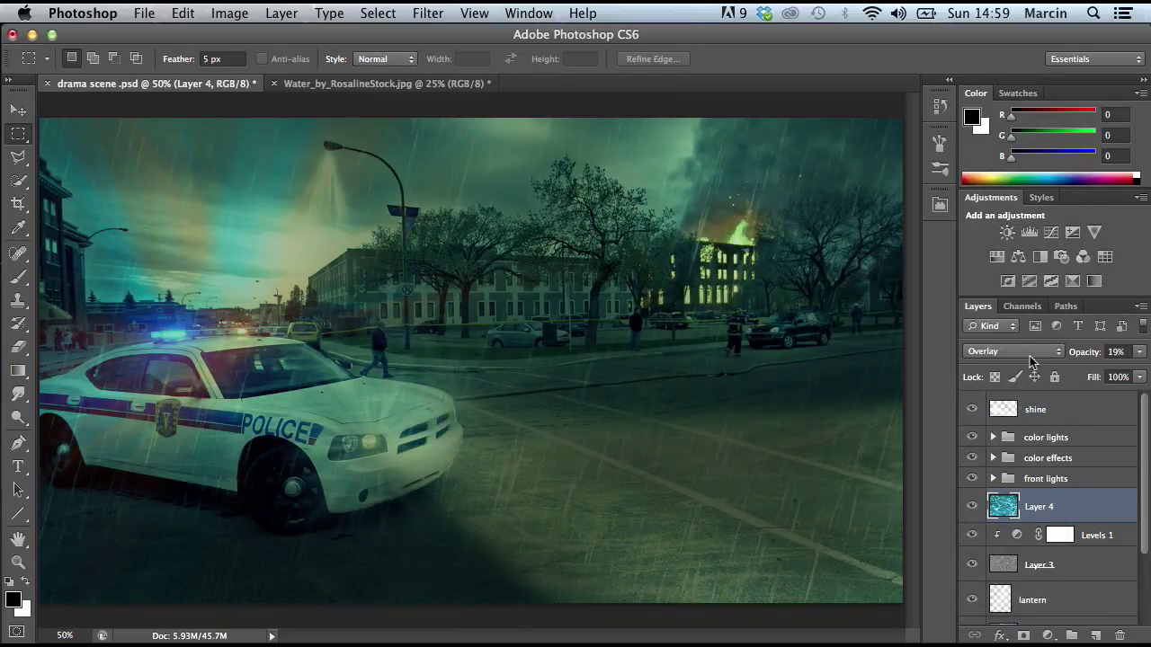
pyautogui.click(1030, 356)
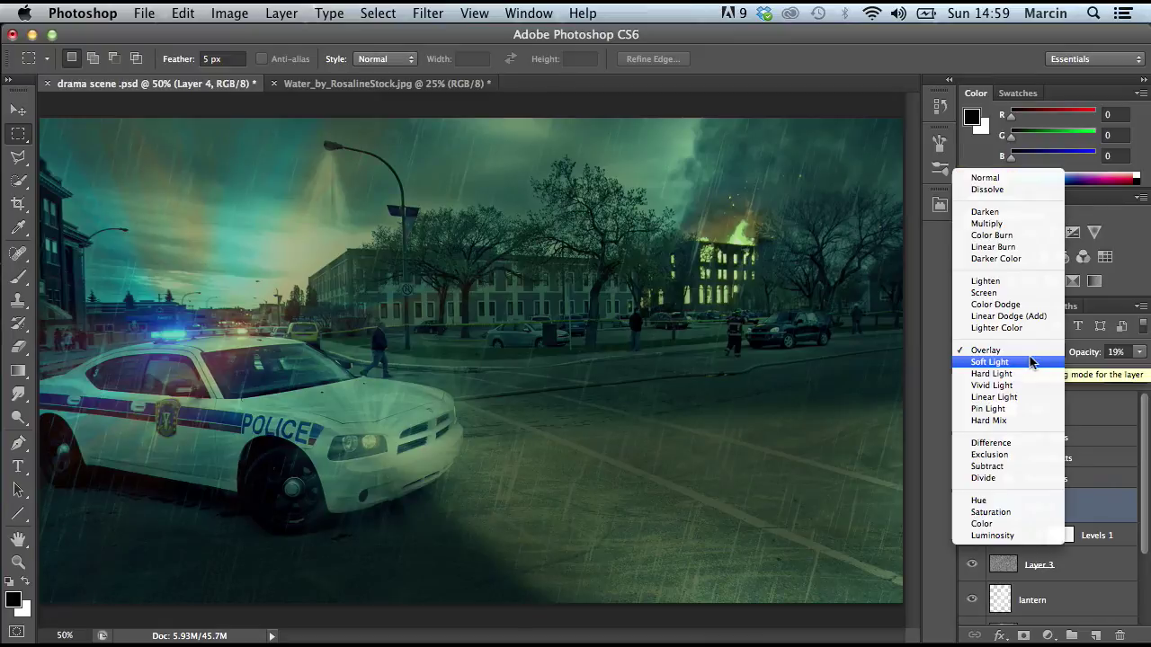
pyautogui.click(998, 175)
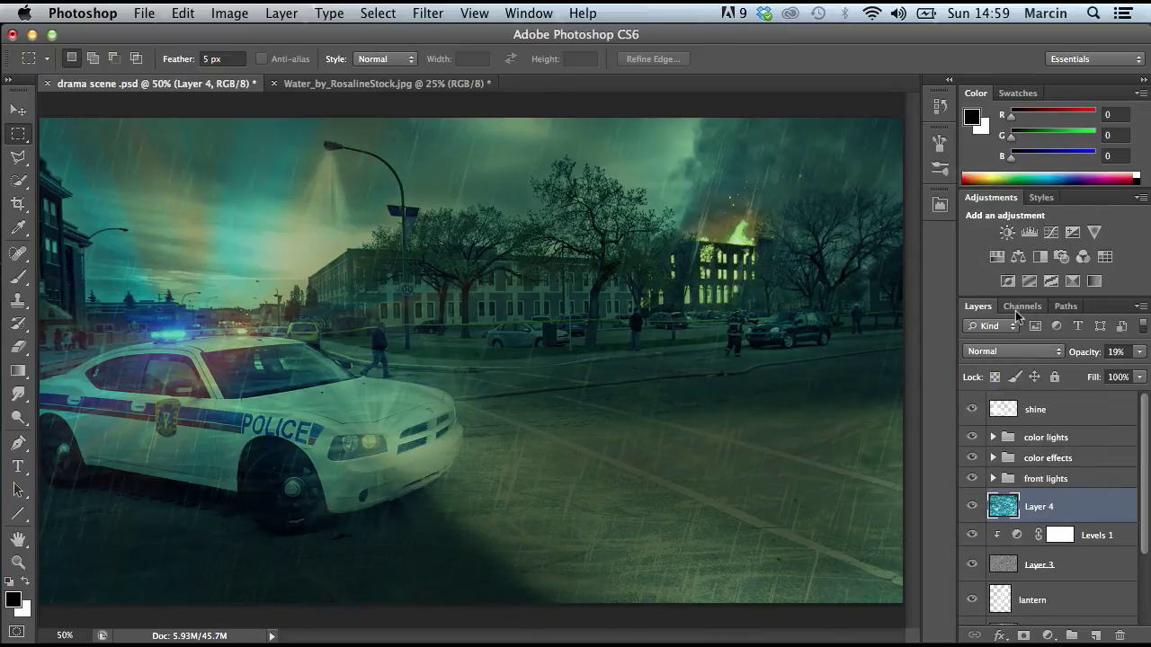
pyautogui.click(1010, 352)
pyautogui.click(1007, 467)
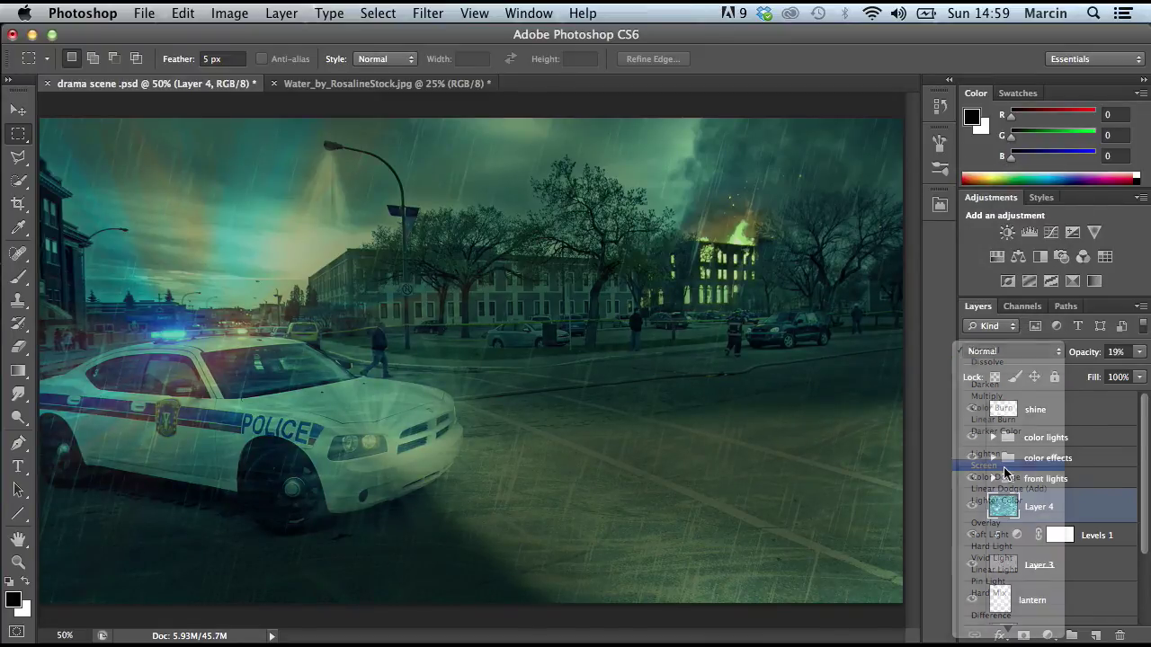
pyautogui.click(1007, 353)
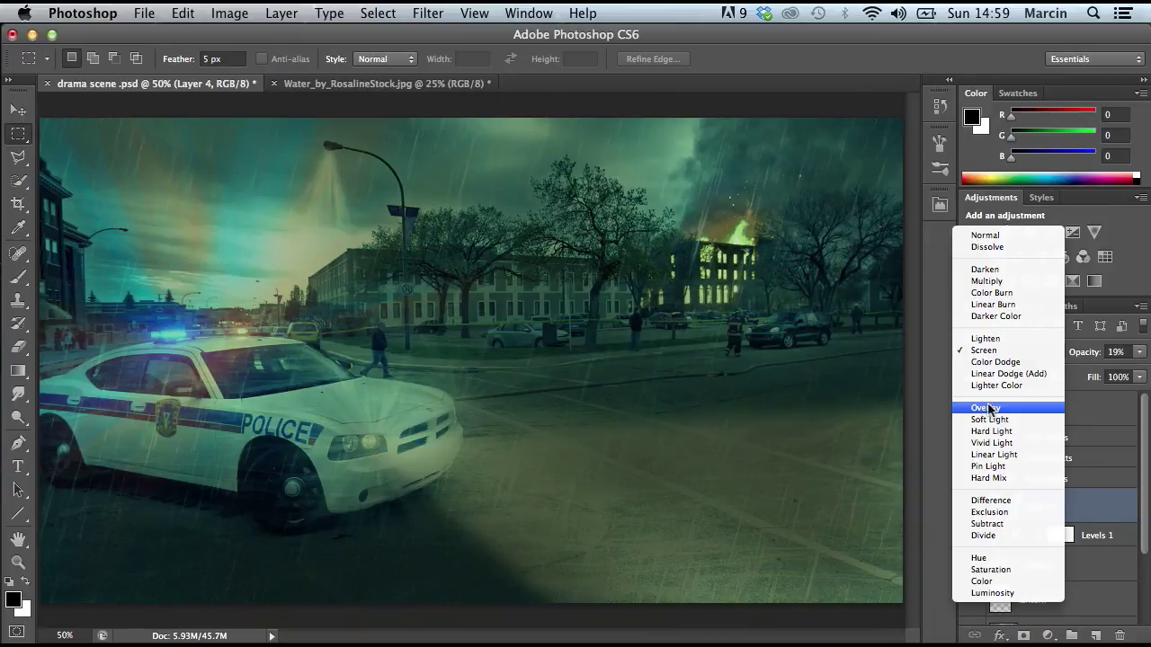
pyautogui.click(989, 405)
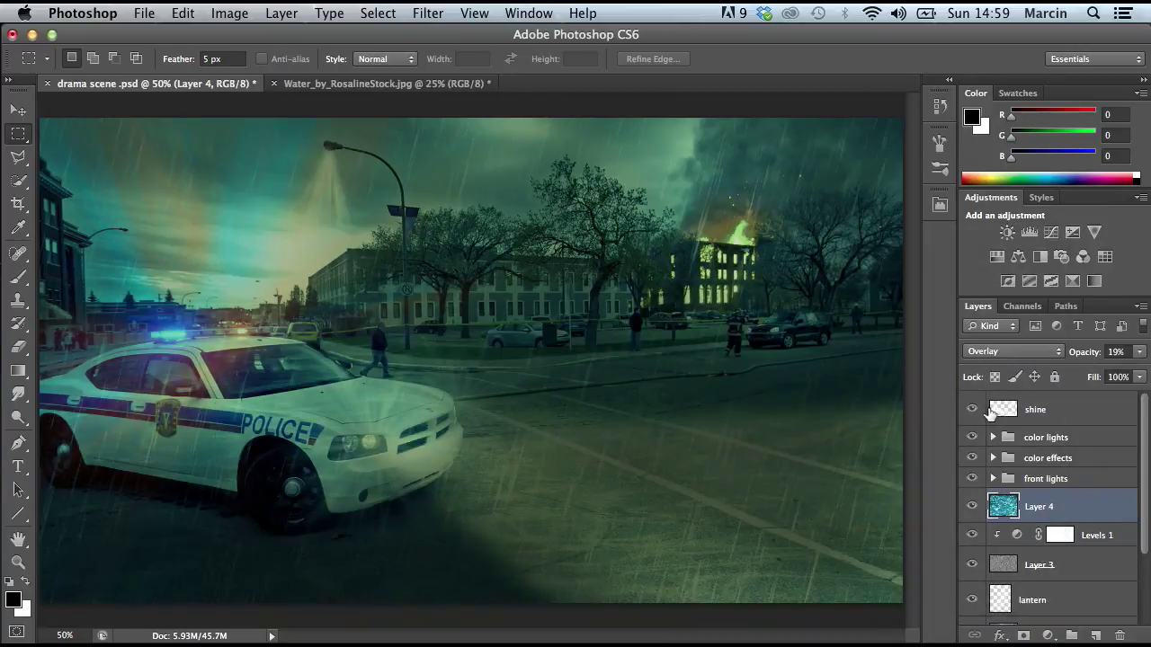
# Set the water layer's blend mode to Normal and its opacity to 15%
pyautogui.click(1007, 352)
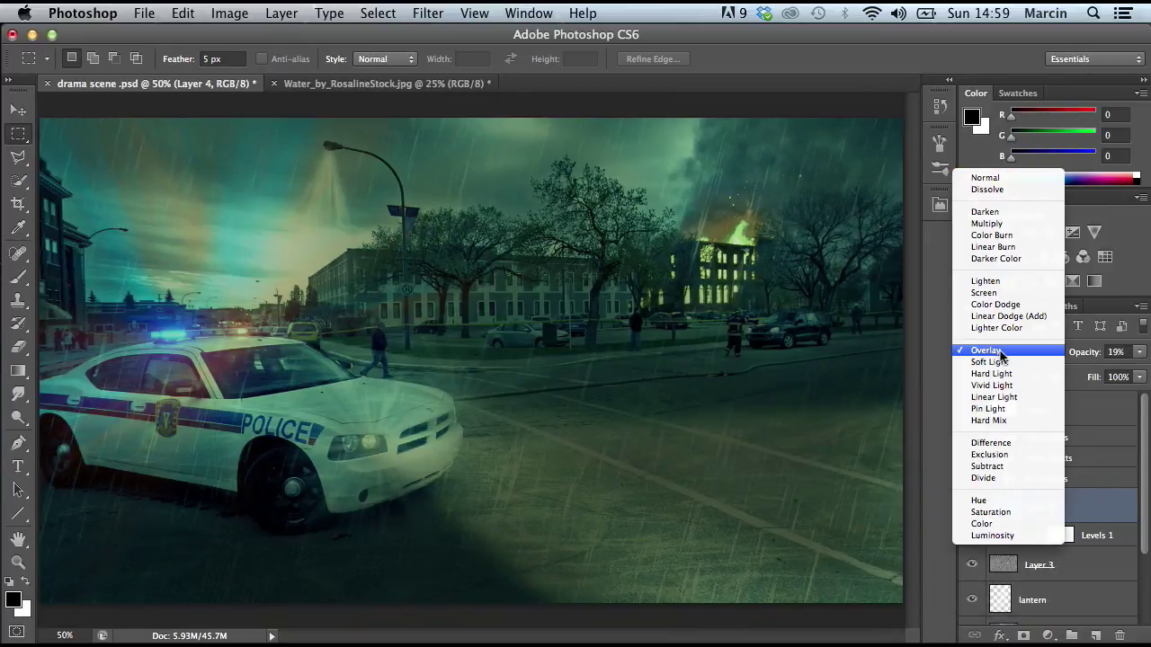
pyautogui.click(981, 176)
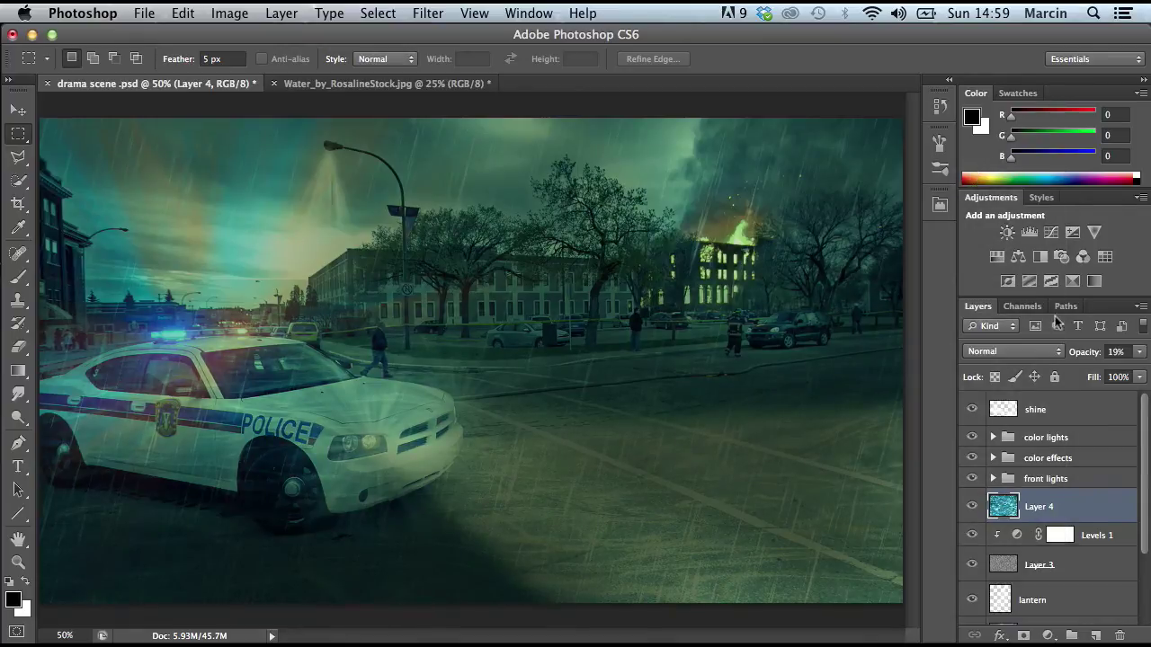
pyautogui.click(1118, 350)
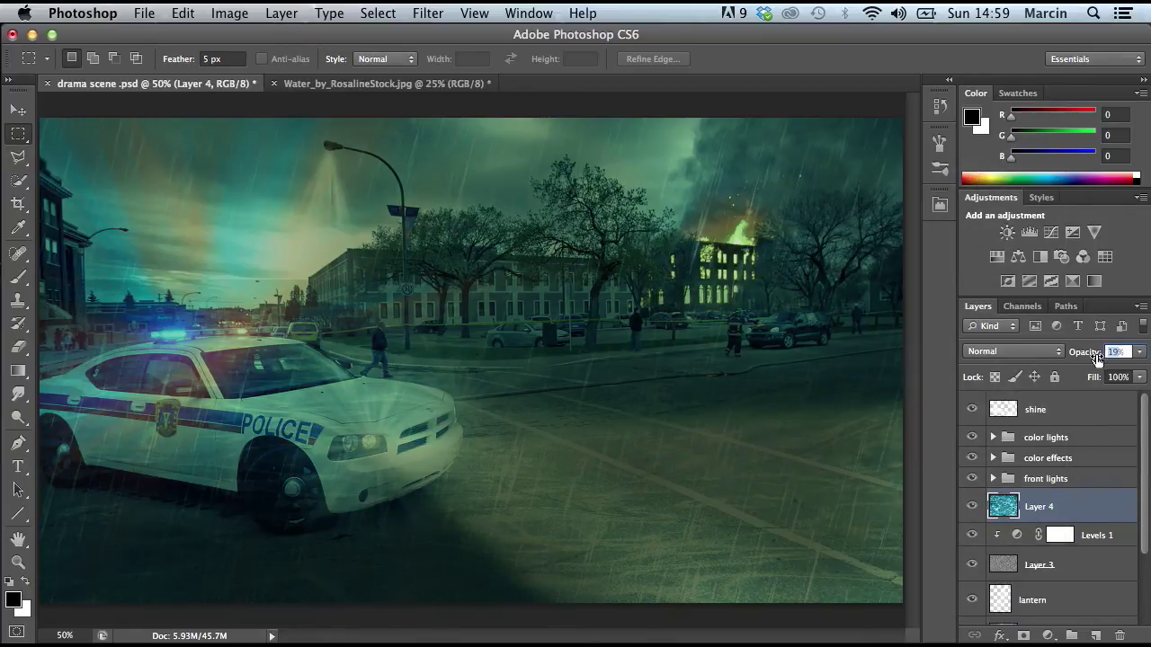
pyautogui.write('15')
pyautogui.press('Return')
# Add a layer mask to the water layer and brush black over the far edge of the street
pyautogui.click(17, 281)
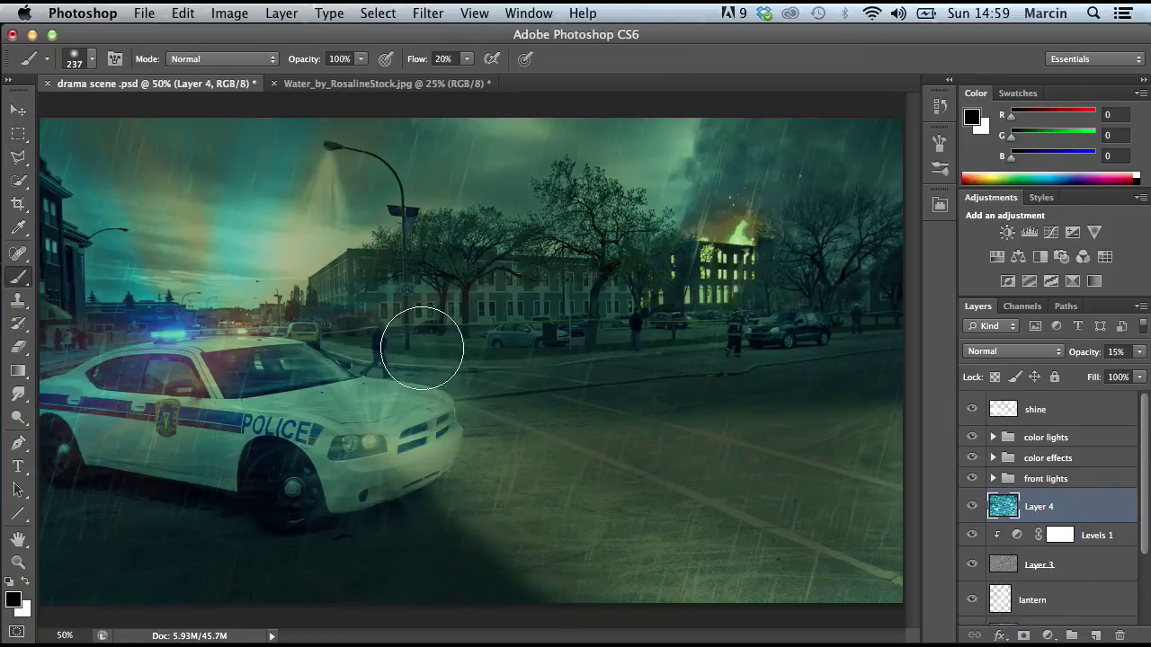
pyautogui.click(1024, 636)
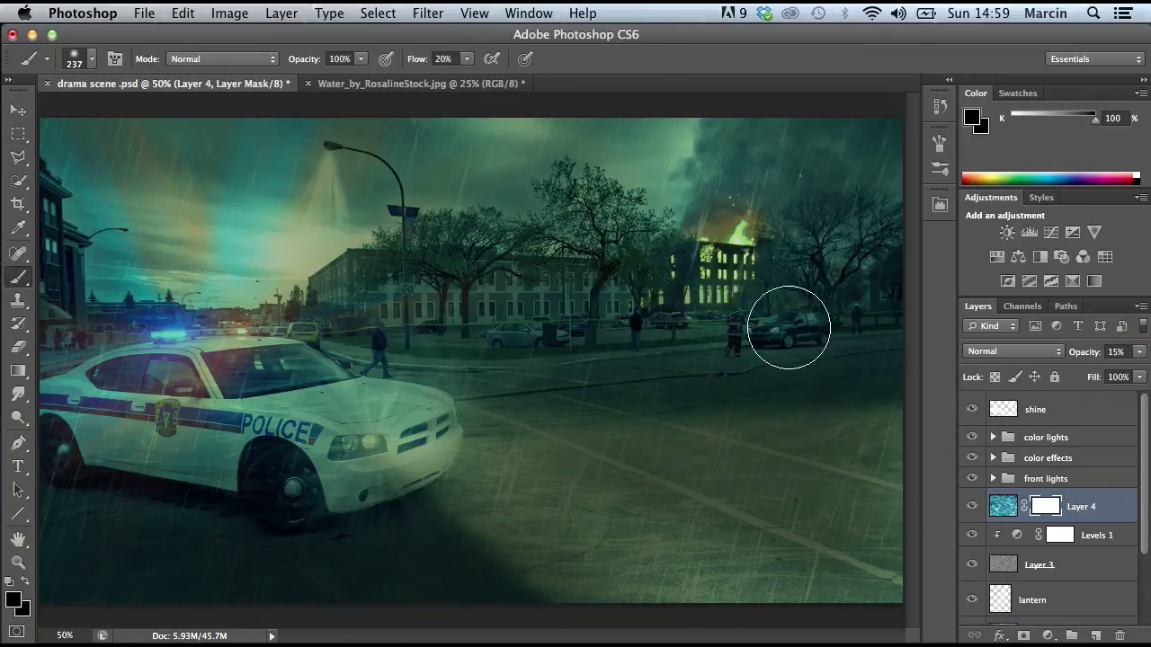
pyautogui.moveTo(860, 327)
pyautogui.mouseDown()
pyautogui.moveTo(443, 354)
pyautogui.moveTo(273, 350)
pyautogui.moveTo(93, 409)
pyautogui.moveTo(206, 441)
pyautogui.moveTo(285, 444)
pyautogui.moveTo(291, 471)
pyautogui.moveTo(382, 396)
pyautogui.mouseUp()
# Raise the brush flow to 100% and mask the water texture off the police car and the background beside it
pyautogui.click(467, 59)
pyautogui.moveTo(470, 76); pyautogui.dragTo(623, 84)
pyautogui.click(467, 63)
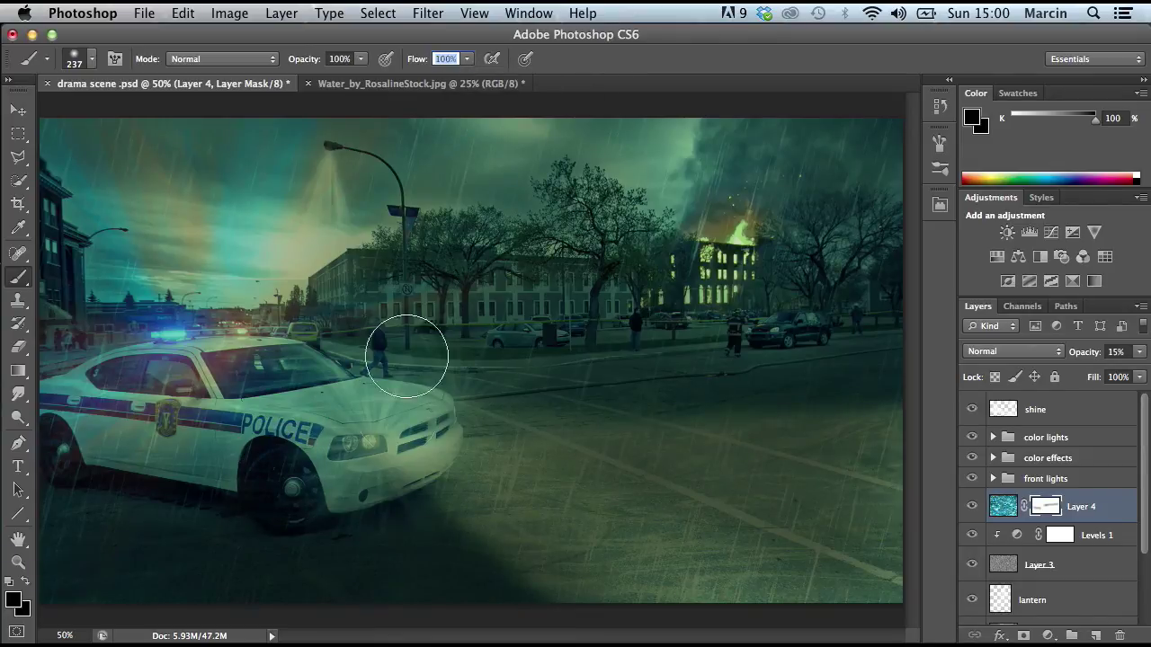
pyautogui.moveTo(290, 483)
pyautogui.mouseDown()
pyautogui.moveTo(137, 455)
pyautogui.moveTo(74, 407)
pyautogui.moveTo(158, 361)
pyautogui.moveTo(260, 358)
pyautogui.moveTo(299, 403)
pyautogui.moveTo(400, 420)
pyautogui.moveTo(360, 418)
pyautogui.mouseUp()
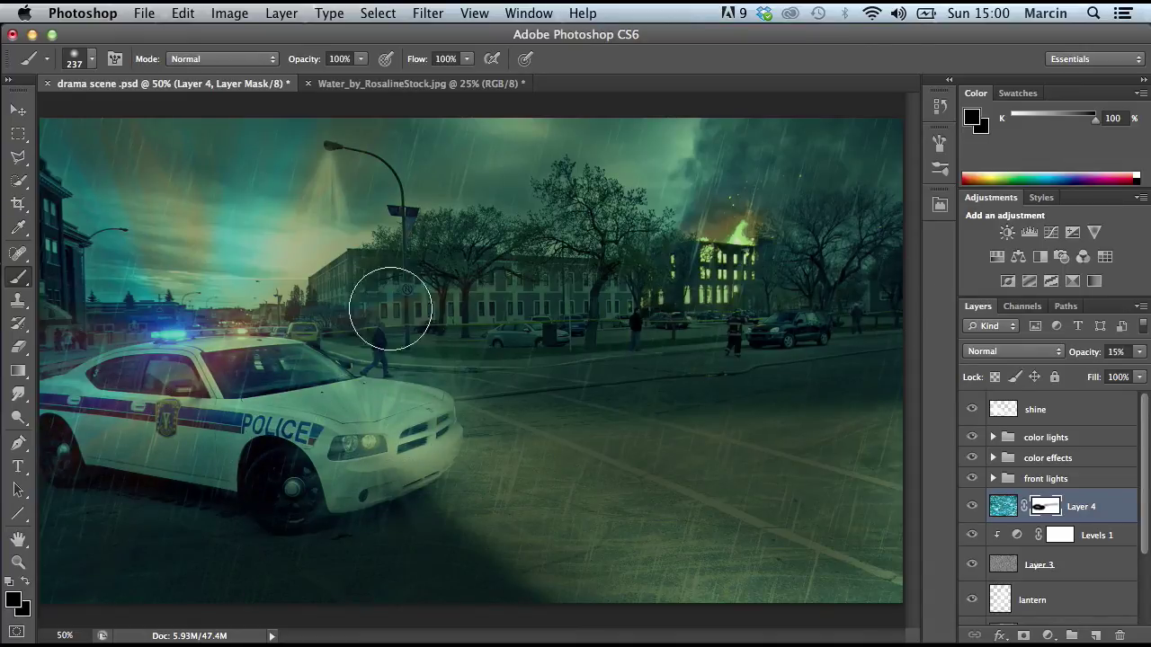
pyautogui.moveTo(51, 303)
pyautogui.mouseDown()
pyautogui.moveTo(90, 320)
pyautogui.moveTo(34, 358)
pyautogui.mouseUp()
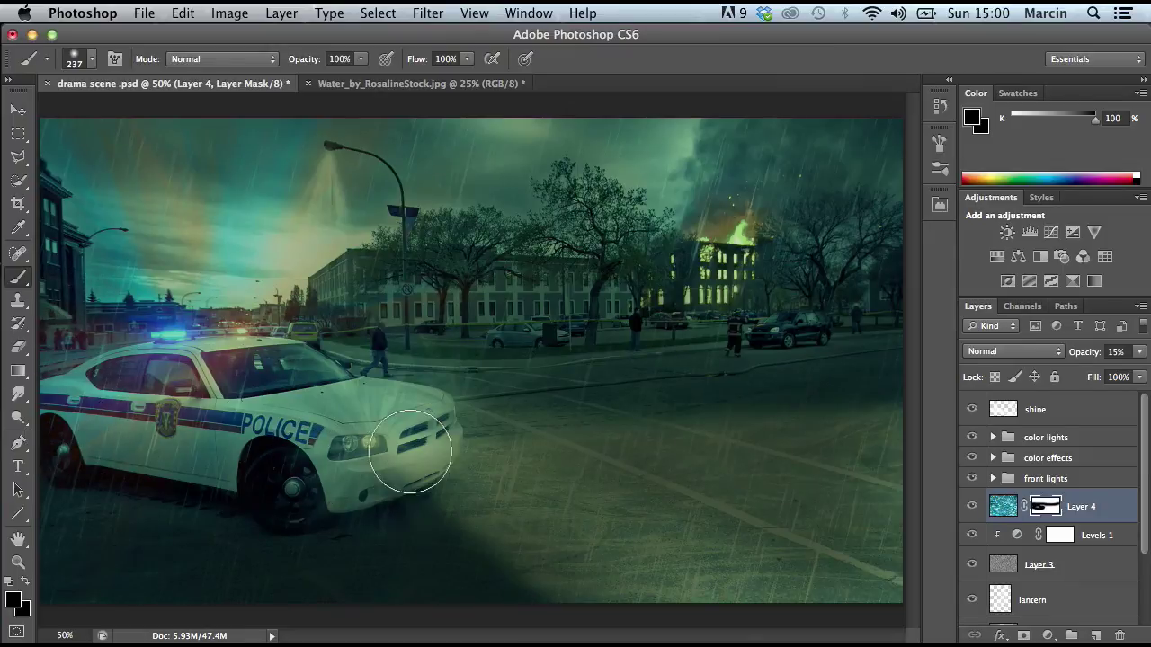
pyautogui.moveTo(359, 410); pyautogui.dragTo(373, 398)
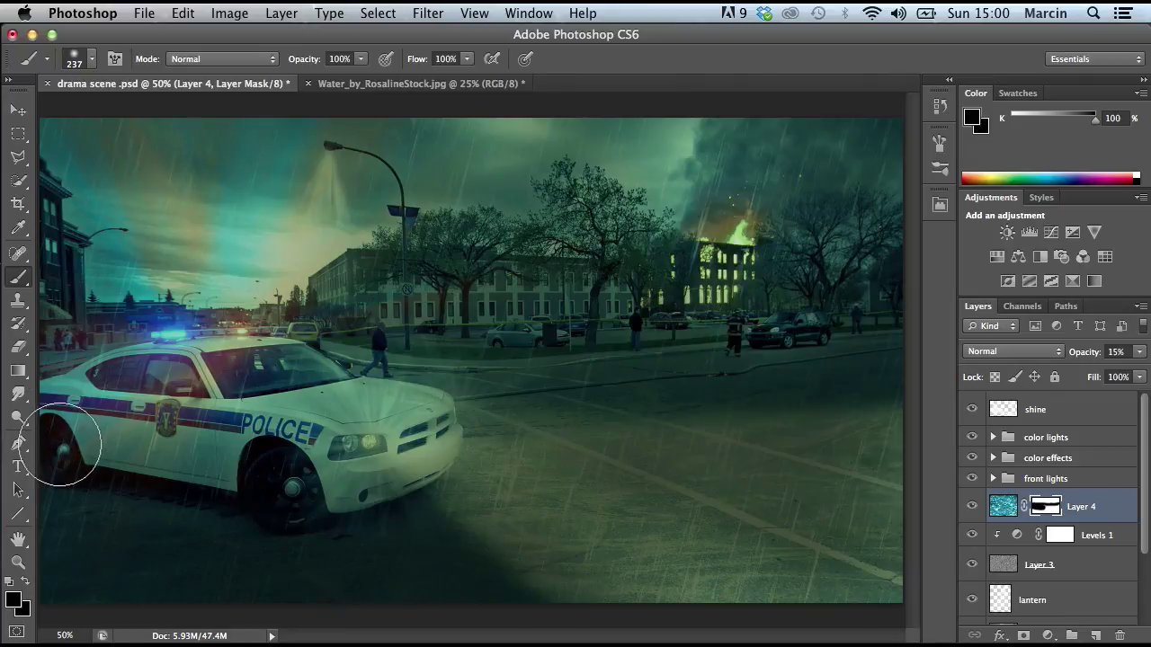
# Try a Curves adjustment above the shine layer, mapping shadow input 62 to 53 and highlight input 184 to 194
pyautogui.click(1112, 422)
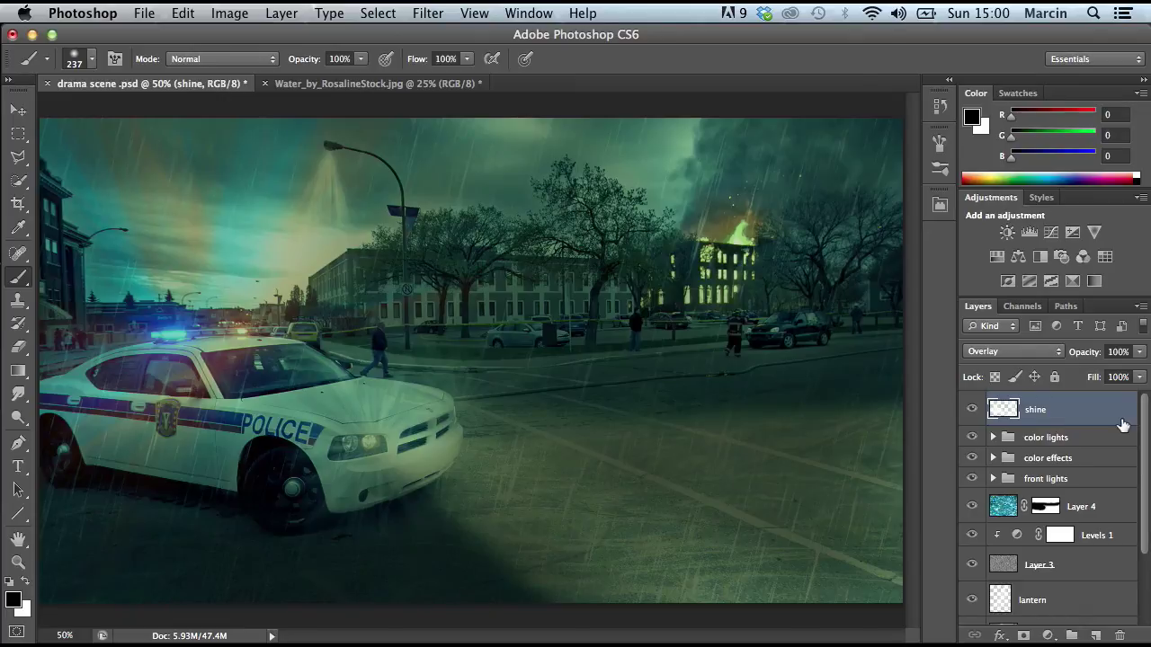
pyautogui.click(1047, 635)
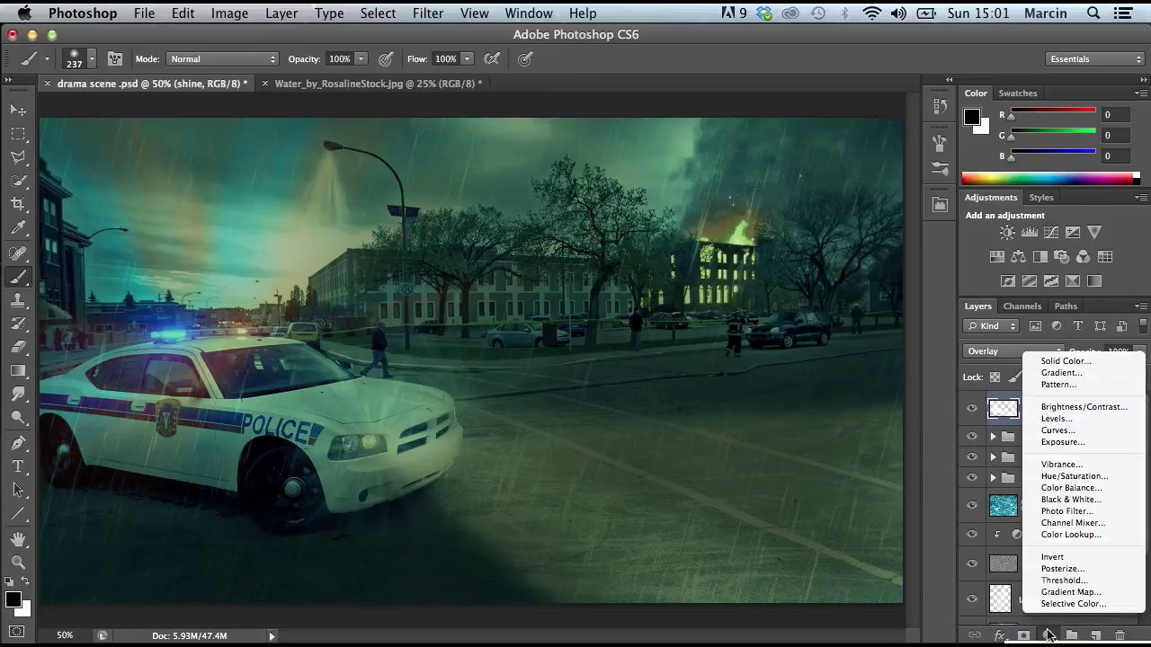
pyautogui.click(1092, 431)
pyautogui.moveTo(754, 352); pyautogui.dragTo(757, 355)
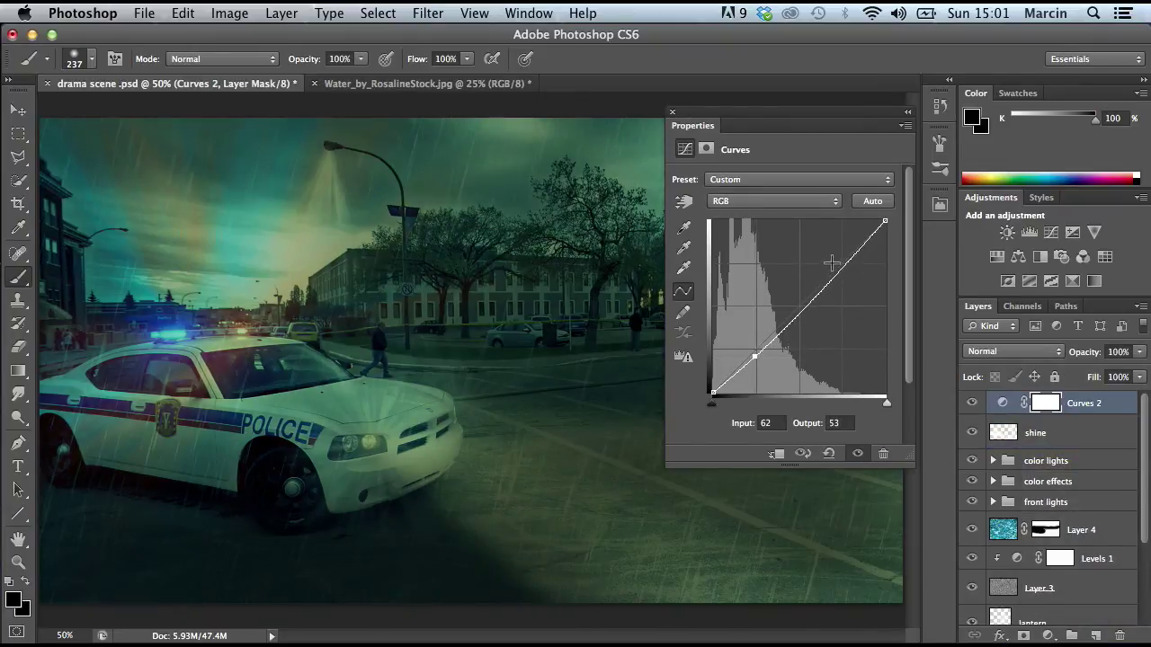
pyautogui.moveTo(835, 270); pyautogui.dragTo(837, 262)
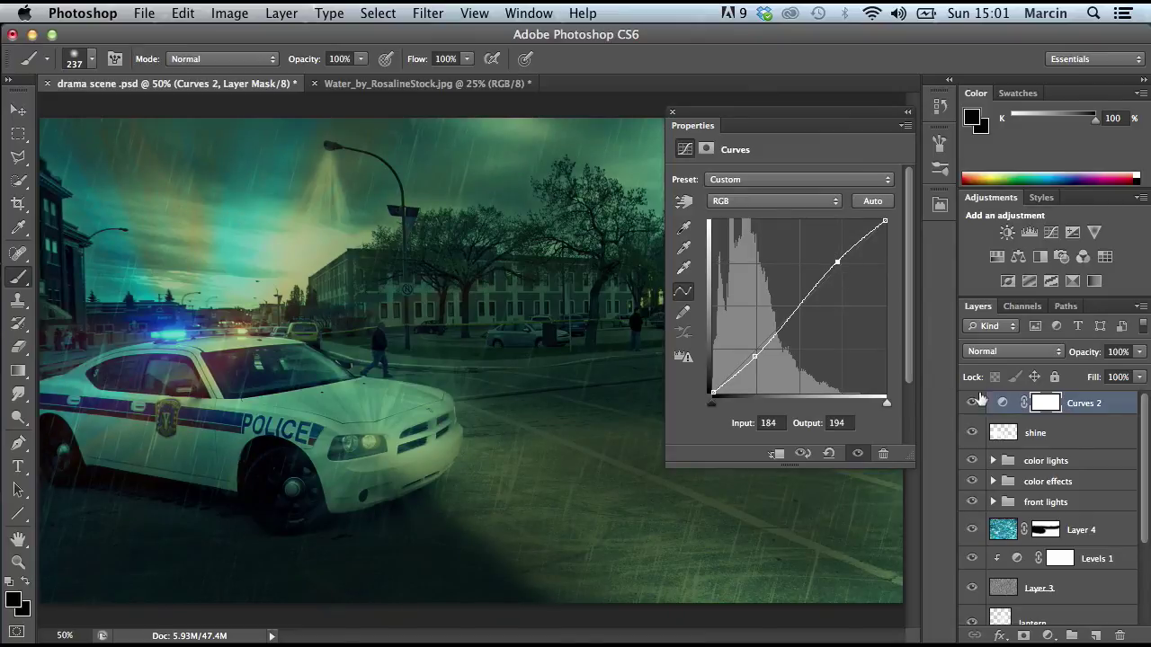
# Delete the new Curves adjustment layer and close its properties
pyautogui.rightClick(1102, 409)
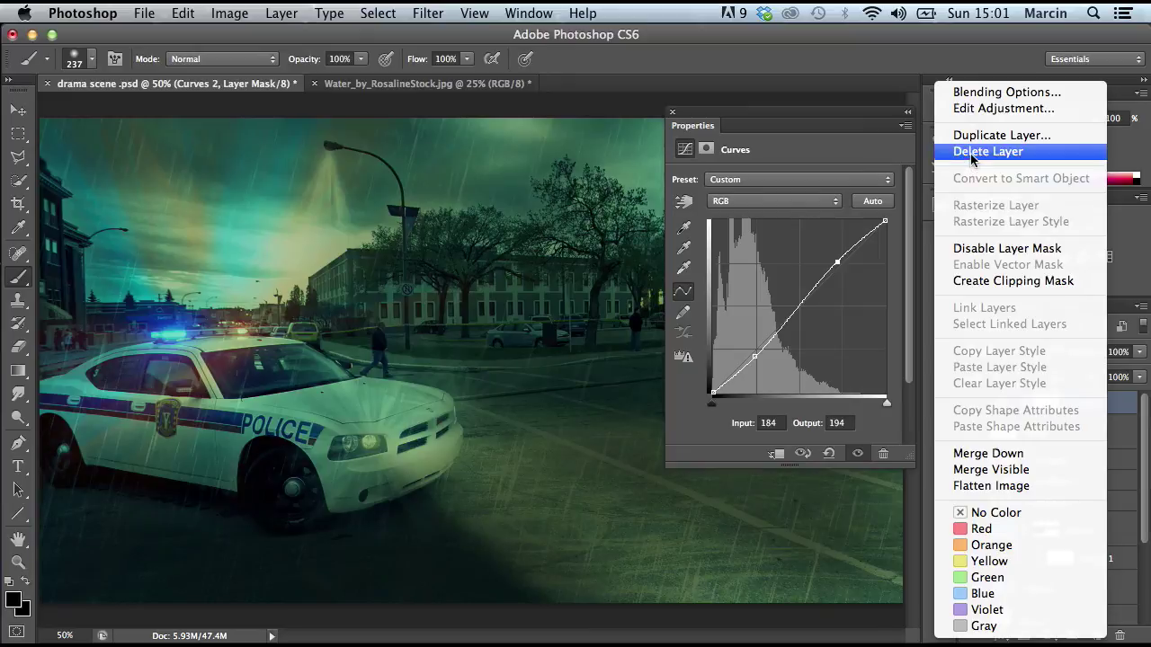
pyautogui.click(969, 152)
pyautogui.click(719, 267)
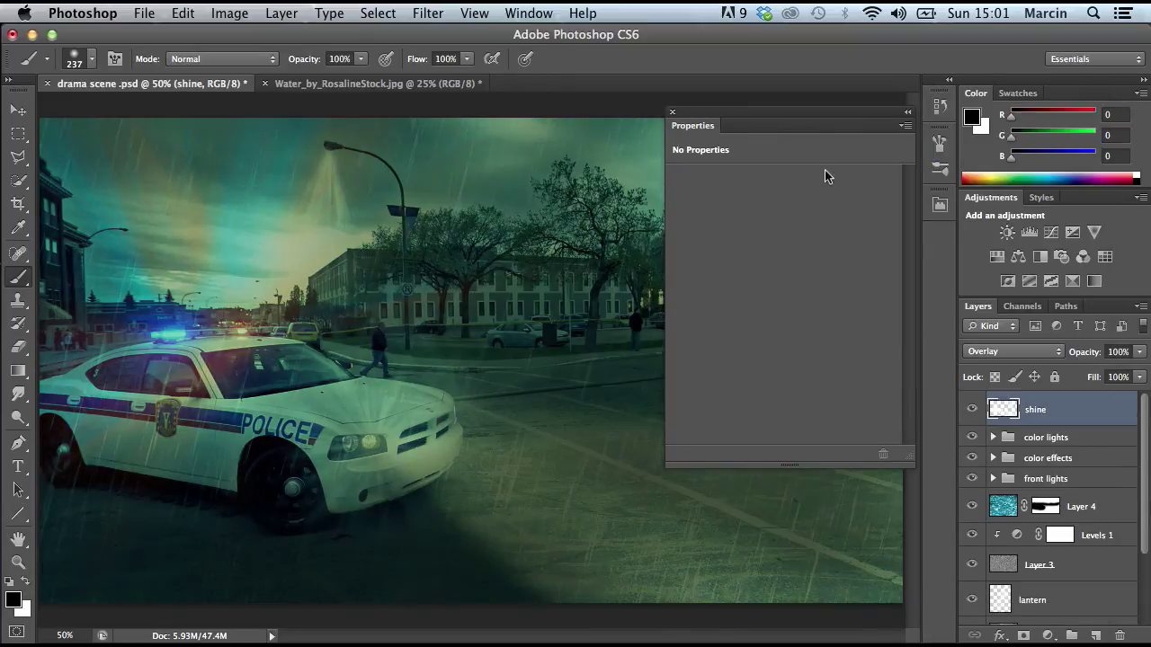
pyautogui.click(672, 112)
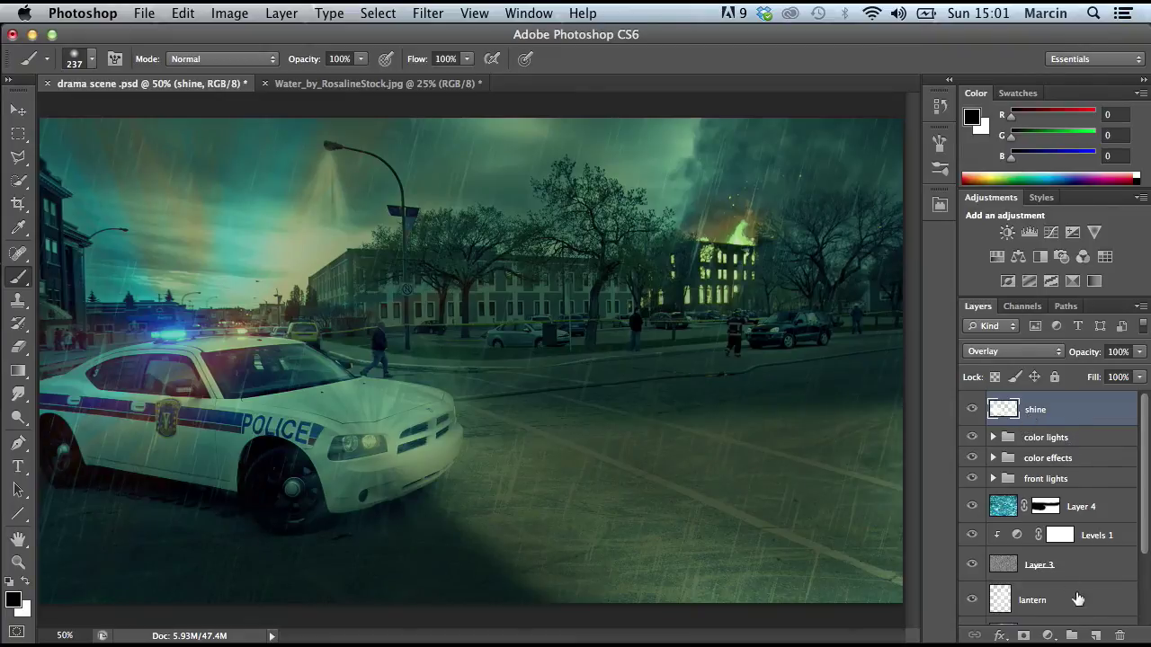
# Add a new layer above the shine layer and name it "car shine"
pyautogui.click(1095, 636)
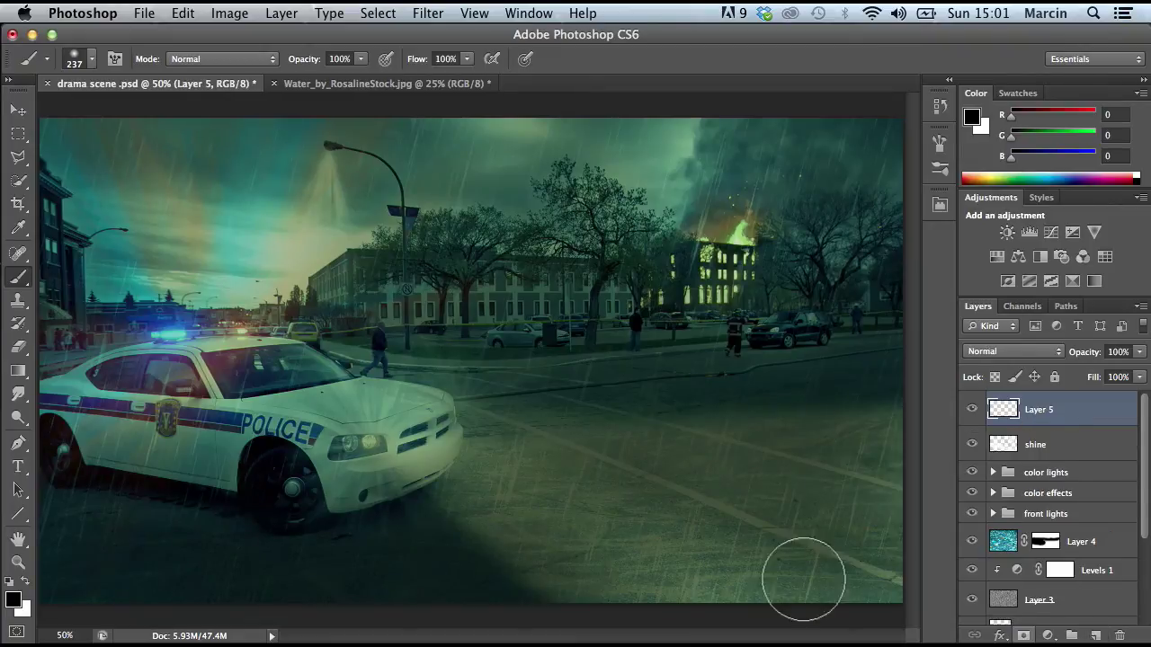
pyautogui.doubleClick(1040, 410)
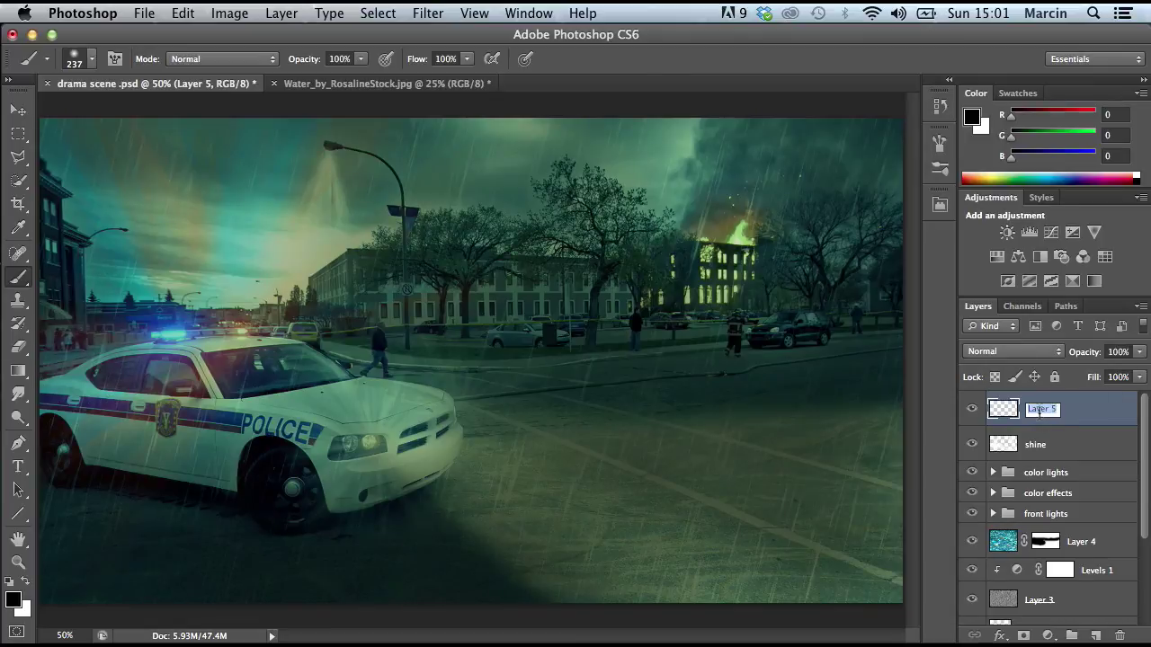
pyautogui.write('car shine')
pyautogui.press('Return')
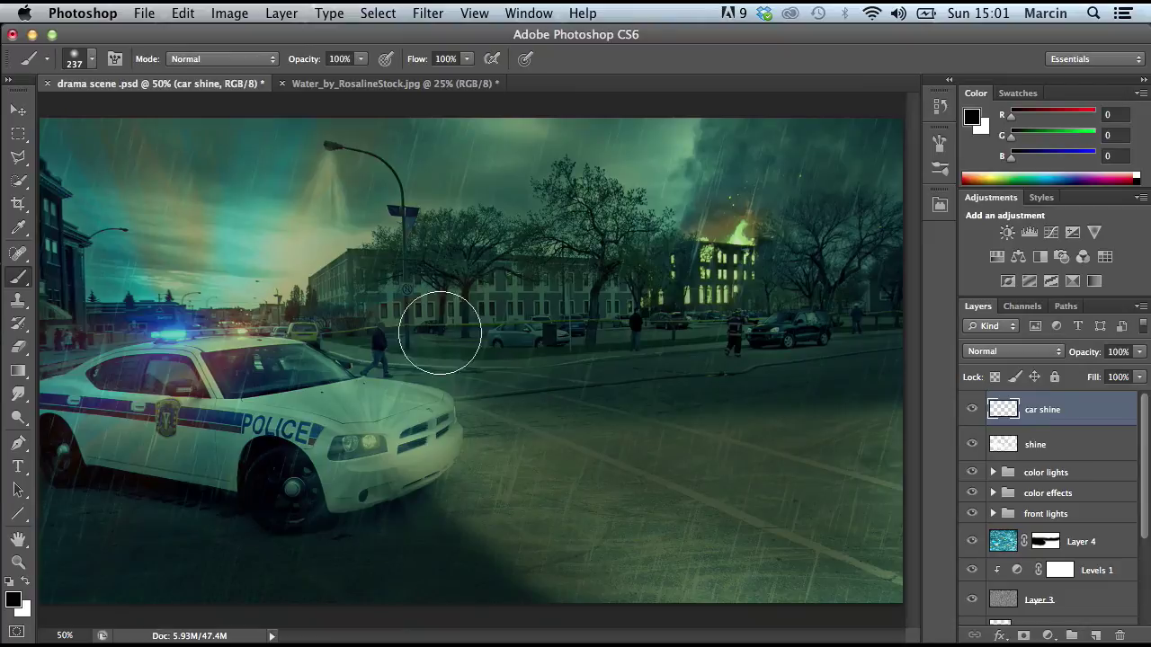
# Prepare a white brush at 20% flow and set the car shine layer's blend mode to Overlay
pyautogui.click(13, 601)
pyautogui.click(663, 214)
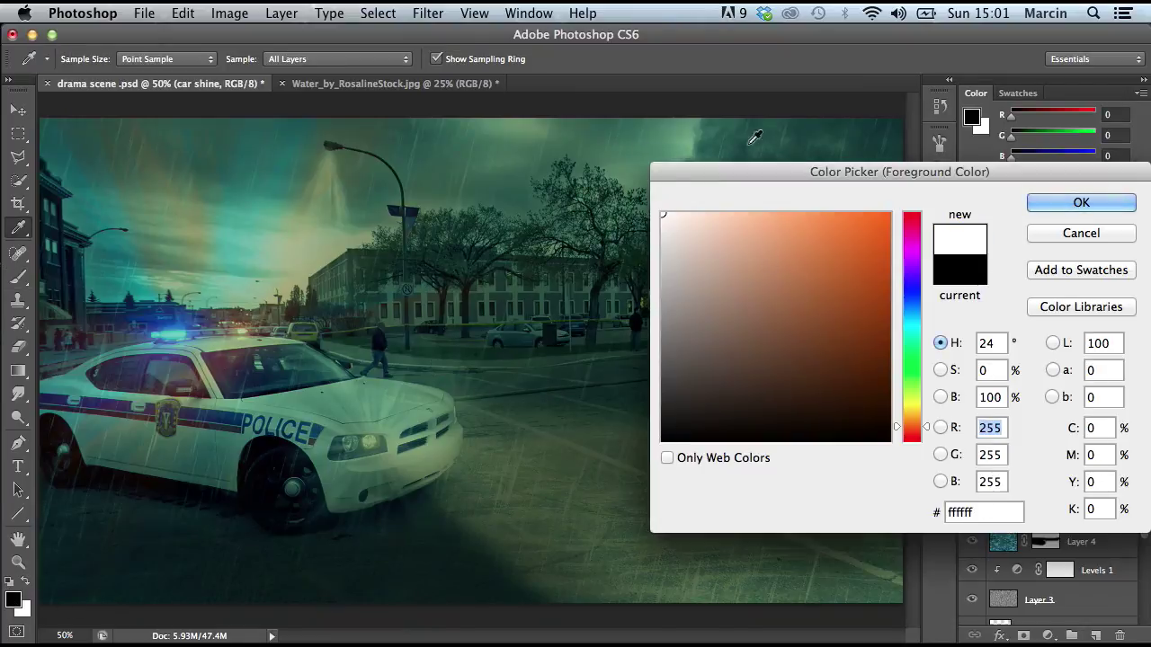
pyautogui.click(1082, 204)
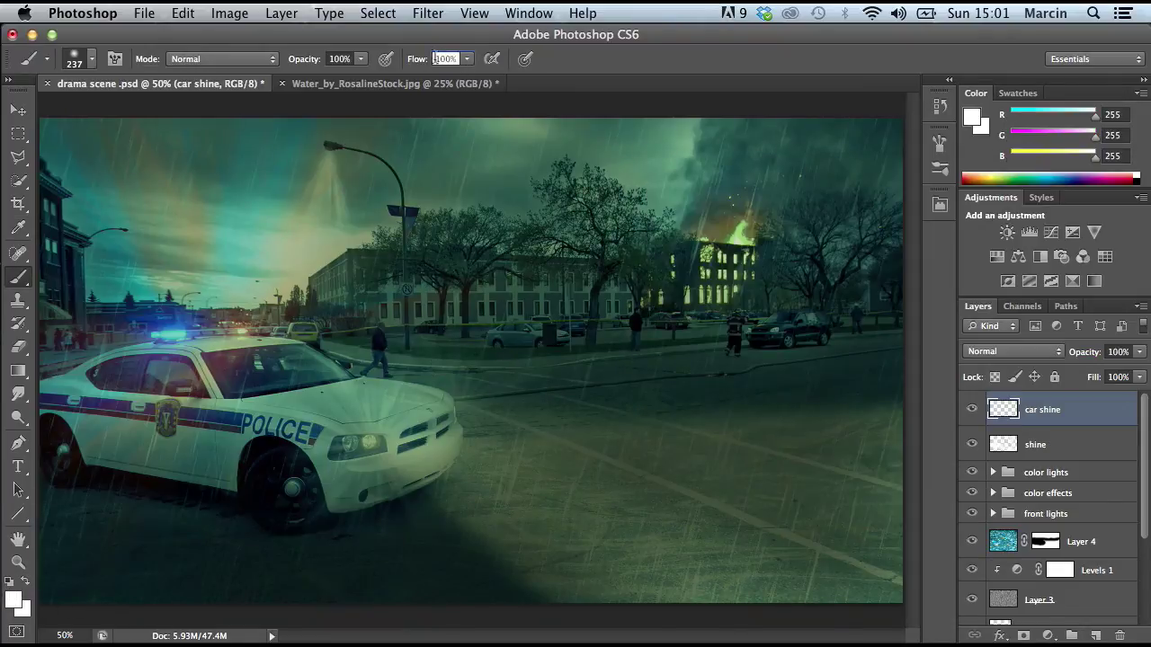
pyautogui.write('20')
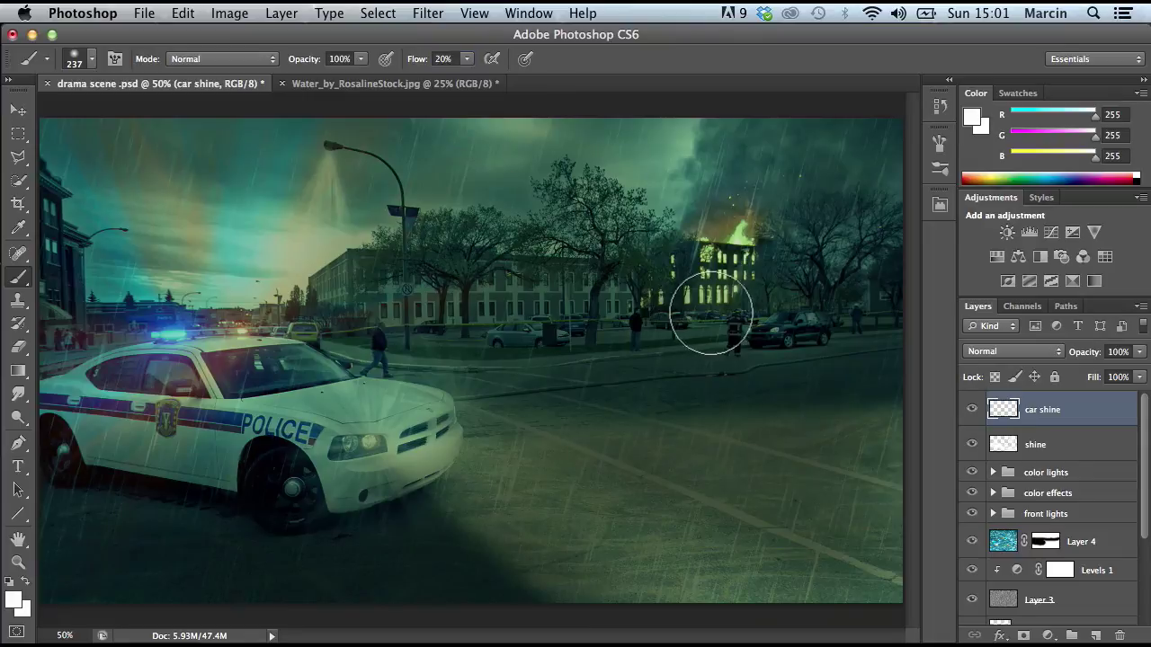
pyautogui.click(1049, 353)
pyautogui.click(1020, 522)
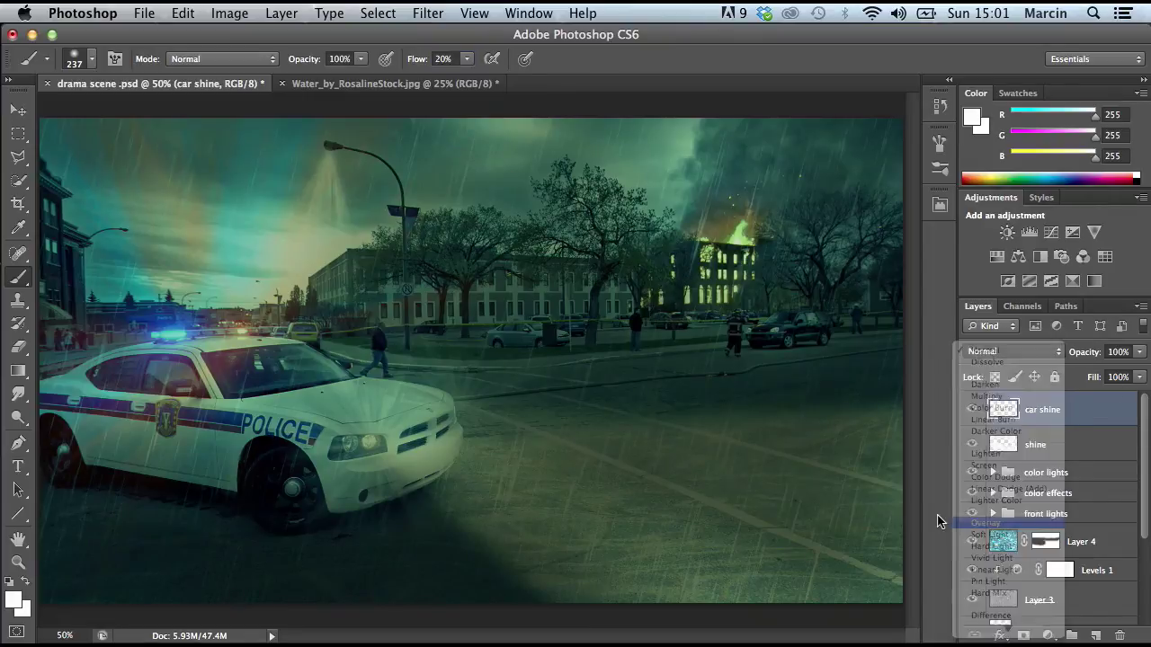
# Paint white highlights over the police car's bodywork on the car shine layer
pyautogui.moveTo(429, 424)
pyautogui.mouseDown()
pyautogui.moveTo(313, 400)
pyautogui.moveTo(295, 427)
pyautogui.moveTo(342, 502)
pyautogui.moveTo(449, 454)
pyautogui.moveTo(203, 452)
pyautogui.moveTo(270, 424)
pyautogui.moveTo(112, 419)
pyautogui.moveTo(63, 430)
pyautogui.moveTo(238, 470)
pyautogui.moveTo(135, 467)
pyautogui.moveTo(242, 469)
pyautogui.moveTo(262, 493)
pyautogui.moveTo(295, 502)
pyautogui.moveTo(273, 365)
pyautogui.moveTo(177, 365)
pyautogui.moveTo(253, 365)
pyautogui.moveTo(410, 409)
pyautogui.moveTo(375, 413)
pyautogui.moveTo(254, 365)
pyautogui.moveTo(126, 355)
pyautogui.moveTo(61, 388)
pyautogui.moveTo(54, 419)
pyautogui.moveTo(180, 329)
pyautogui.mouseUp()
pyautogui.moveTo(266, 319)
pyautogui.mouseDown()
pyautogui.moveTo(291, 367)
pyautogui.moveTo(467, 423)
pyautogui.moveTo(286, 449)
pyautogui.moveTo(238, 469)
pyautogui.mouseUp()
pyautogui.moveTo(591, 359)
pyautogui.mouseDown()
pyautogui.moveTo(735, 265)
pyautogui.moveTo(721, 291)
pyautogui.moveTo(743, 206)
pyautogui.mouseUp()
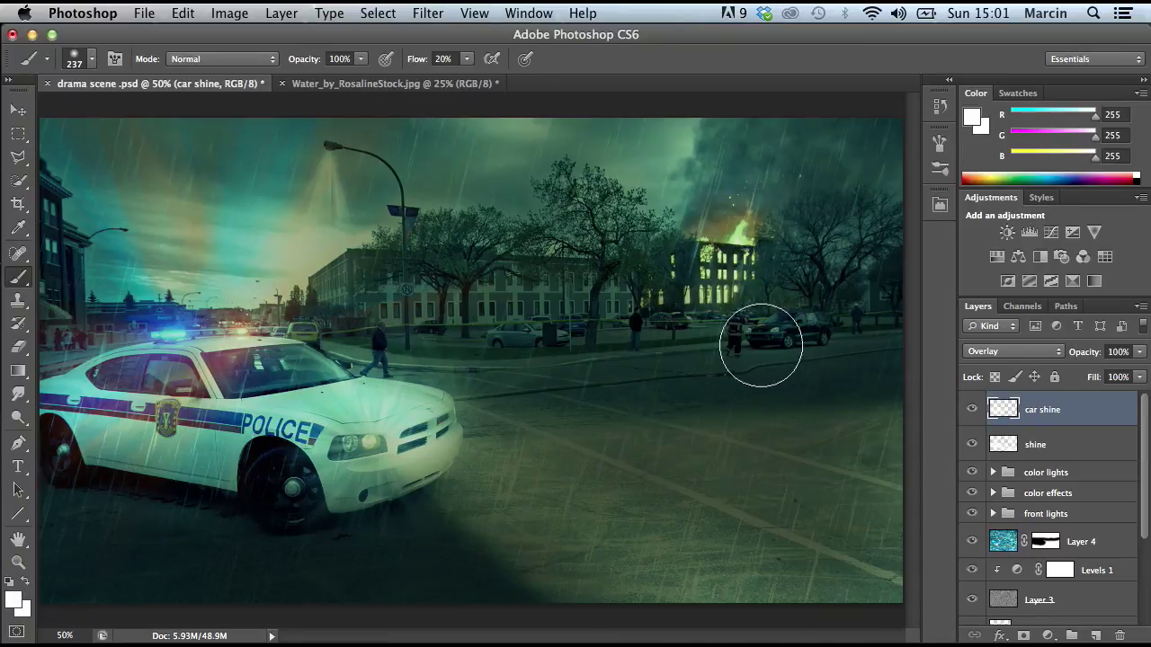
pyautogui.moveTo(454, 406)
pyautogui.mouseDown()
pyautogui.moveTo(417, 476)
pyautogui.moveTo(328, 491)
pyautogui.moveTo(371, 495)
pyautogui.moveTo(455, 457)
pyautogui.mouseUp()
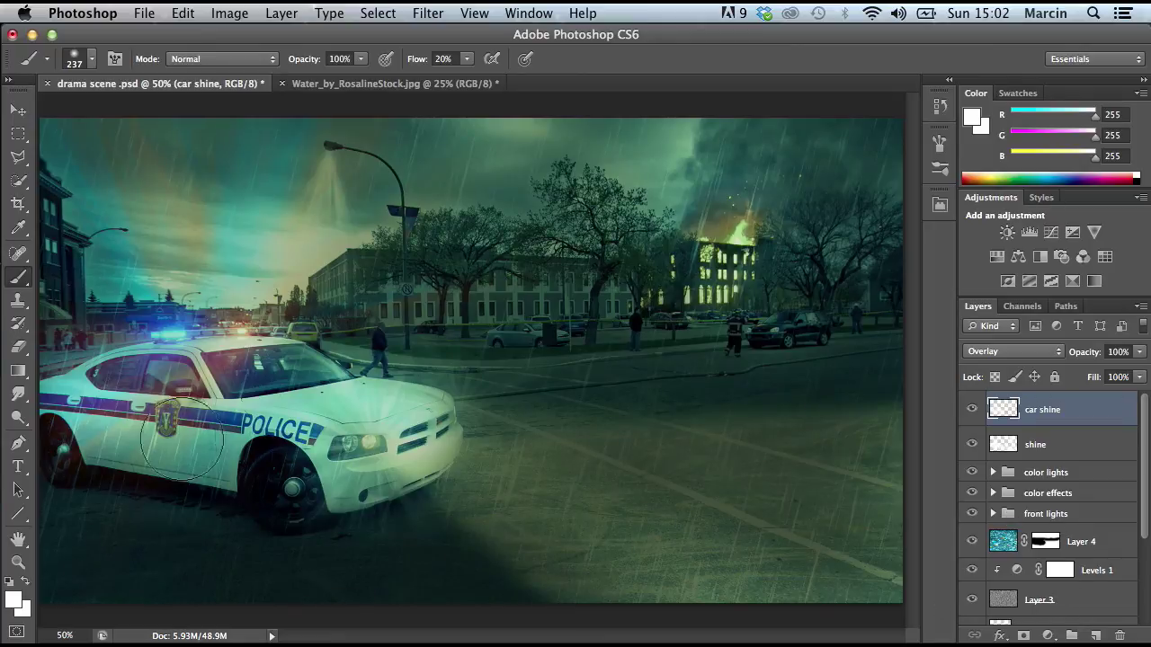
# Stamp all visible layers into a new top layer named "final" and convert it to a smart object
pyautogui.click(17, 133)
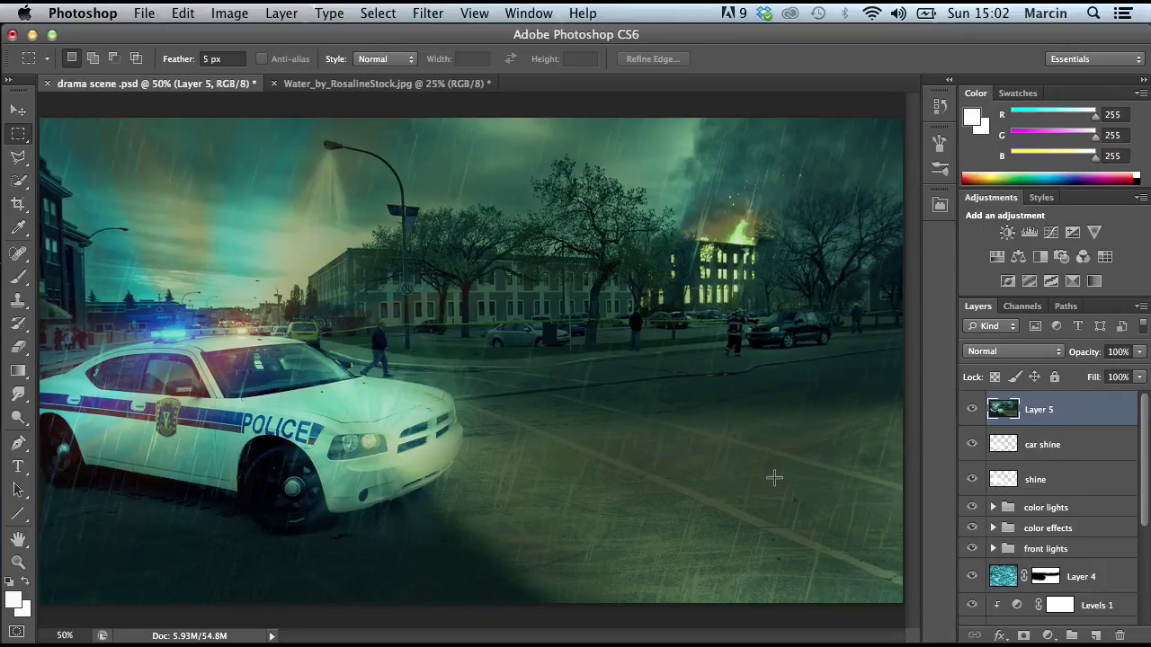
pyautogui.doubleClick(1052, 410)
pyautogui.write('final')
pyautogui.press('Return')
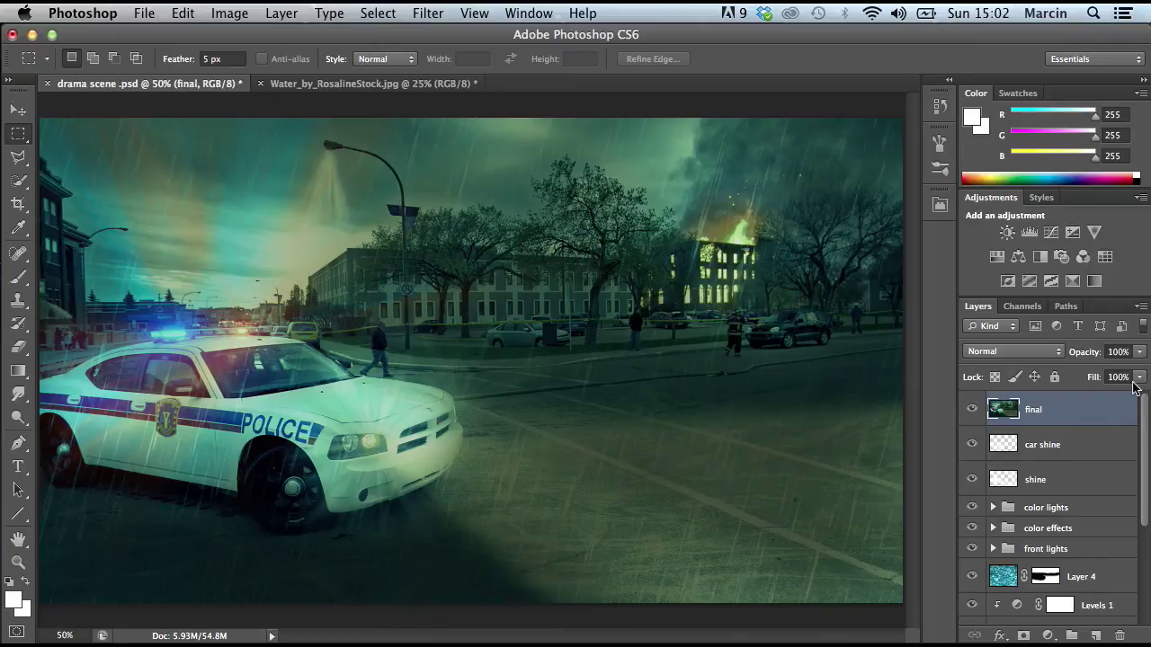
pyautogui.rightClick(1079, 406)
pyautogui.click(1007, 179)
# Open the final layer in the onOne Perfect Effects 8 extension and dismiss the window-reopening prompt
pyautogui.click(528, 14)
pyautogui.moveTo(564, 90)
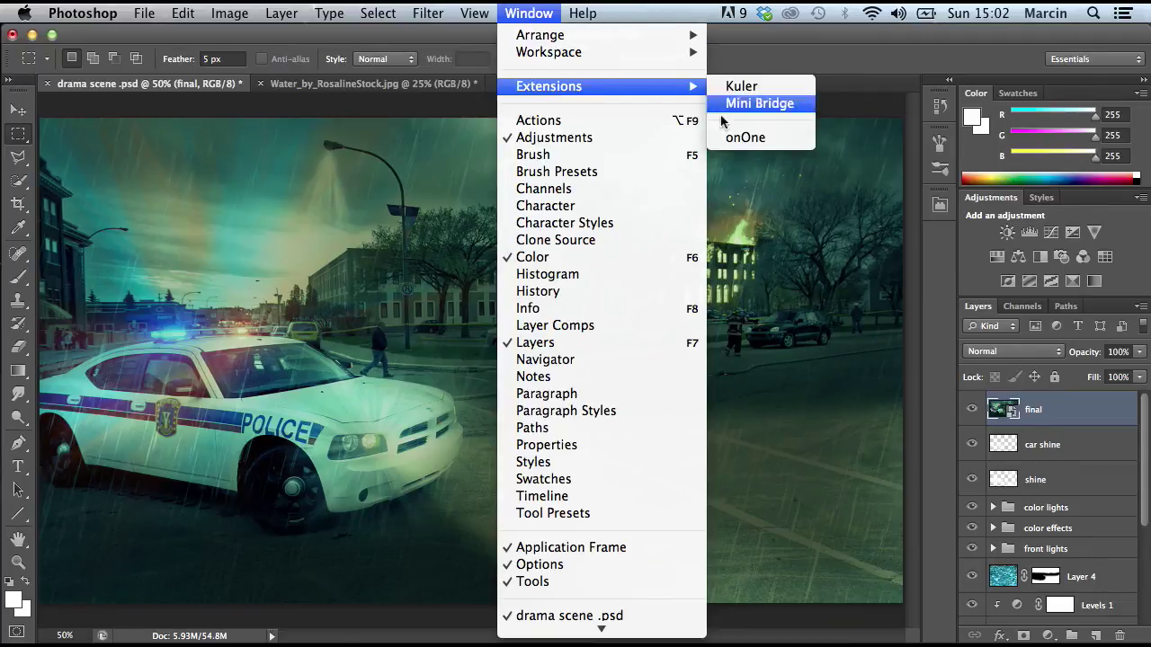
pyautogui.click(767, 139)
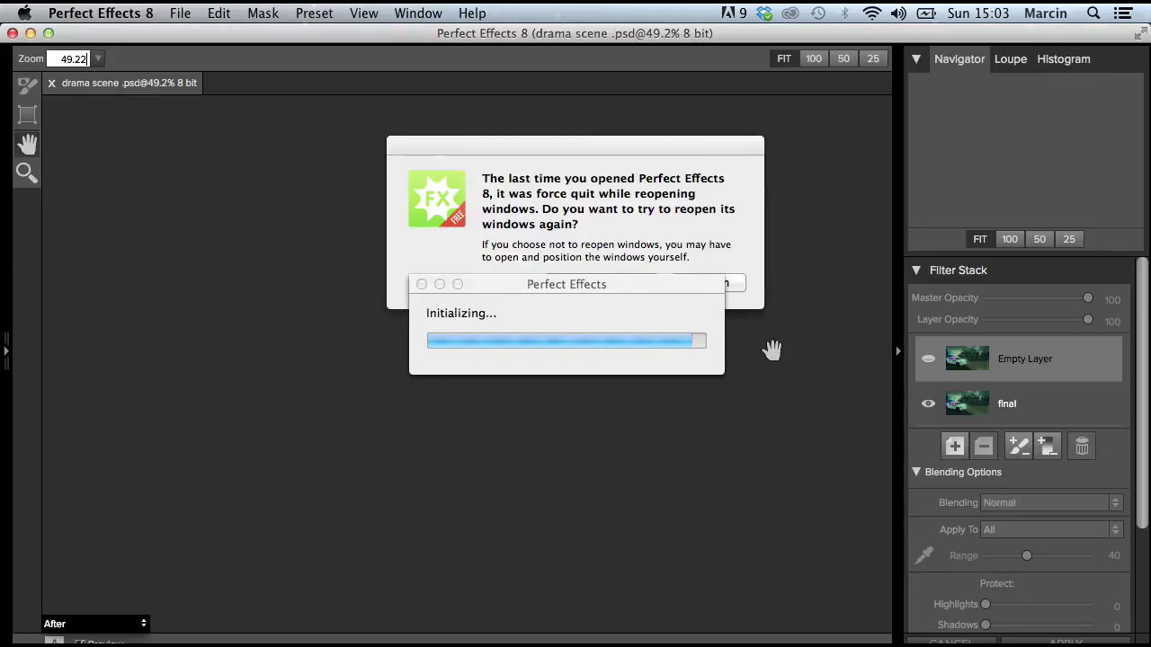
pyautogui.press('Return')
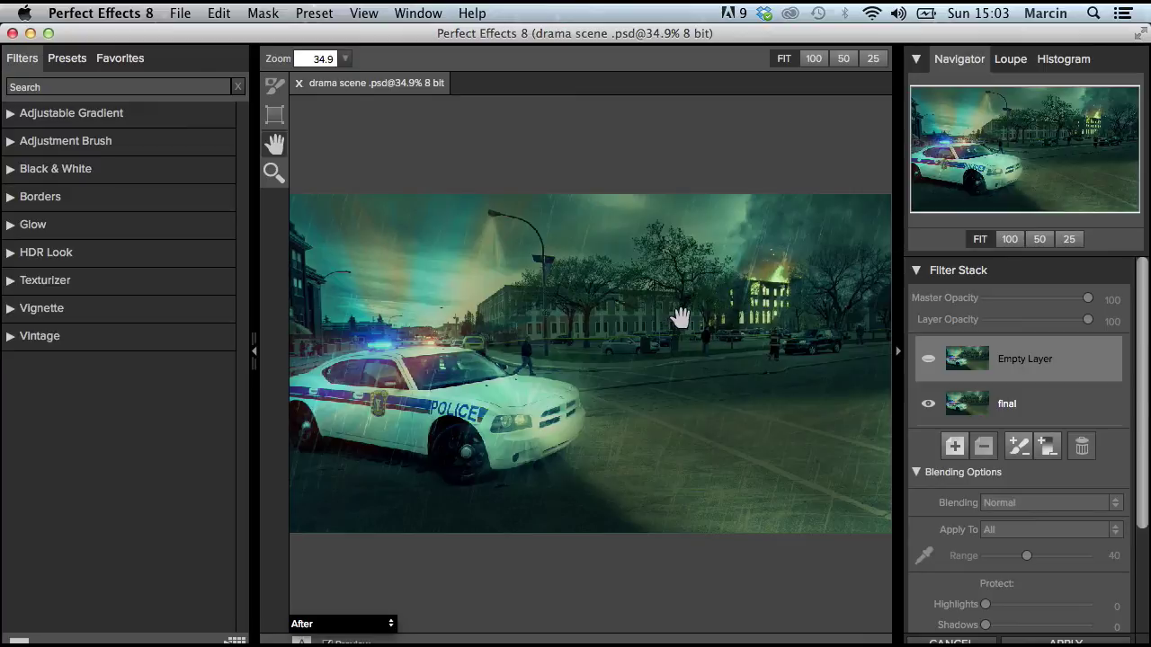
# Apply the Warmer adjustable gradient, widen its feather to 75 and move its centre line up to the background buildings
pyautogui.click(12, 115)
pyautogui.scroll(-15, 231, 420)
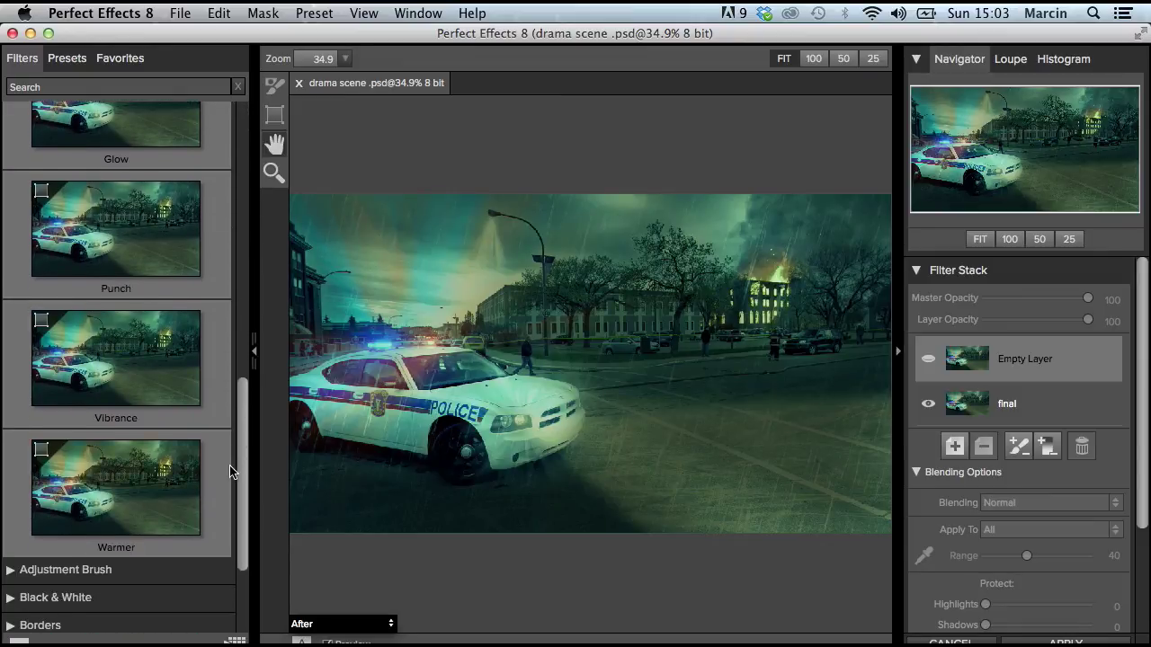
pyautogui.click(126, 477)
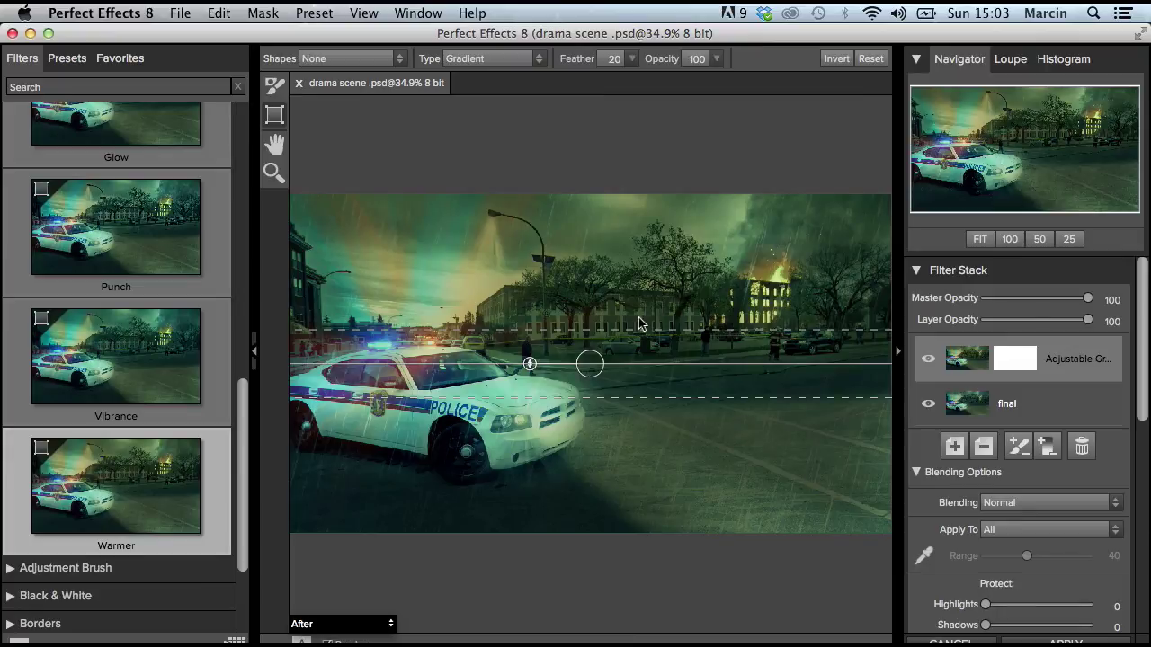
pyautogui.moveTo(608, 331); pyautogui.dragTo(598, 235)
pyautogui.moveTo(585, 351); pyautogui.dragTo(585, 310)
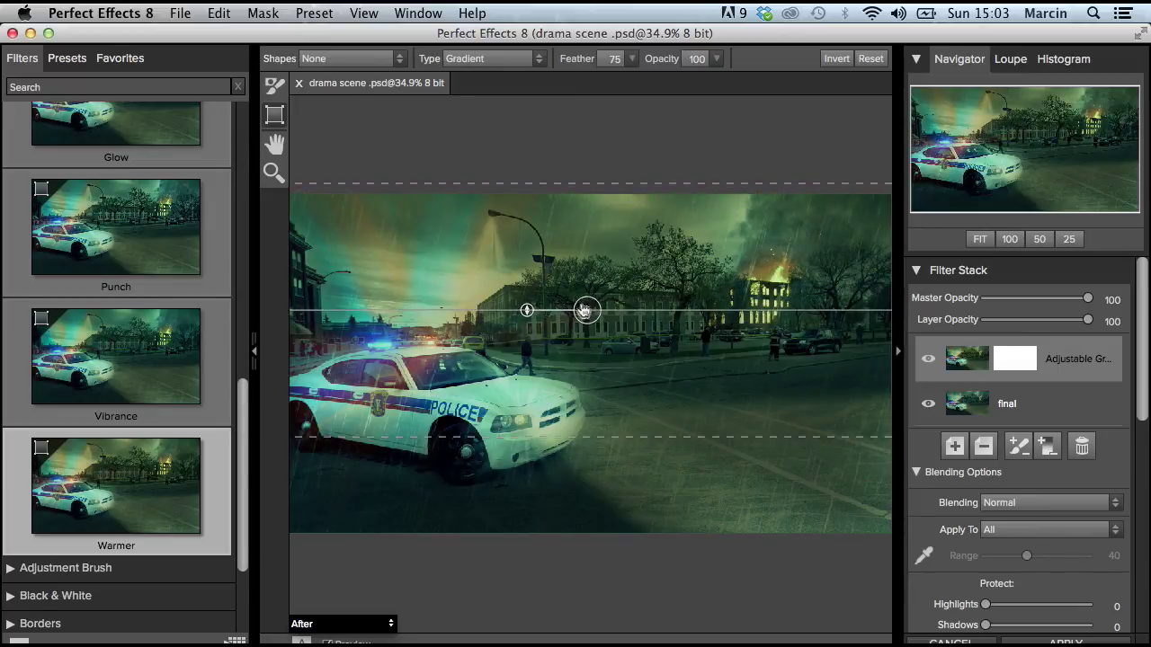
# Lower the Warmer gradient's layer opacity to 60 and add an empty layer above it in the filter stack
pyautogui.click(1049, 321)
pyautogui.moveTo(1050, 323); pyautogui.dragTo(1047, 324)
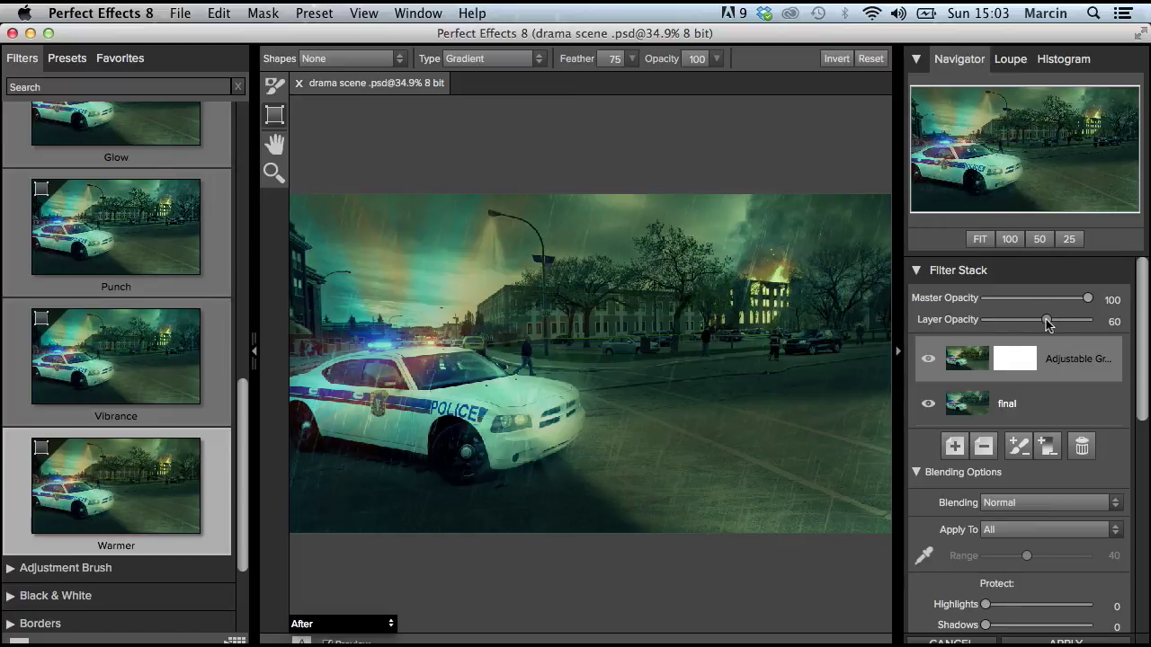
pyautogui.click(957, 449)
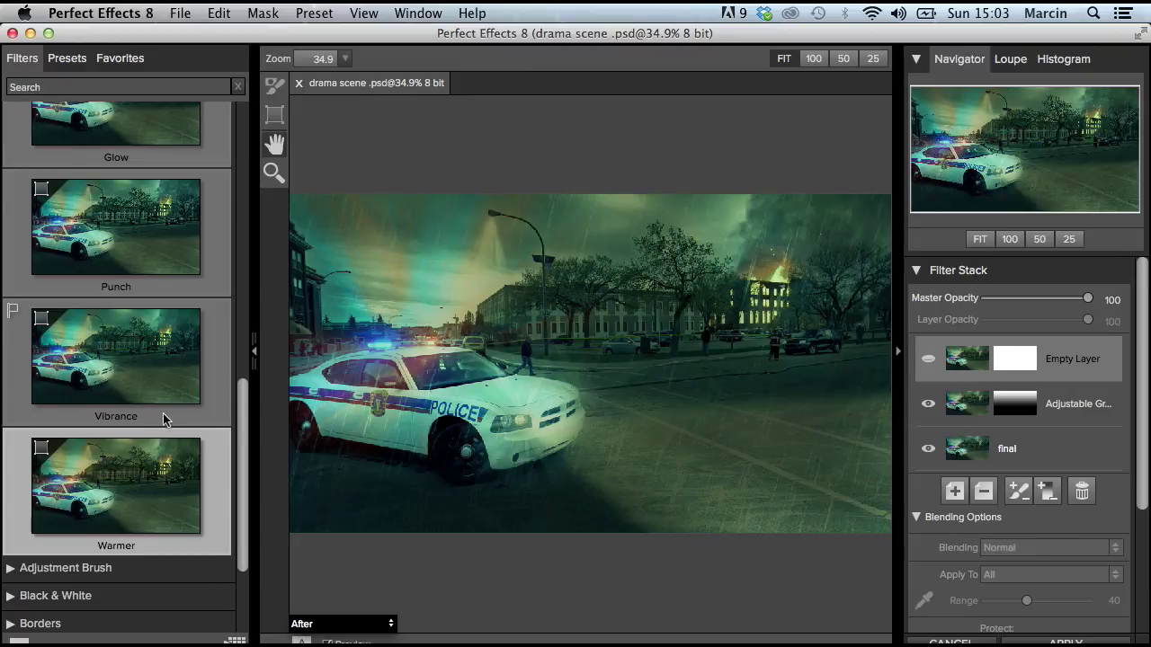
# Apply the Subtle preset of the HDR Look filter to the empty layer and lower its layer opacity to 70
pyautogui.moveTo(245, 412); pyautogui.dragTo(247, 464)
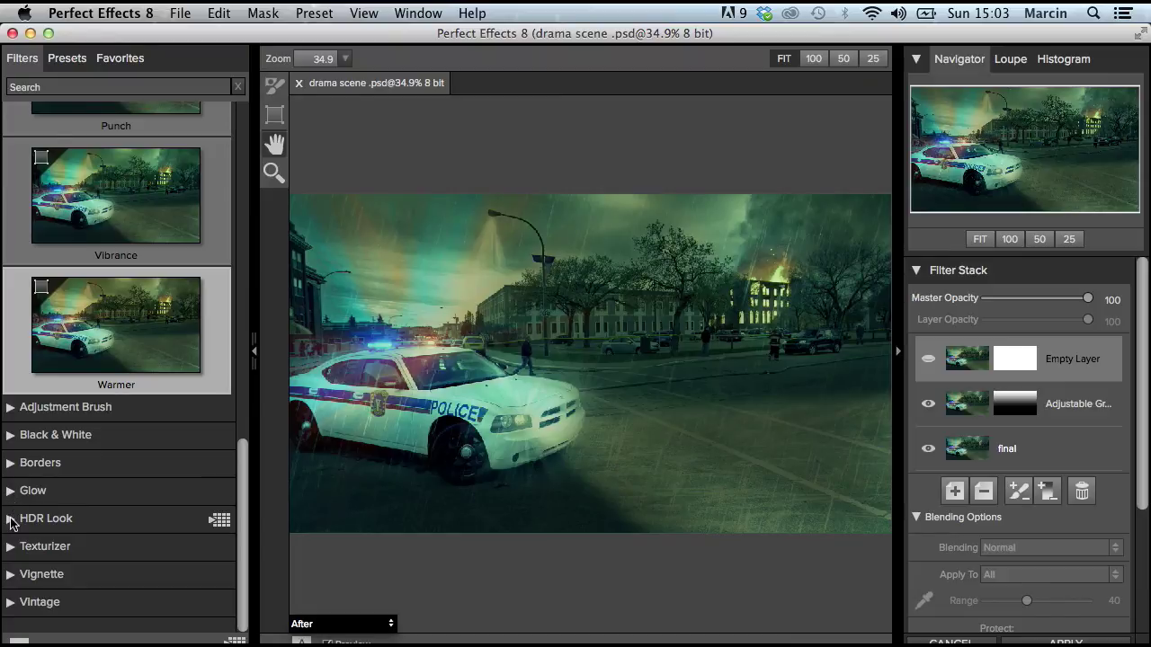
pyautogui.click(12, 520)
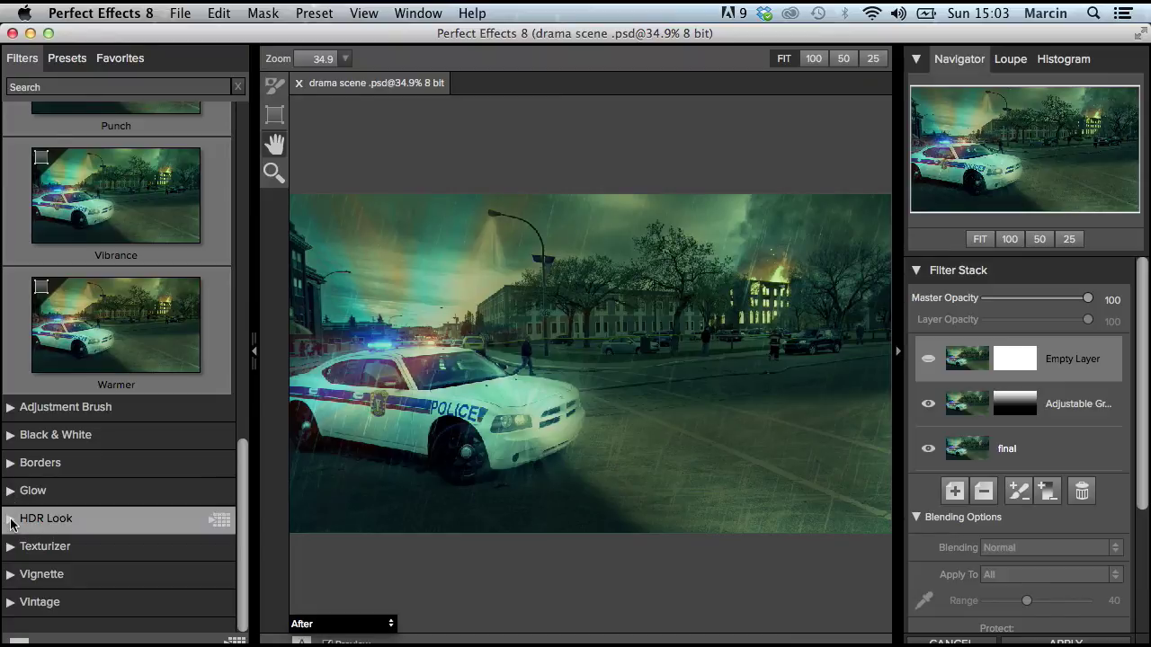
pyautogui.moveTo(245, 264); pyautogui.dragTo(246, 431)
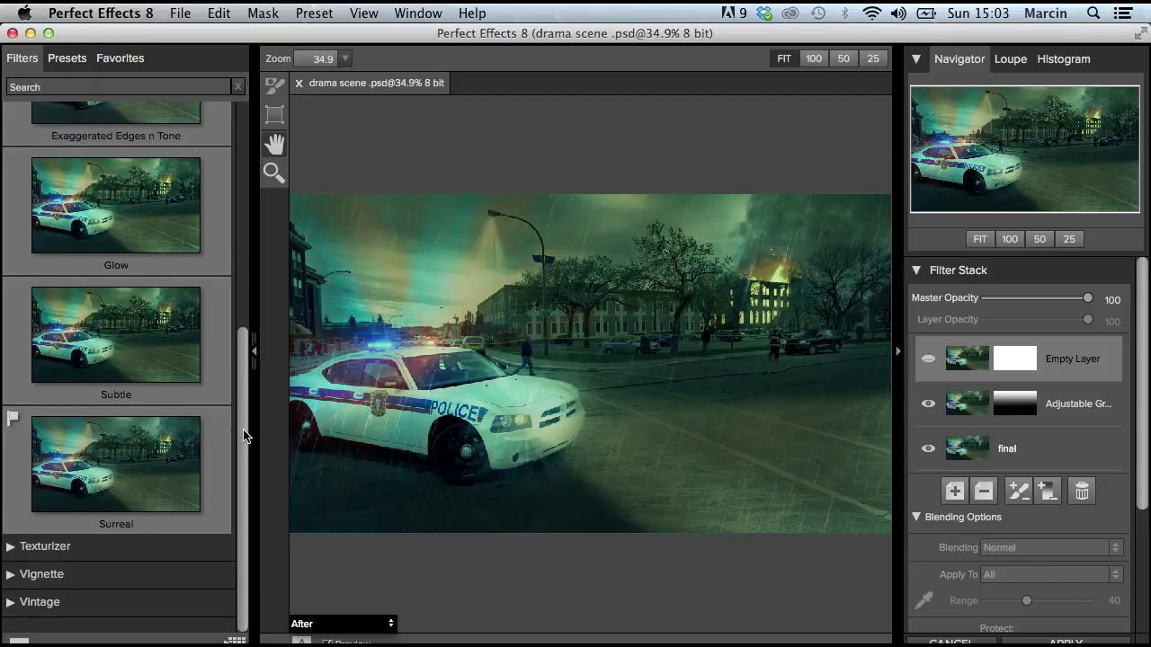
pyautogui.click(128, 340)
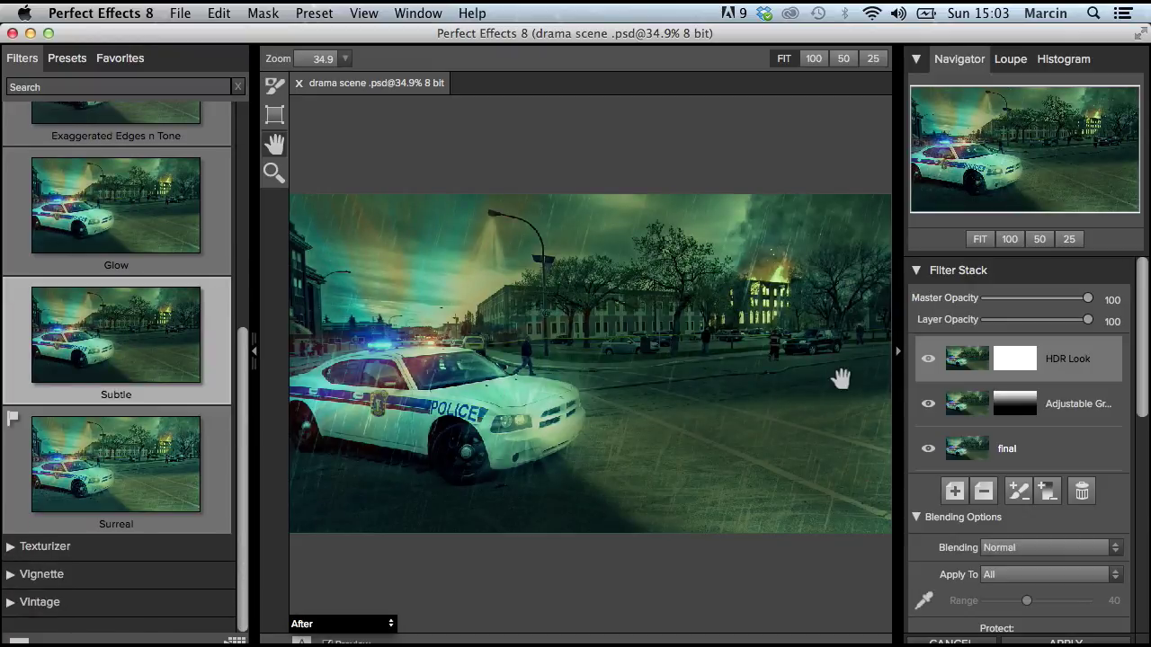
pyautogui.click(927, 361)
pyautogui.click(927, 362)
pyautogui.moveTo(1070, 328); pyautogui.dragTo(1058, 327)
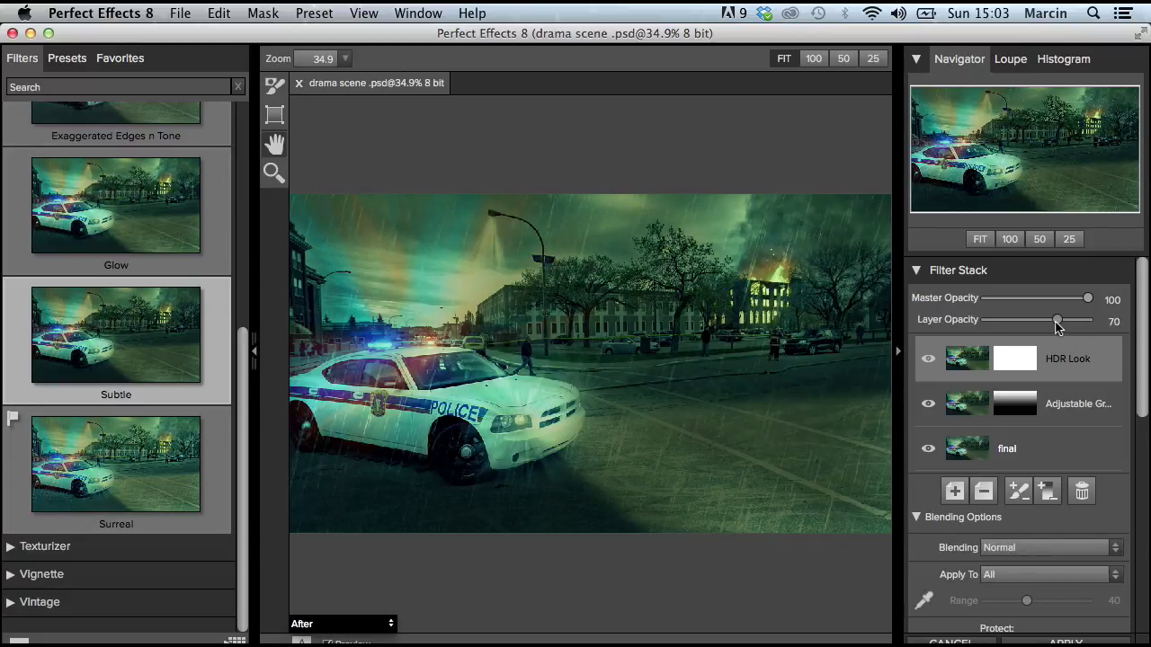
# Add another layer to the filter stack with the Angel Glow filter and lower its layer opacity to 40
pyautogui.moveTo(243, 360); pyautogui.dragTo(246, 158)
pyautogui.click(220, 218)
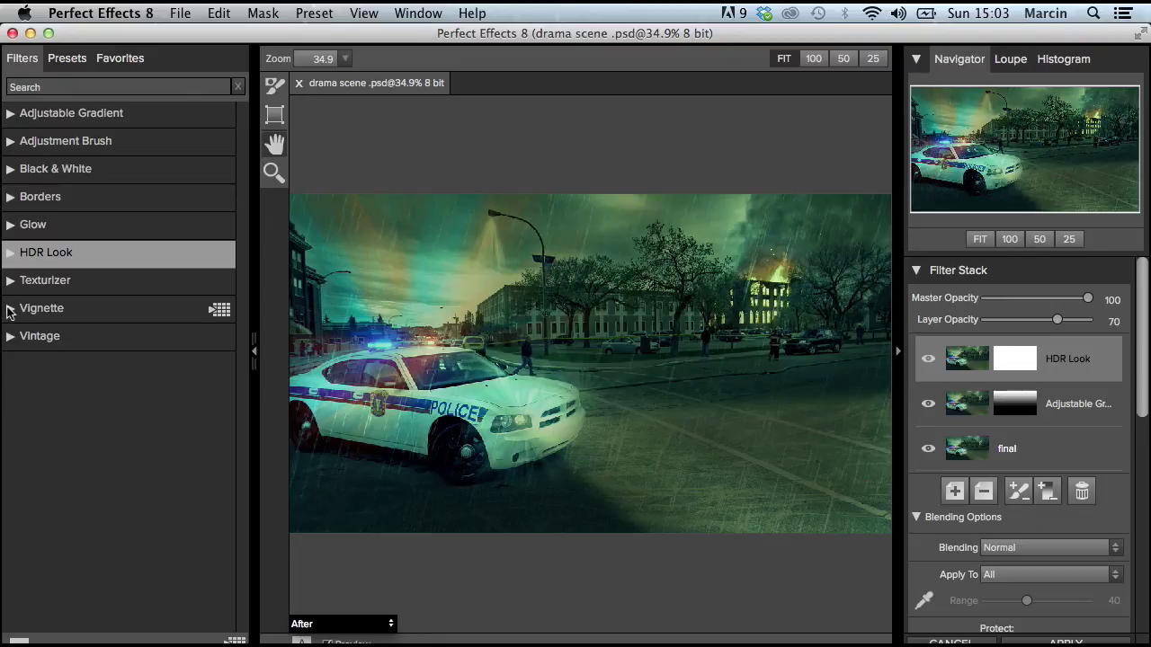
pyautogui.click(9, 229)
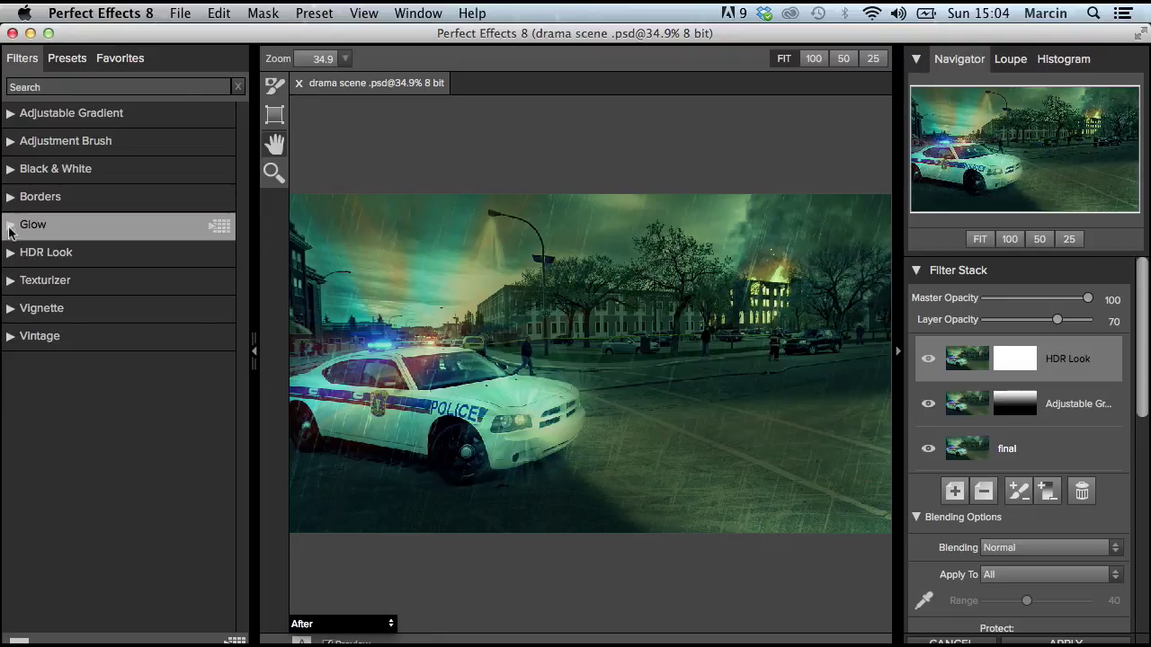
pyautogui.click(955, 490)
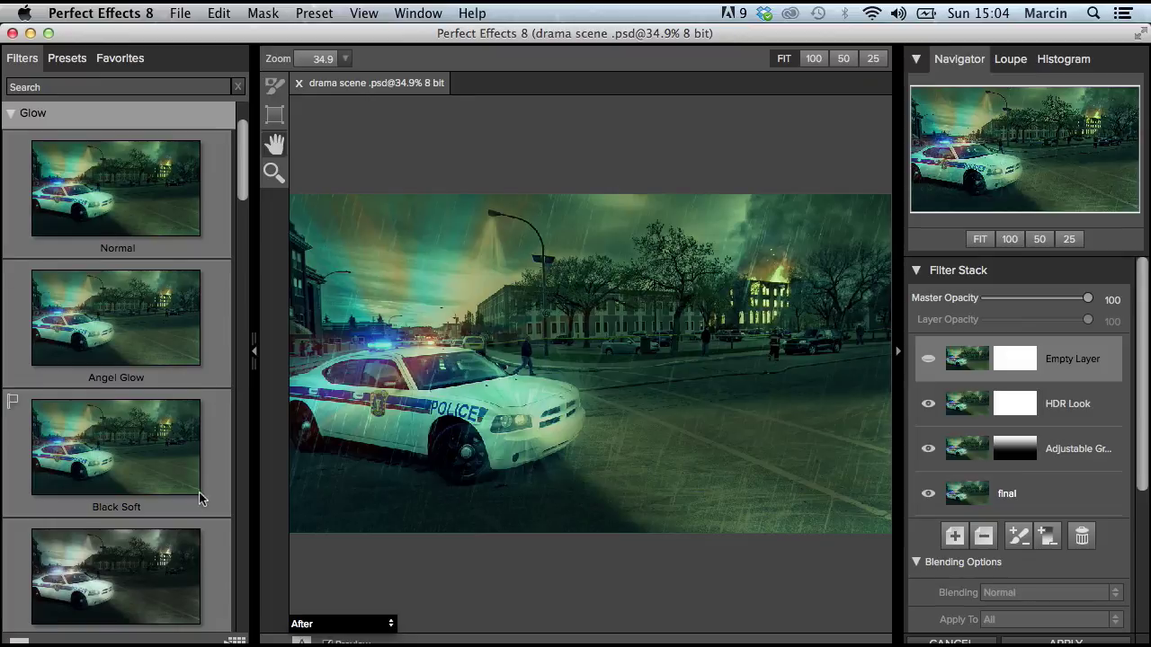
pyautogui.click(117, 351)
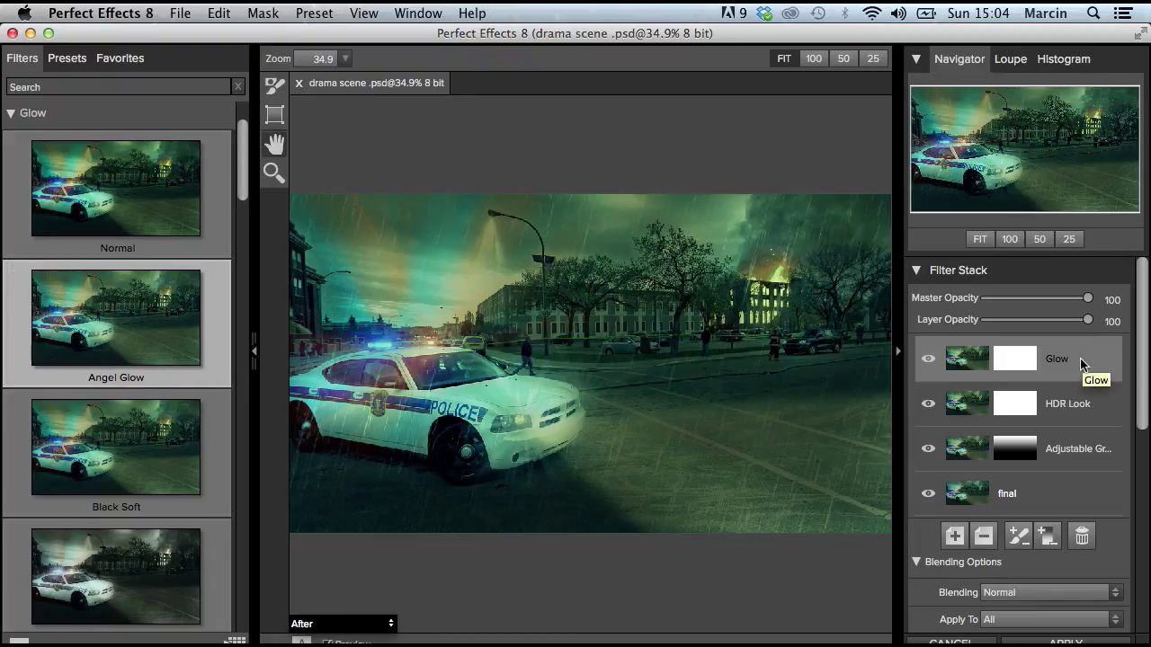
pyautogui.moveTo(1065, 321); pyautogui.dragTo(1030, 326)
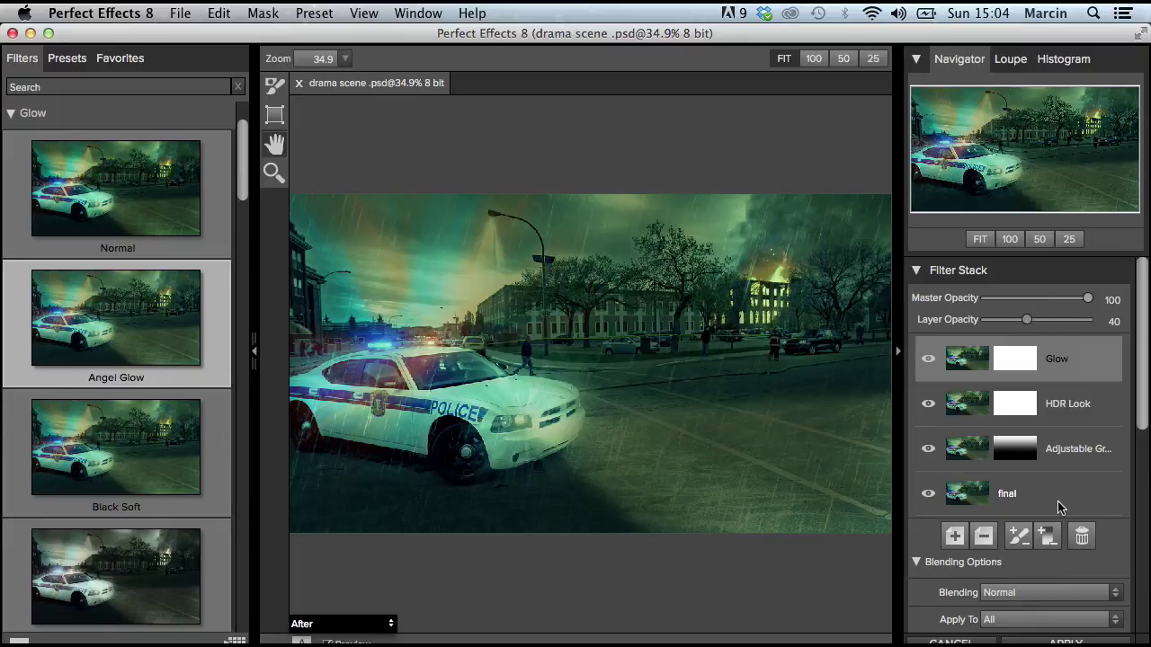
# Apply the whole filter stack to the final layer, returning to Photoshop, and collapse the onOne extension panel
pyautogui.click(1066, 642)
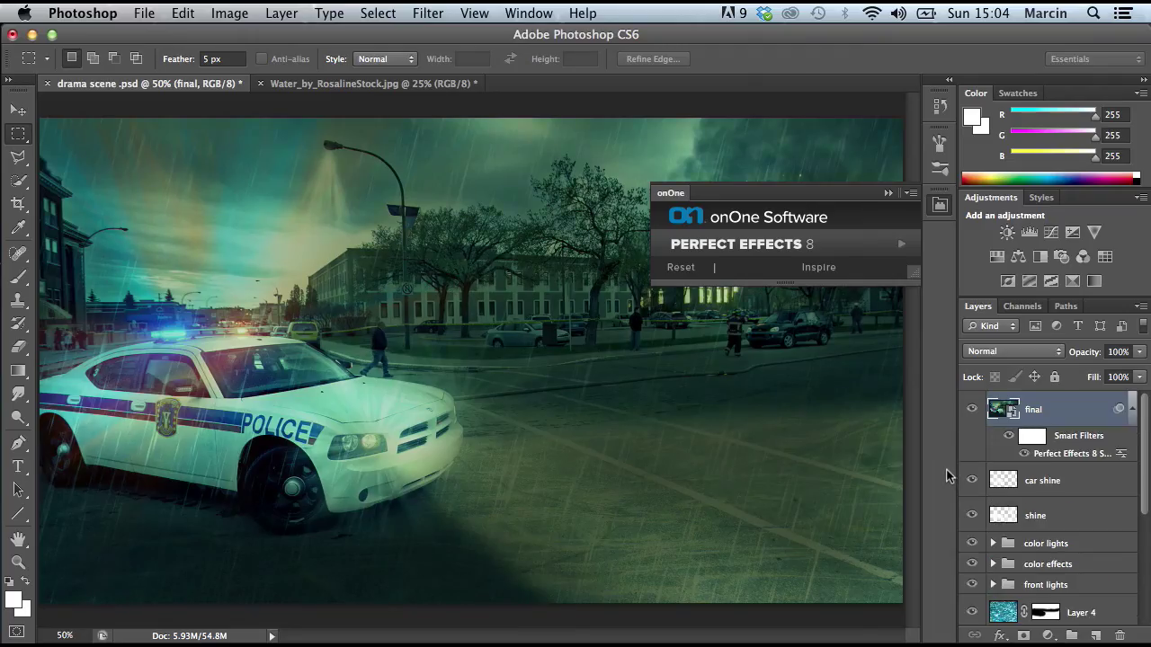
pyautogui.click(887, 192)
# Toggle the final layer's visibility off and on to compare the scene without and with the Perfect Effects filters
pyautogui.click(971, 410)
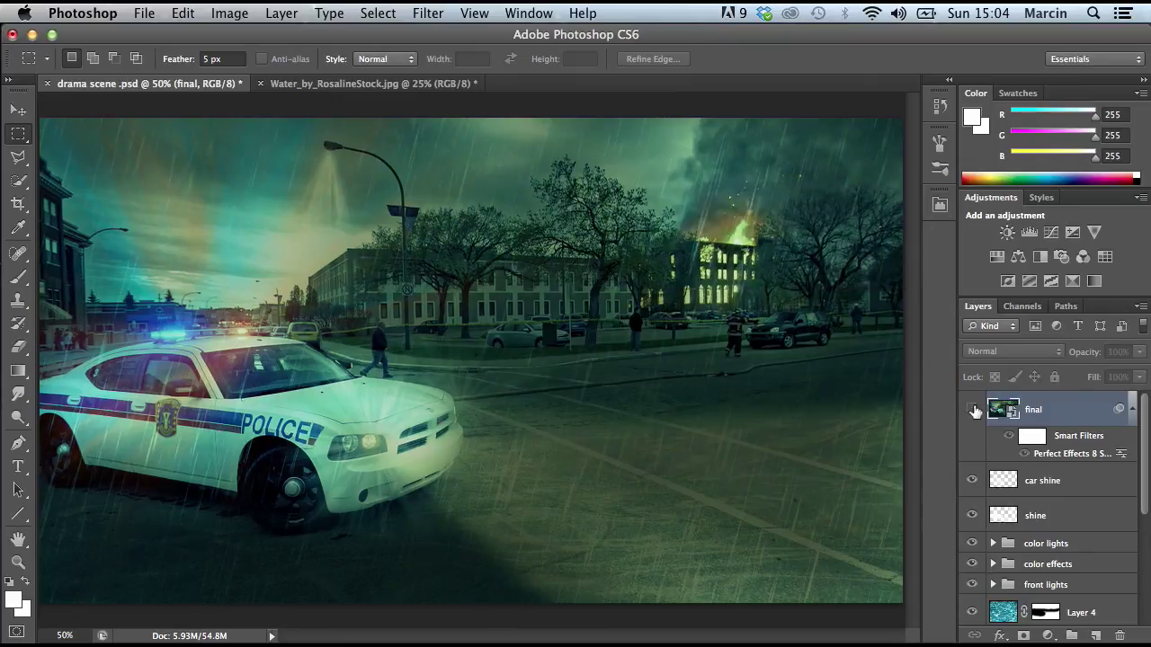
pyautogui.click(972, 410)
pyautogui.click(972, 409)
pyautogui.click(972, 409)
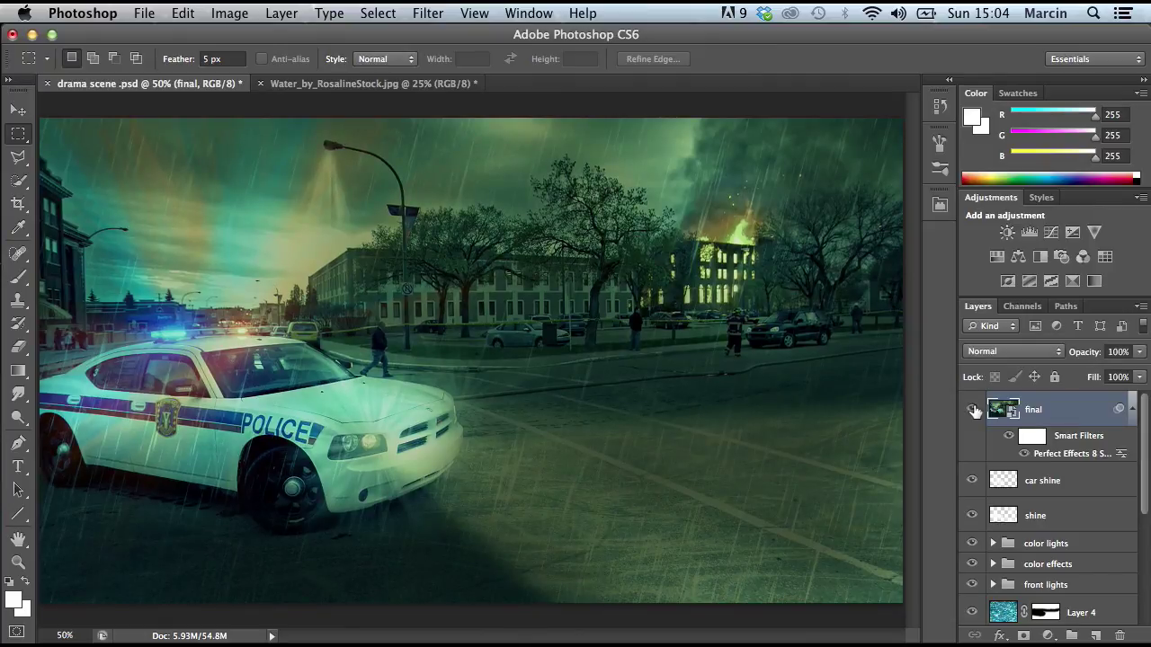
pyautogui.click(974, 410)
pyautogui.click(974, 410)
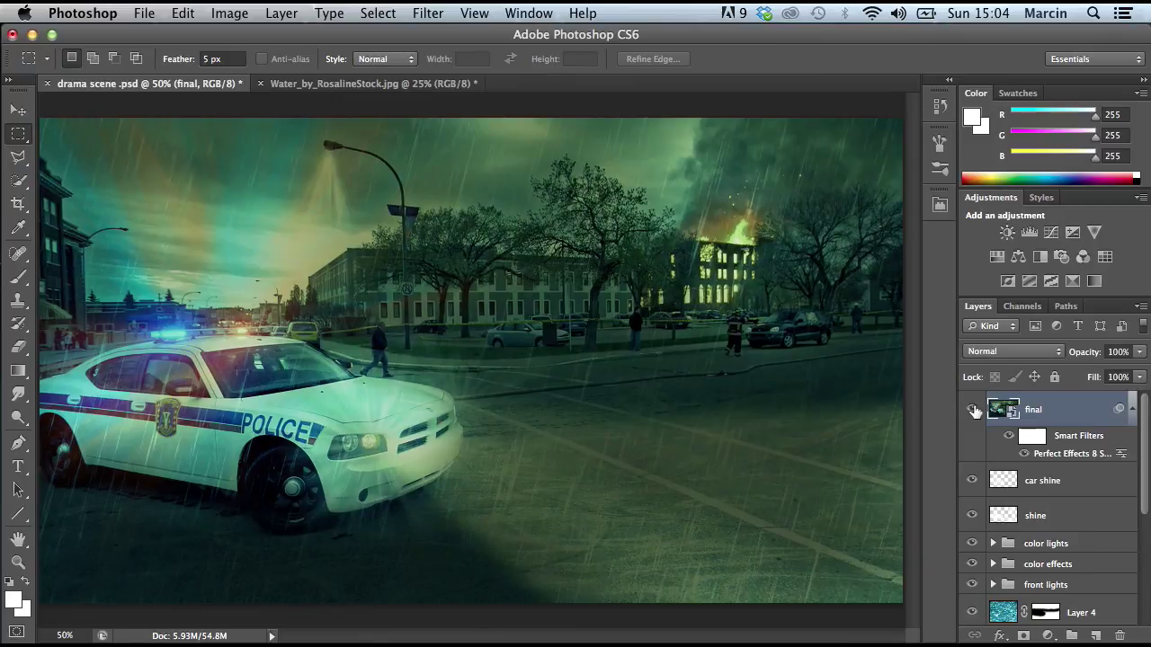